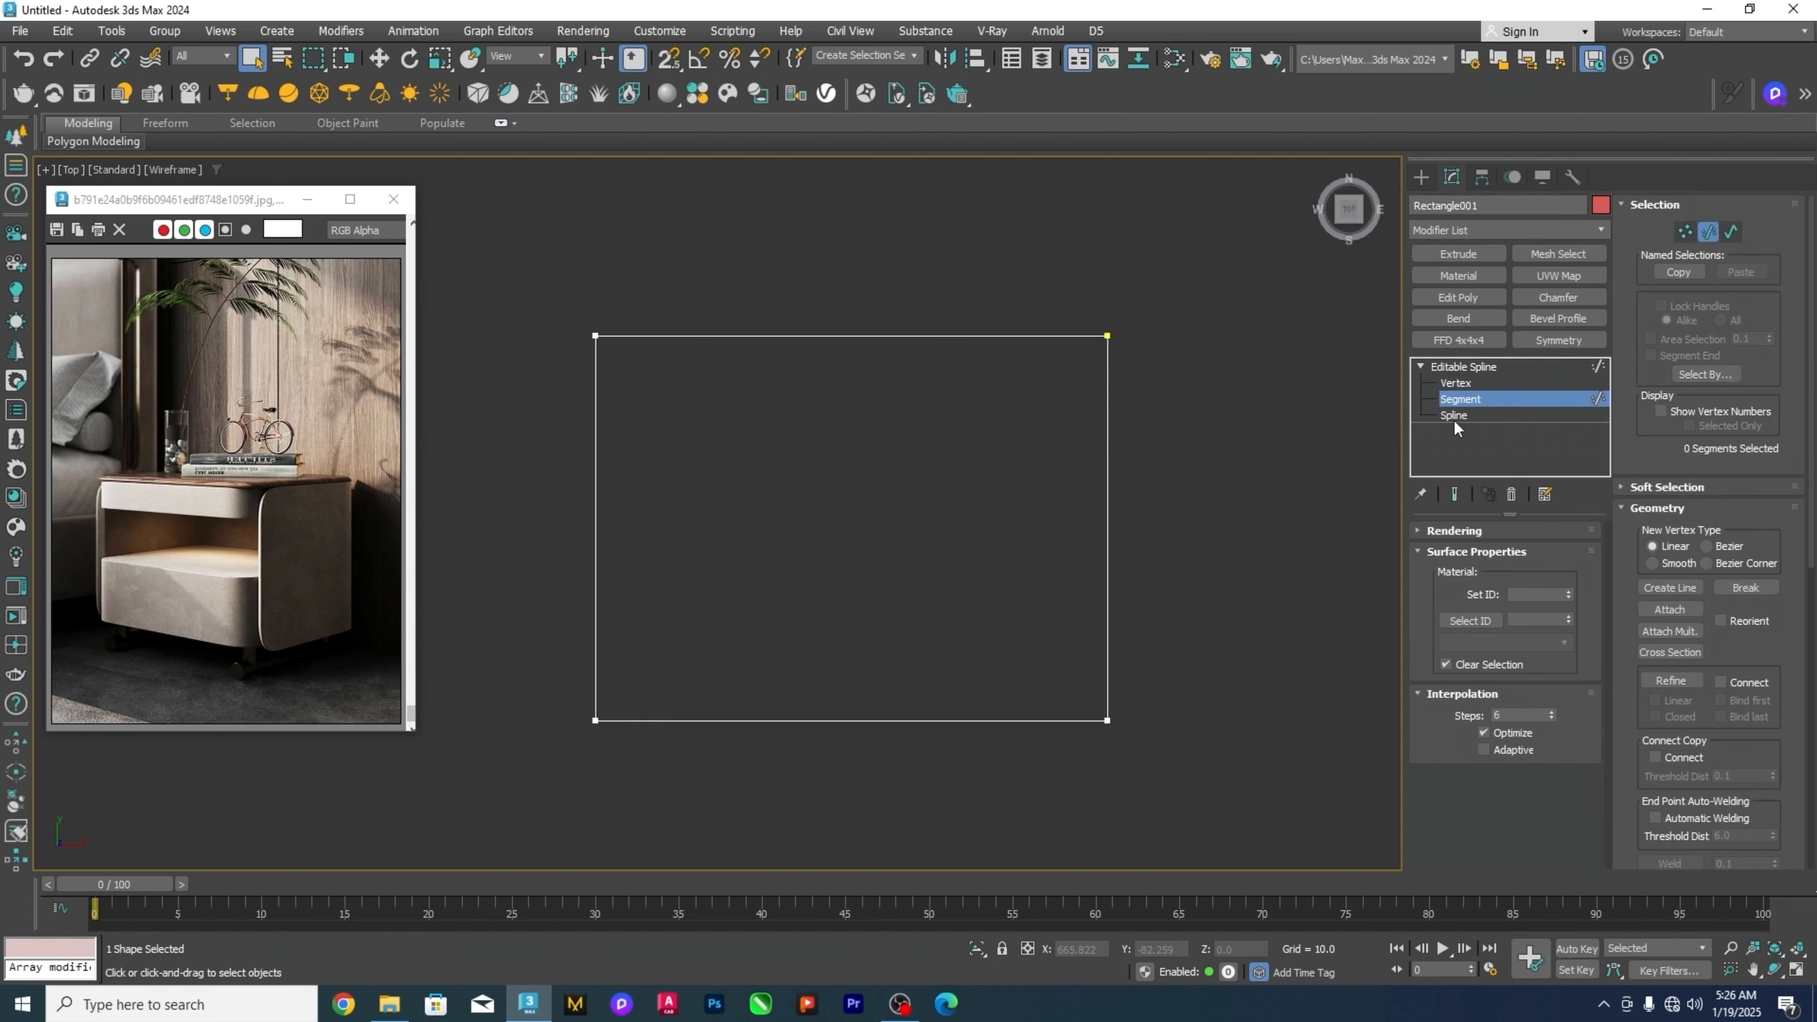
Delete the rectangle's bottom segment and fillet its two upper corner vertices by 50.
{"action": "left_click", "coordinate": [927, 722]}
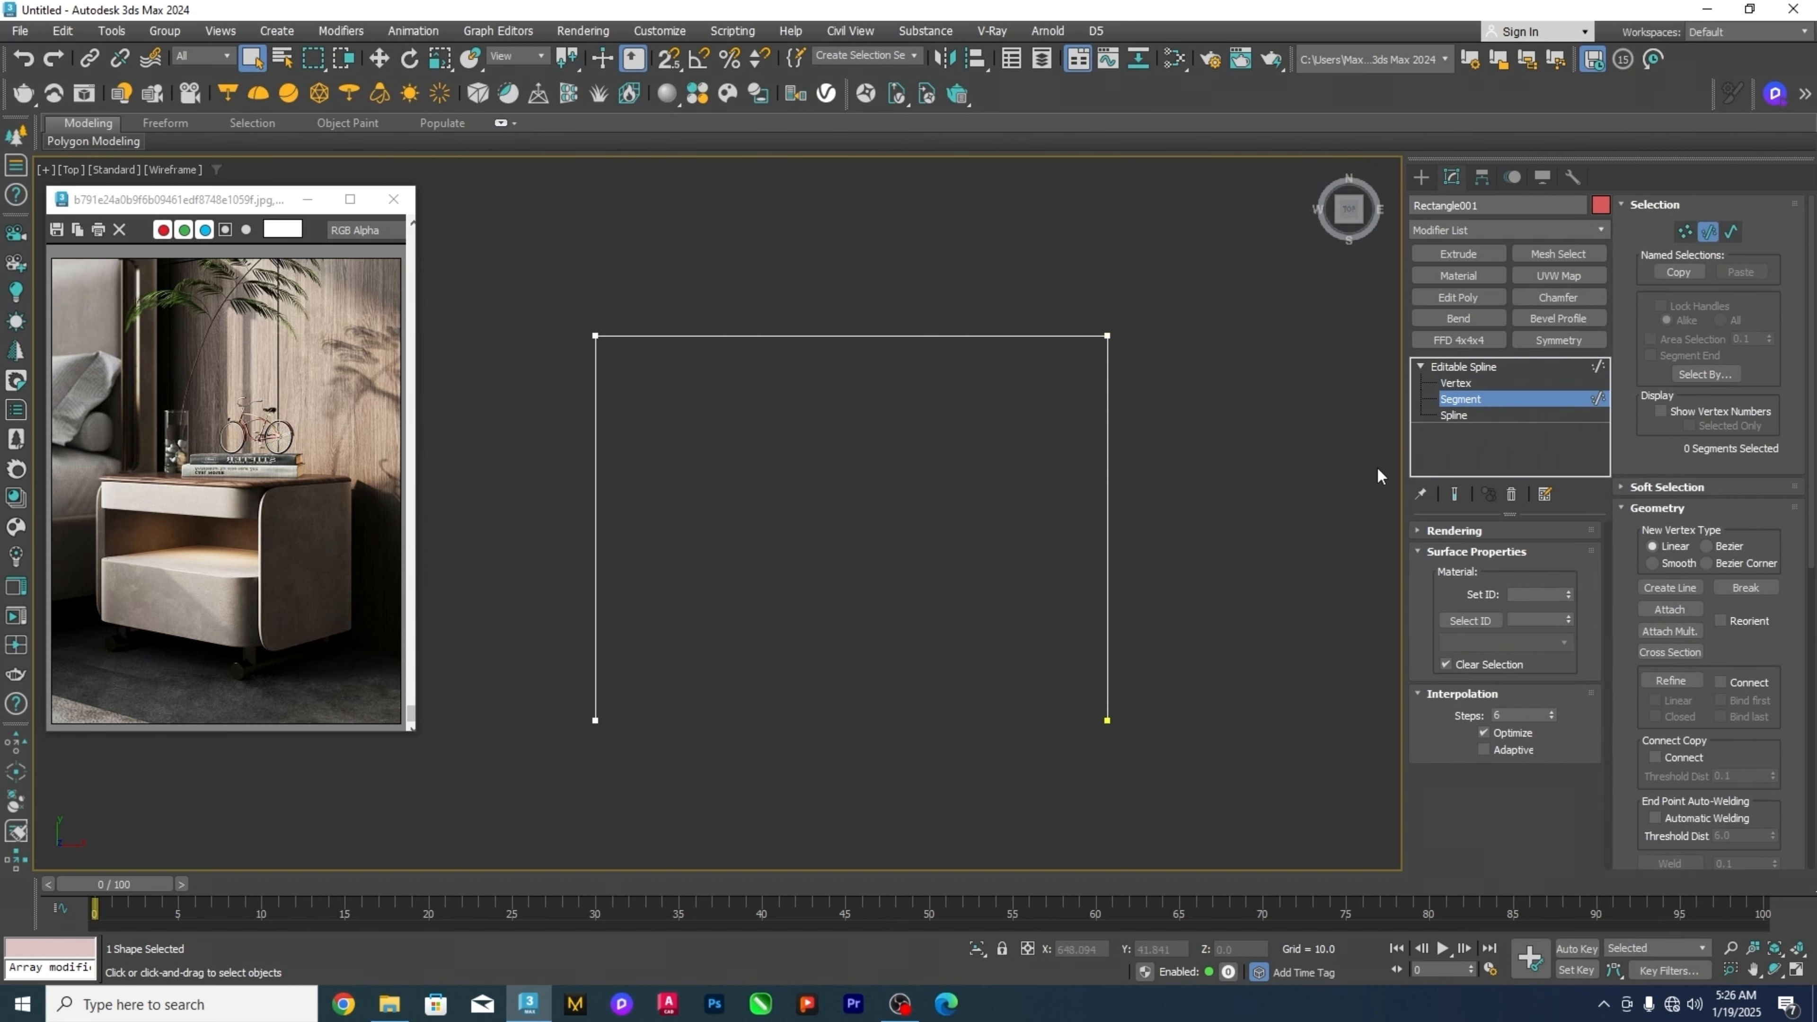
{"action": "left_click", "coordinate": [1455, 385]}
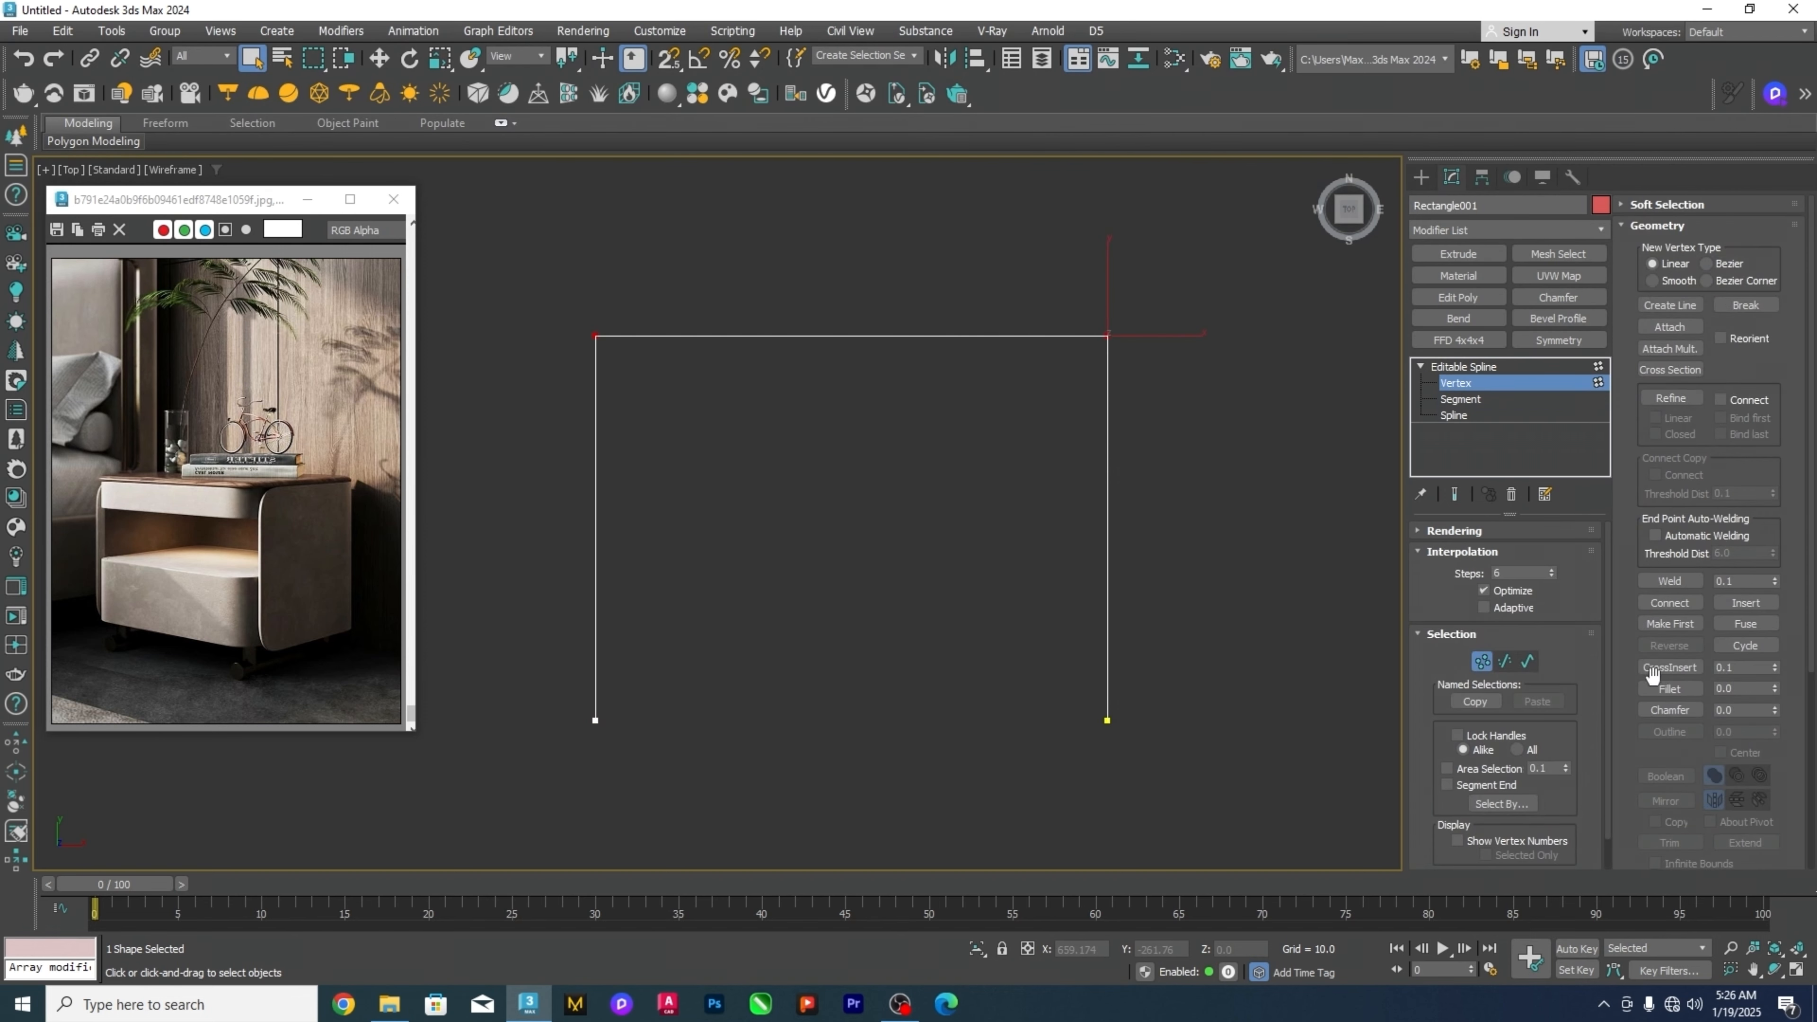
{"action": "left_click", "coordinate": [1661, 688]}
{"action": "double_click", "coordinate": [1726, 688]}
{"action": "type", "text": "5"}
{"action": "key", "text": "Return"}
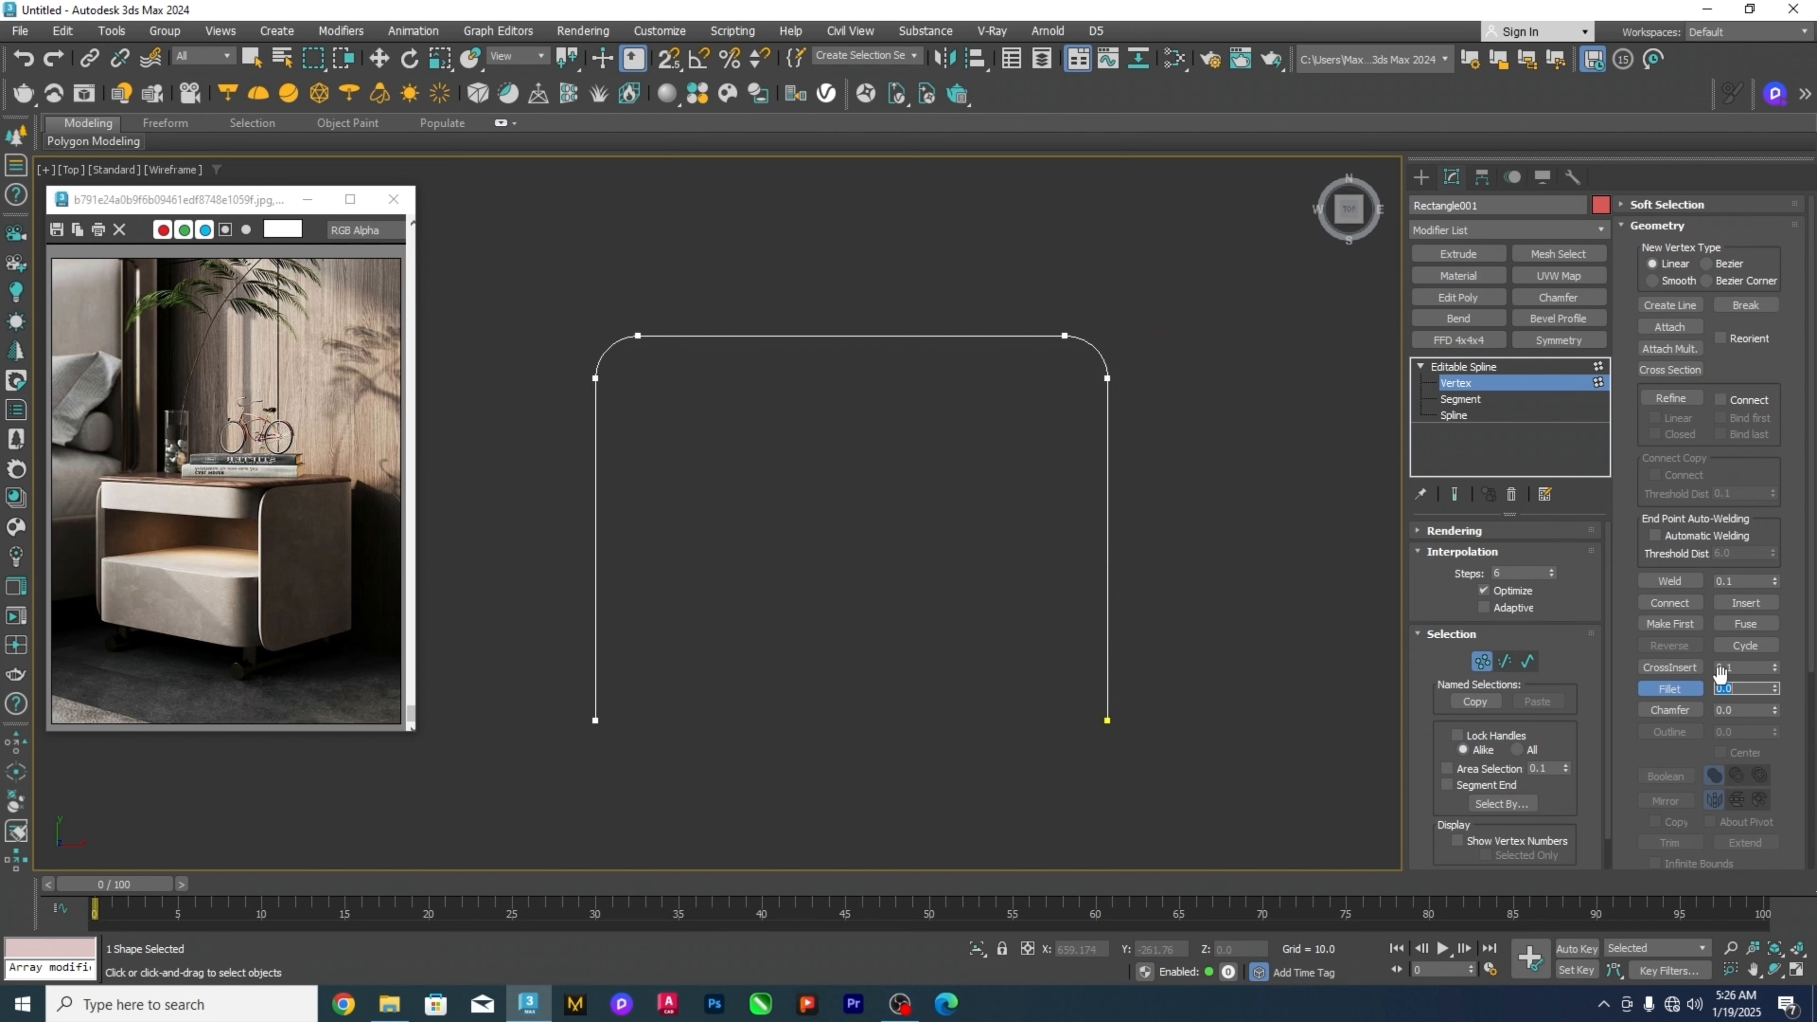
{"action": "left_click", "coordinate": [1456, 384]}
{"action": "left_click", "coordinate": [1180, 586]}
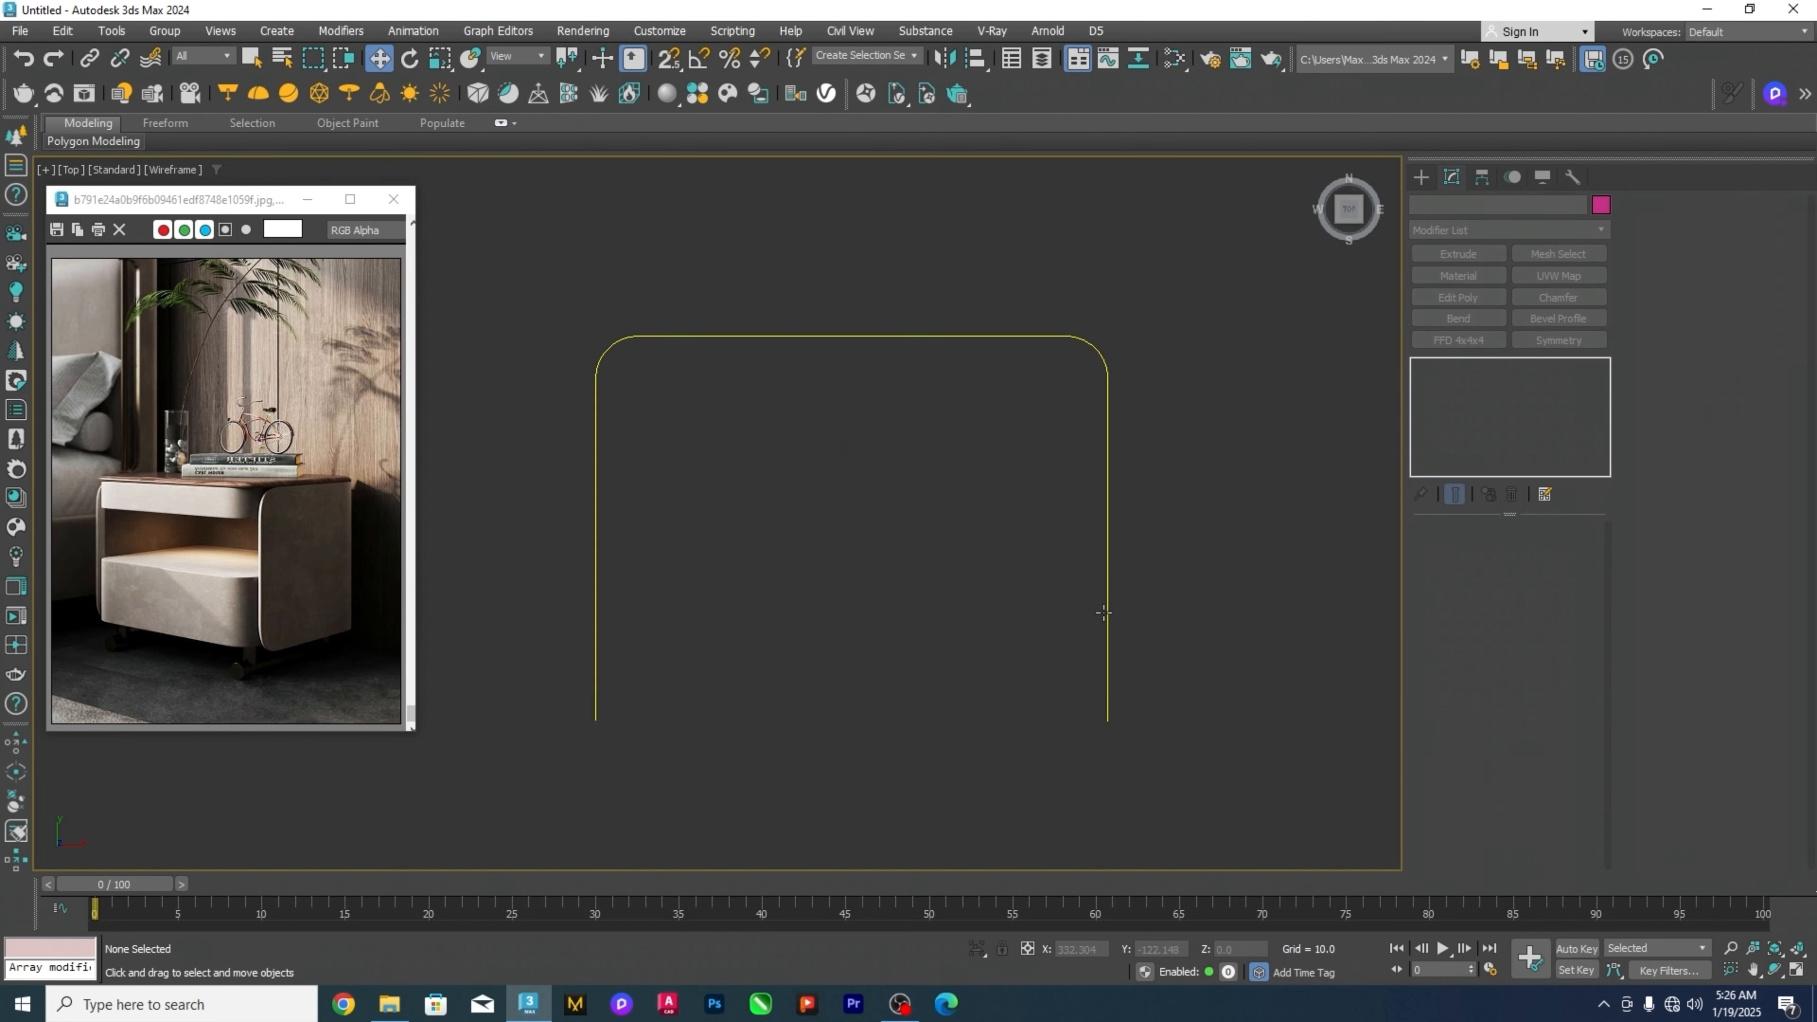
Shorten the open shape's legs by moving both lower end vertices 50 along Y.
{"action": "left_click_drag", "start_coordinate": [1107, 617], "coordinate": [1132, 613]}
{"action": "key", "text": "1"}
{"action": "left_click_drag", "start_coordinate": [533, 645], "coordinate": [1213, 793]}
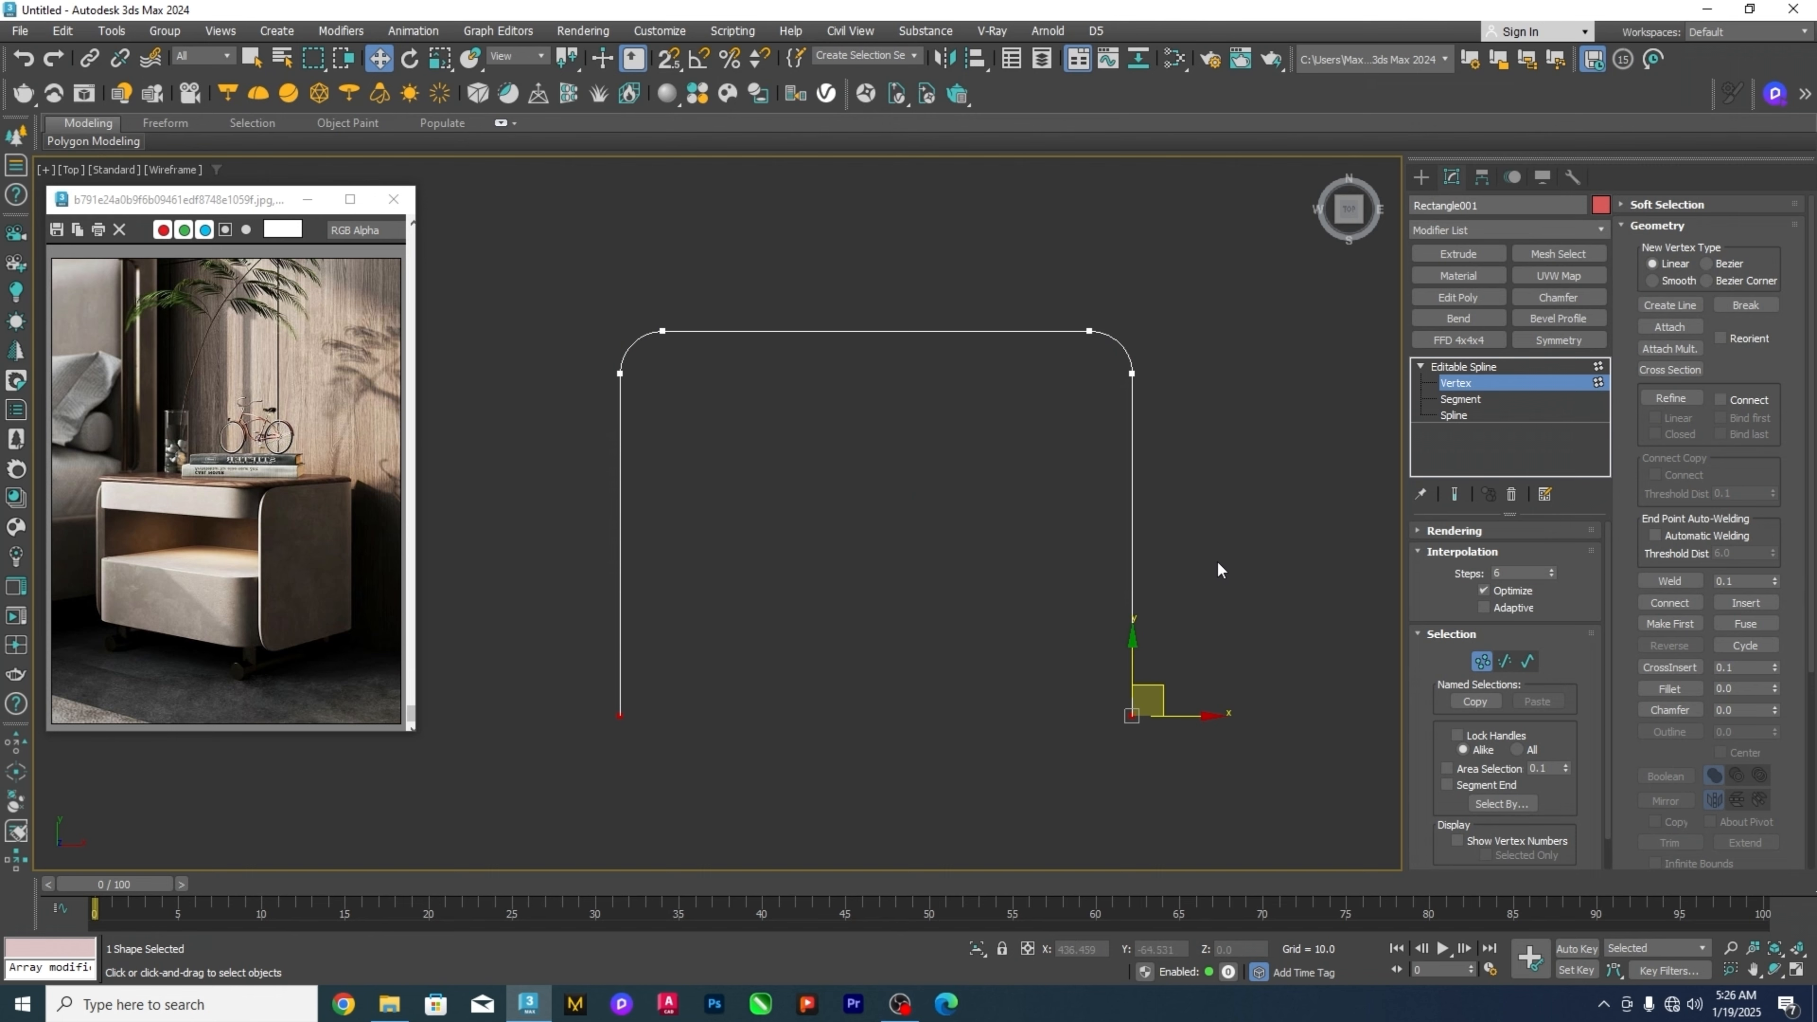
{"action": "middle_click_drag", "start_coordinate": [1220, 569], "coordinate": [1229, 620]}
{"action": "key", "text": "F12"}
{"action": "double_click", "coordinate": [1138, 356]}
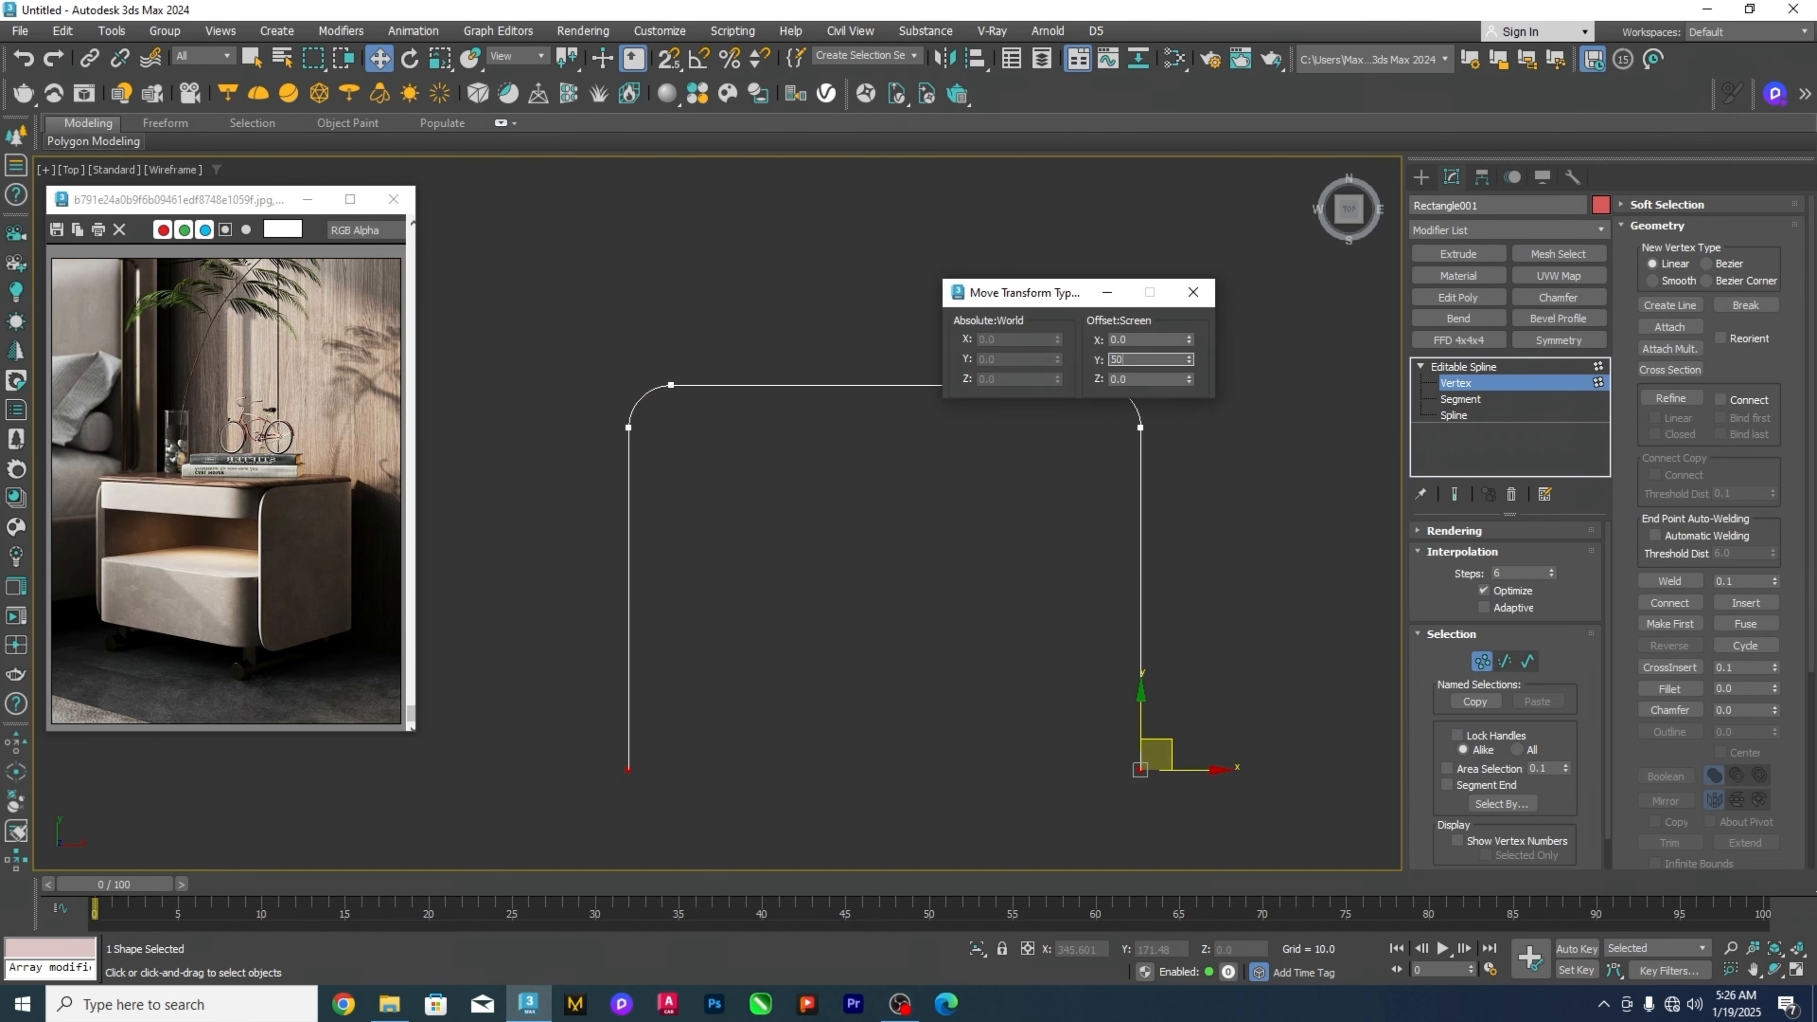
{"action": "type", "text": "50"}
{"action": "key", "text": "Return"}
{"action": "left_click", "coordinate": [1193, 292]}
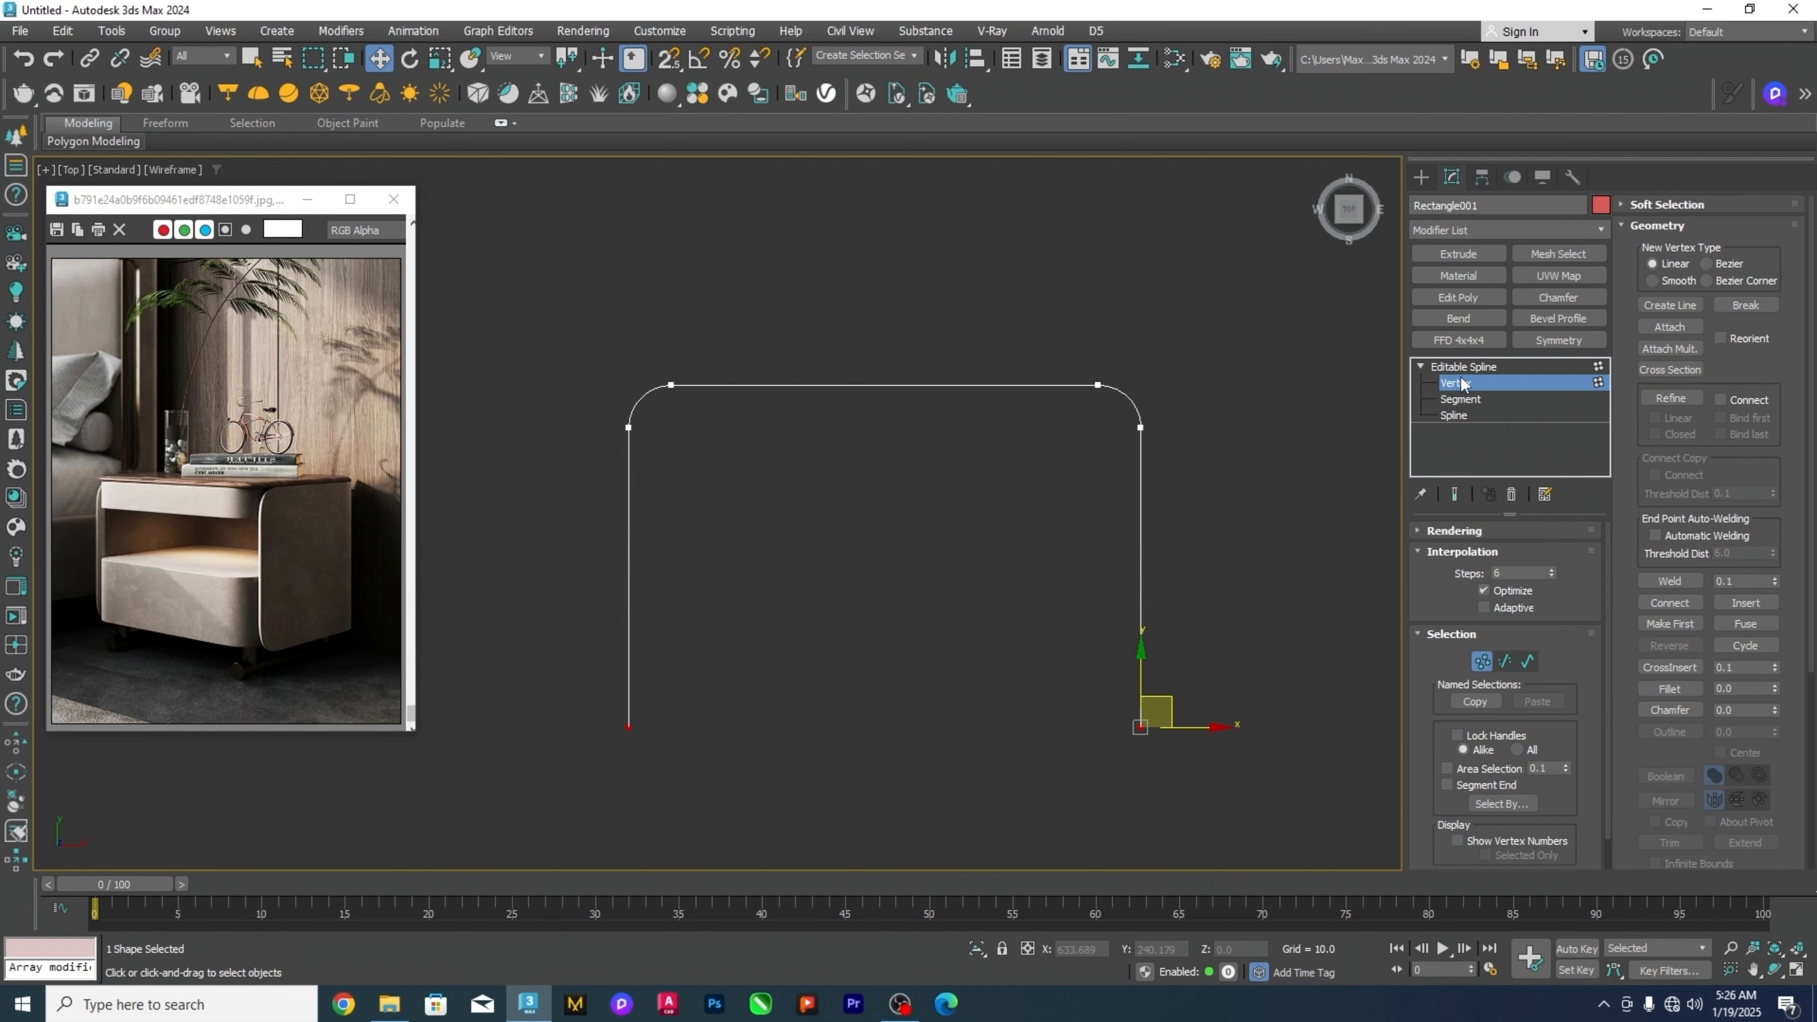
{"action": "left_click", "coordinate": [1461, 384]}
Outline the open spline by 18 to give the U-shaped profile a wall thickness.
{"action": "left_click", "coordinate": [1459, 415]}
{"action": "scroll", "coordinate": [1724, 651], "scroll_direction": "down", "scroll_amount": 5}
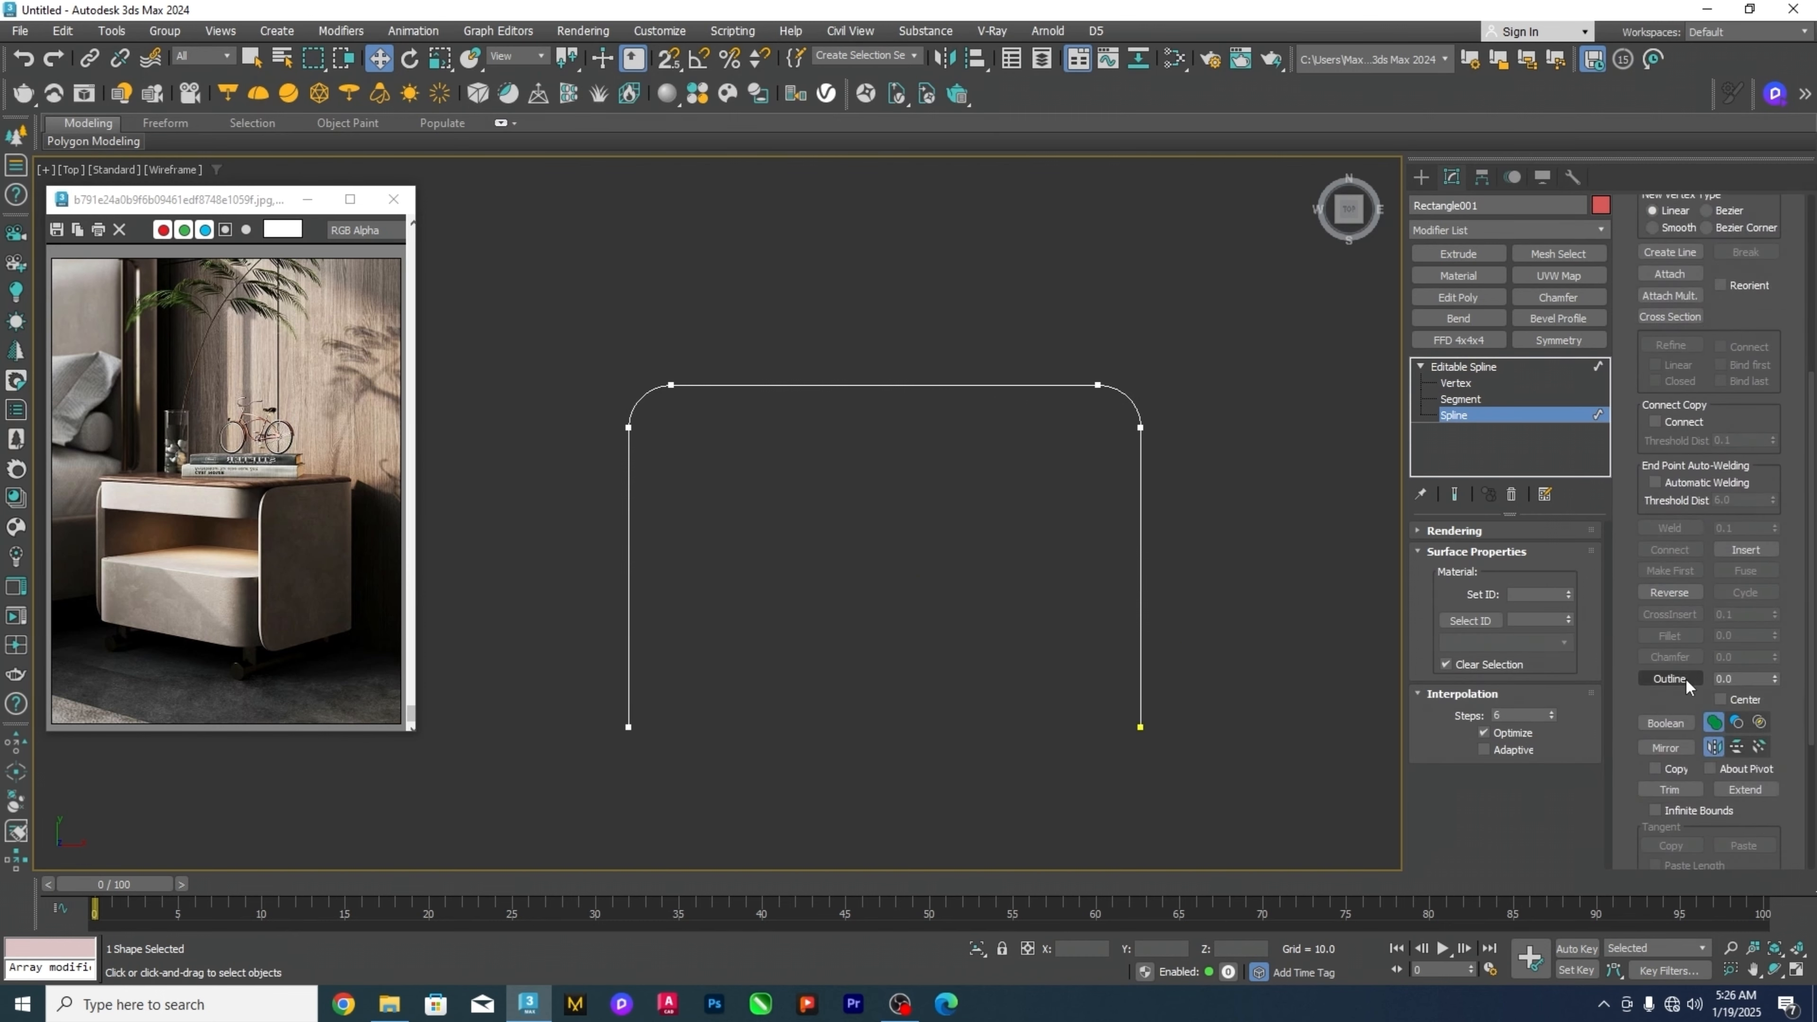
{"action": "left_click", "coordinate": [1669, 678]}
{"action": "double_click", "coordinate": [1738, 678]}
{"action": "type", "text": "18"}
{"action": "key", "text": "Return"}
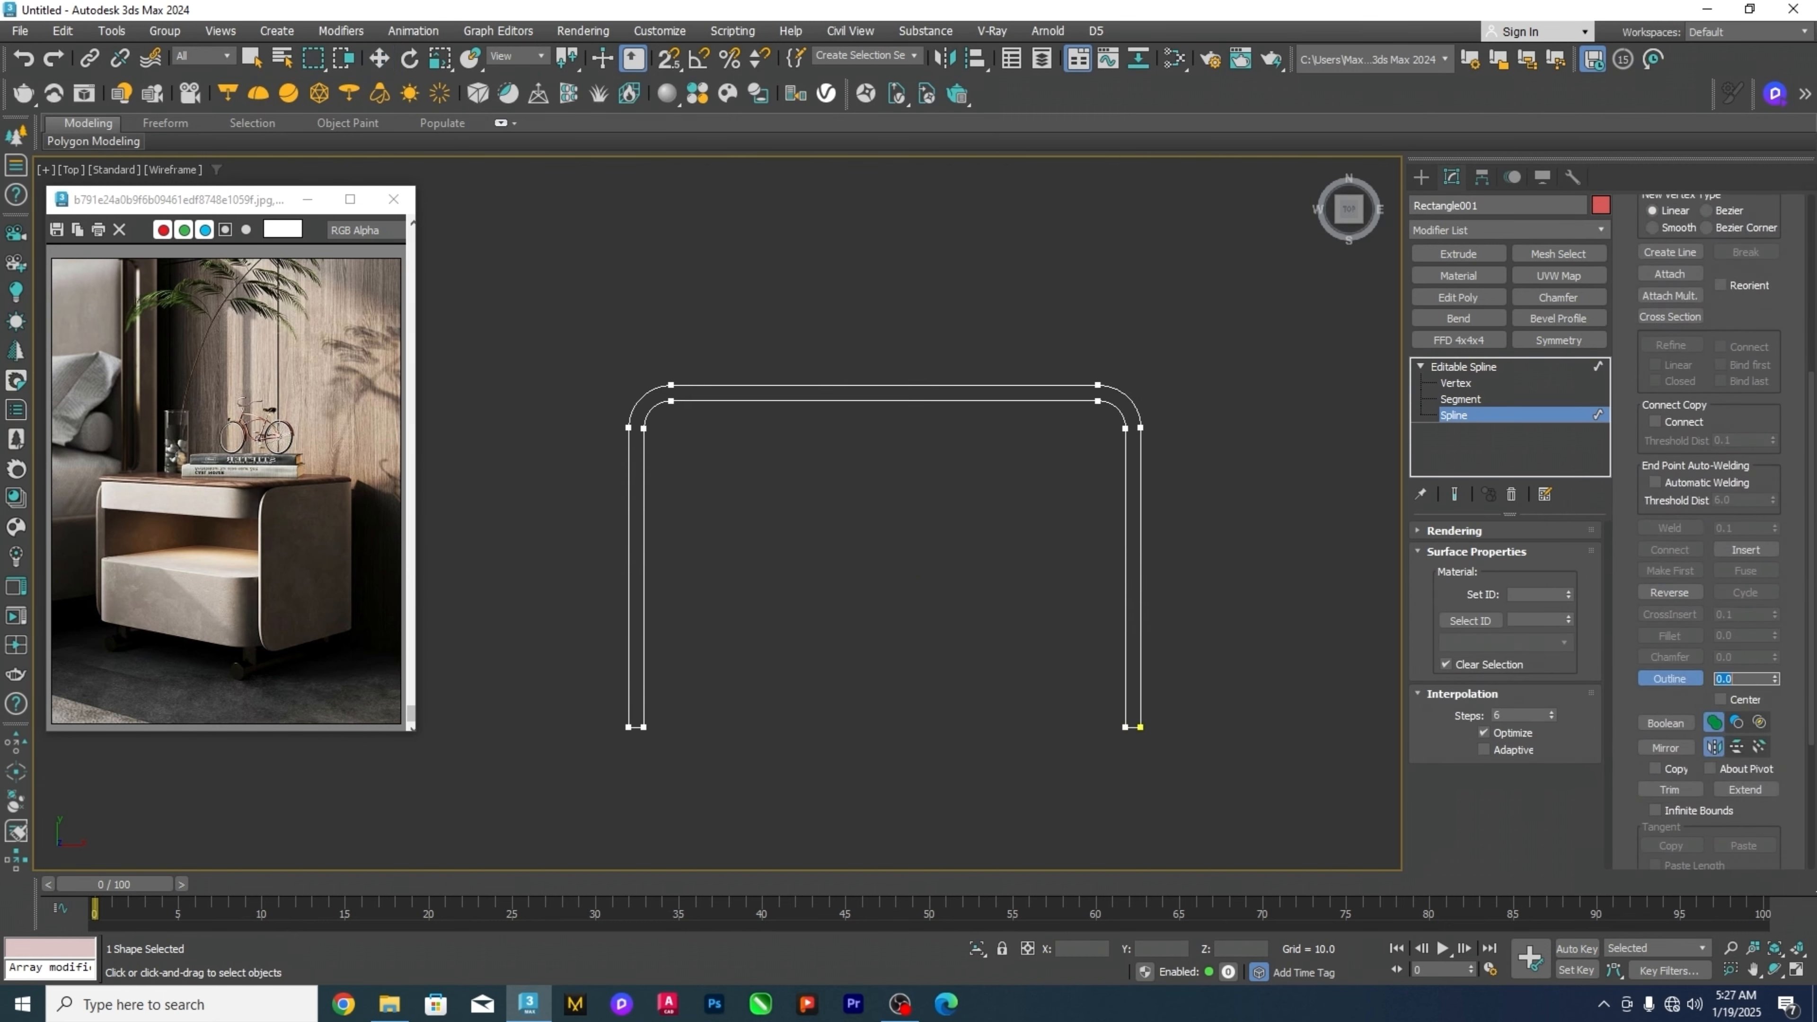
{"action": "left_click", "coordinate": [1487, 413]}
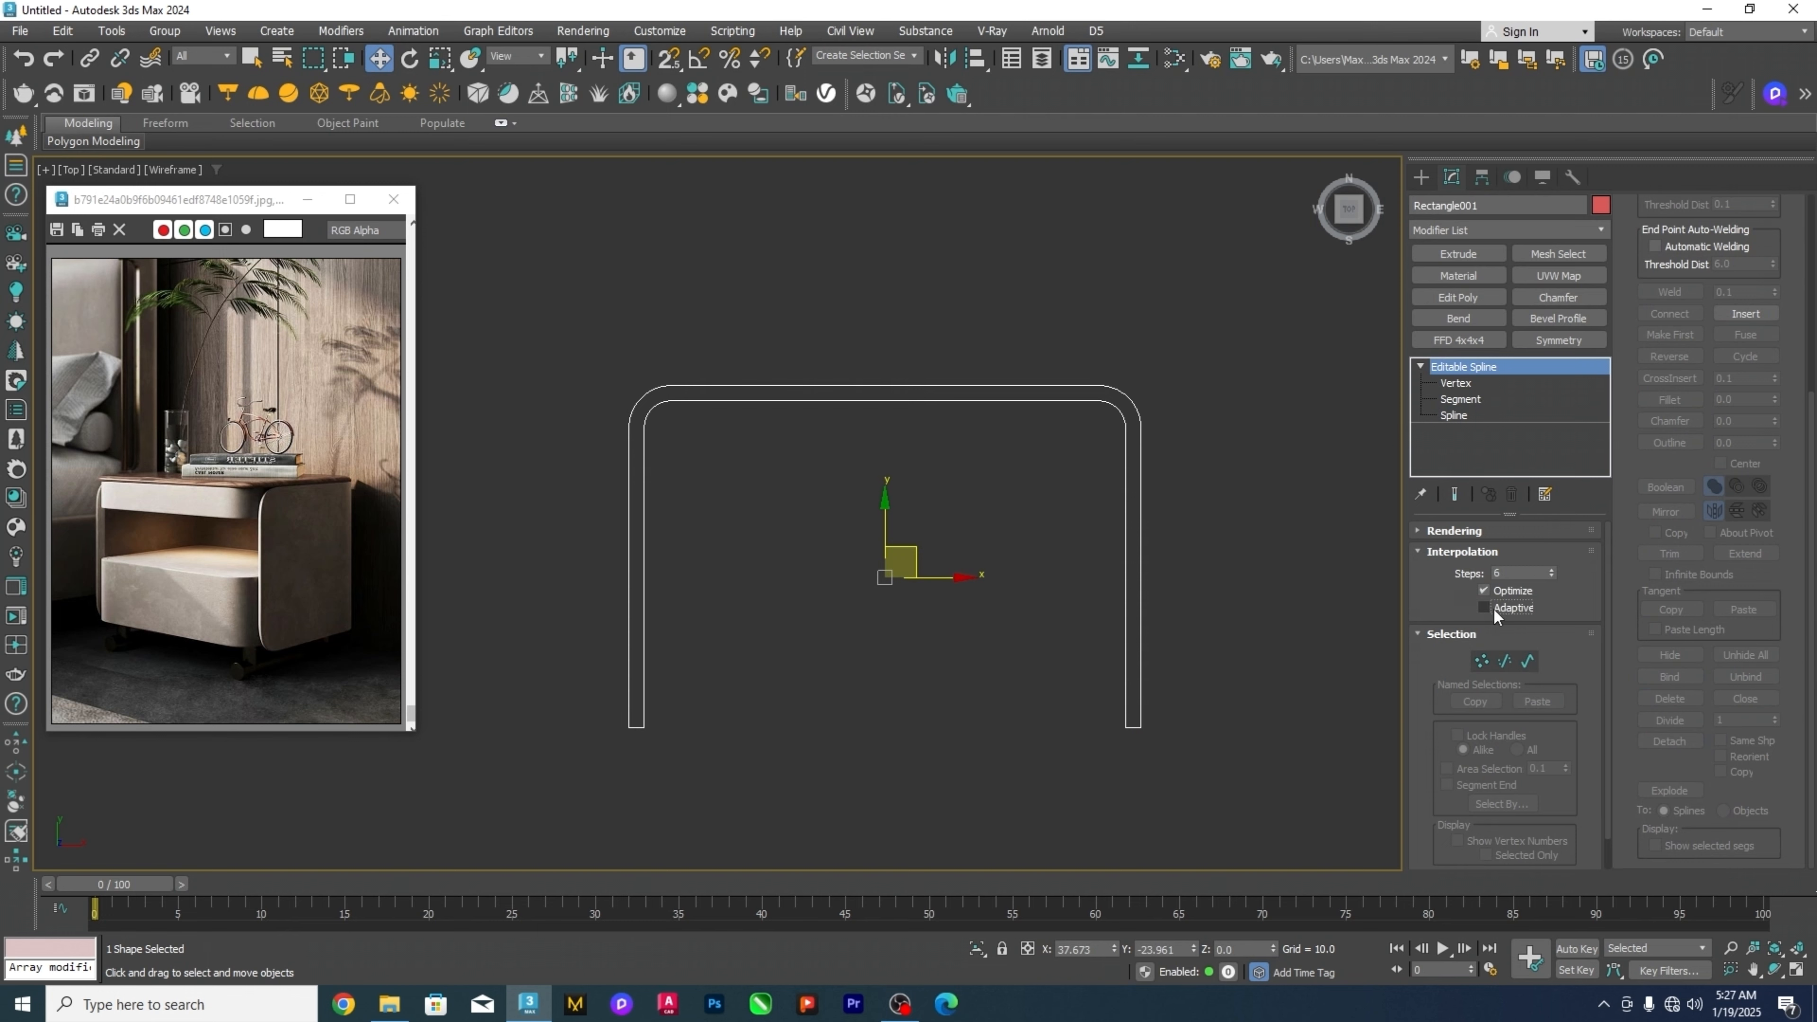
Extrude the U-shaped profile by 400.
{"action": "left_click", "coordinate": [1458, 253]}
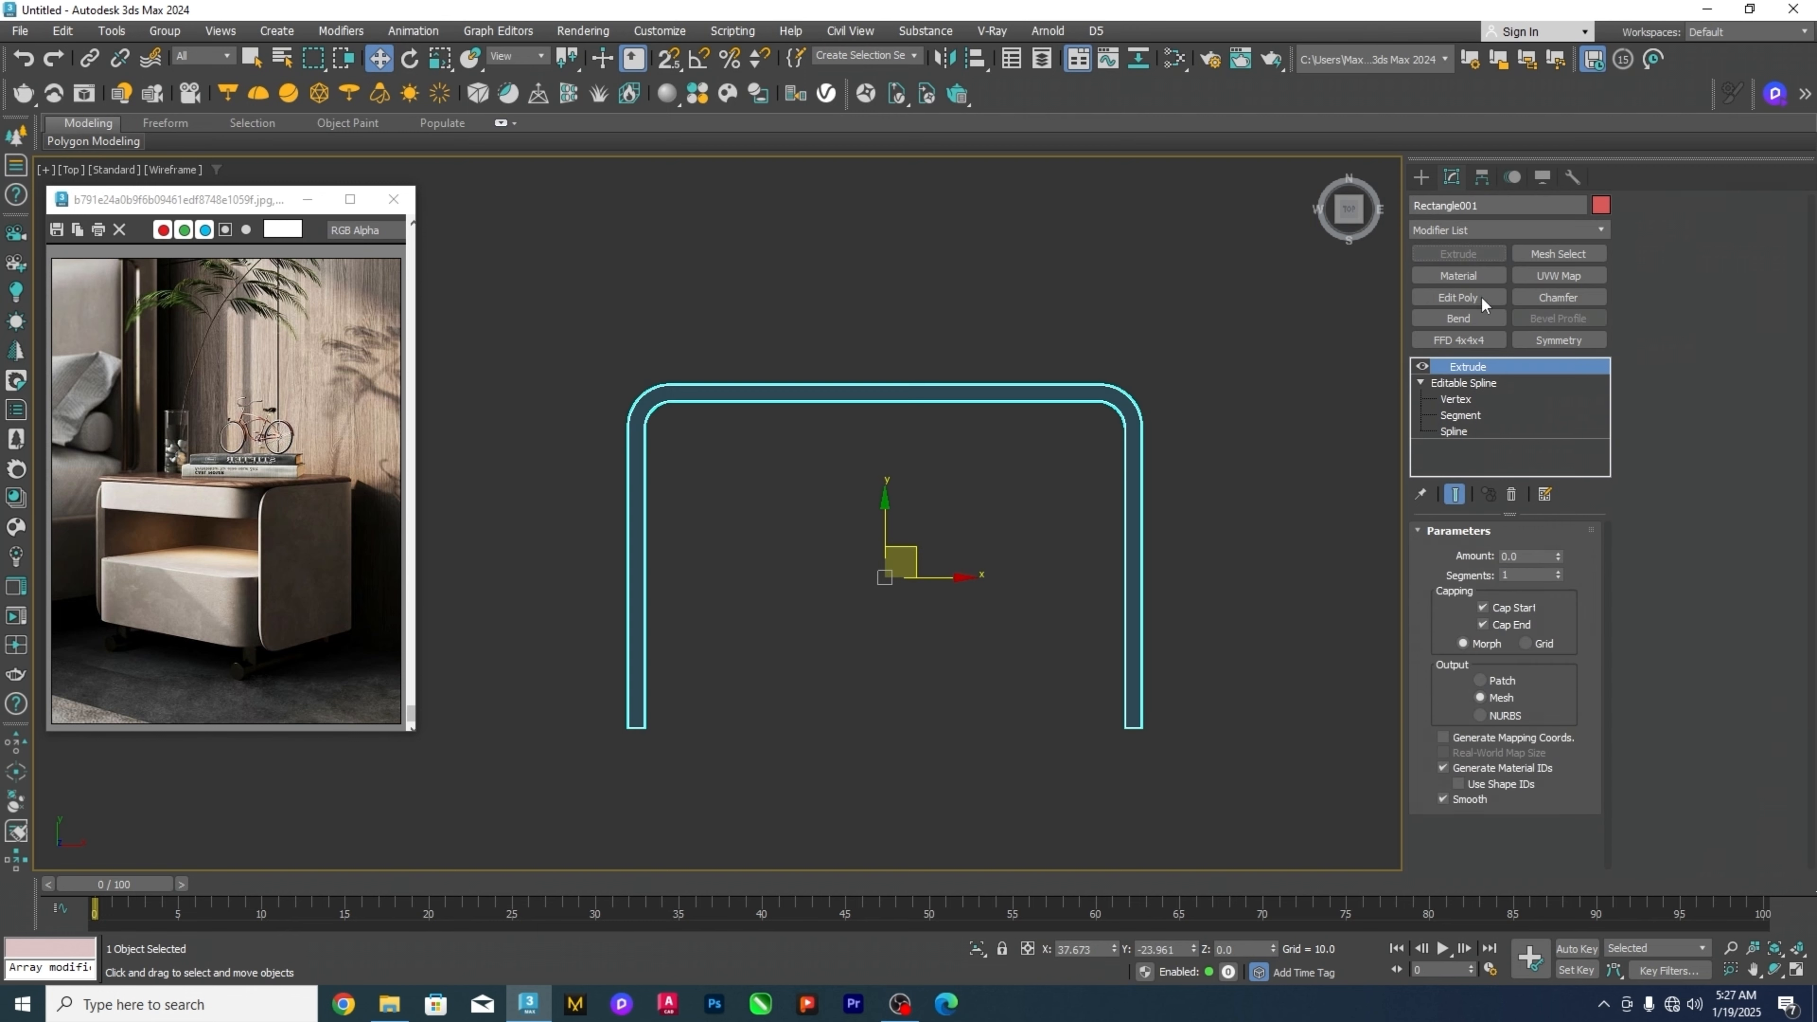
{"action": "double_click", "coordinate": [1523, 557]}
{"action": "type", "text": "400"}
{"action": "left_click", "coordinate": [1242, 552]}
Draw a vertex-snapped rectangle between the U-shaped panel's inner walls, down to the open ends, and convert it to an editable spline.
{"action": "left_click", "coordinate": [1420, 177]}
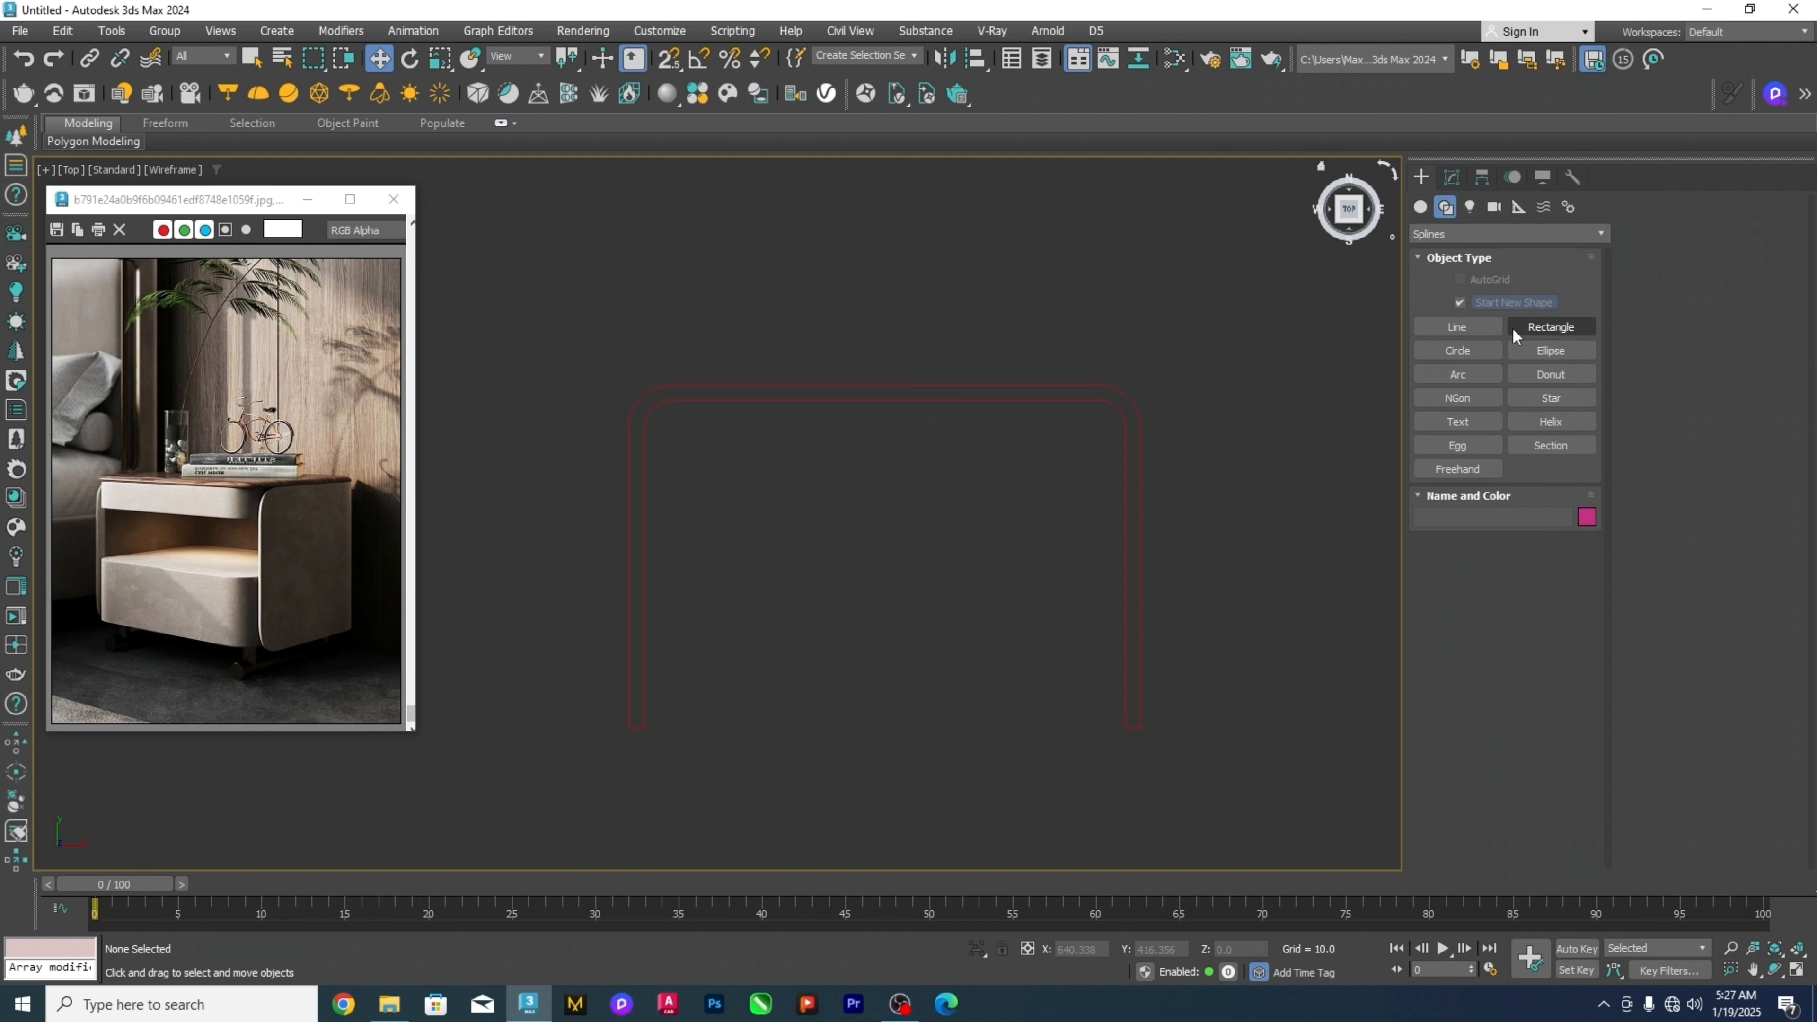
{"action": "left_click", "coordinate": [1551, 327]}
{"action": "key", "text": "s"}
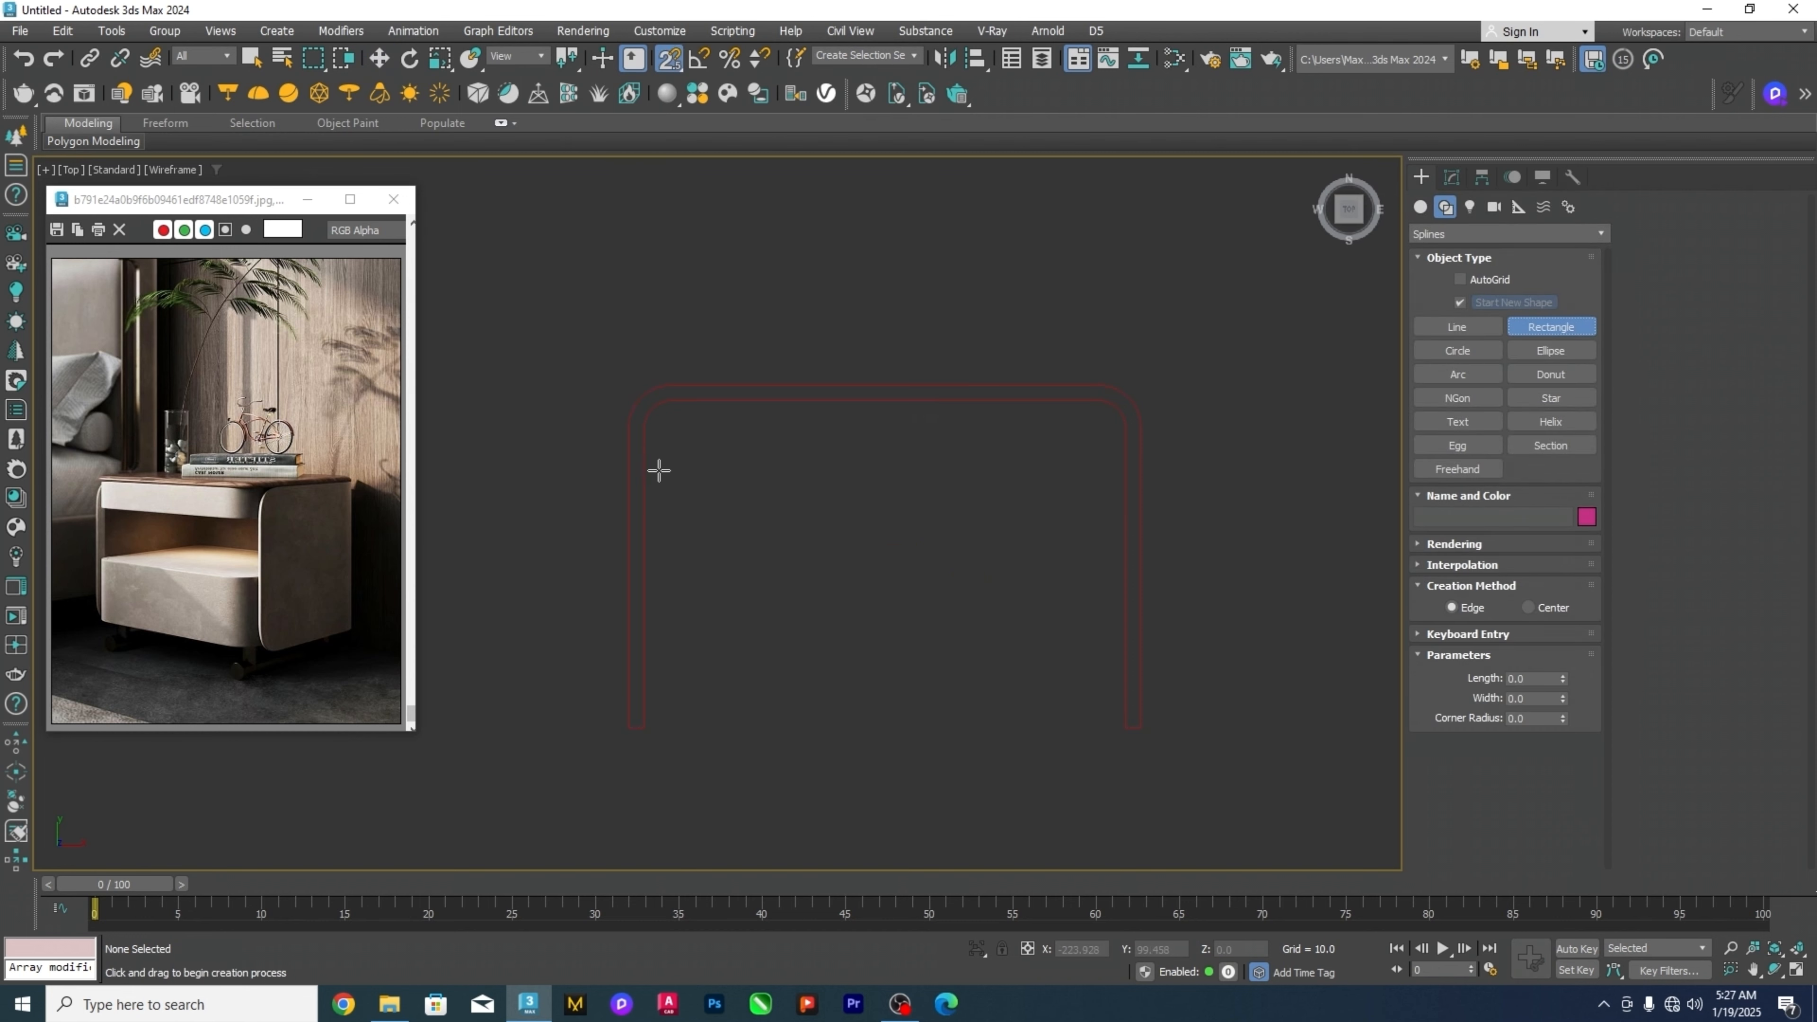
{"action": "mouse_move", "coordinate": [652, 423]}
{"action": "left_mouse_down"}
{"action": "mouse_move", "coordinate": [787, 554]}
{"action": "mouse_move", "coordinate": [1135, 722]}
{"action": "left_mouse_up"}
{"action": "key", "text": "w"}
{"action": "right_click", "coordinate": [957, 627]}
{"action": "mouse_move", "coordinate": [1033, 861]}
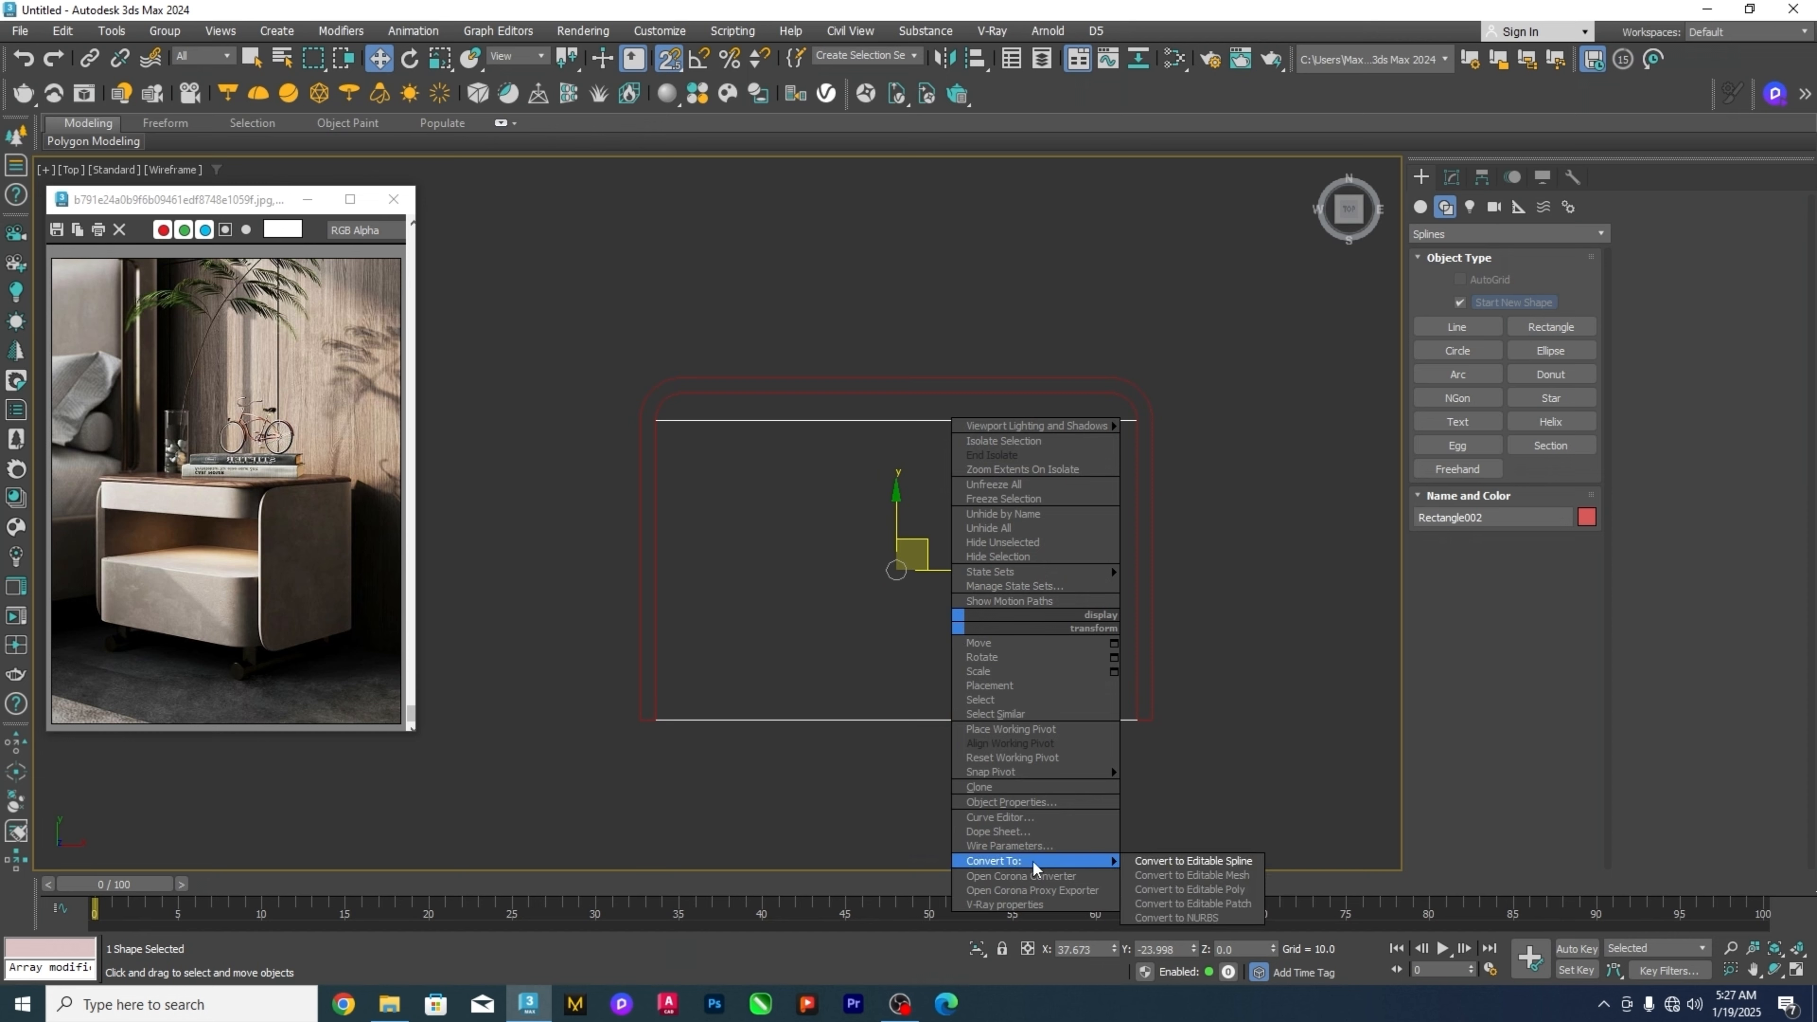
{"action": "left_click", "coordinate": [1165, 857]}
Move the new rectangle's two lower vertices by -50 along Y, past the panel's open ends.
{"action": "left_click", "coordinate": [1420, 366]}
{"action": "left_click", "coordinate": [1462, 382]}
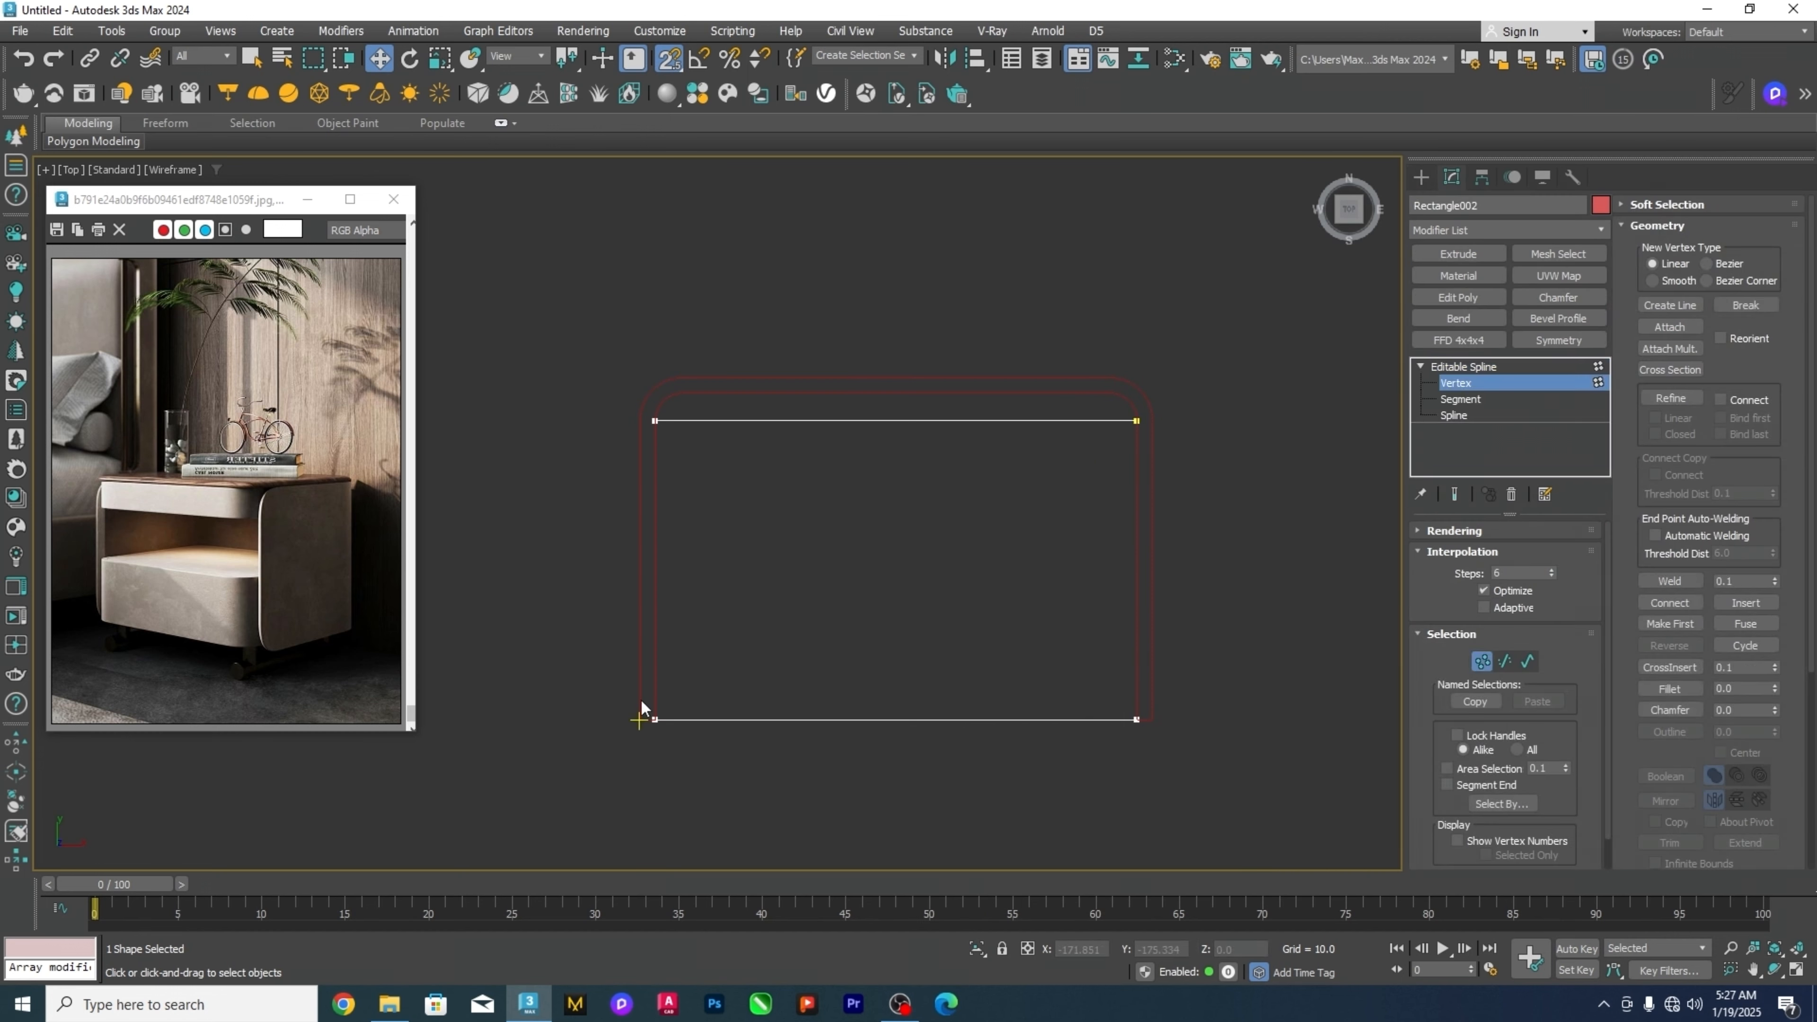
{"action": "left_click_drag", "start_coordinate": [639, 700], "coordinate": [1252, 732]}
{"action": "middle_click_drag", "start_coordinate": [1256, 683], "coordinate": [1236, 675]}
{"action": "key", "text": "F12"}
{"action": "left_click", "coordinate": [1148, 359]}
{"action": "type", "text": "-"}
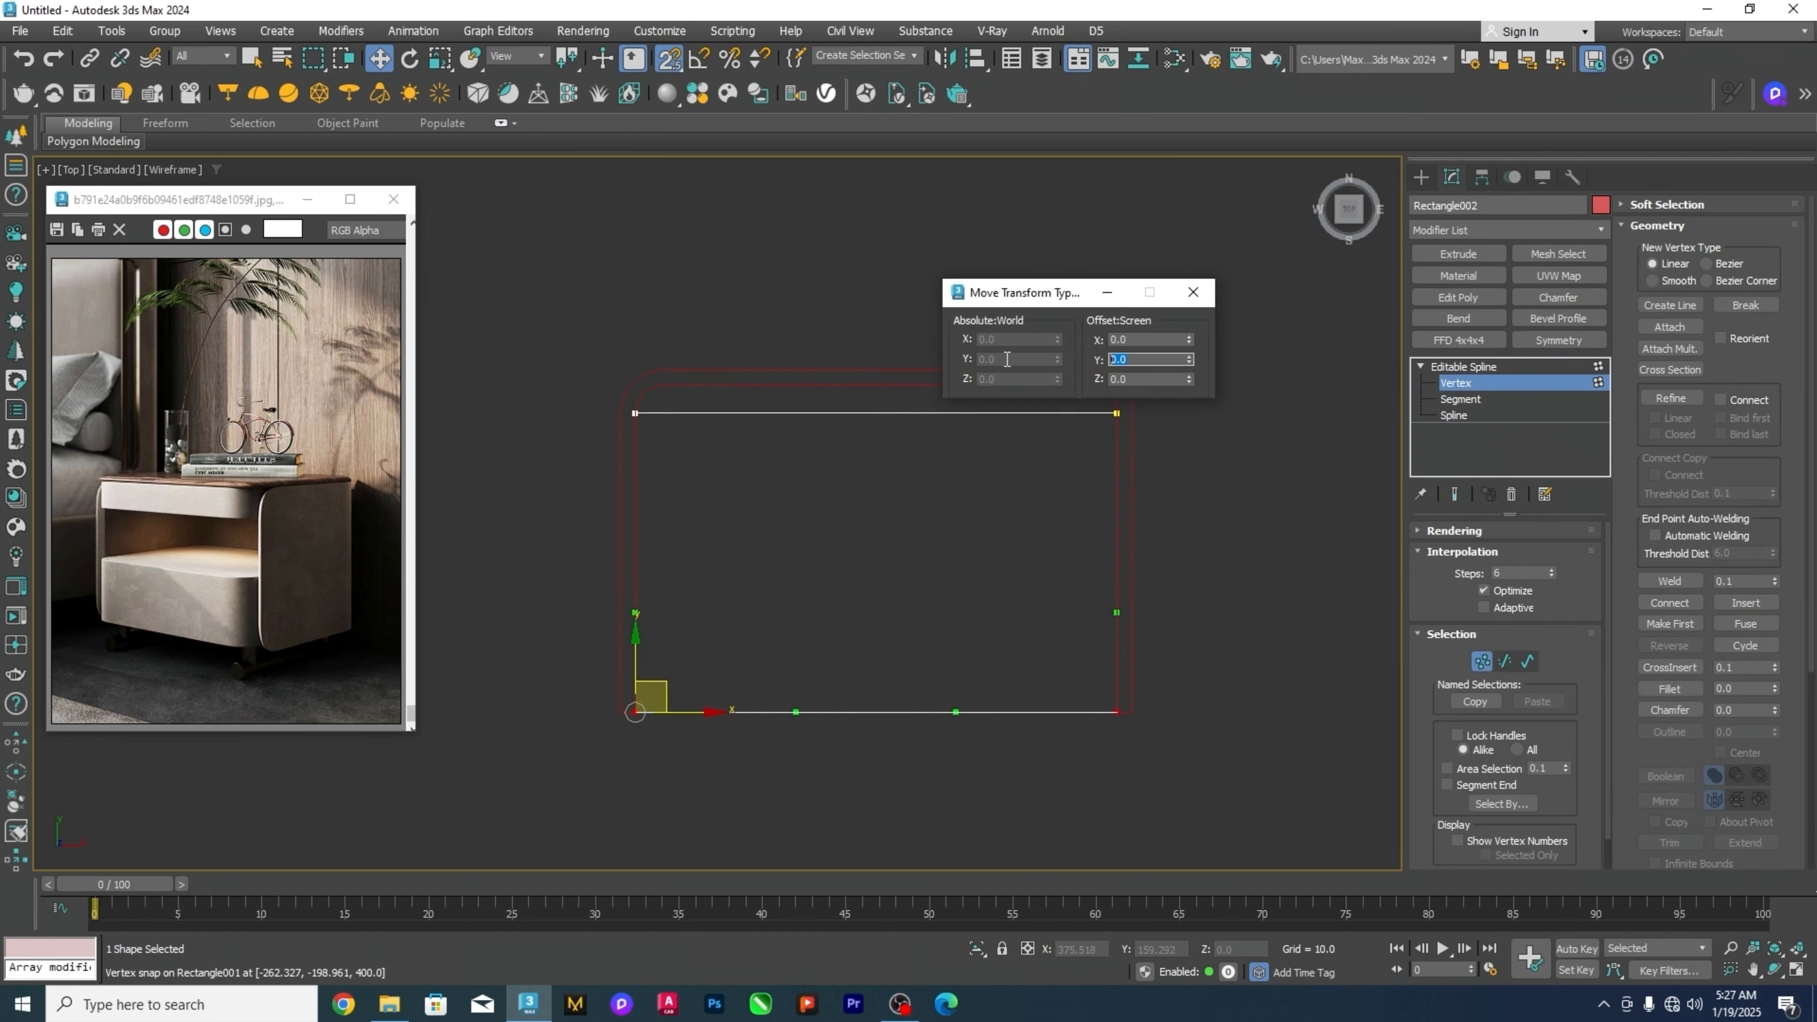
{"action": "type", "text": "50"}
{"action": "key", "text": "Return"}
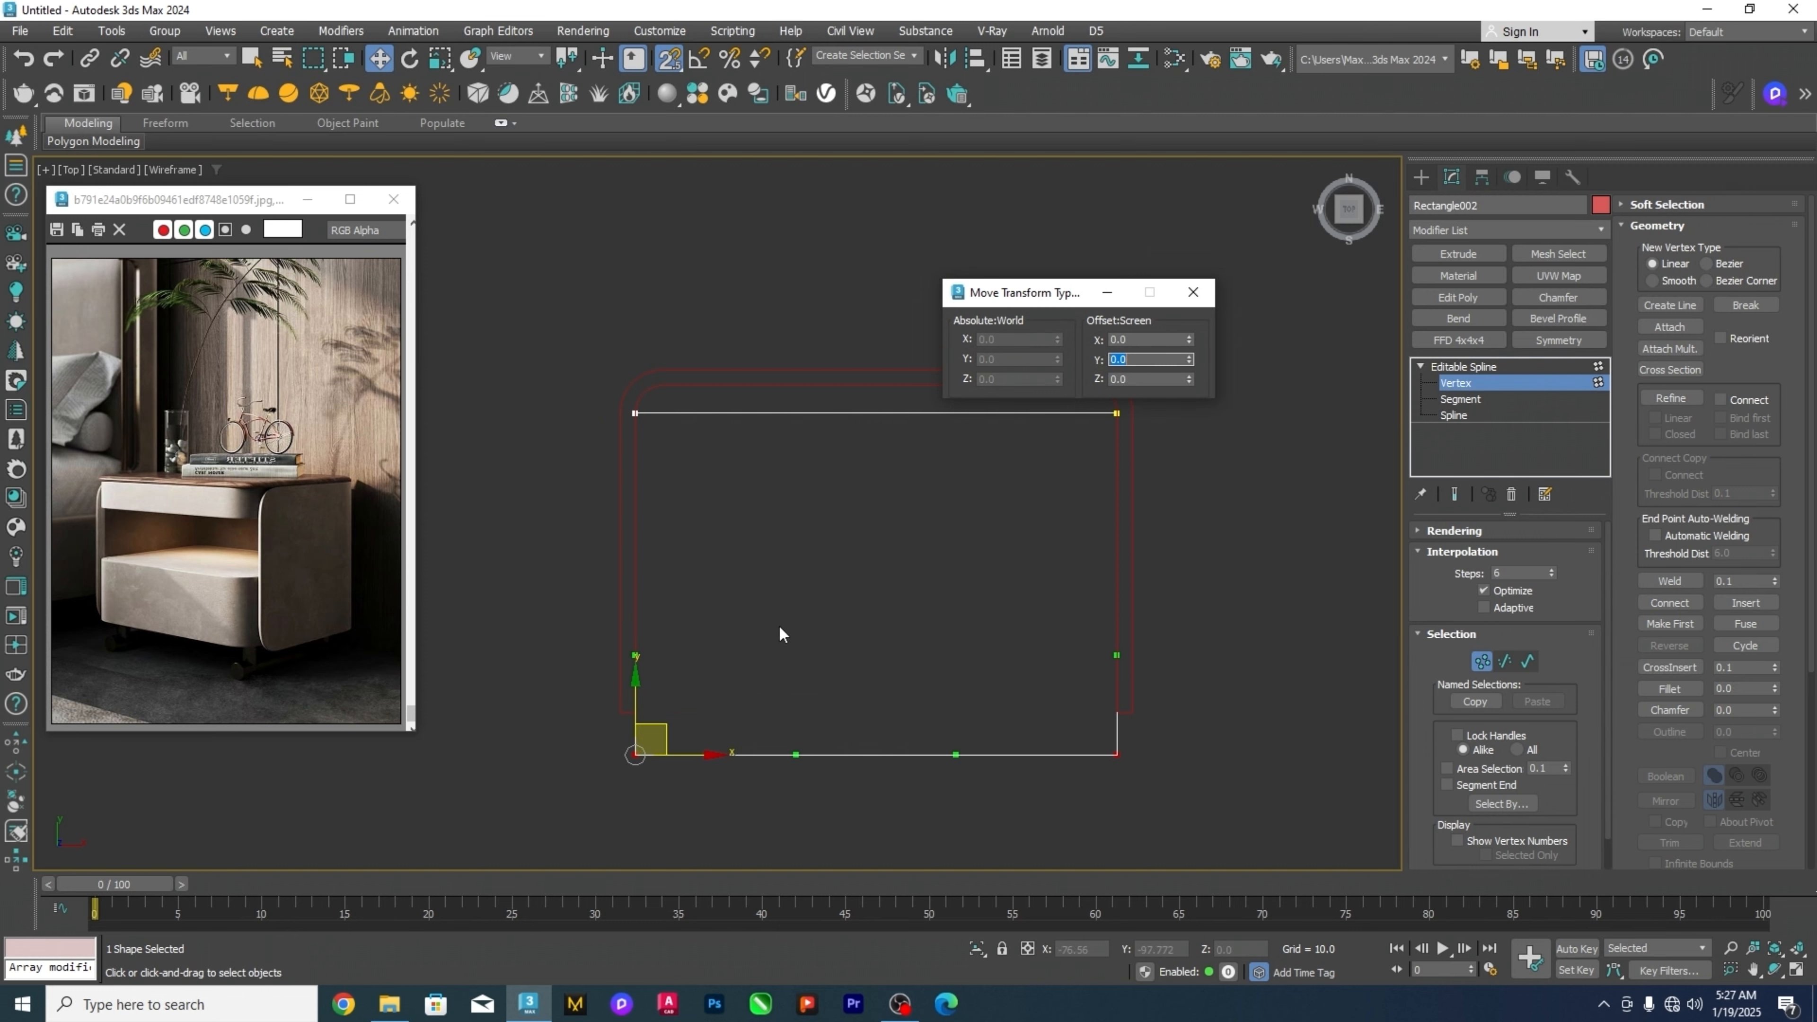
Move the rectangle's two upper vertices up to snap onto the panel's inner back edge.
{"action": "scroll", "coordinate": [783, 633], "scroll_direction": "down", "scroll_amount": 3}
{"action": "left_click_drag", "start_coordinate": [588, 546], "coordinate": [1098, 613]}
{"action": "scroll", "coordinate": [1001, 558], "scroll_direction": "up", "scroll_amount": 6}
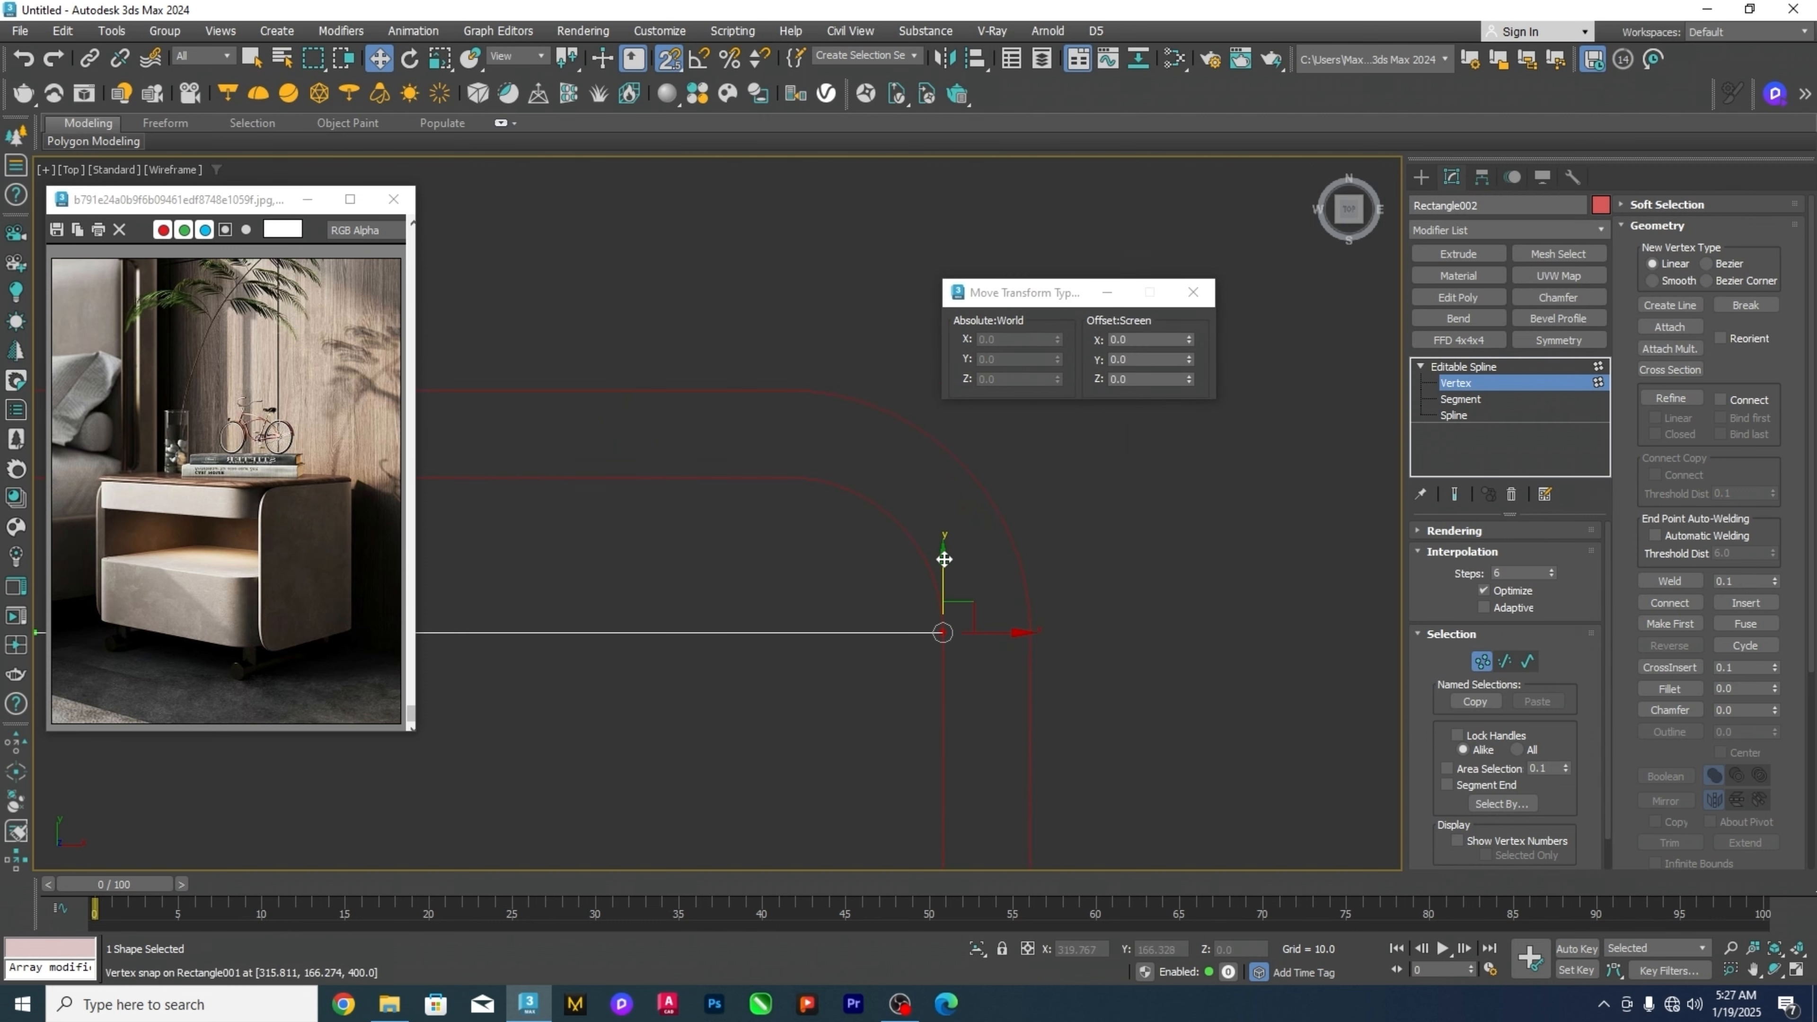
{"action": "left_click_drag", "start_coordinate": [943, 560], "coordinate": [789, 467]}
{"action": "scroll", "coordinate": [770, 569], "scroll_direction": "down", "scroll_amount": 3}
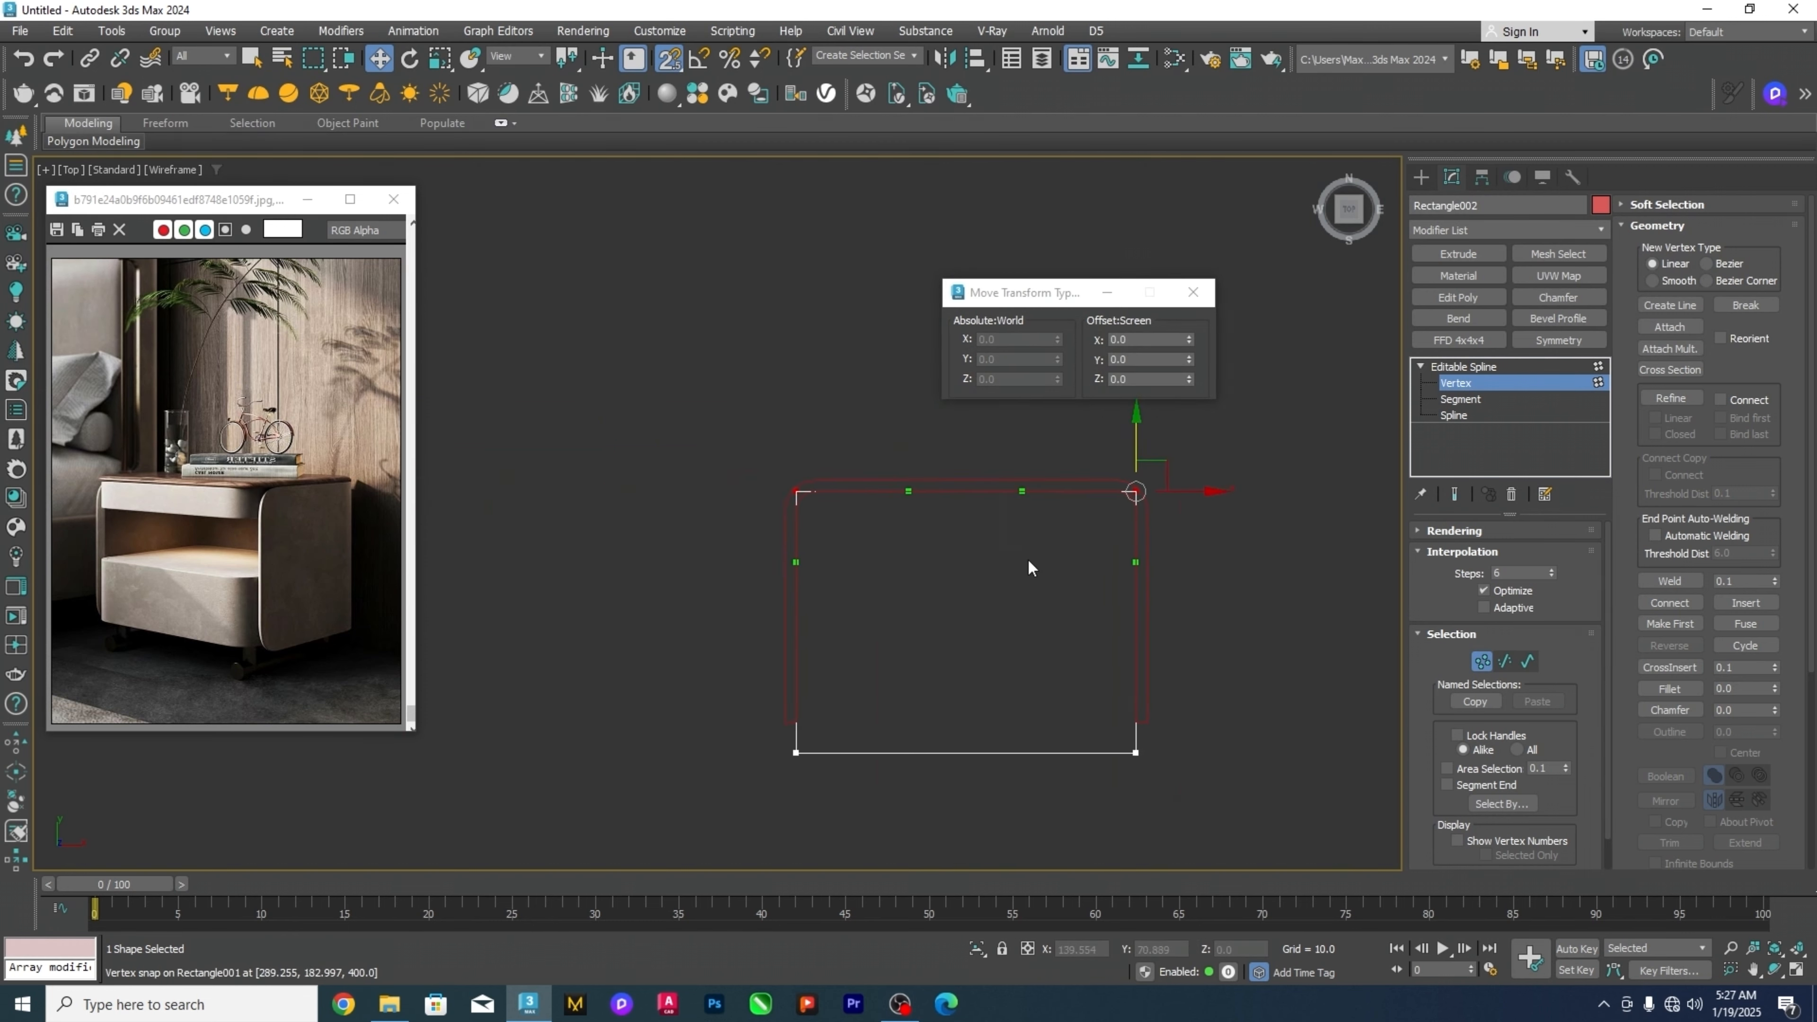
Convert the rectangle's vertices to Corner type and fillet the two upper ones to follow the panel's inner curves.
{"action": "right_click", "coordinate": [926, 561]}
{"action": "left_click", "coordinate": [892, 448]}
{"action": "left_click_drag", "start_coordinate": [617, 406], "coordinate": [1246, 528]}
{"action": "scroll", "coordinate": [1138, 497], "scroll_direction": "up", "scroll_amount": 3}
{"action": "left_click", "coordinate": [1670, 688]}
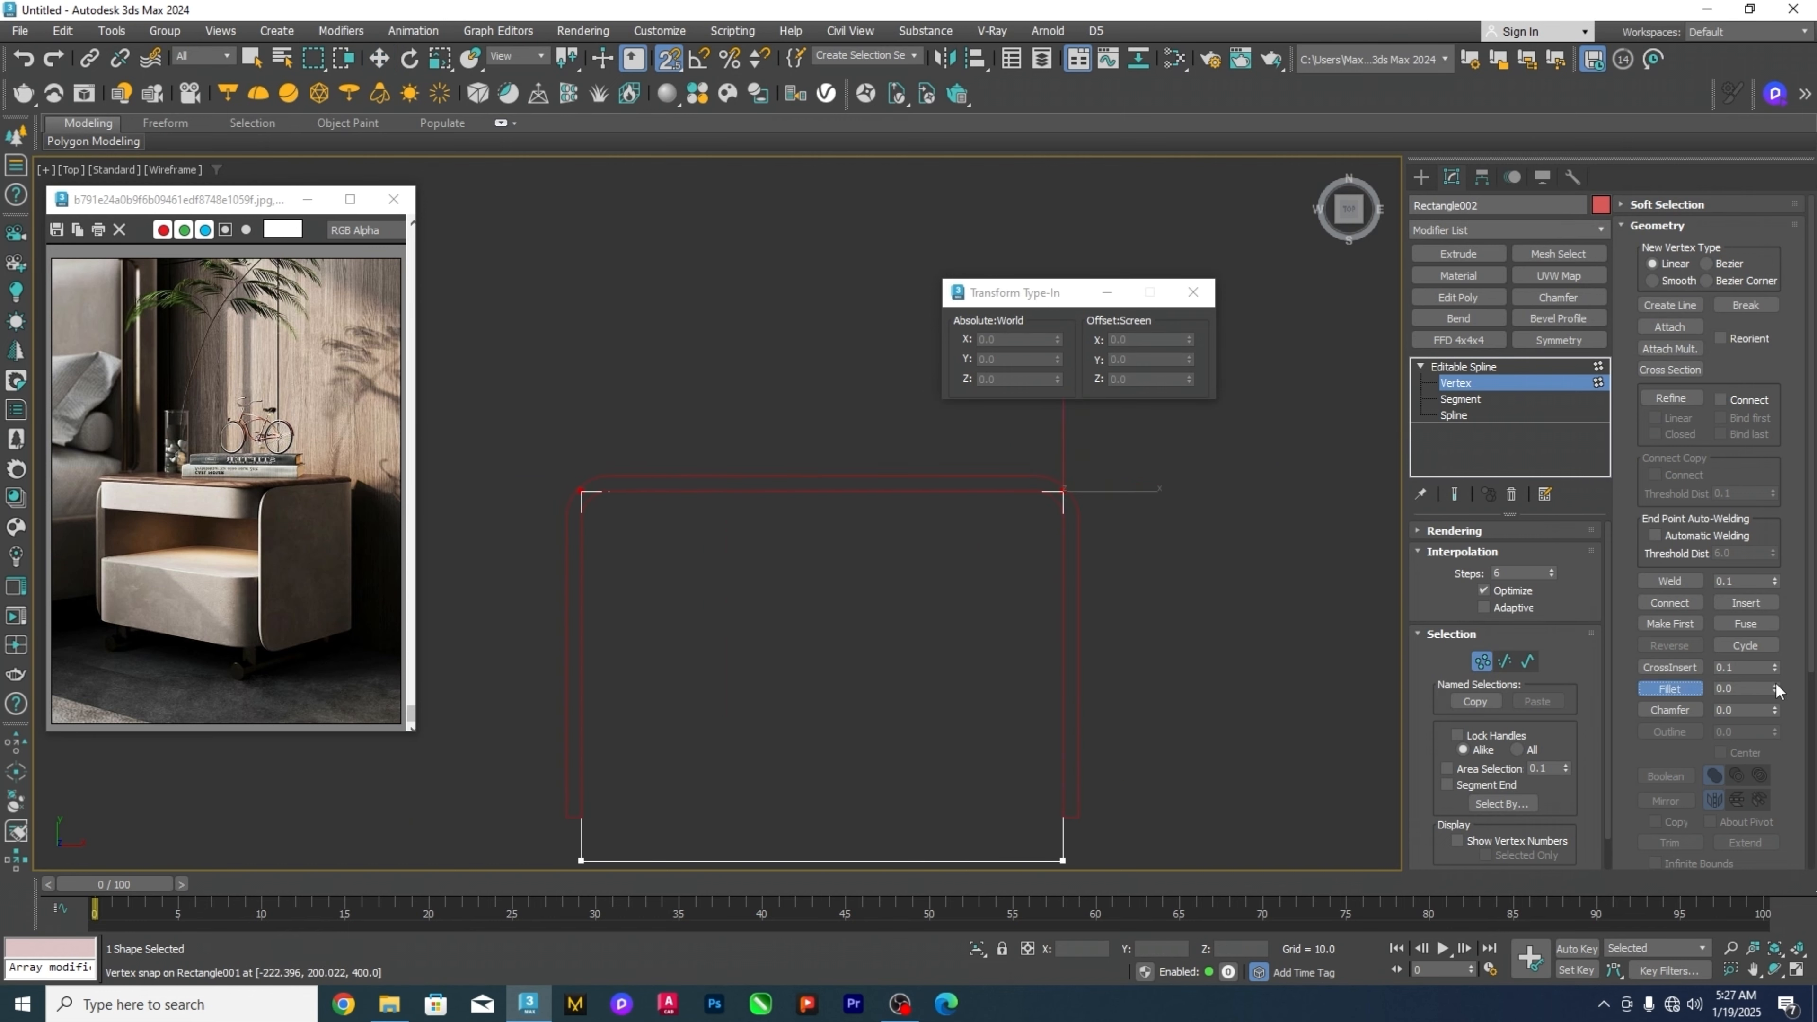
{"action": "left_click_drag", "start_coordinate": [1775, 688], "coordinate": [1798, 652]}
Fillet the rectangle's two lower corner vertices by 50 and finish the vertex editing.
{"action": "middle_click_drag", "start_coordinate": [926, 698], "coordinate": [934, 589]}
{"action": "left_click_drag", "start_coordinate": [482, 737], "coordinate": [1130, 788]}
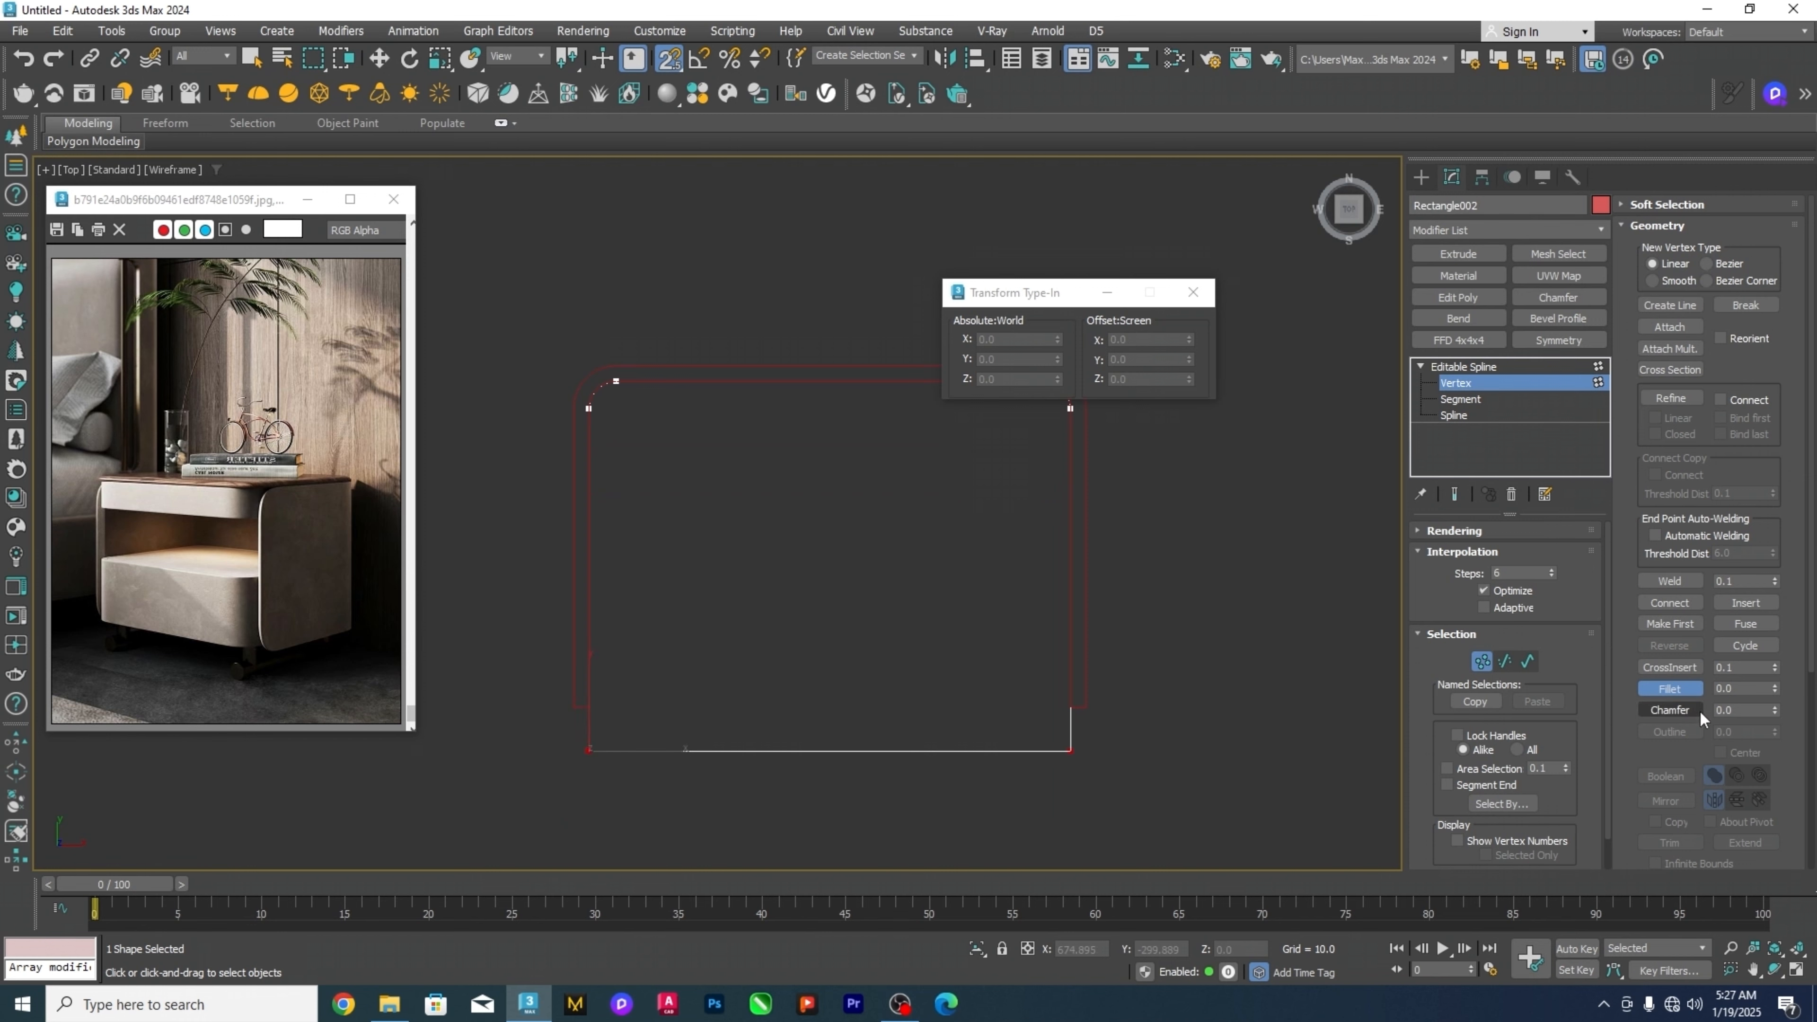
{"action": "left_click_drag", "start_coordinate": [1743, 689], "coordinate": [1650, 688]}
{"action": "type", "text": "50"}
{"action": "key", "text": "Return"}
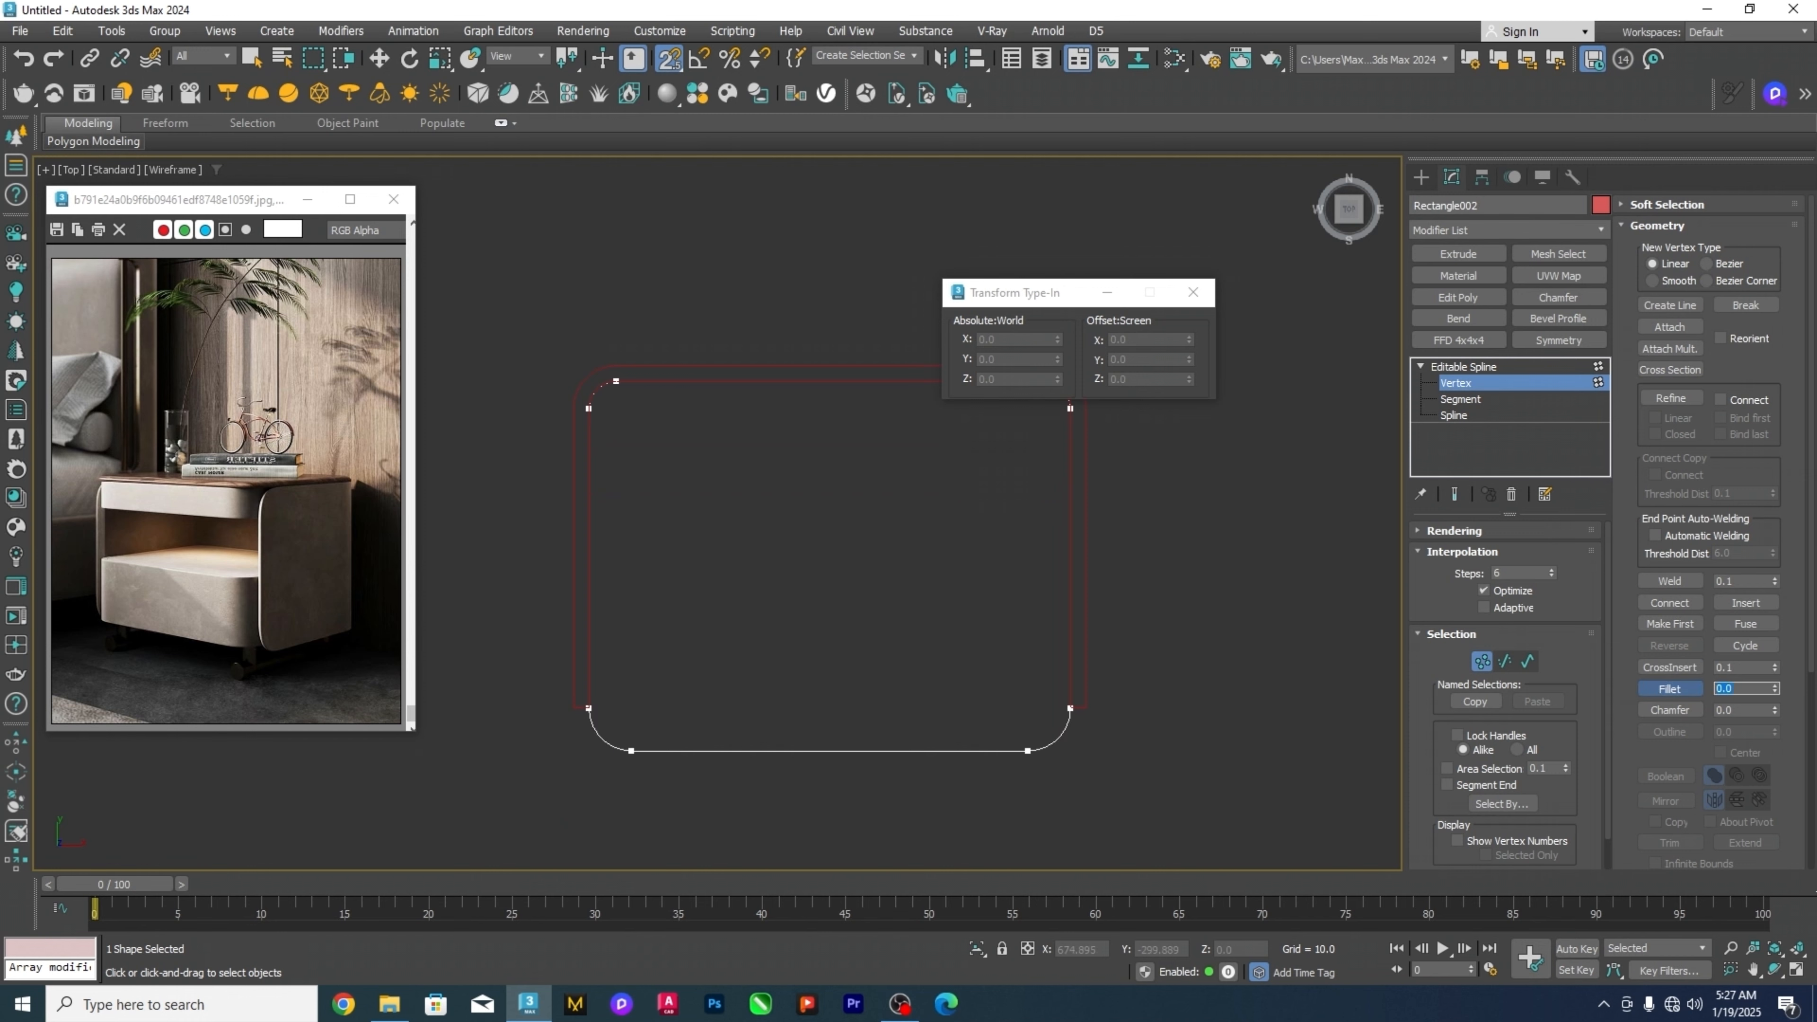
{"action": "middle_click_drag", "start_coordinate": [1306, 404], "coordinate": [1316, 404]}
{"action": "left_click", "coordinate": [1508, 386]}
{"action": "left_click", "coordinate": [1246, 572]}
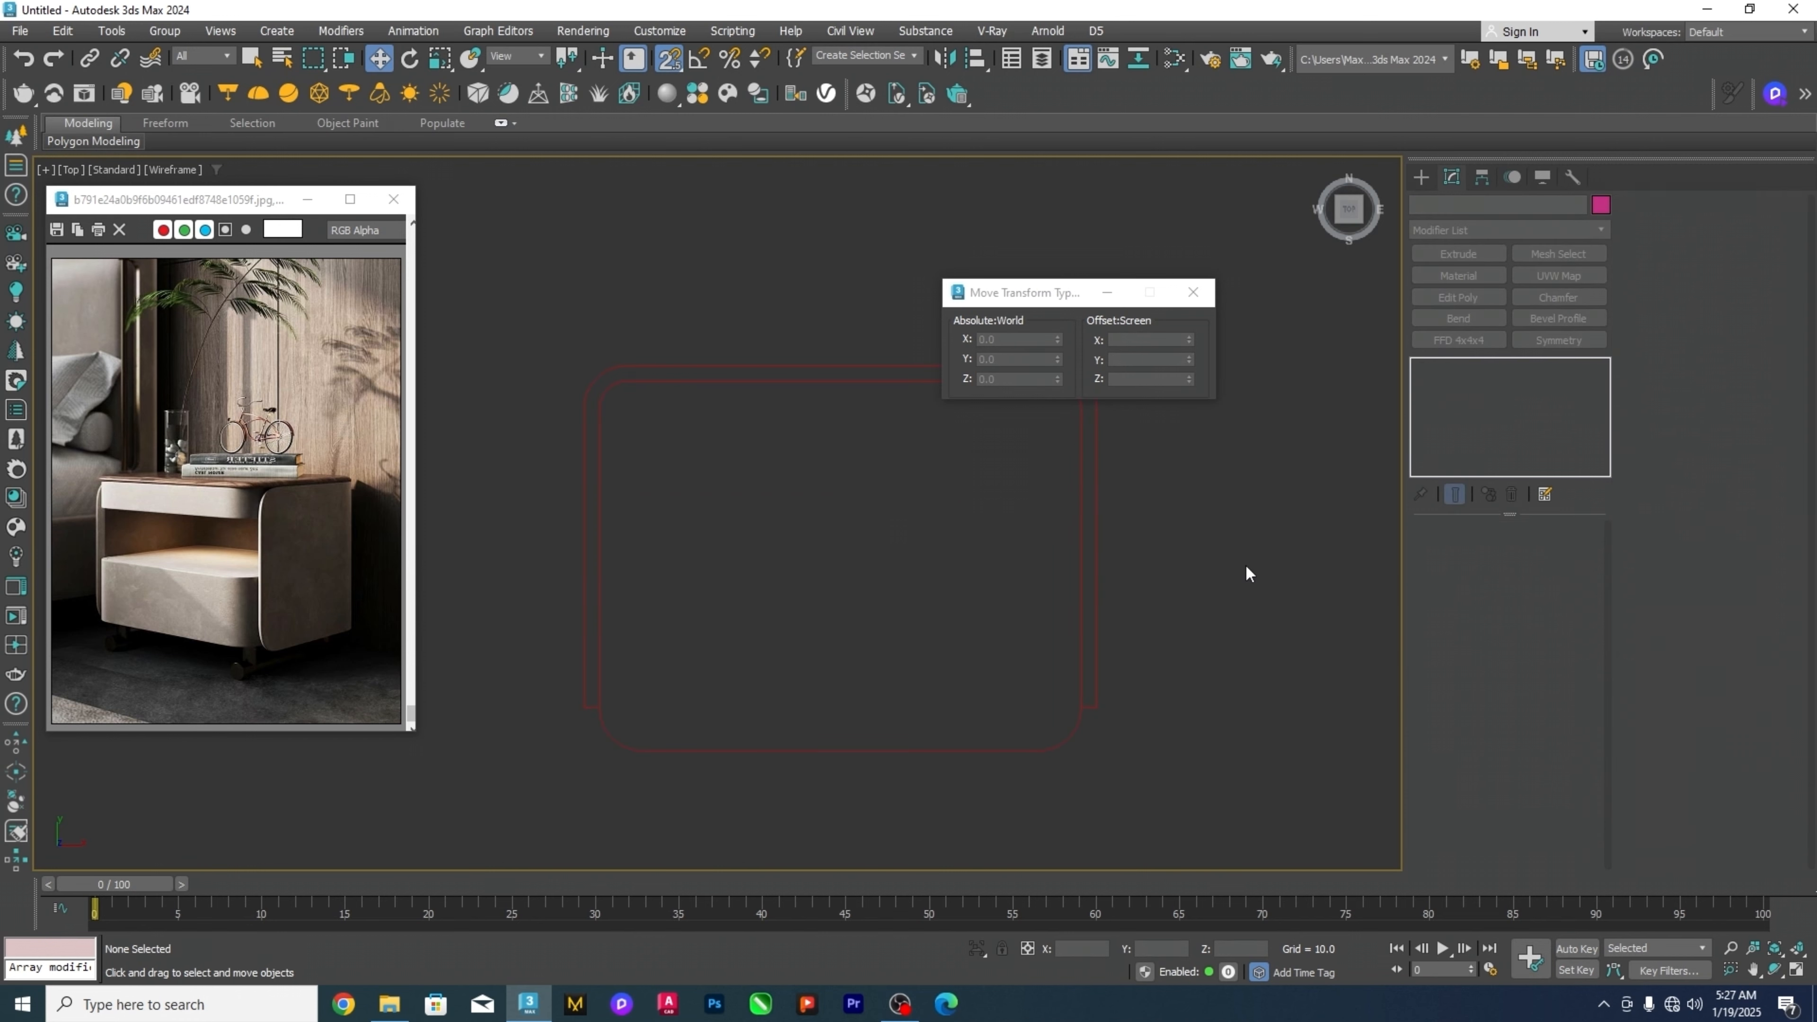
{"action": "left_click", "coordinate": [1191, 293]}
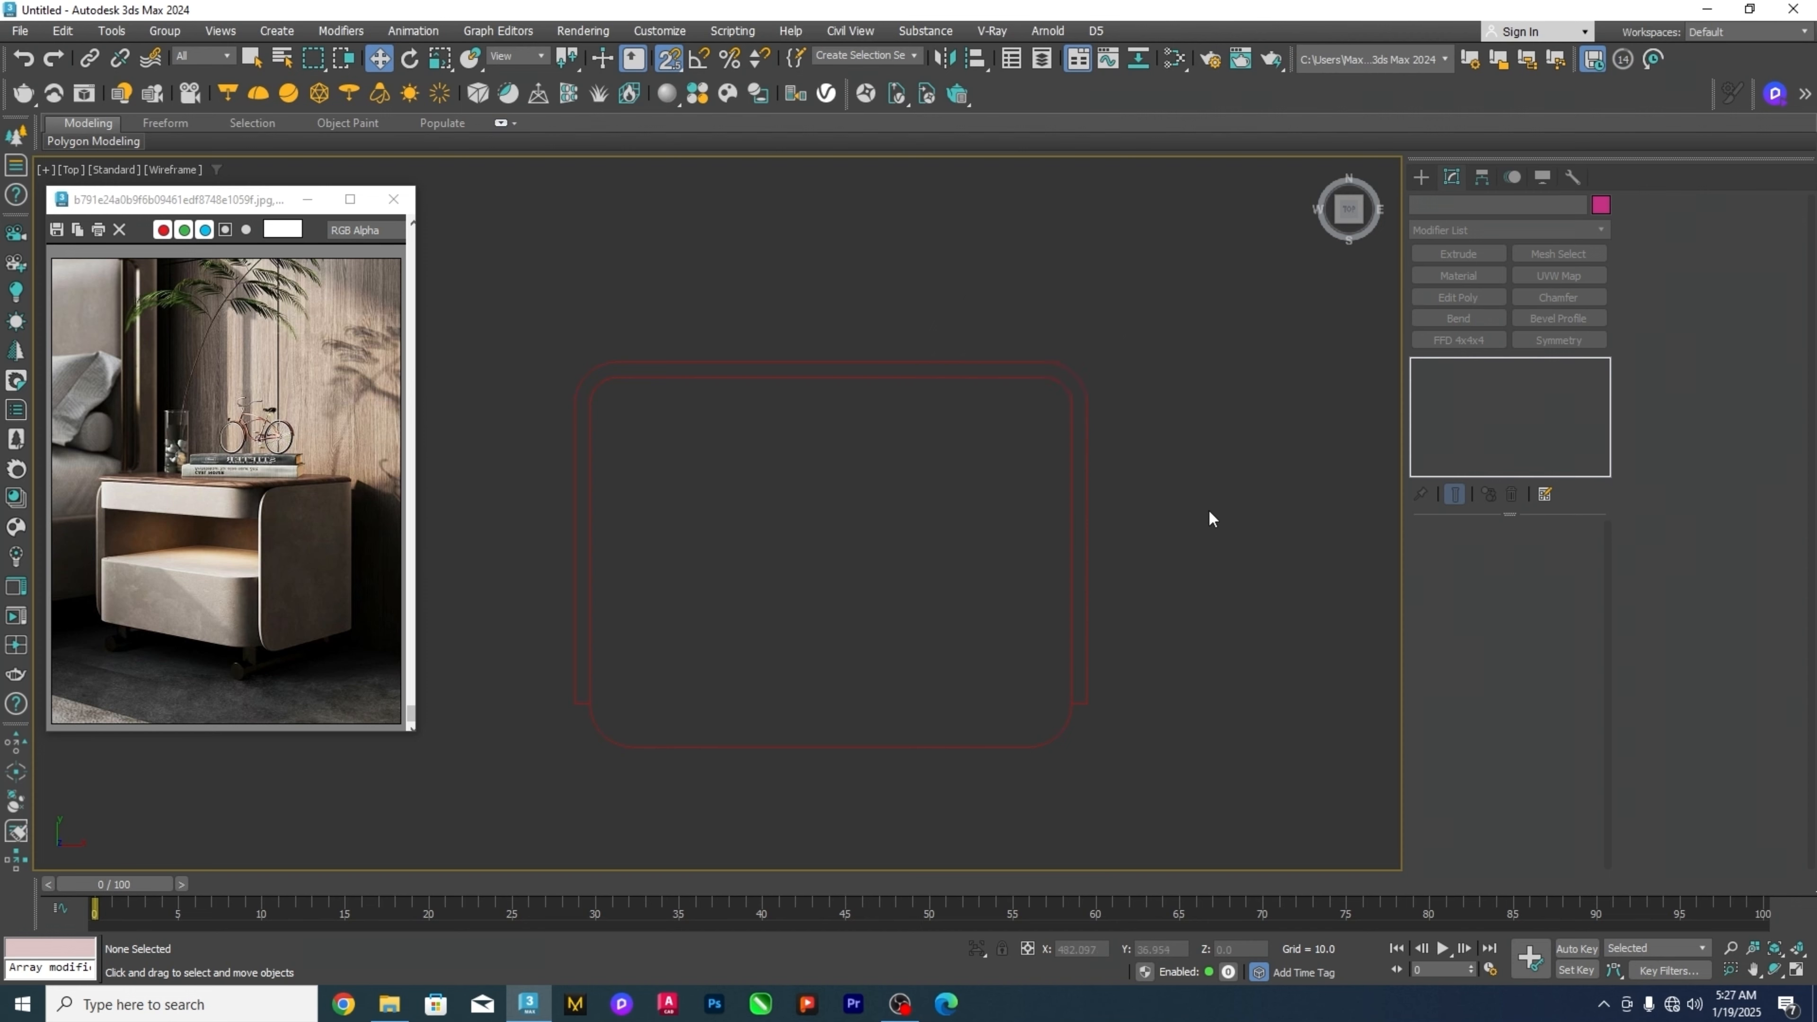
Switch to a shaded perspective view with snapping off and clone the rounded rectangle upward to a height of about 237.
{"action": "left_click", "coordinate": [1092, 722]}
{"action": "middle_click_drag", "start_coordinate": [1299, 567], "coordinate": [1305, 582]}
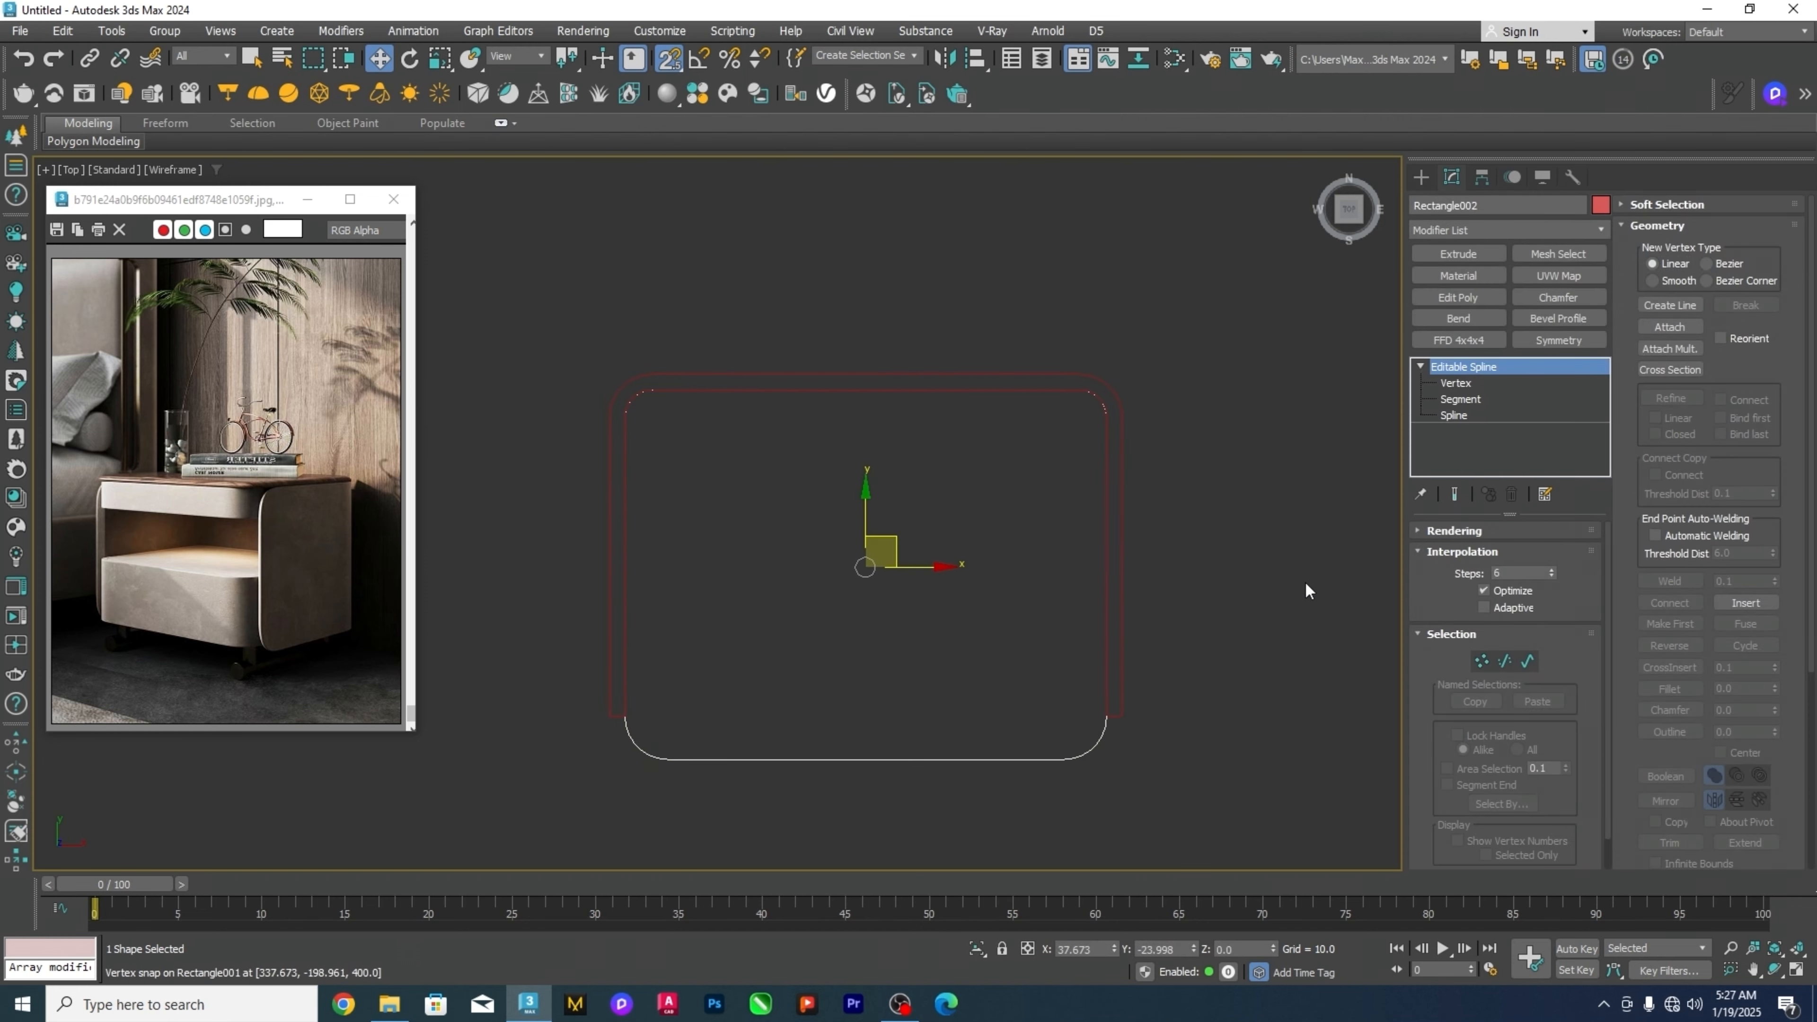
{"action": "key", "text": "p"}
{"action": "key", "text": "z"}
{"action": "key", "text": "F3"}
{"action": "scroll", "coordinate": [1086, 653], "scroll_direction": "down", "scroll_amount": 4}
{"action": "middle_click_drag", "start_coordinate": [1086, 656], "coordinate": [895, 633], "text": "alt"}
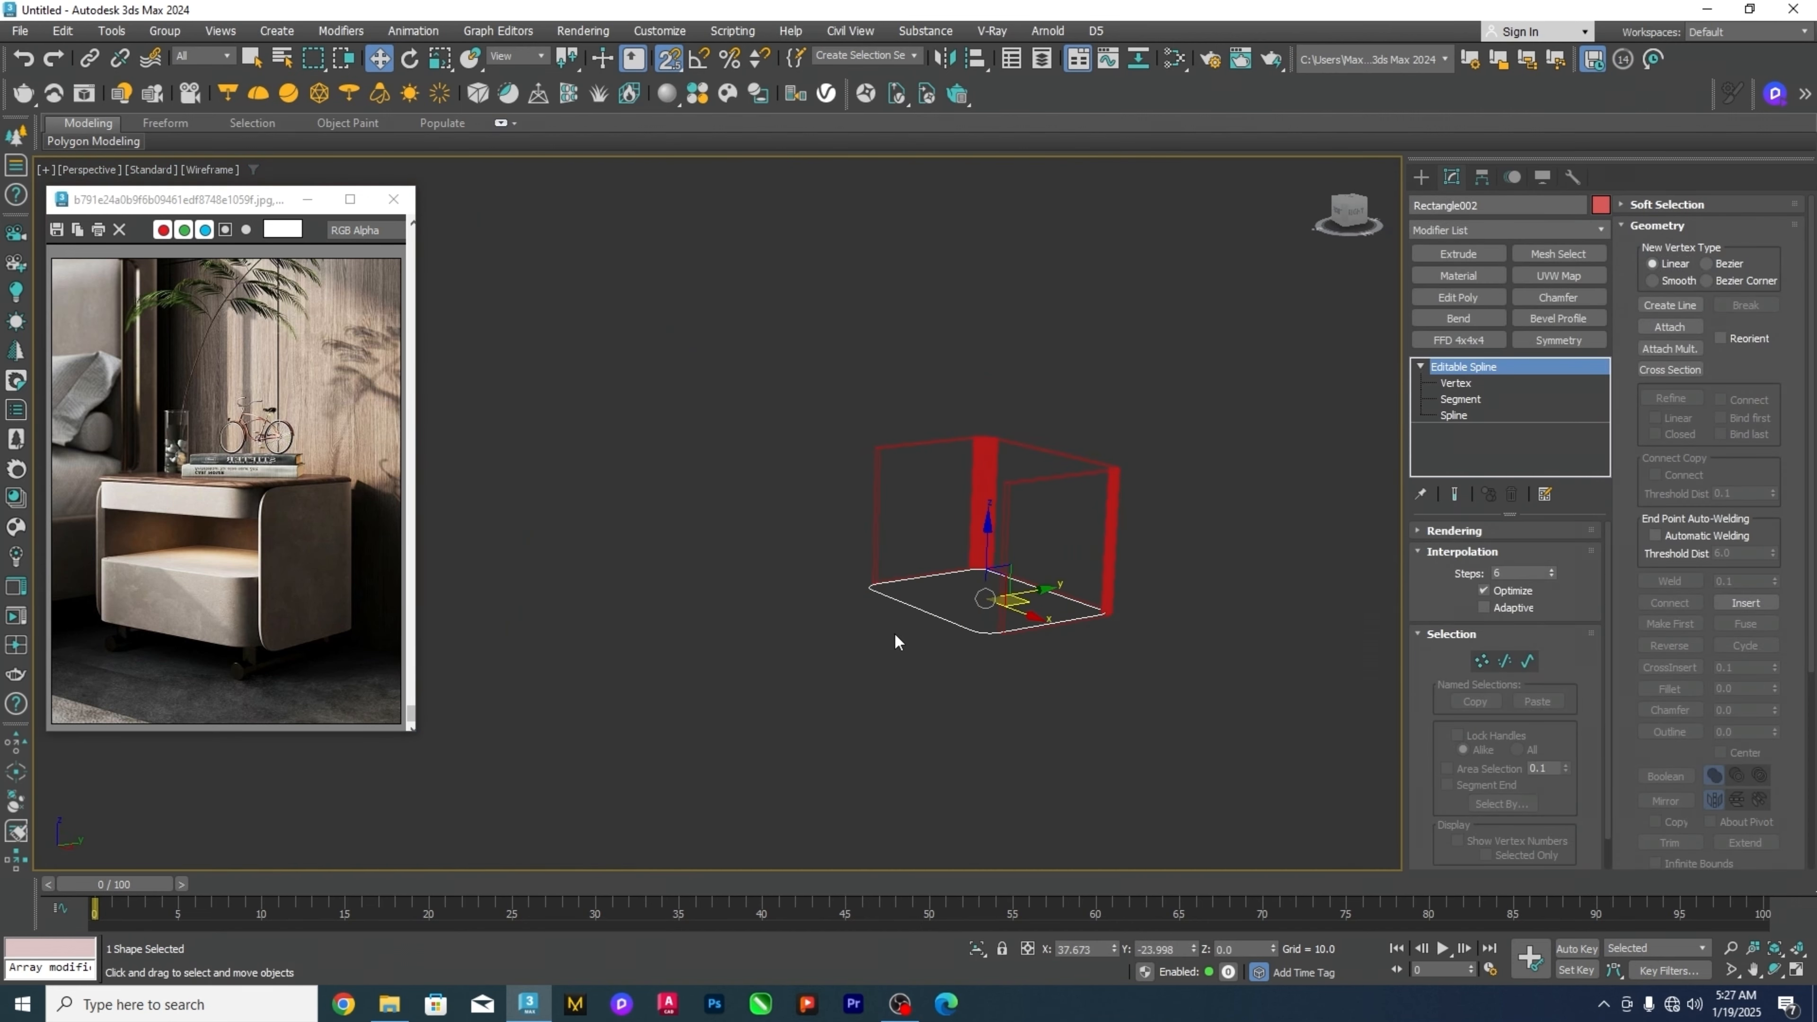
{"action": "key", "text": "F3"}
{"action": "scroll", "coordinate": [984, 630], "scroll_direction": "up", "scroll_amount": 2}
{"action": "key", "text": "s"}
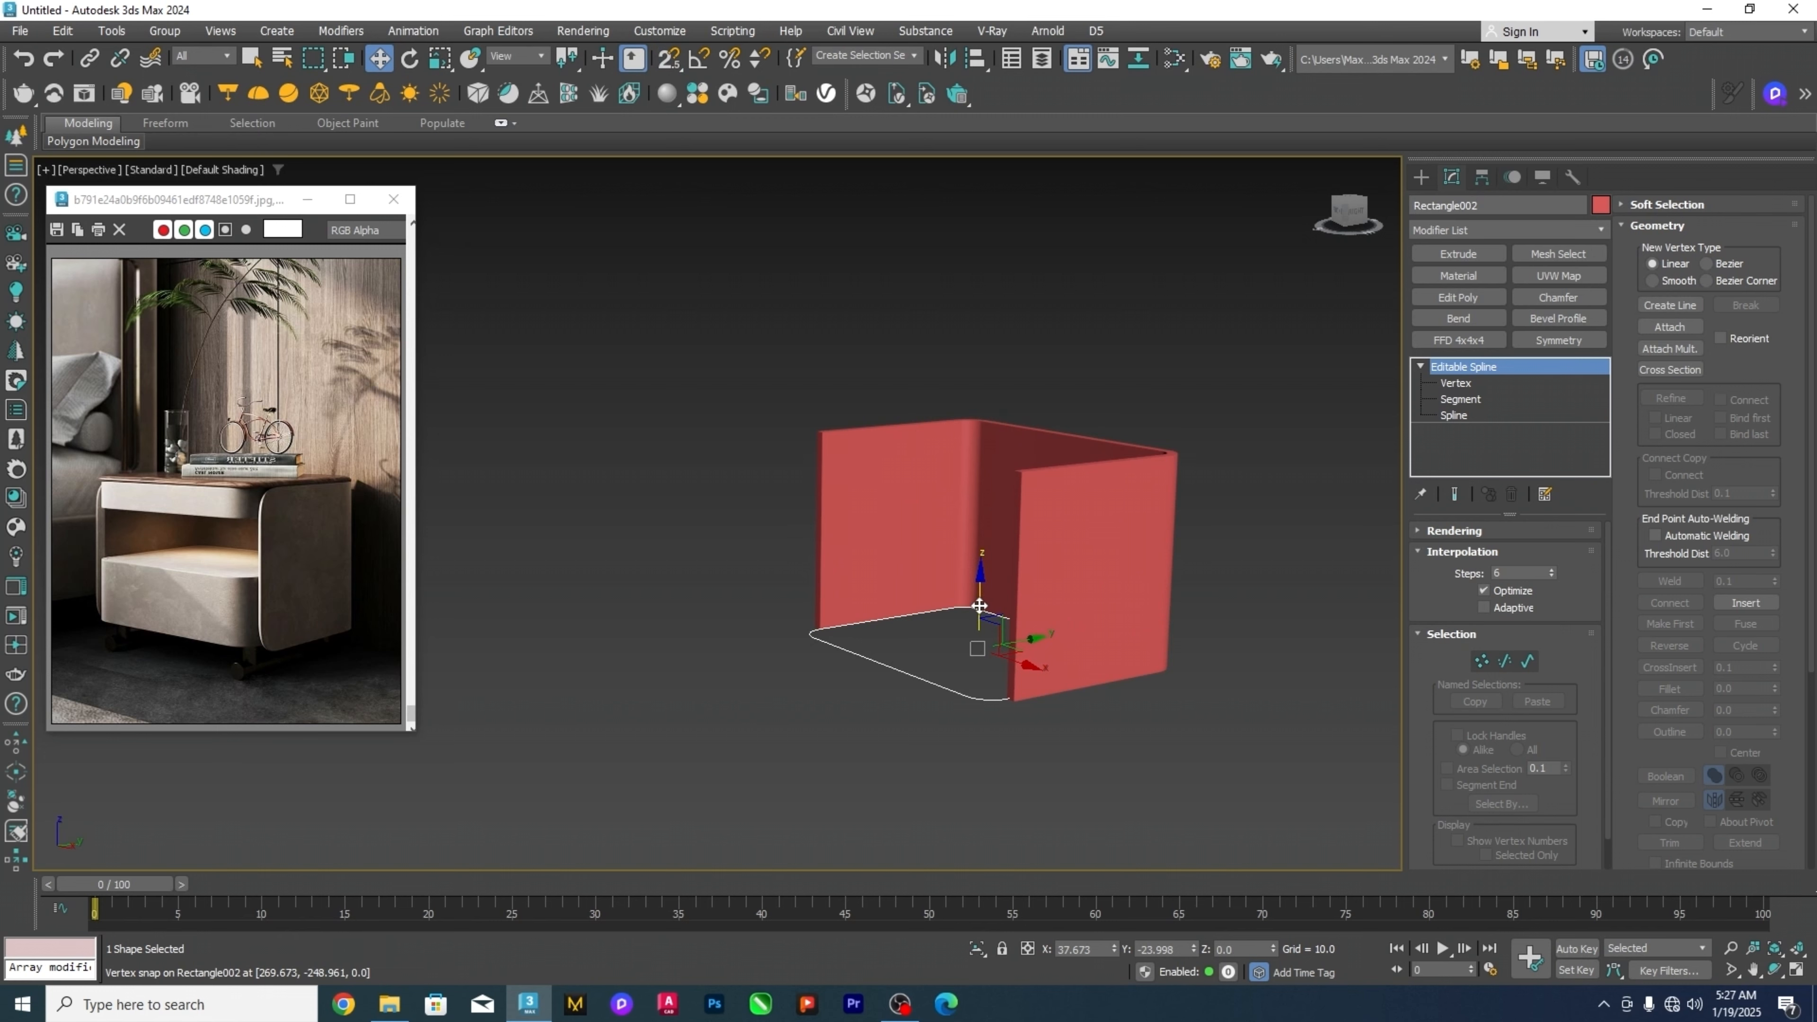
{"action": "left_click_drag", "start_coordinate": [979, 605], "coordinate": [982, 485], "text": "shift"}
{"action": "left_click", "coordinate": [923, 581]}
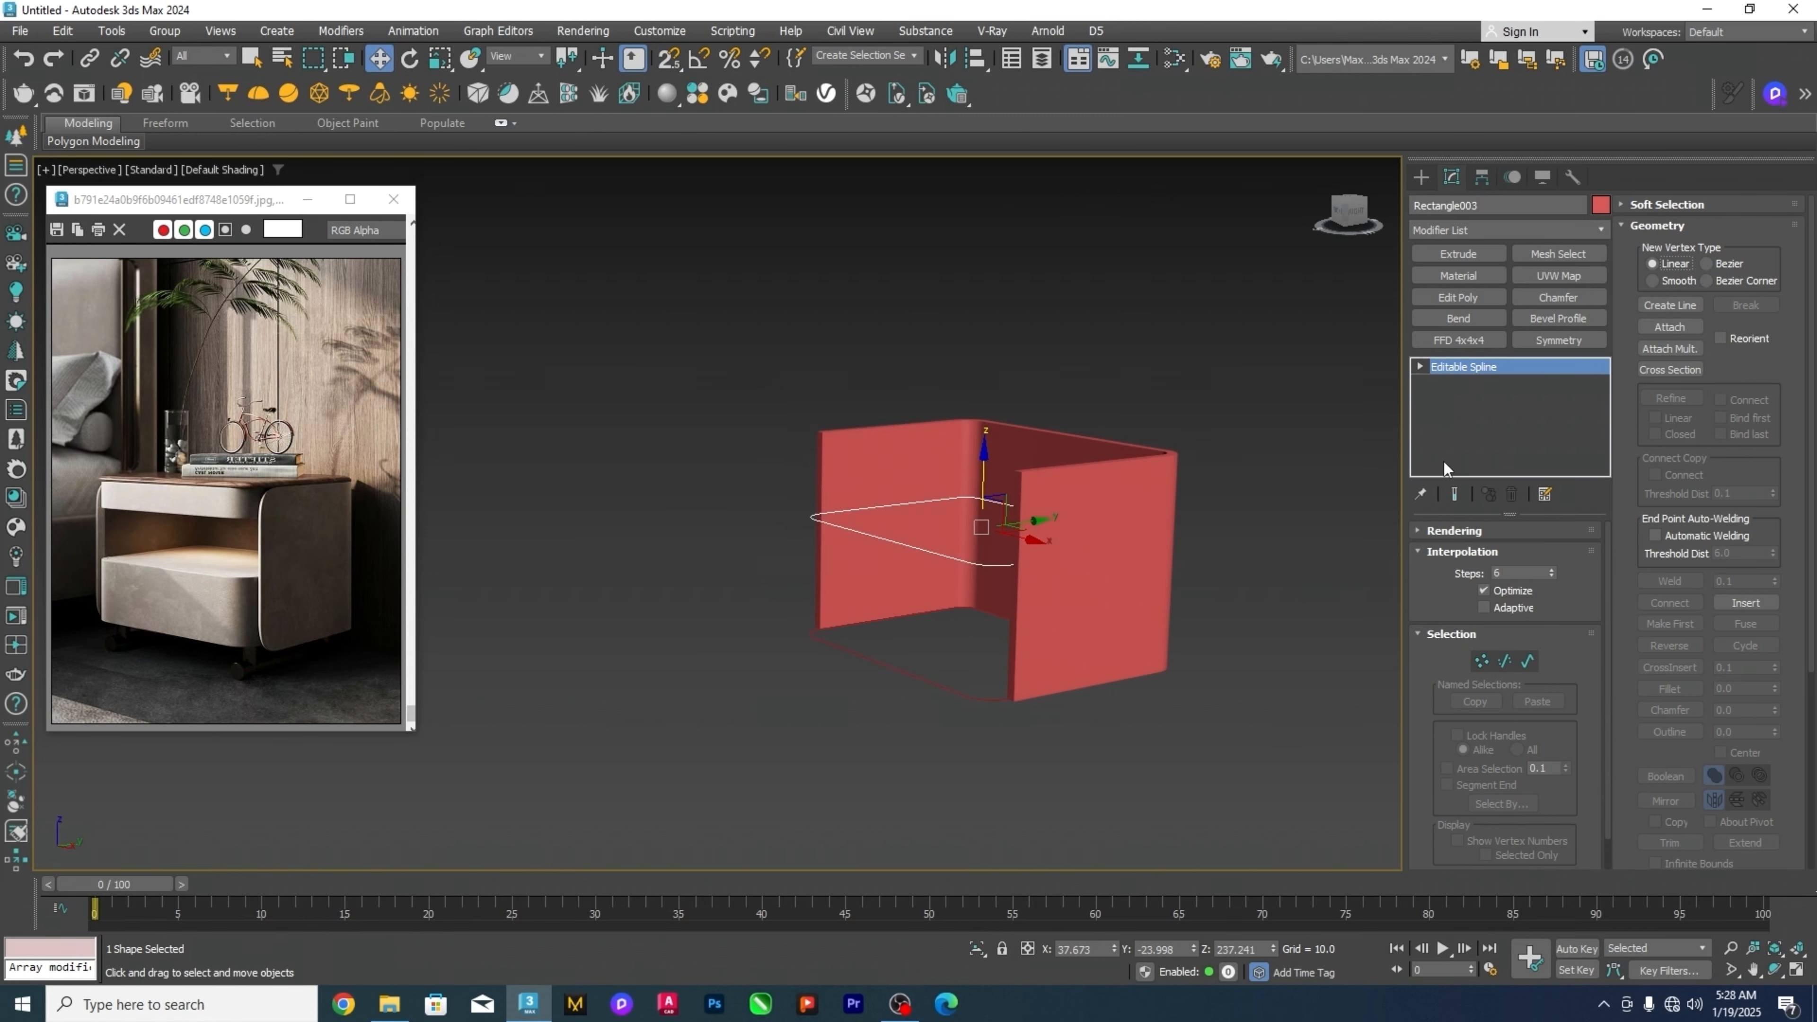
Extrude the raised copy of the rounded rectangle by 50.
{"action": "left_click", "coordinate": [1456, 254]}
{"action": "double_click", "coordinate": [1522, 556]}
{"action": "type", "text": "5"}
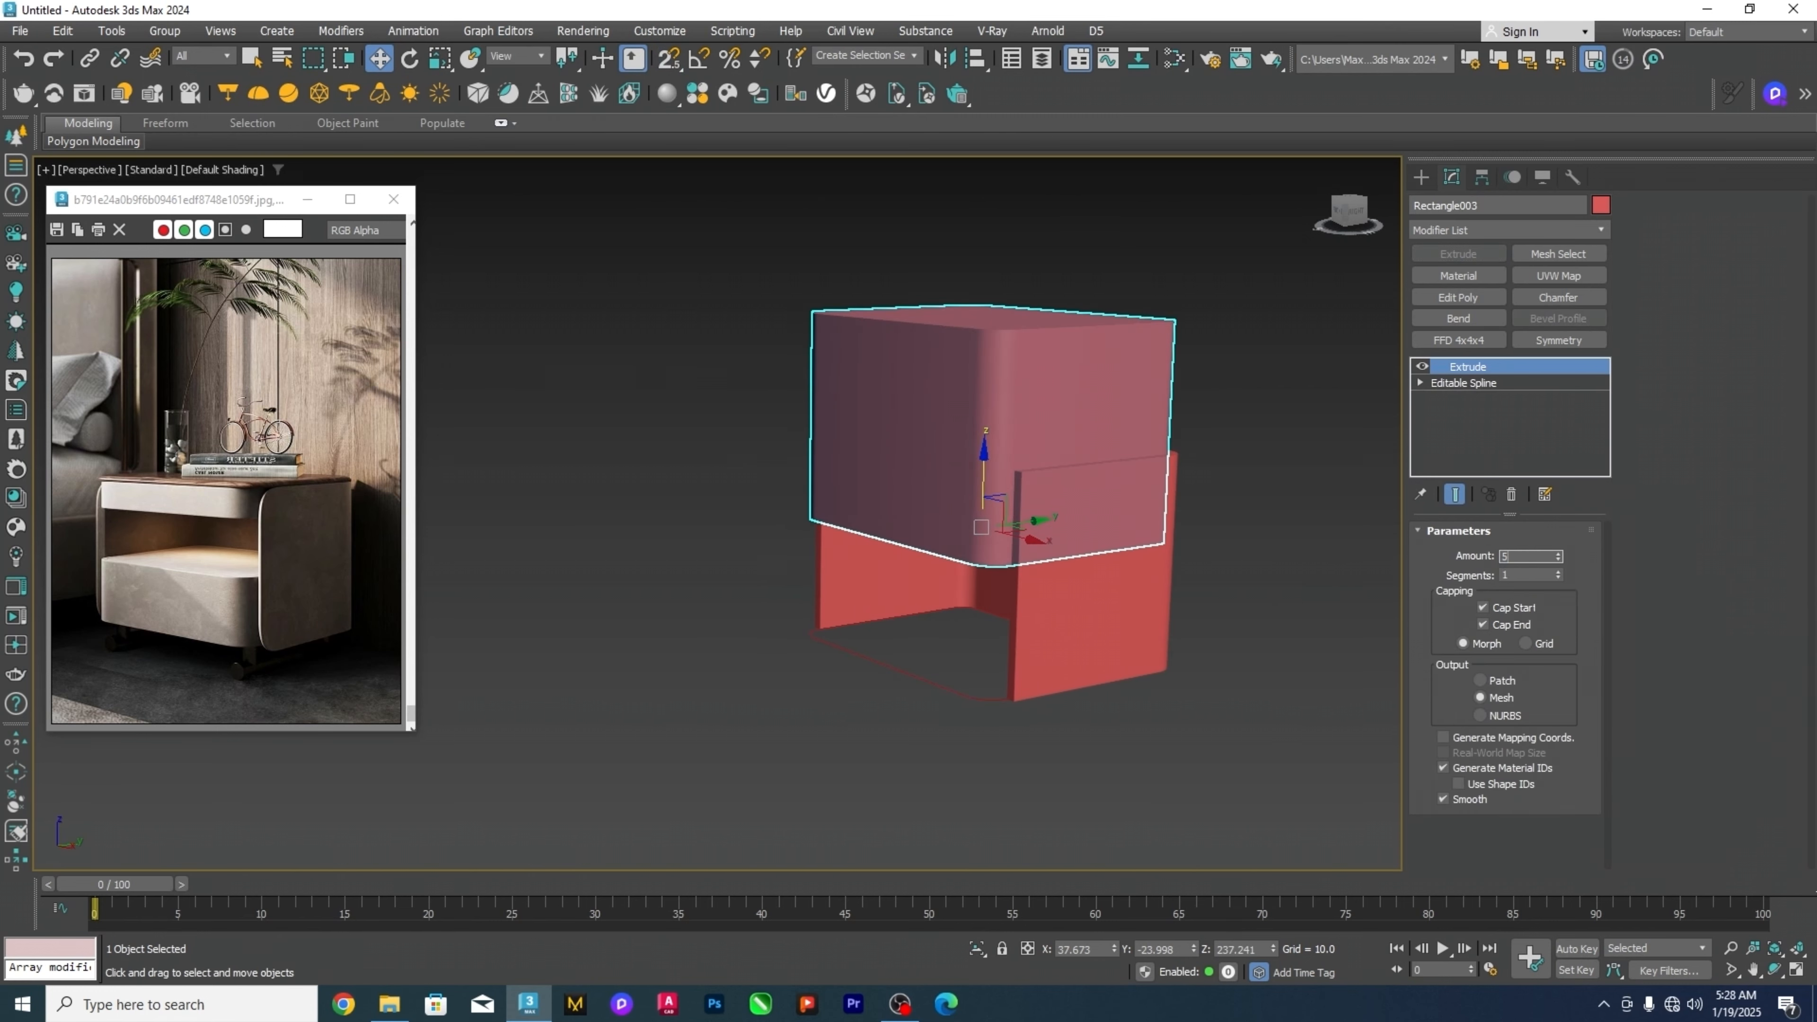
{"action": "type", "text": "0"}
{"action": "key", "text": "Return"}
Align the extruded slab with the U-shaped panel on the Z axis, maximum to maximum.
{"action": "middle_click_drag", "start_coordinate": [1123, 537], "coordinate": [1123, 577], "text": "alt"}
{"action": "scroll", "coordinate": [1124, 576], "scroll_direction": "up", "scroll_amount": 4}
{"action": "key", "text": "alt+a"}
{"action": "left_click", "coordinate": [1107, 455]}
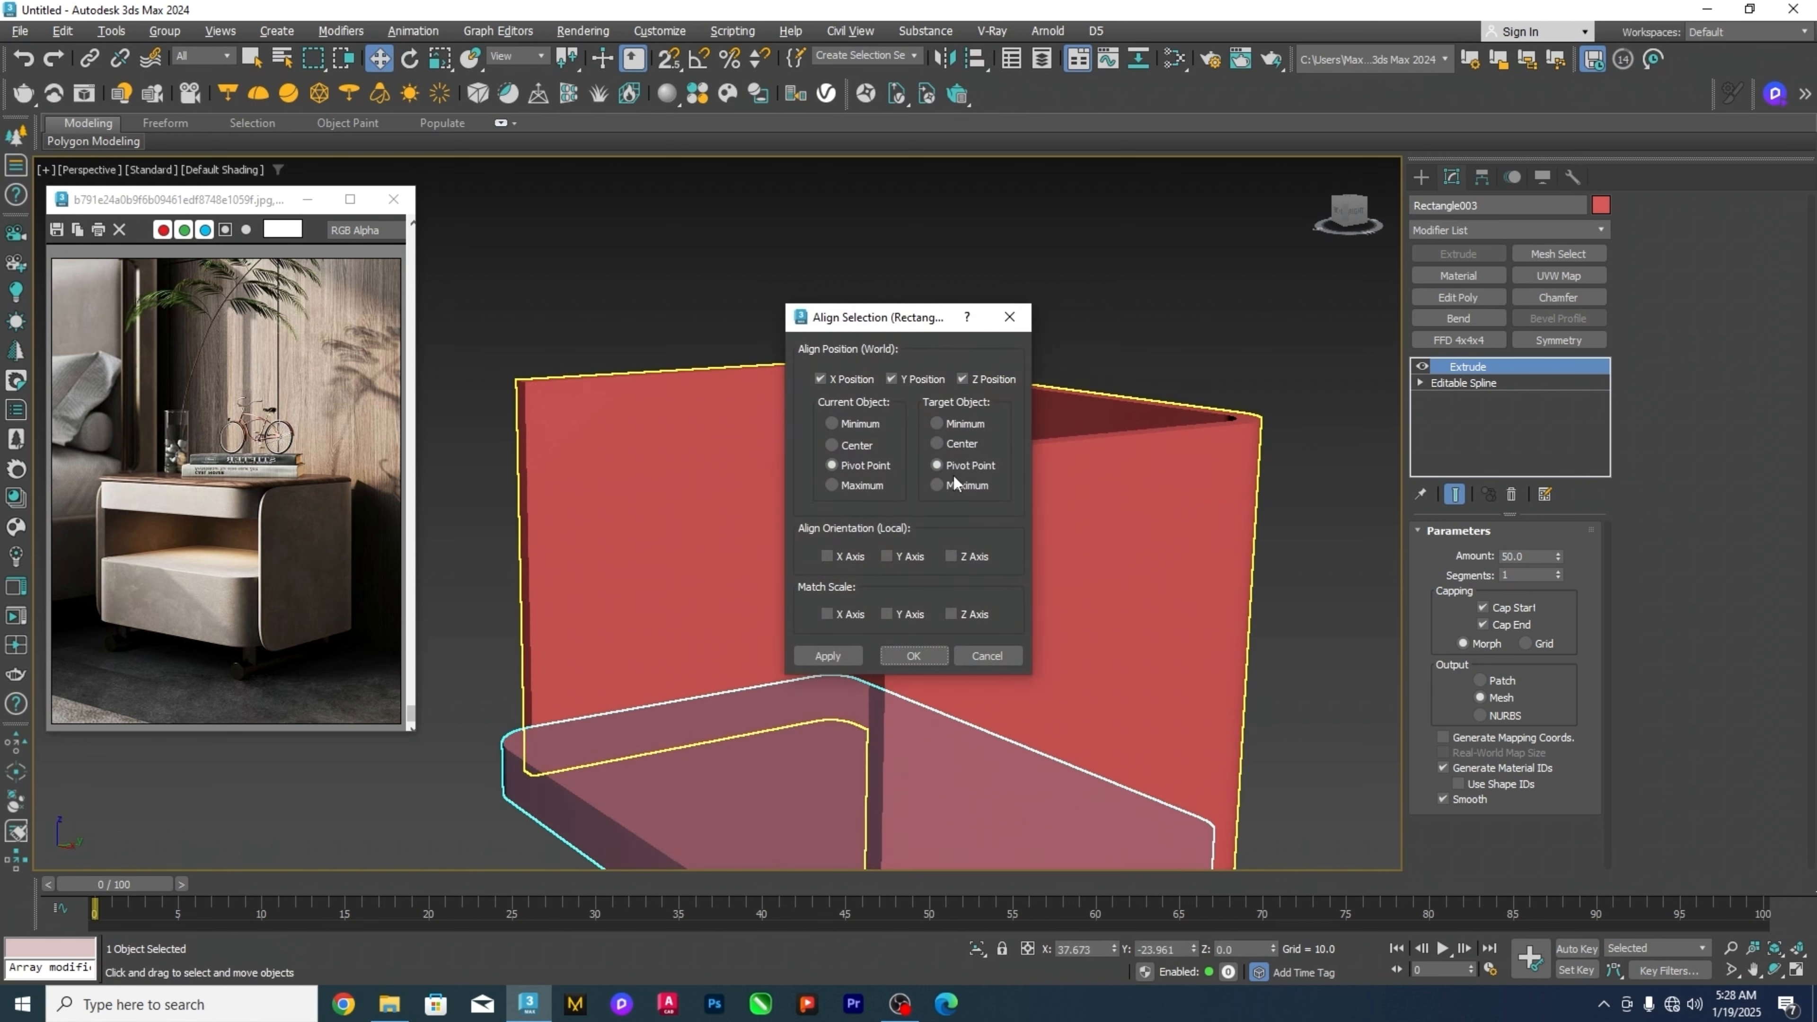
{"action": "left_click", "coordinate": [937, 485]}
{"action": "left_click", "coordinate": [831, 486]}
{"action": "left_click", "coordinate": [914, 655]}
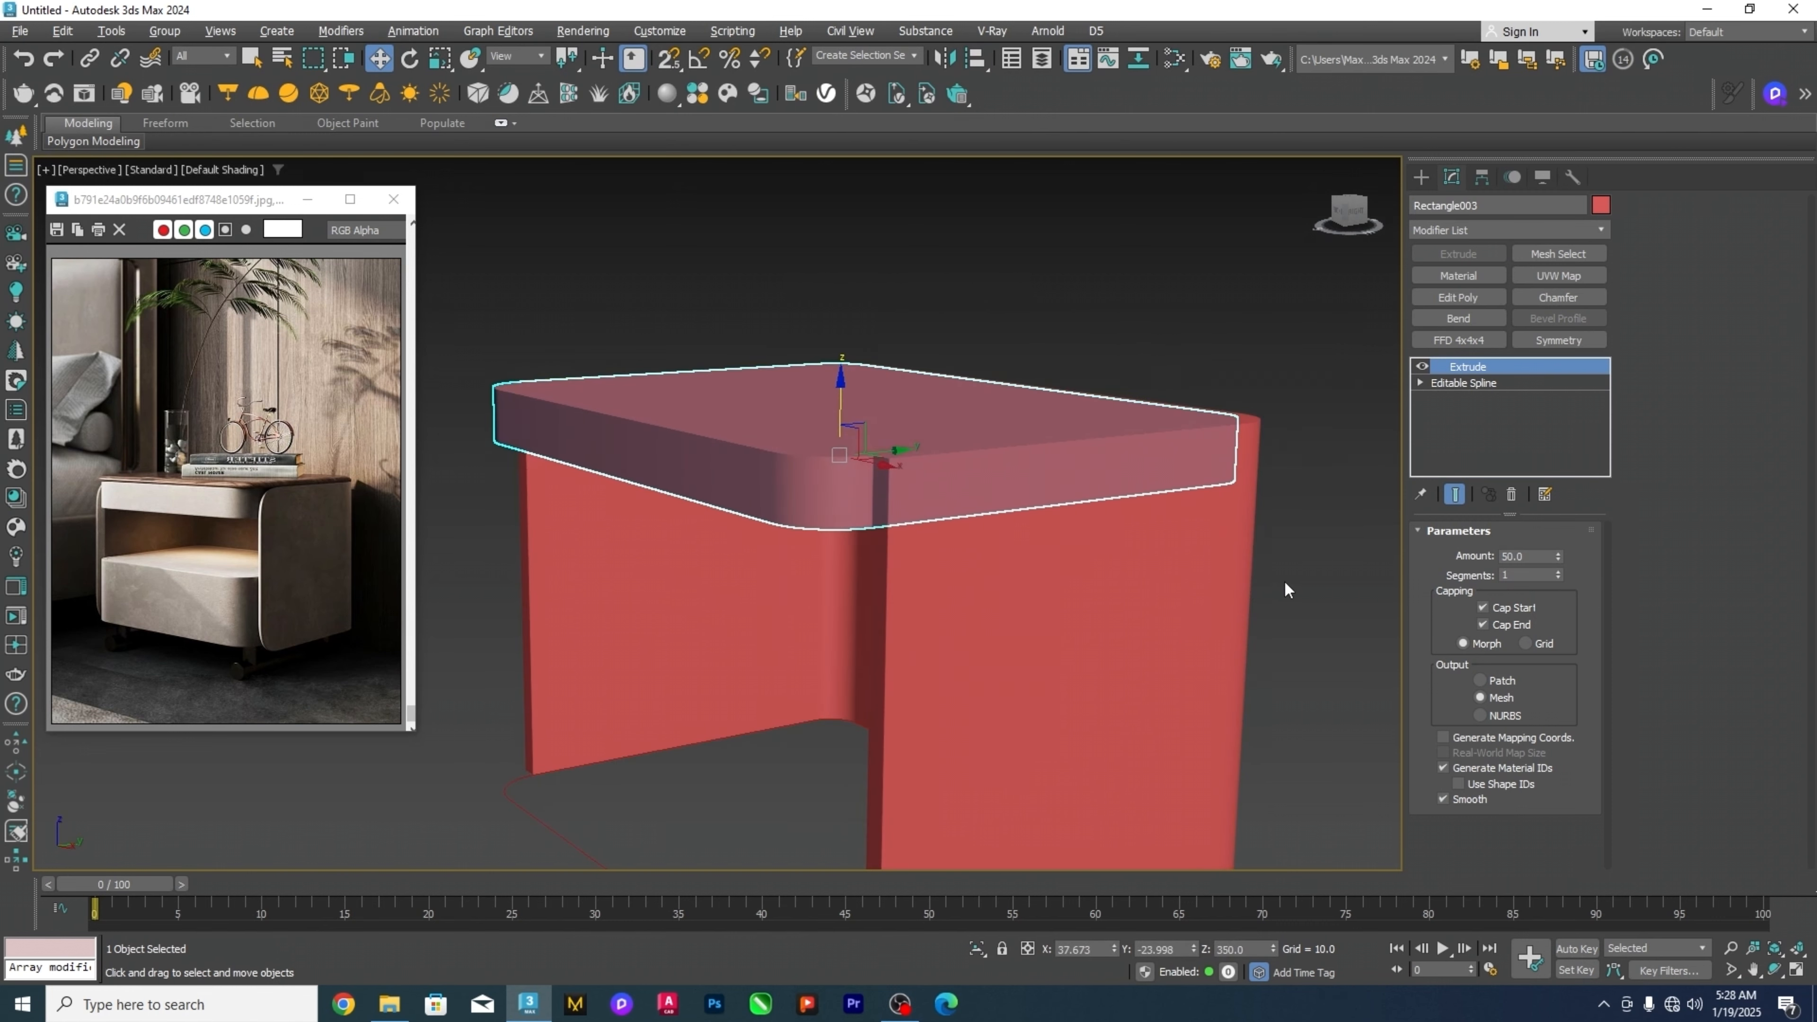
{"action": "left_click", "coordinate": [1285, 589]}
Extrude the lower rounded rectangle by 150 to form the drawer block.
{"action": "scroll", "coordinate": [1221, 581], "scroll_direction": "down", "scroll_amount": 4}
{"action": "left_click", "coordinate": [957, 796]}
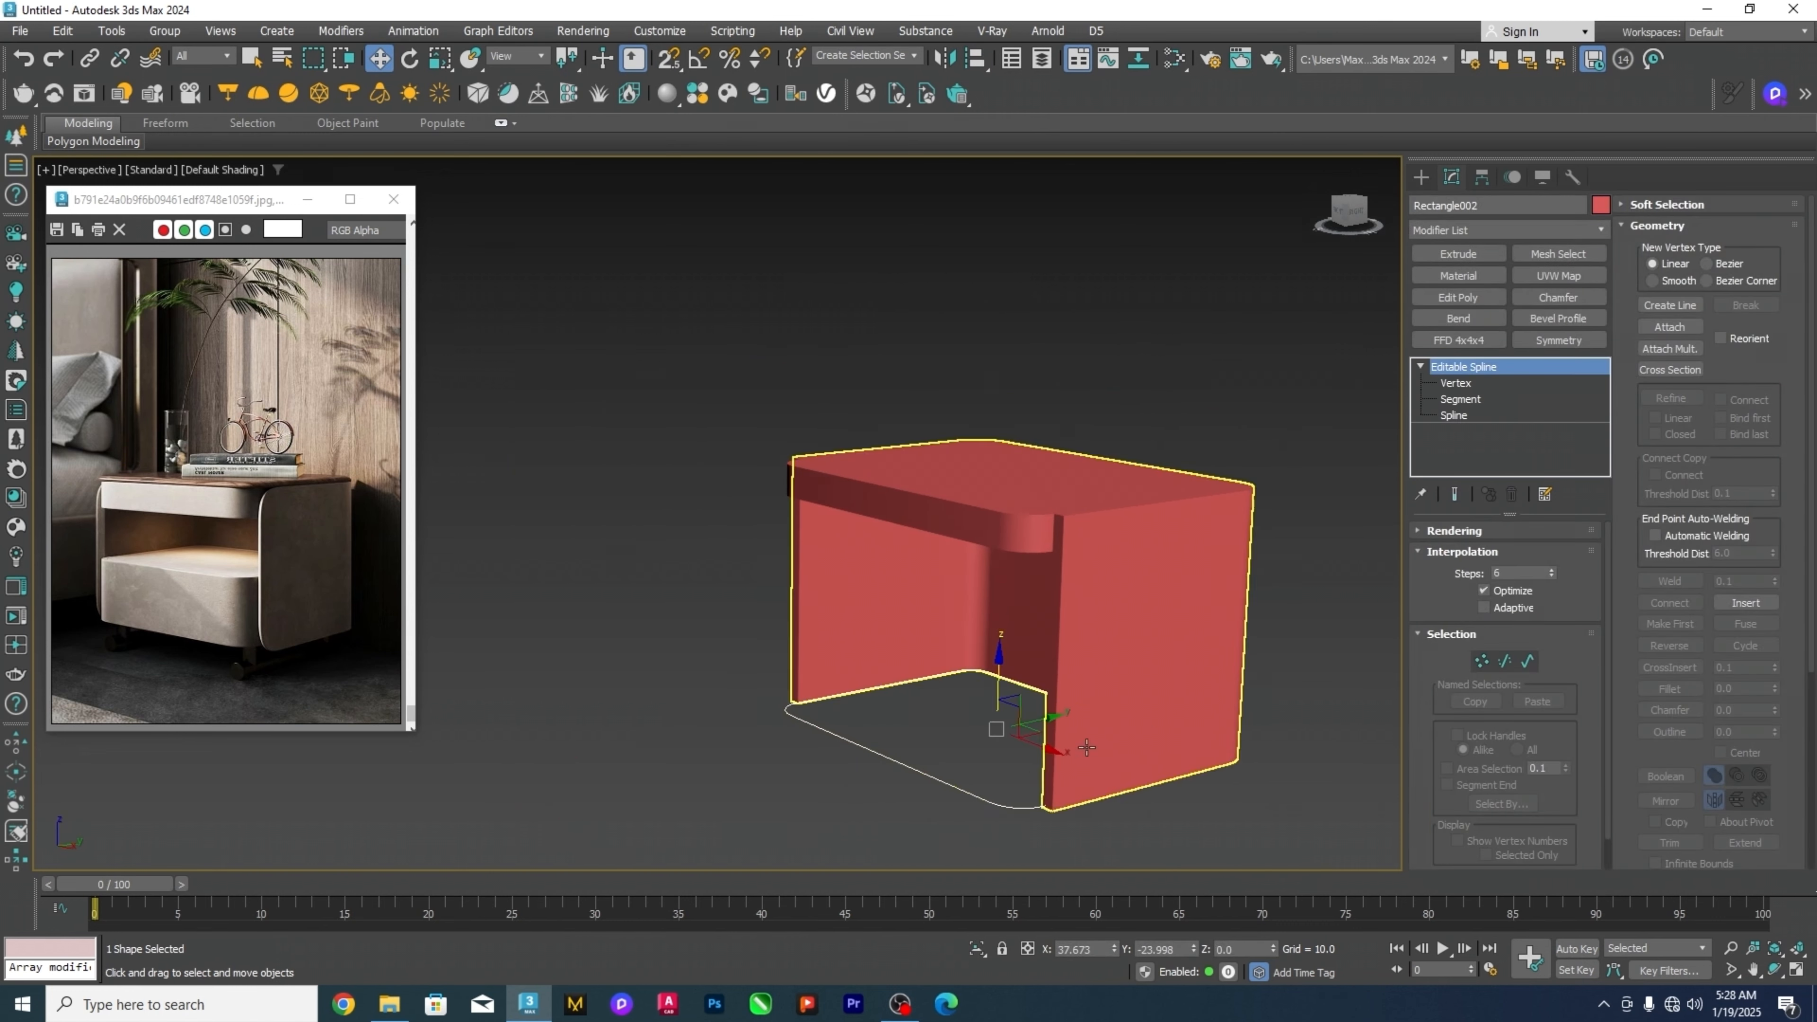
{"action": "scroll", "coordinate": [1008, 737], "scroll_direction": "up", "scroll_amount": 3}
{"action": "left_click", "coordinate": [1458, 253]}
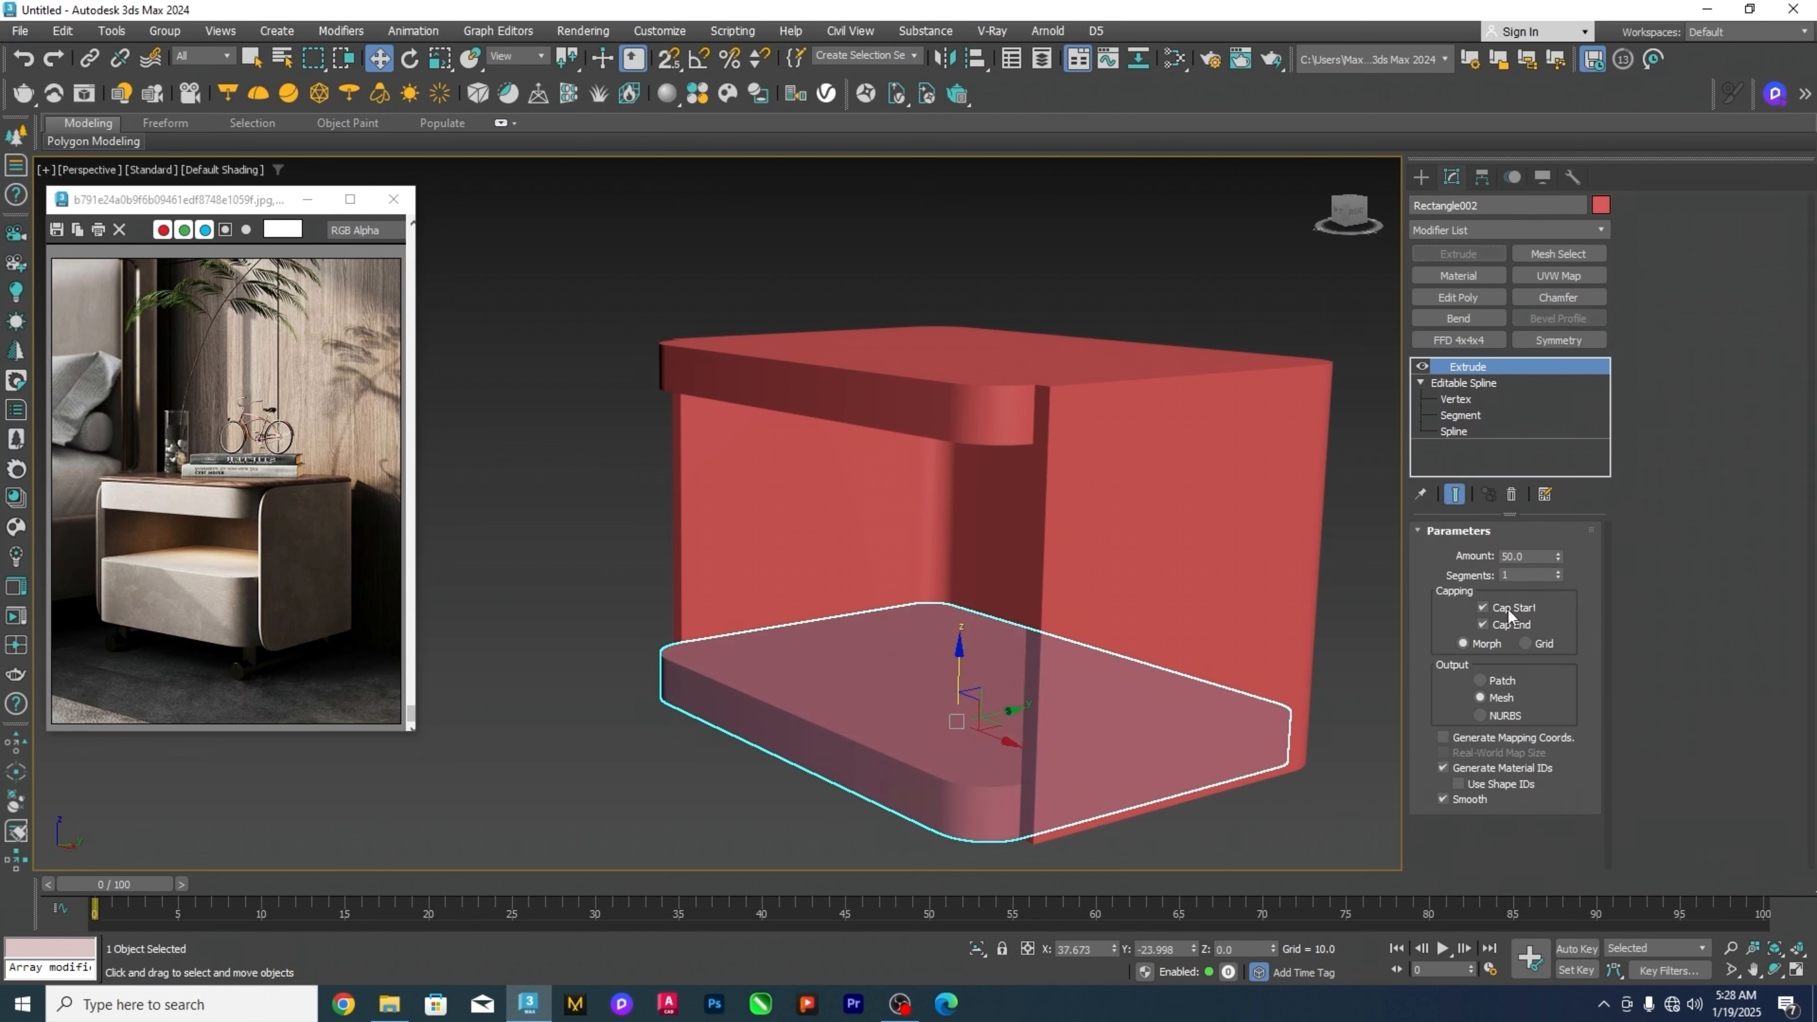
{"action": "double_click", "coordinate": [1523, 556]}
{"action": "type", "text": "200"}
{"action": "key", "text": "Return"}
{"action": "type", "text": "15"}
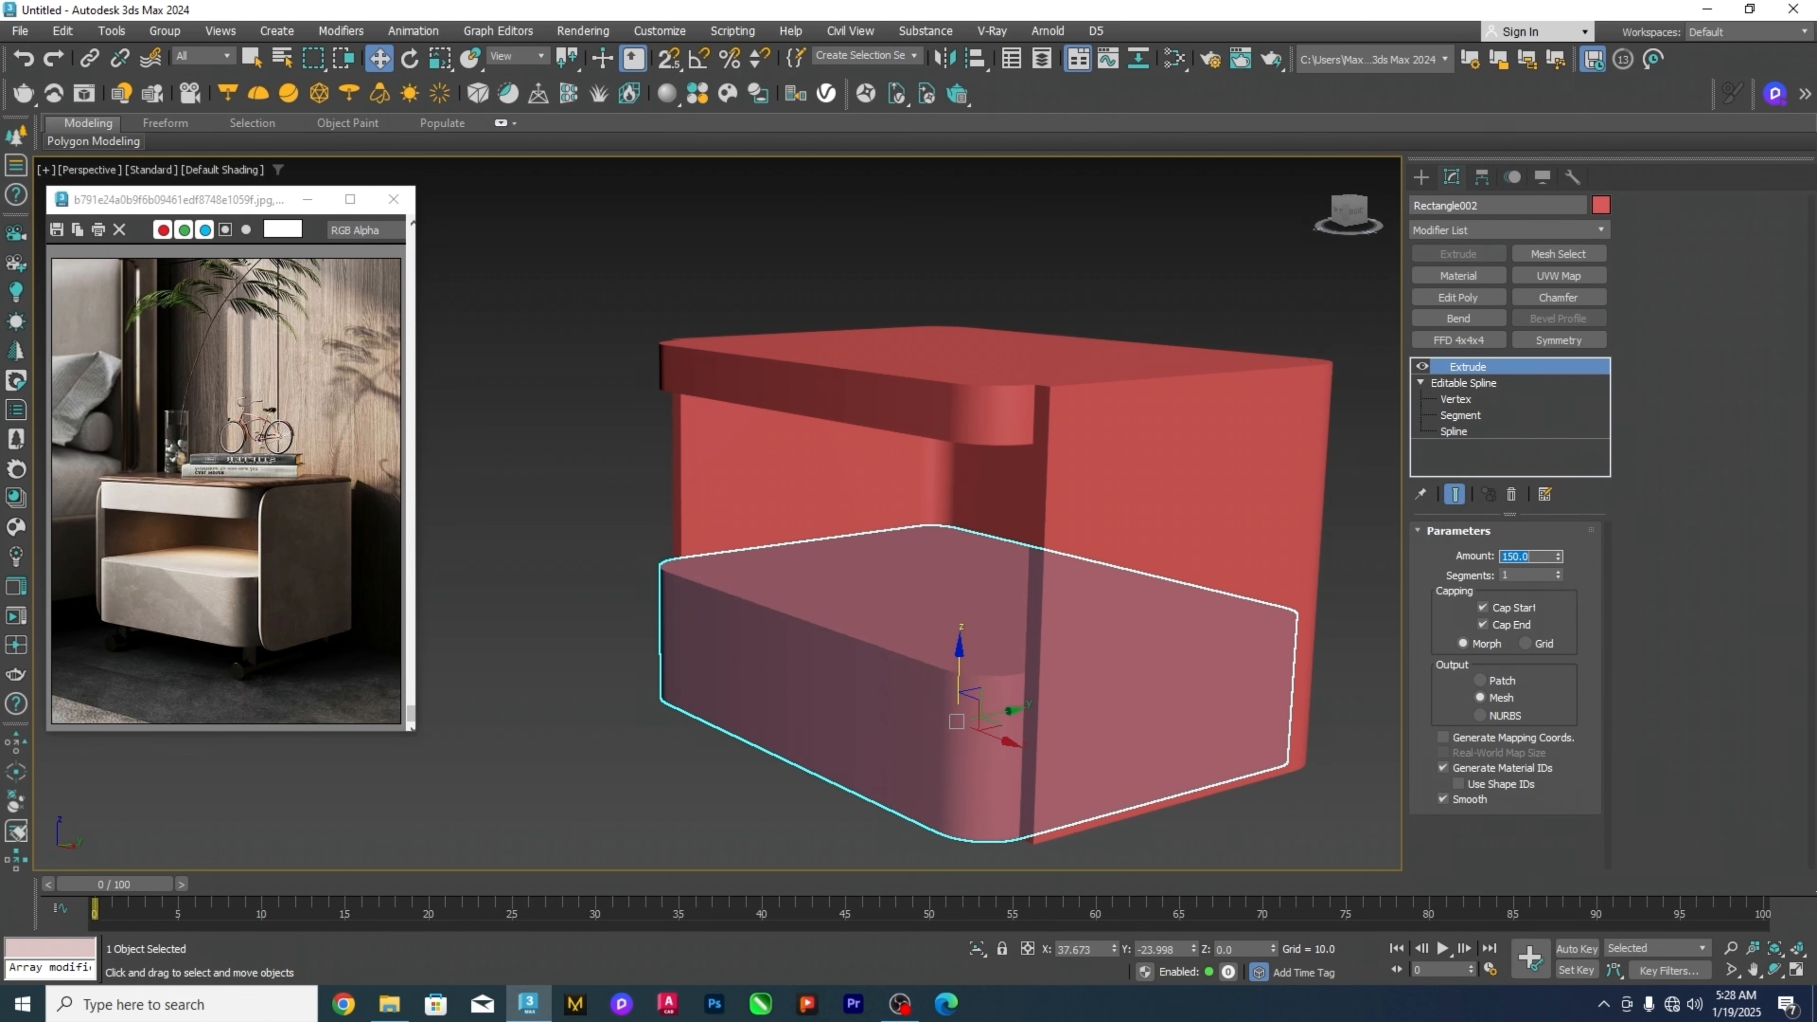
{"action": "key", "text": "Return"}
{"action": "left_click", "coordinate": [664, 746]}
Set the extrusion amount of the U-shaped outer panel to 350.
{"action": "left_click", "coordinate": [863, 682]}
{"action": "middle_click_drag", "start_coordinate": [832, 696], "coordinate": [904, 686], "text": "alt"}
{"action": "scroll", "coordinate": [907, 688], "scroll_direction": "down", "scroll_amount": 3}
{"action": "left_click", "coordinate": [1057, 565]}
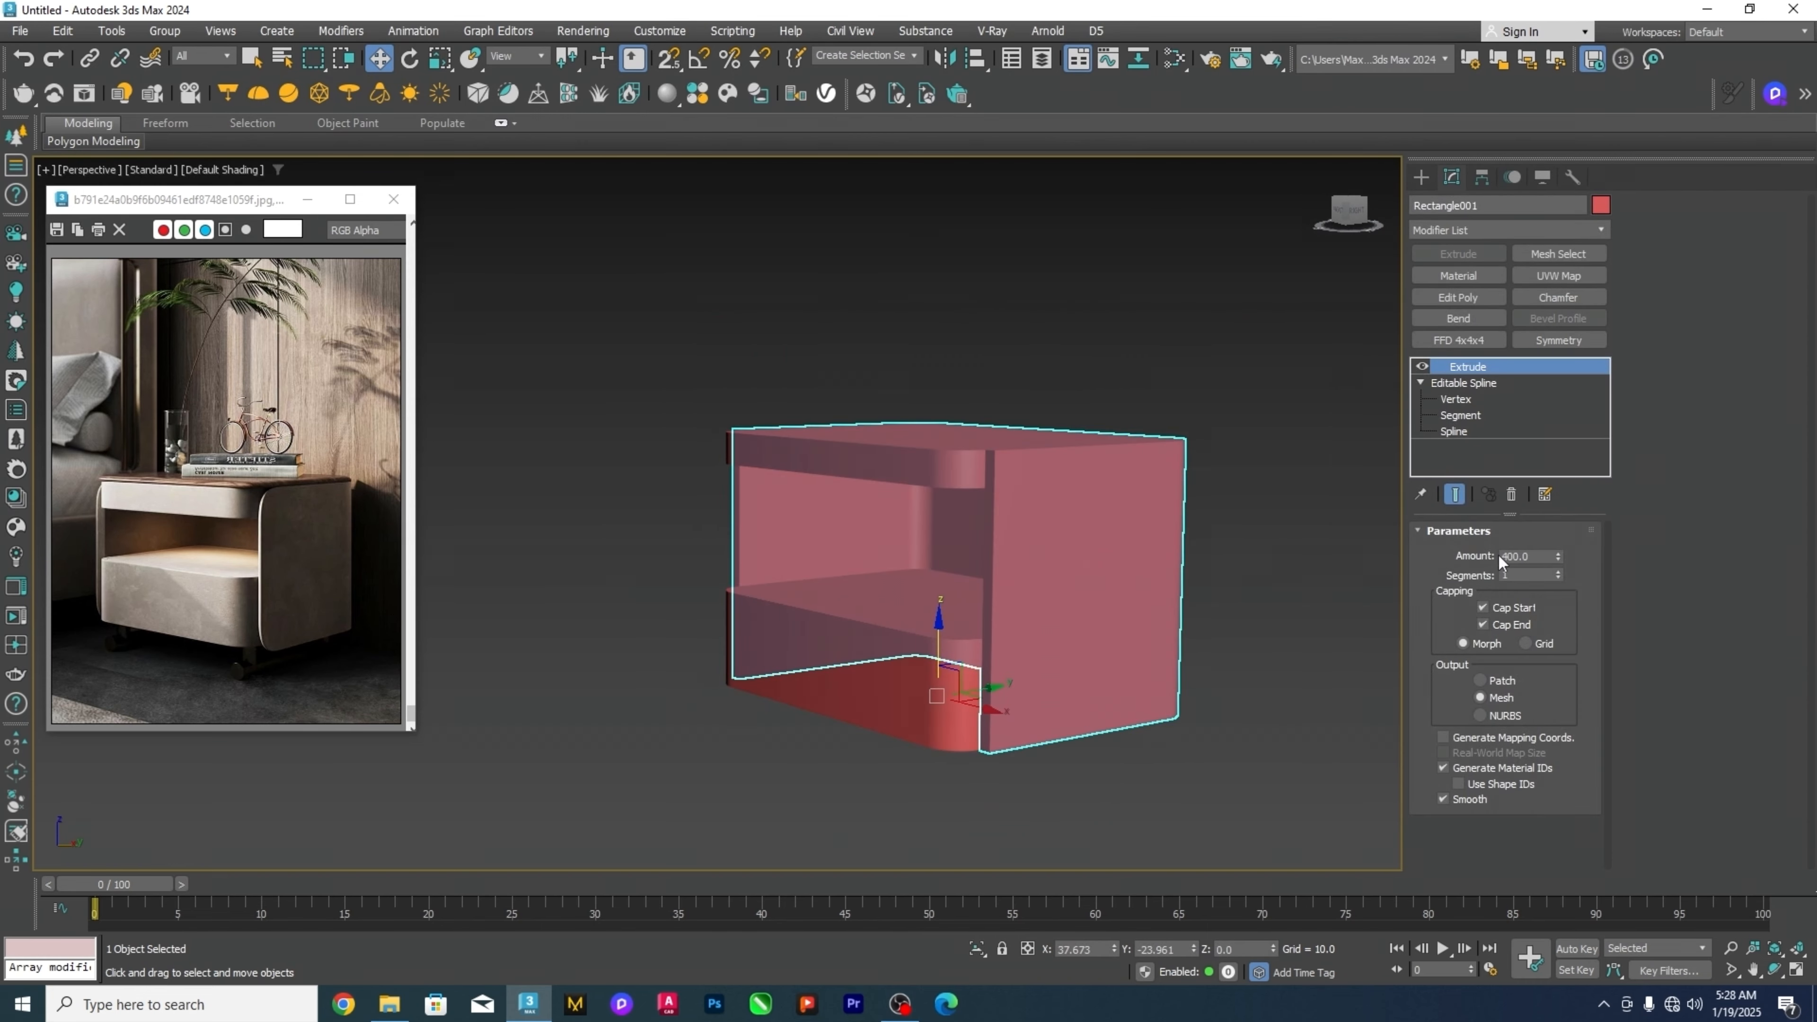
{"action": "key", "text": "Return"}
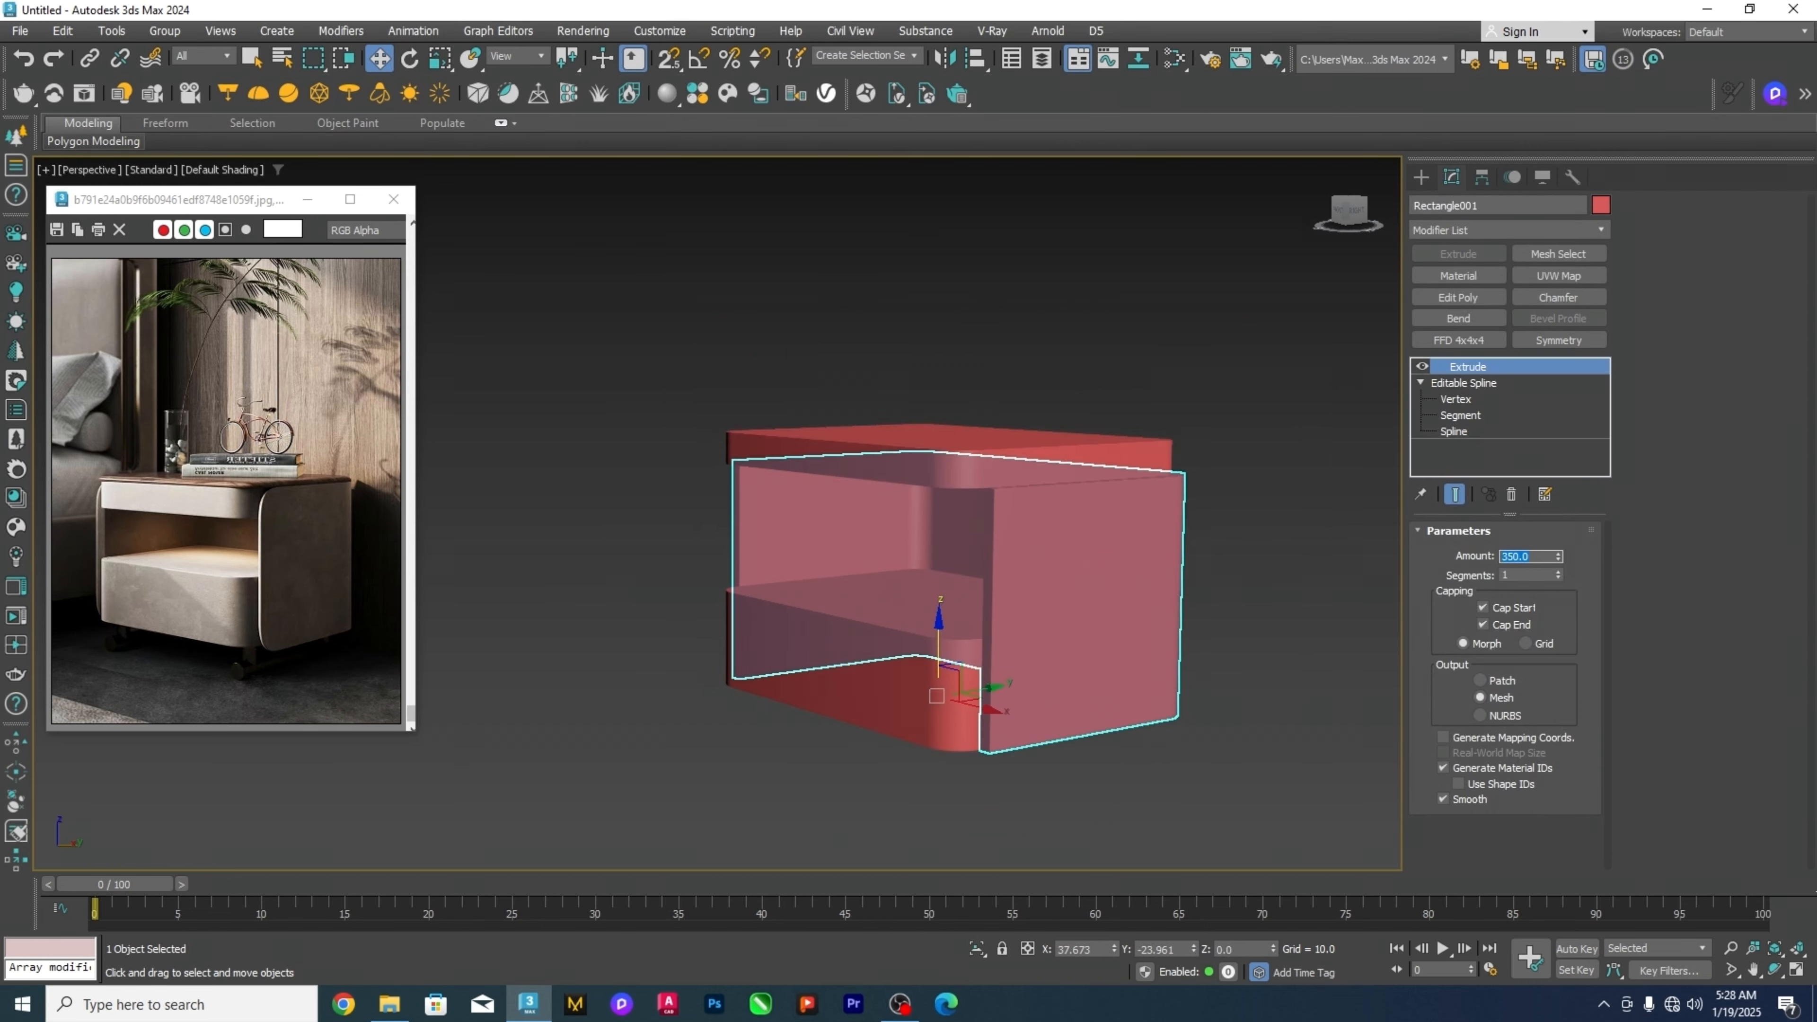
Align the top slab with the upper end of the U-shaped panel on the Z axis.
{"action": "left_click", "coordinate": [1030, 452]}
{"action": "key", "text": "alt+a"}
{"action": "left_click", "coordinate": [1052, 557]}
{"action": "left_click", "coordinate": [914, 656]}
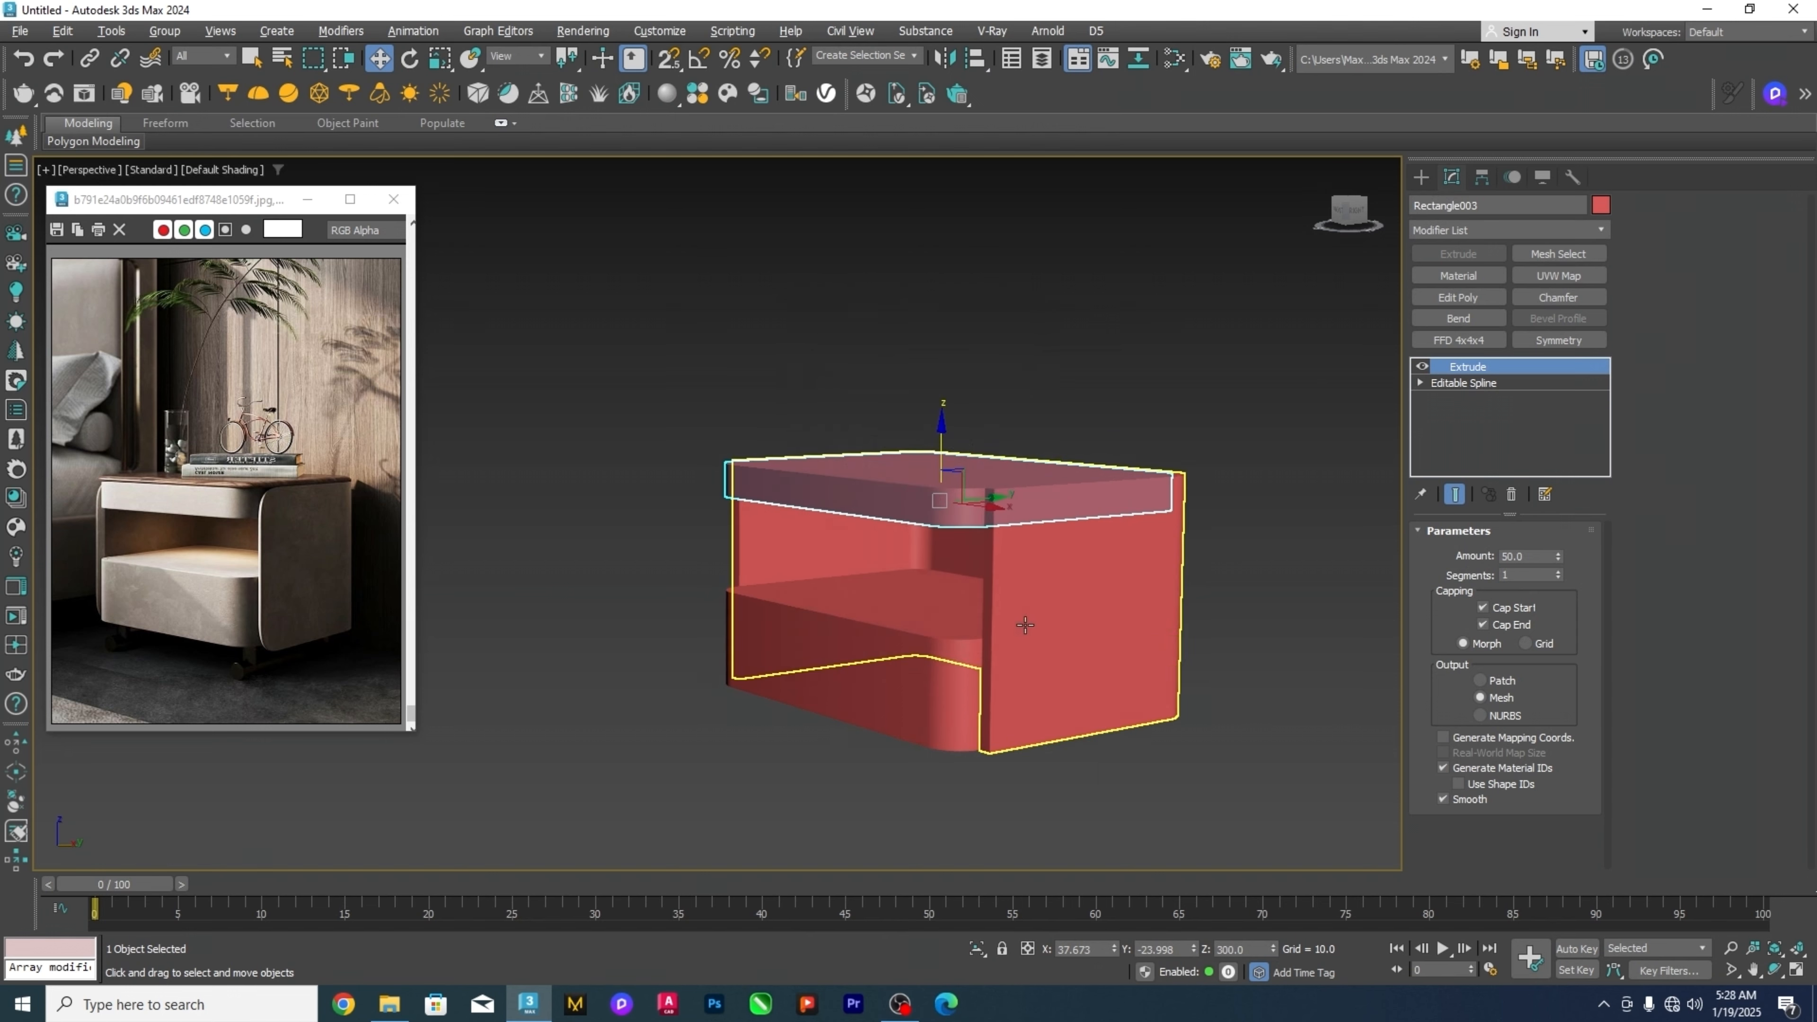
Add an Edit Poly modifier to the U-shaped panel, collapse the soft selection settings and enter Edge level.
{"action": "left_click", "coordinate": [1236, 576]}
{"action": "middle_click_drag", "start_coordinate": [1236, 576], "coordinate": [1251, 622], "text": "alt"}
{"action": "left_click", "coordinate": [1077, 583]}
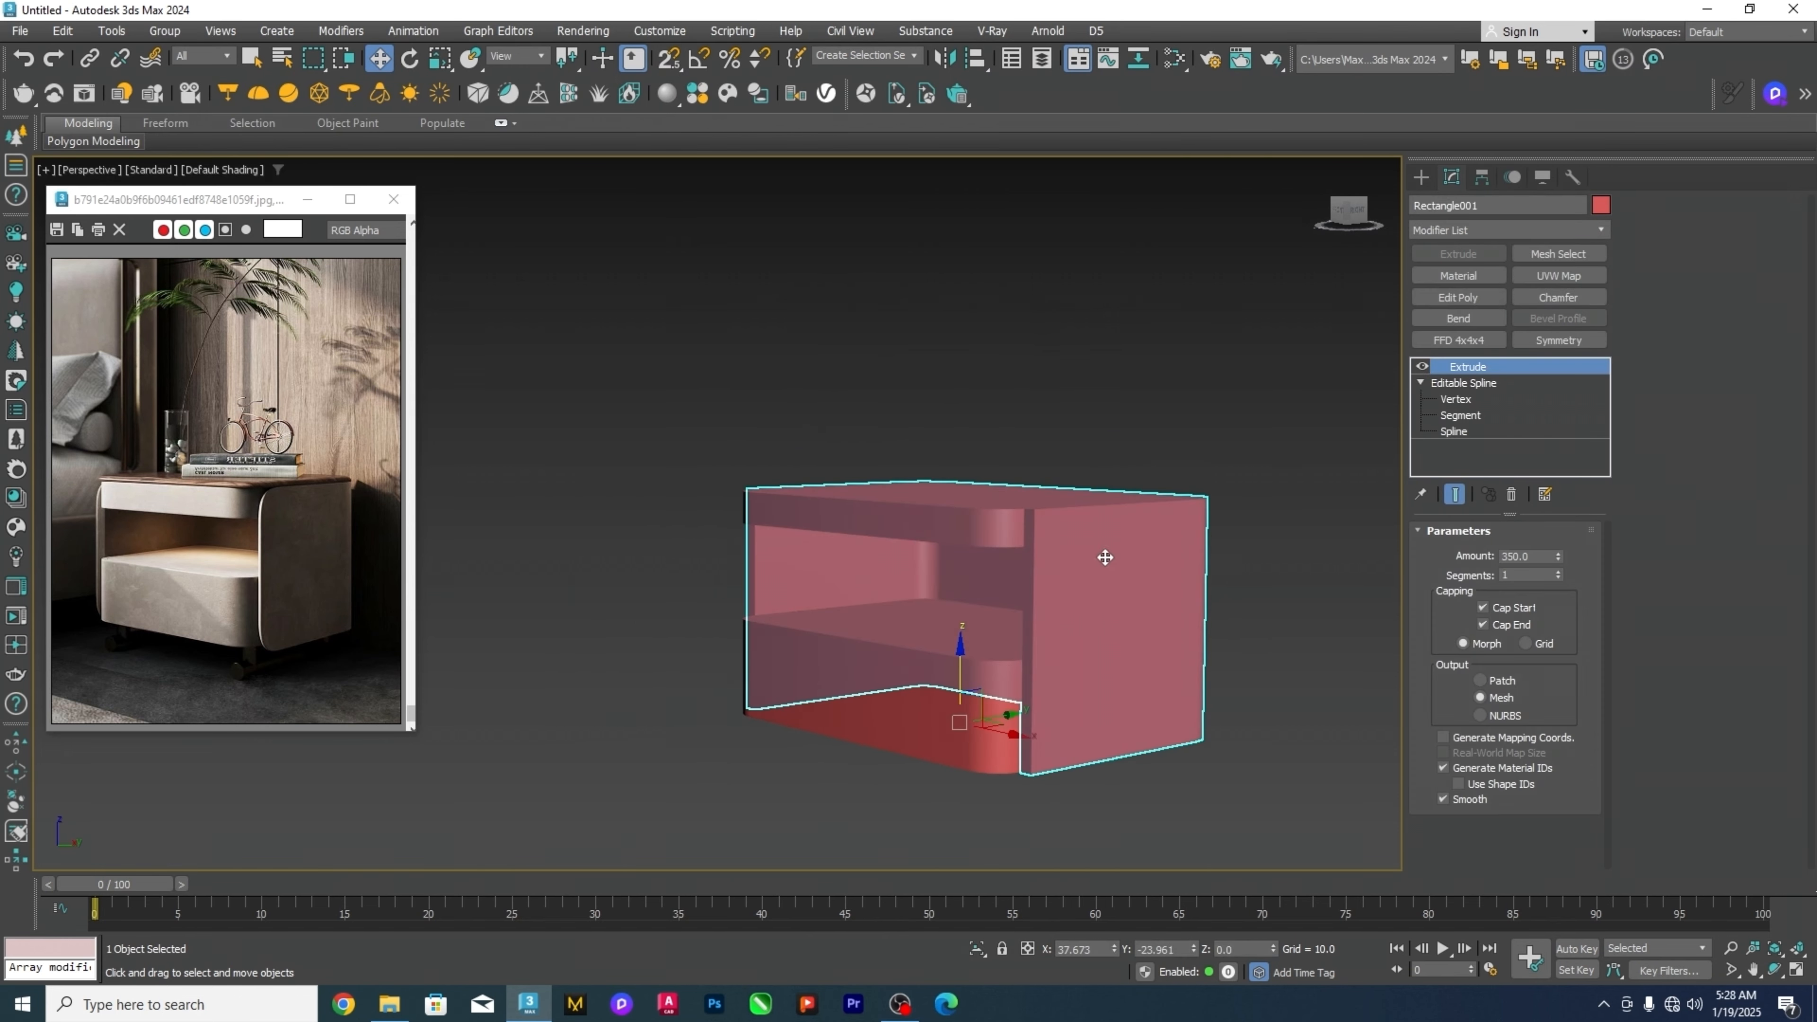
{"action": "left_click", "coordinate": [1471, 298]}
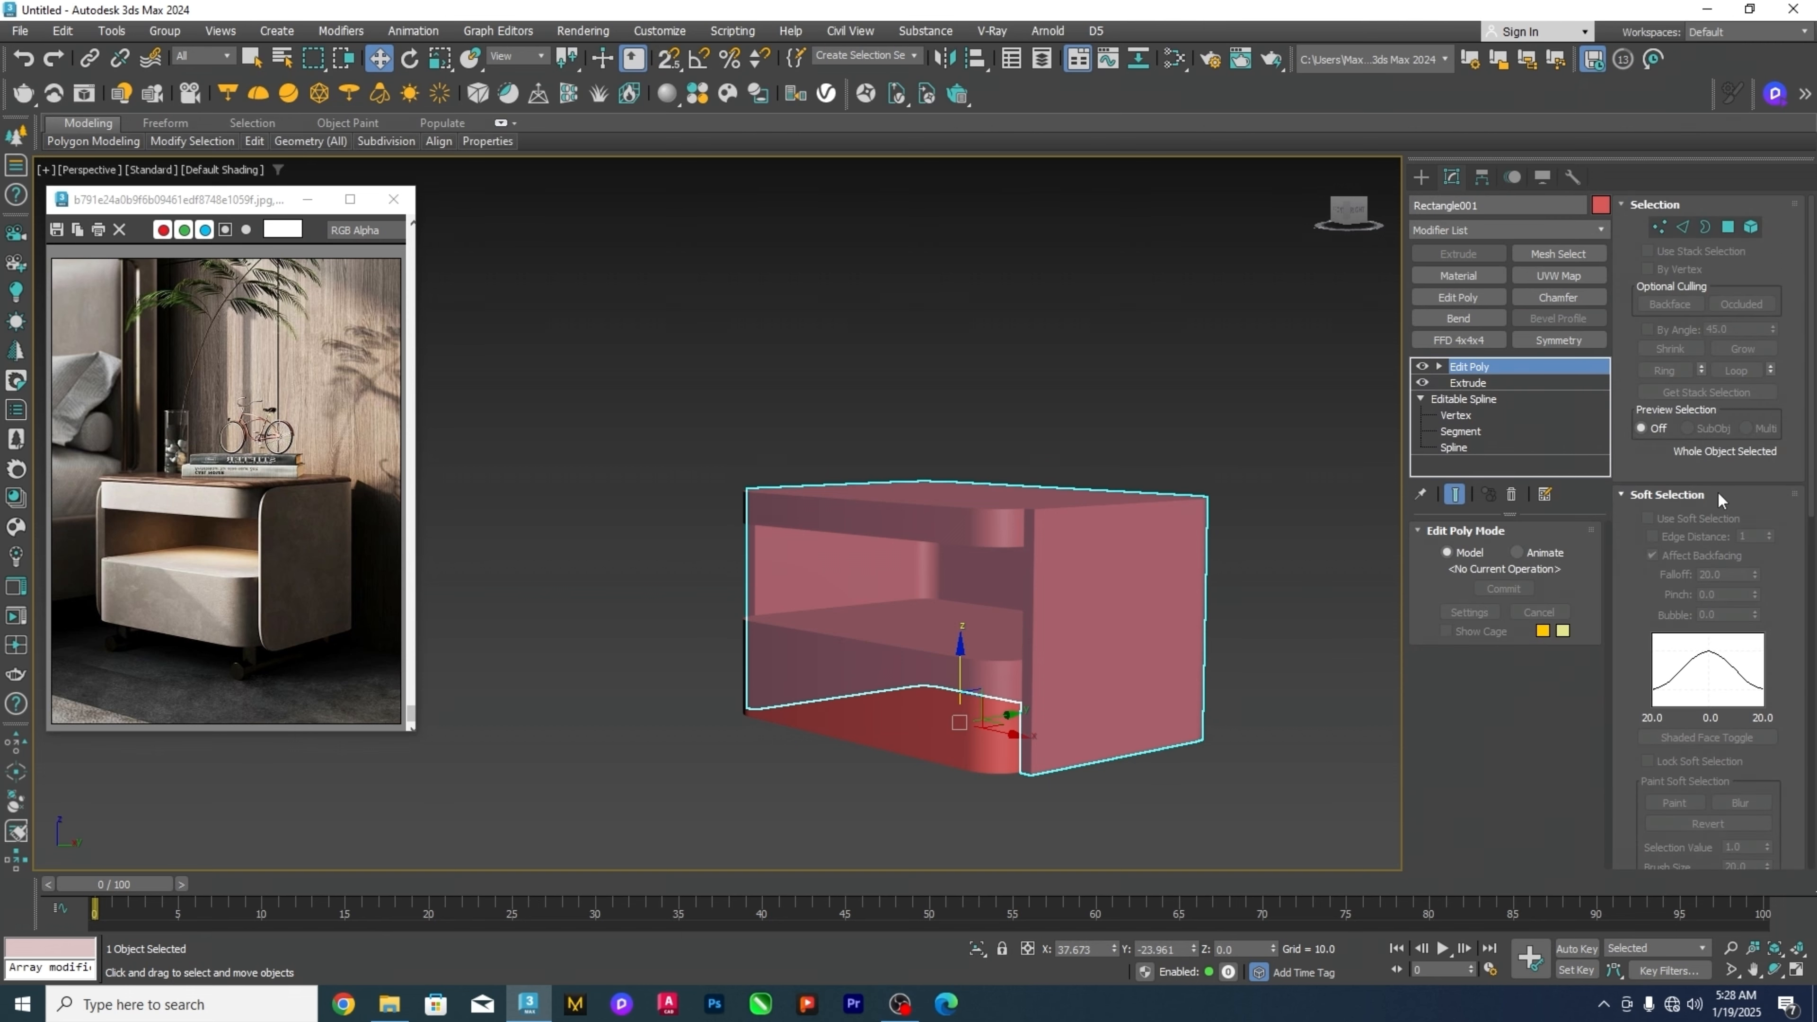
{"action": "left_click_drag", "start_coordinate": [1719, 494], "coordinate": [1643, 370]}
{"action": "left_click", "coordinate": [1629, 367]}
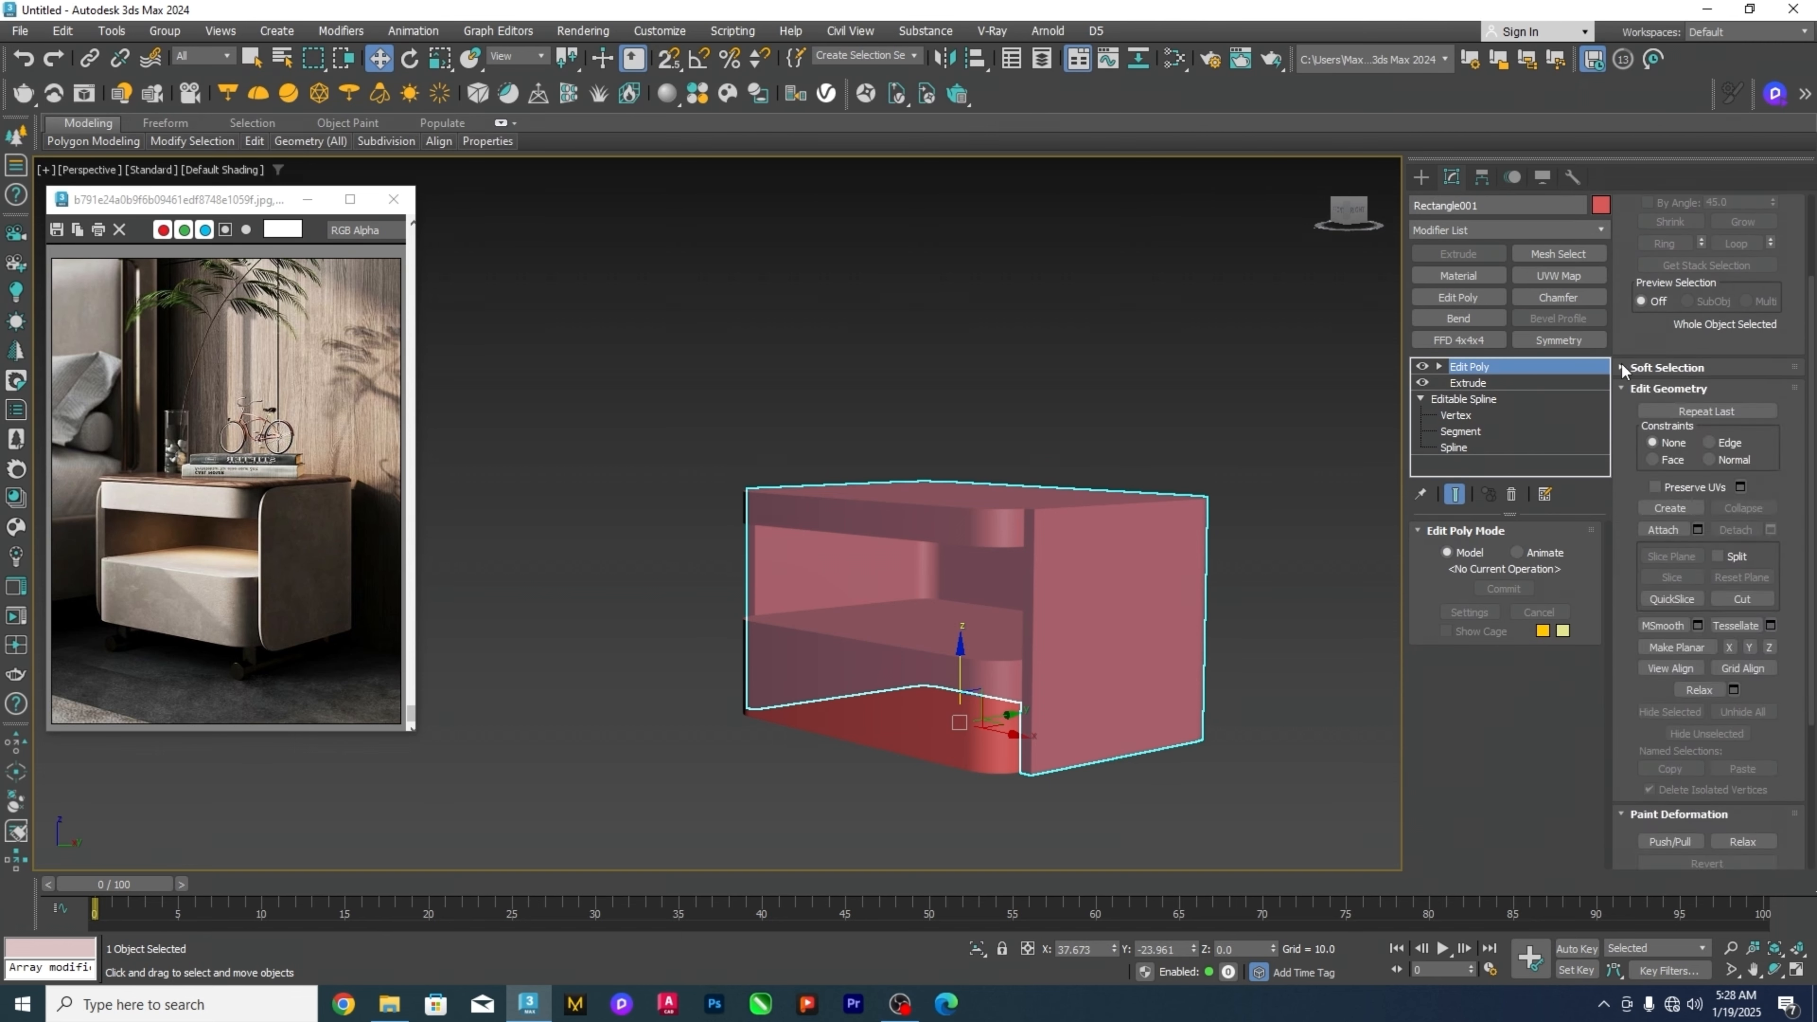
{"action": "left_click", "coordinate": [1440, 366]}
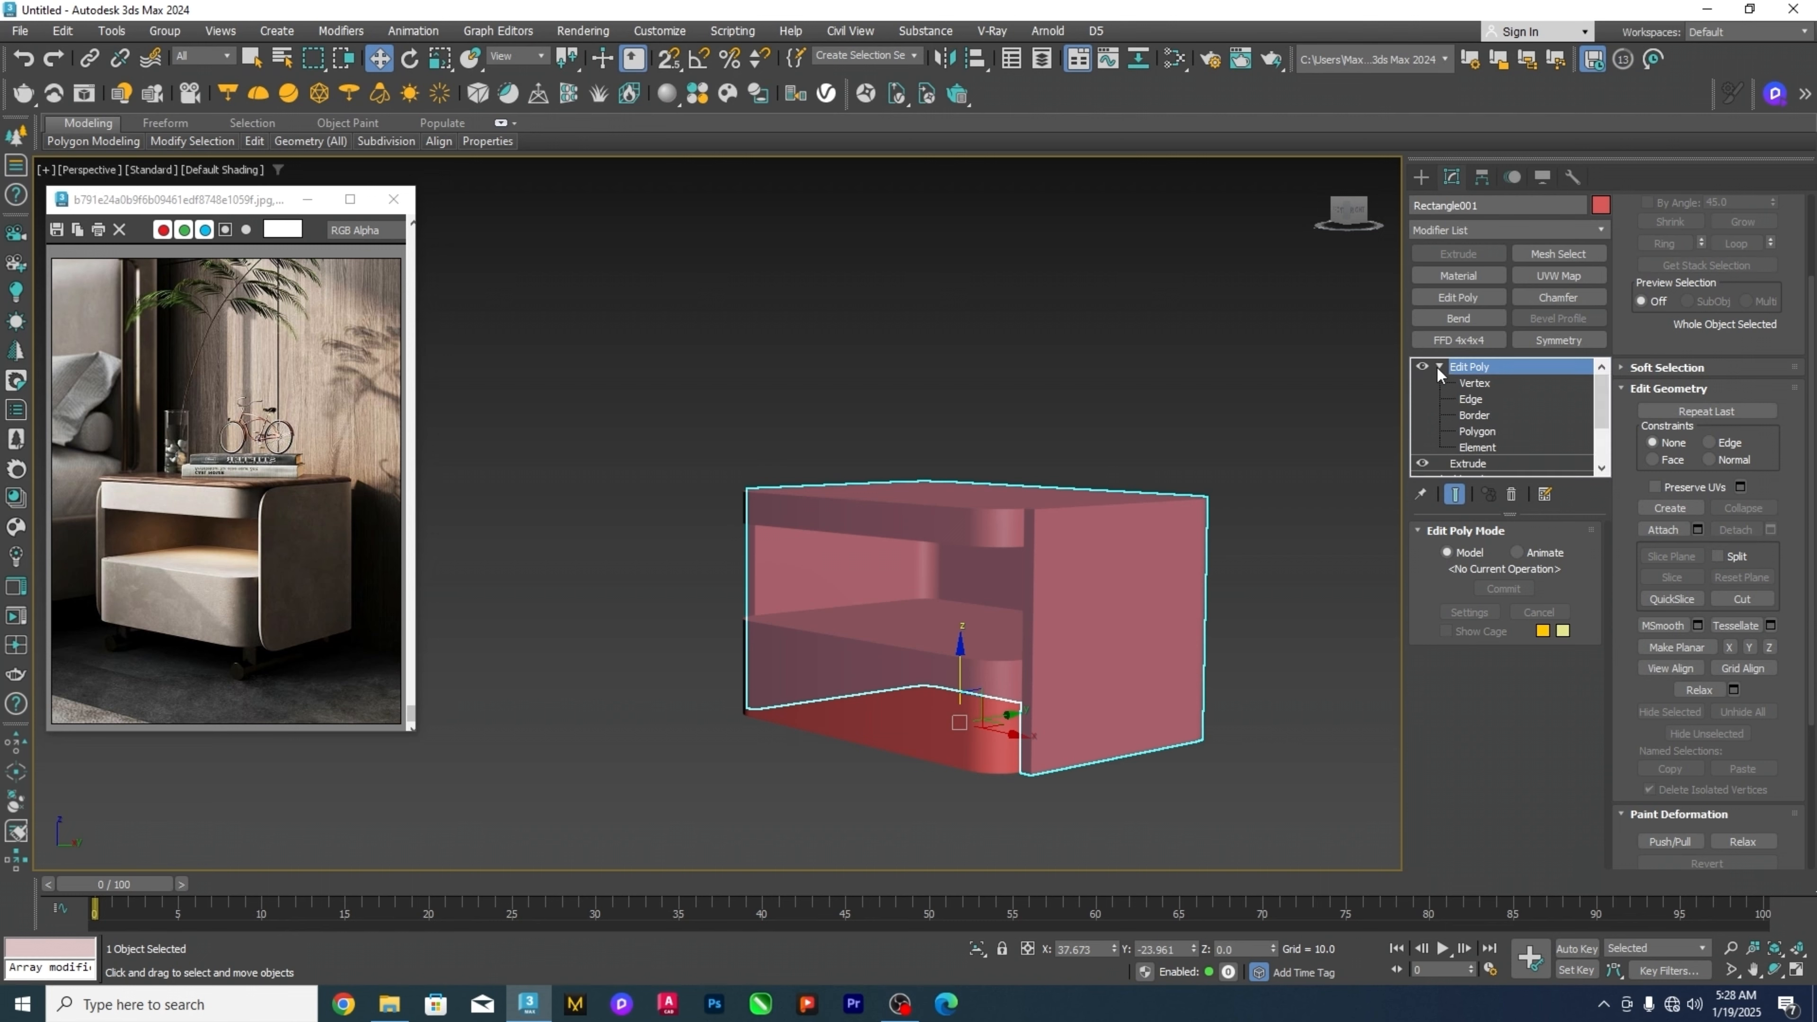
{"action": "left_click", "coordinate": [1472, 399]}
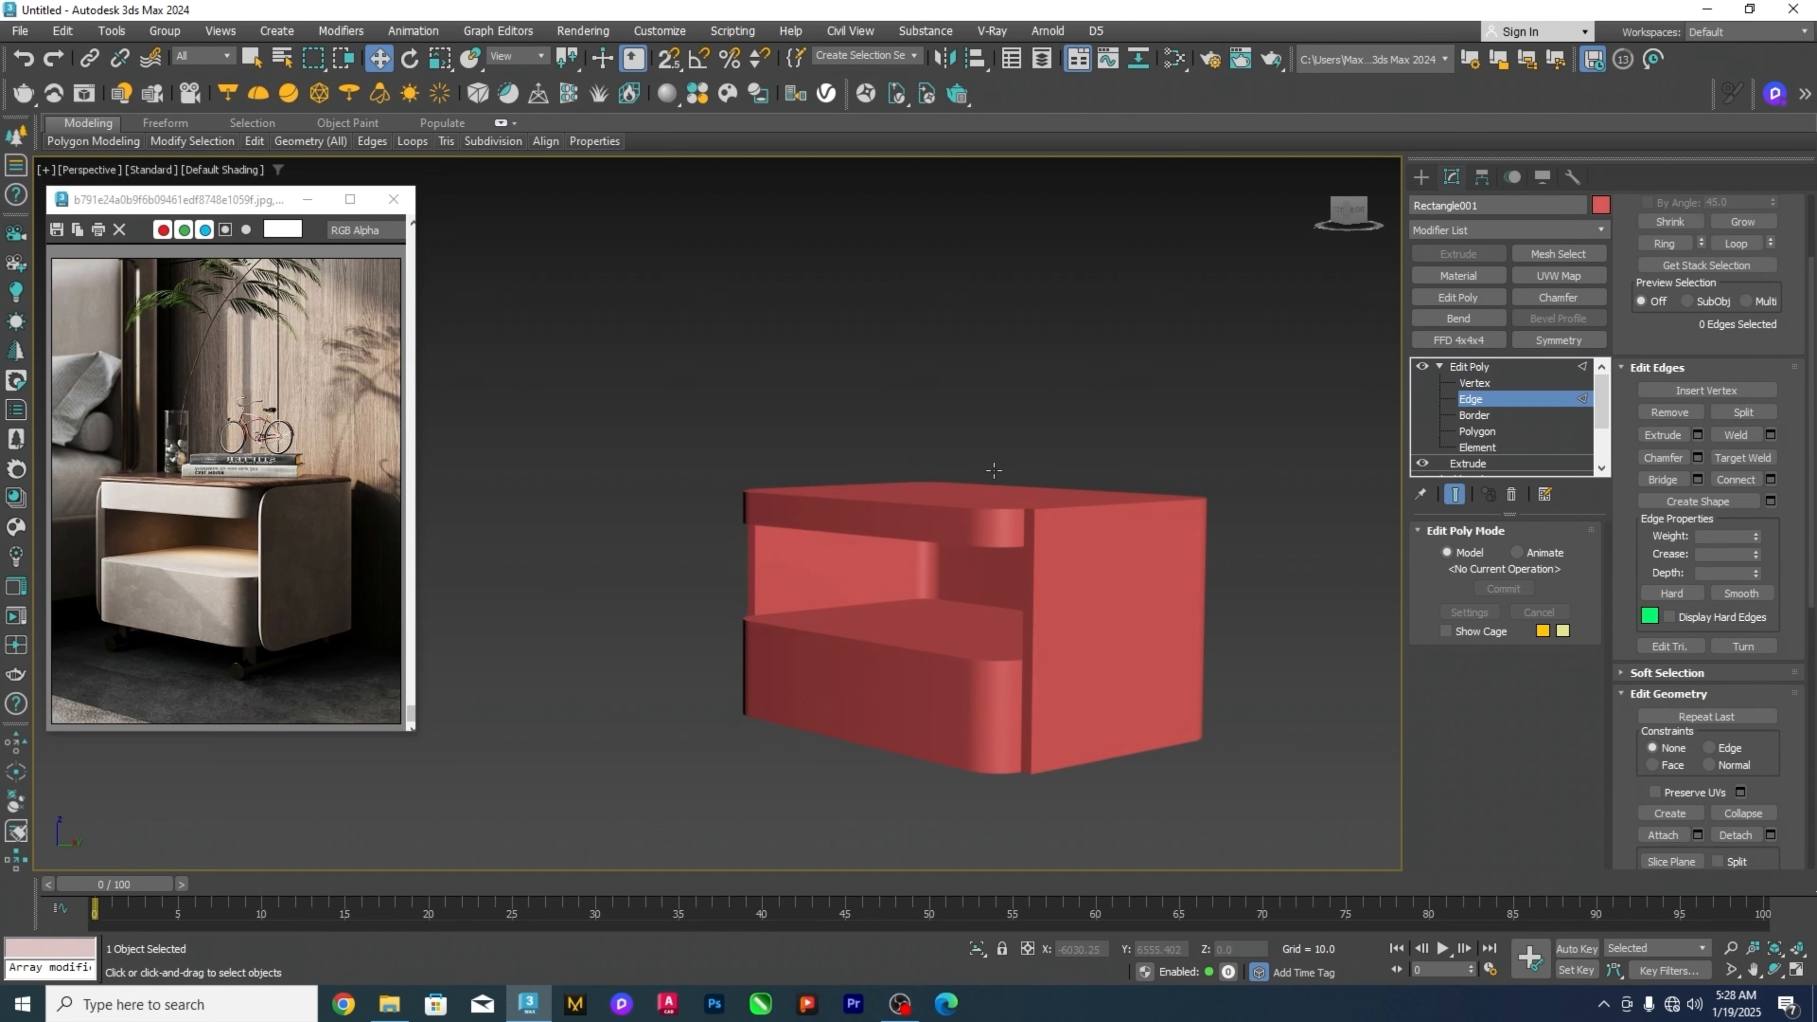
Select the four corner edges at the front ends of the U-shaped panel's arms and isolate the panel.
{"action": "left_click", "coordinate": [1034, 510]}
{"action": "left_click_drag", "start_coordinate": [980, 752], "coordinate": [1031, 834]}
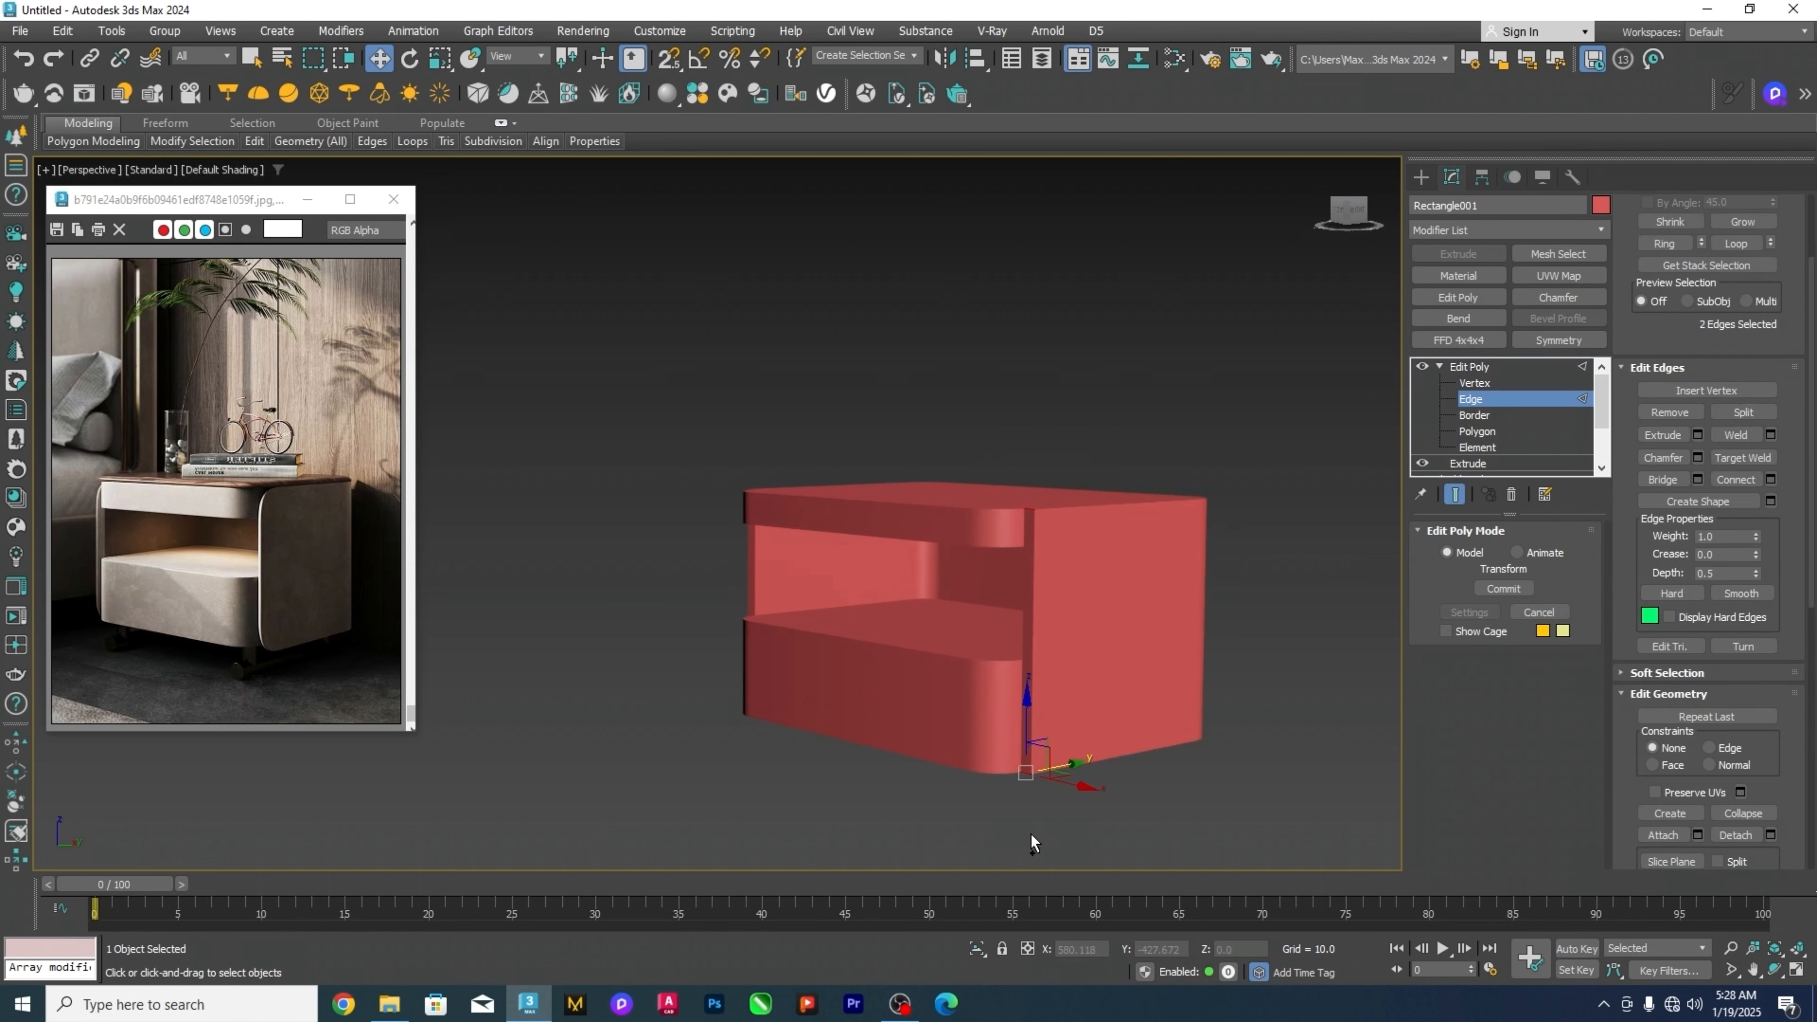
{"action": "left_click_drag", "start_coordinate": [775, 774], "coordinate": [748, 749], "text": "ctrl"}
{"action": "left_click_drag", "start_coordinate": [639, 383], "coordinate": [793, 529], "text": "ctrl"}
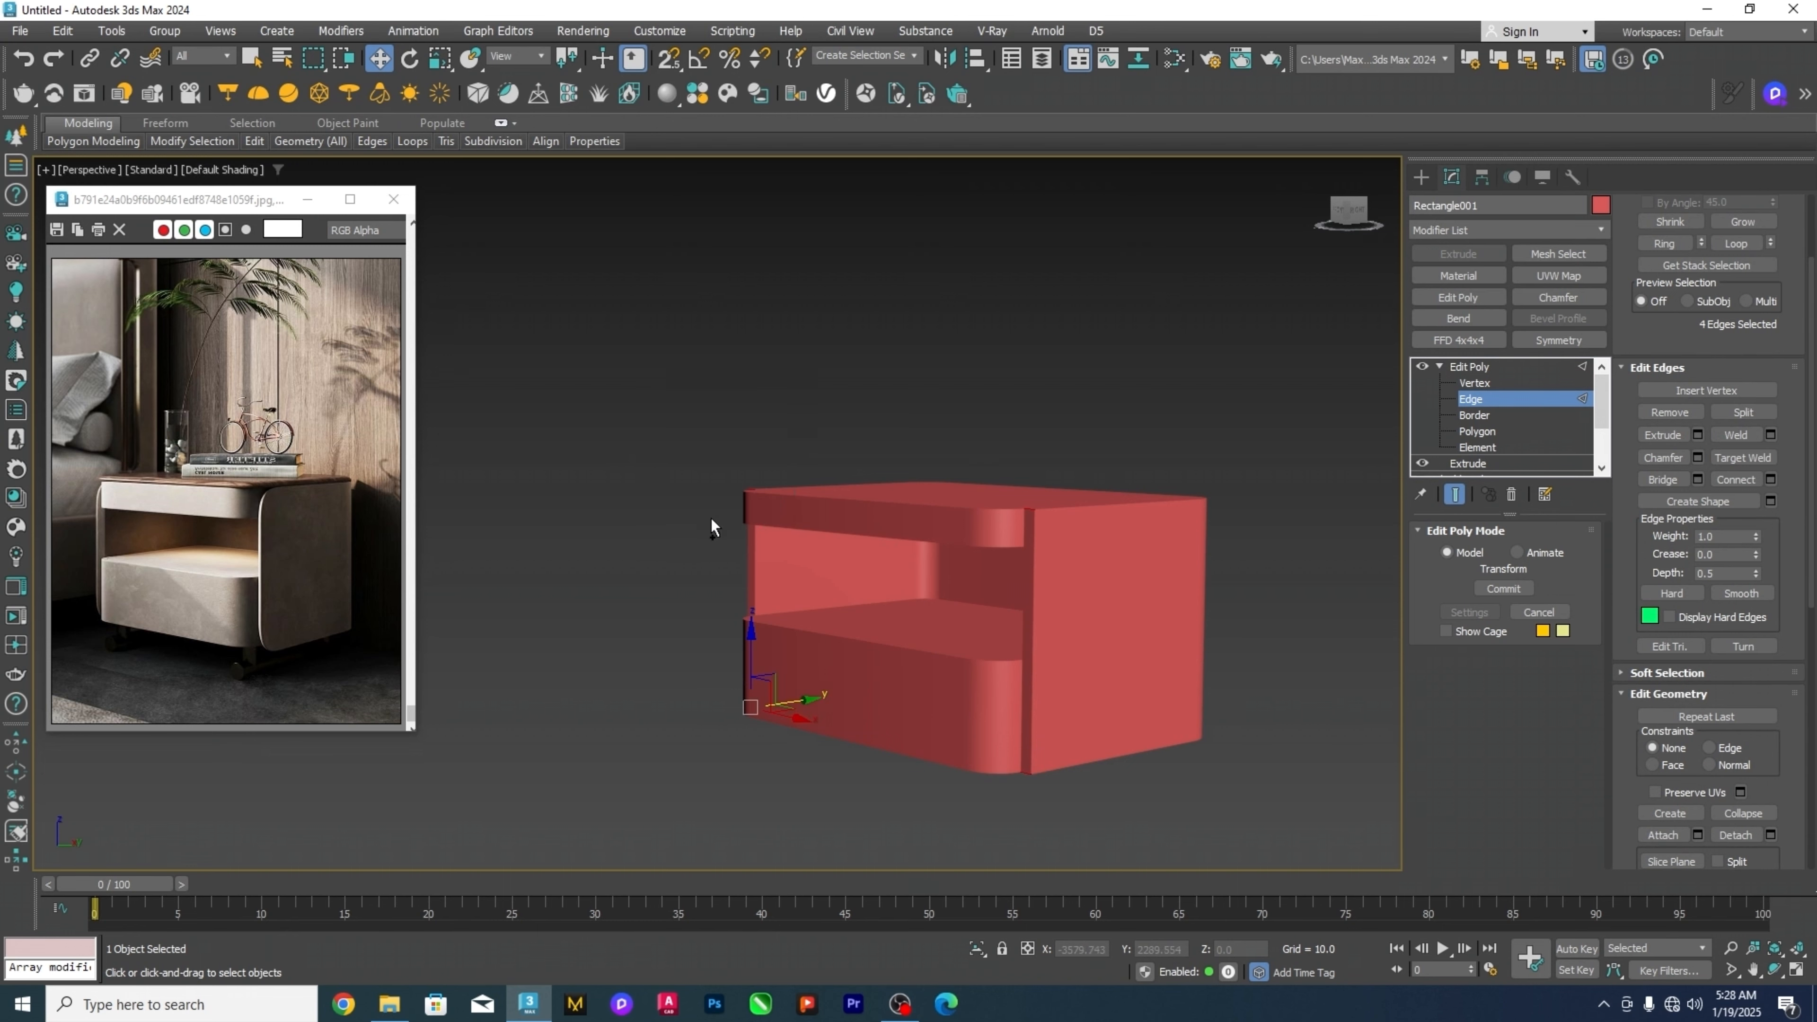
{"action": "right_click", "coordinate": [652, 499]}
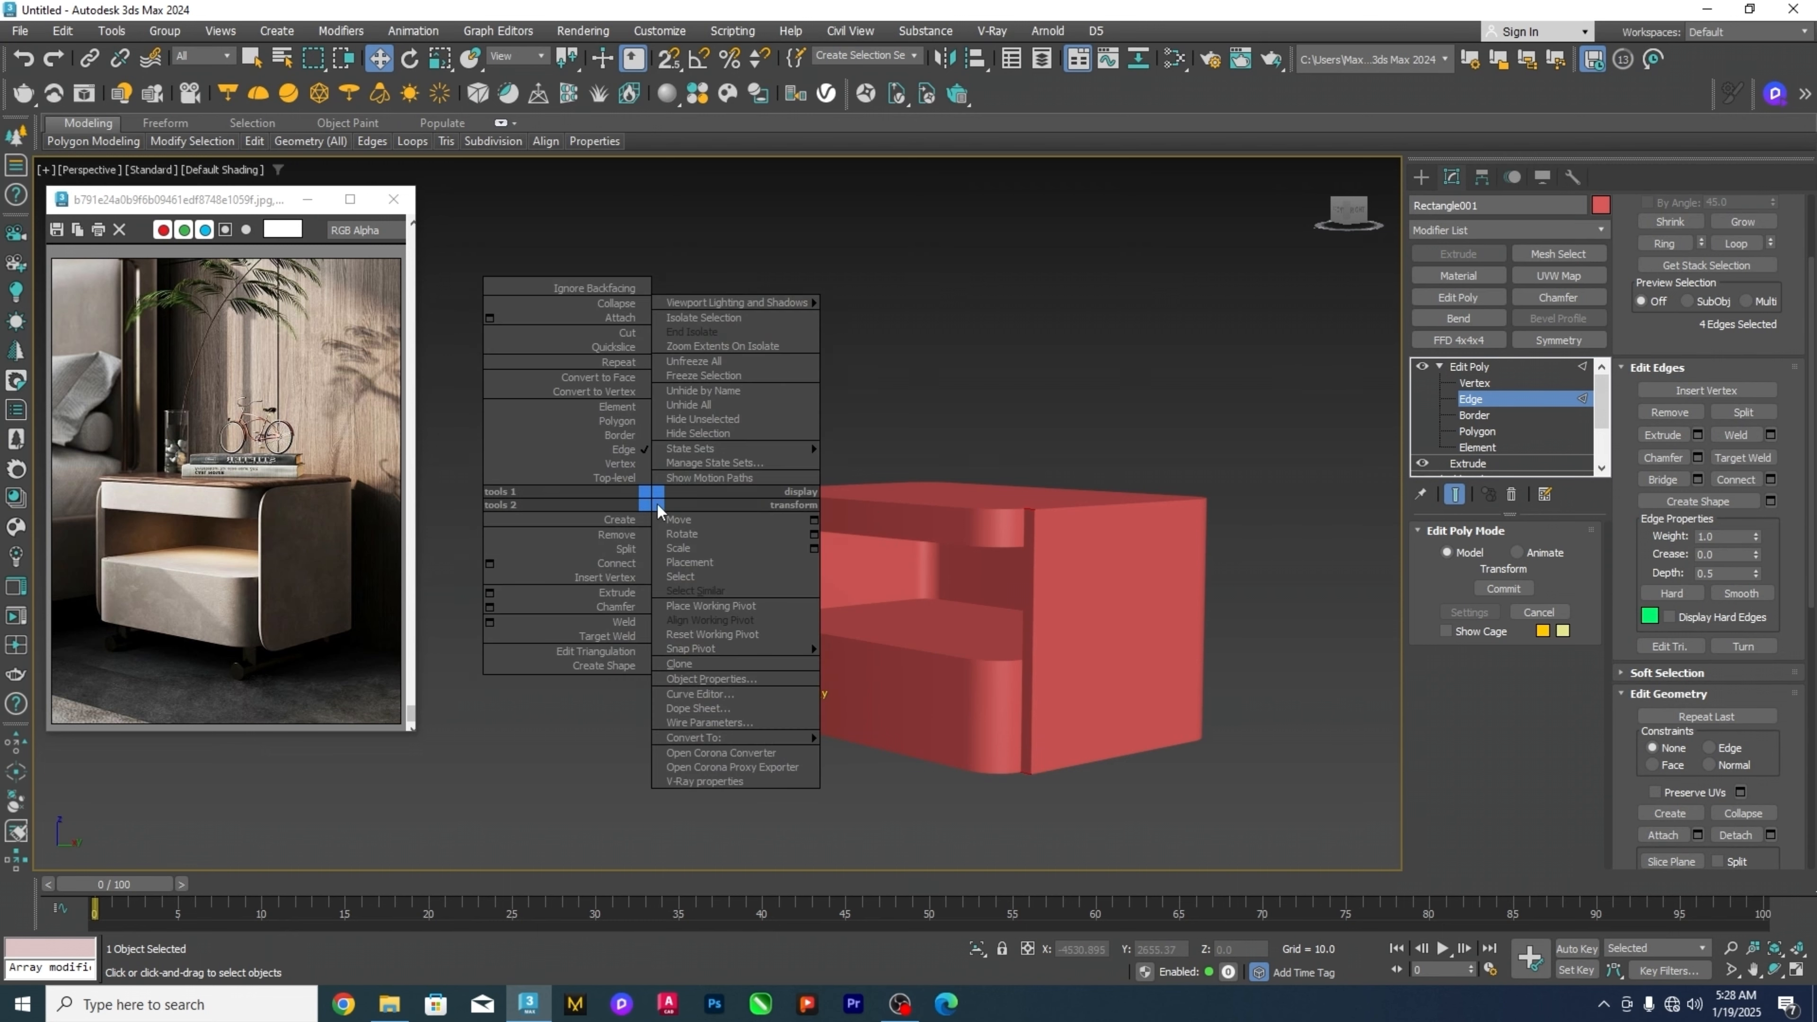
{"action": "left_click", "coordinate": [695, 420]}
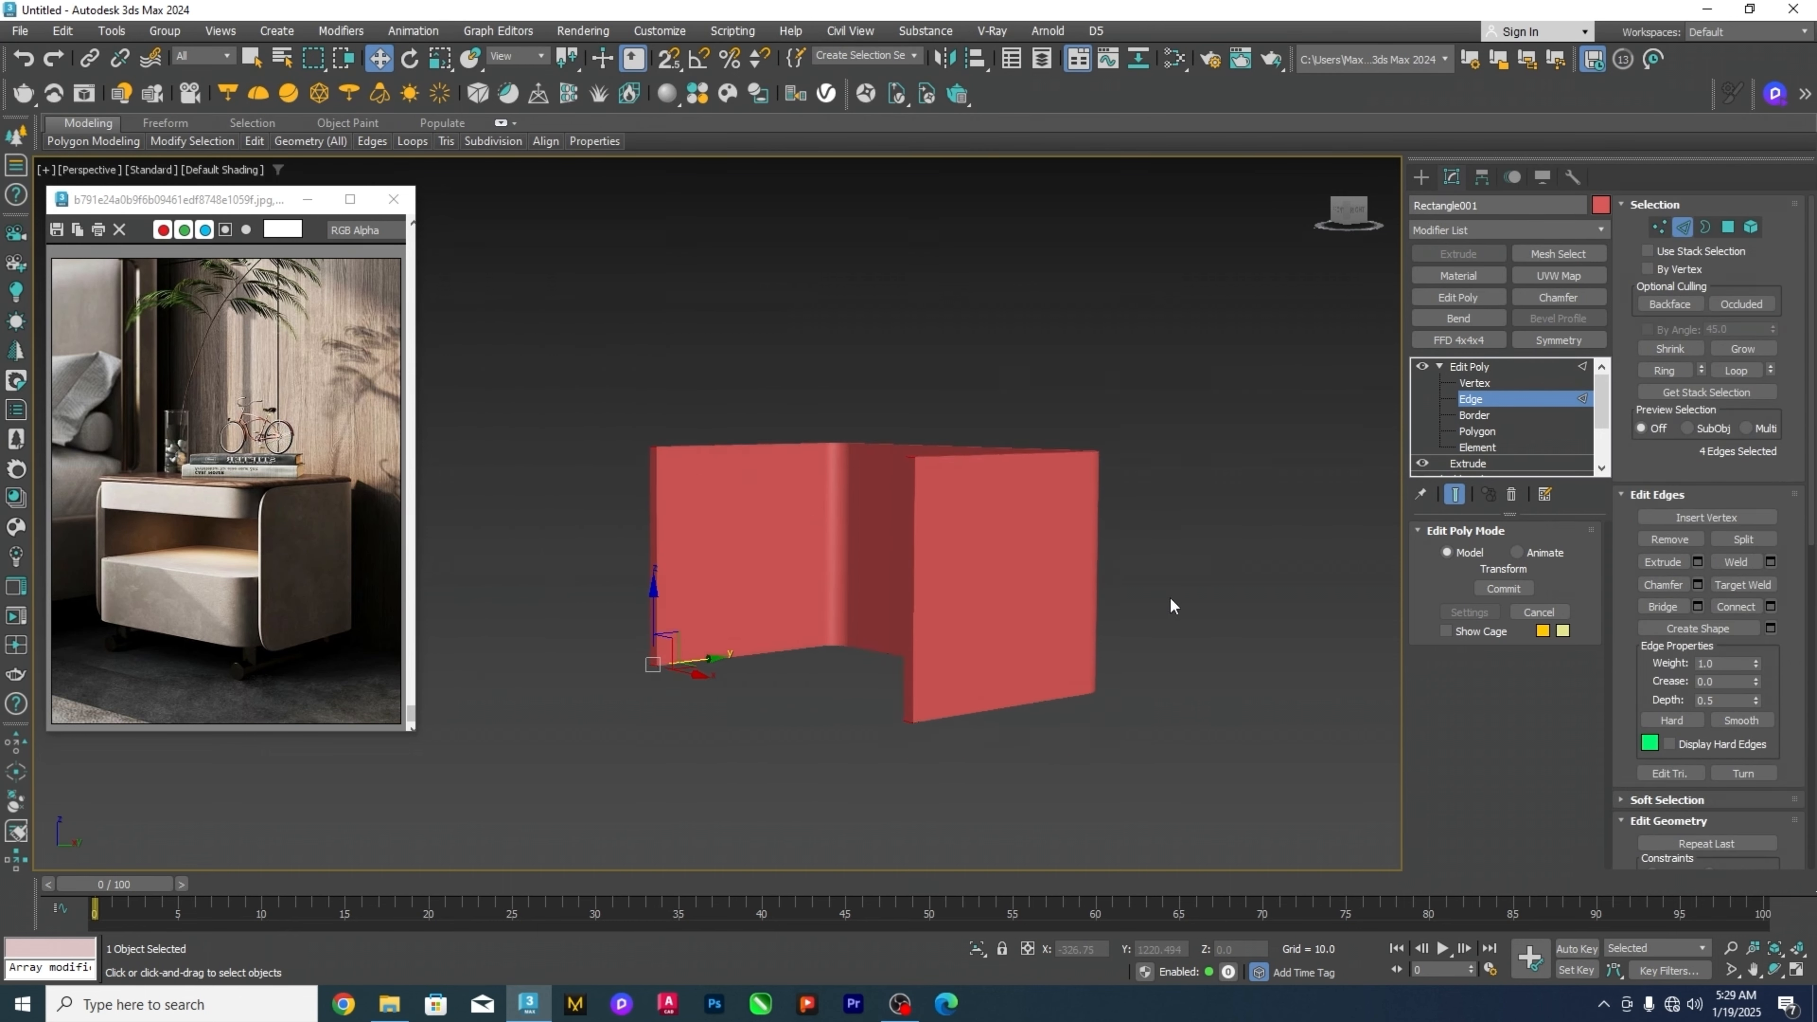
Chamfer the four selected corner edges by 50 with additional segments to round the panel's front corners.
{"action": "right_click", "coordinate": [1177, 605]}
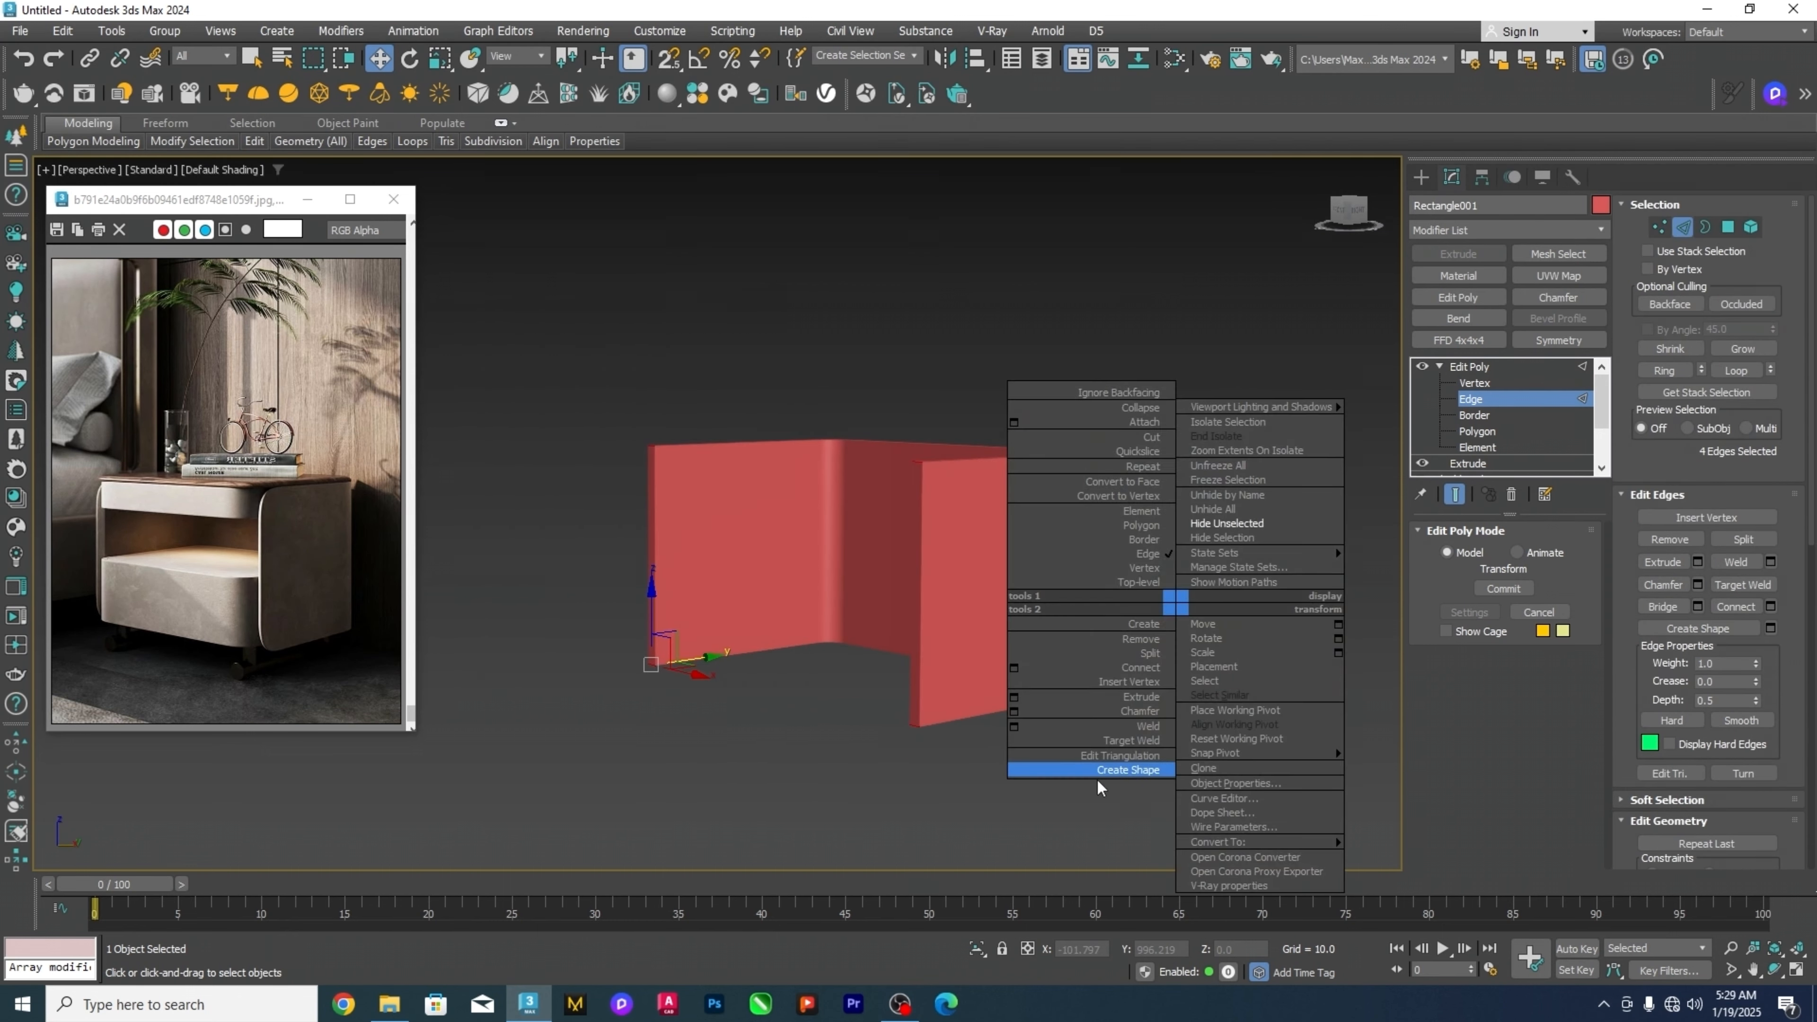
{"action": "left_click", "coordinate": [1014, 710]}
{"action": "left_click", "coordinate": [771, 550]}
{"action": "type", "text": "5"}
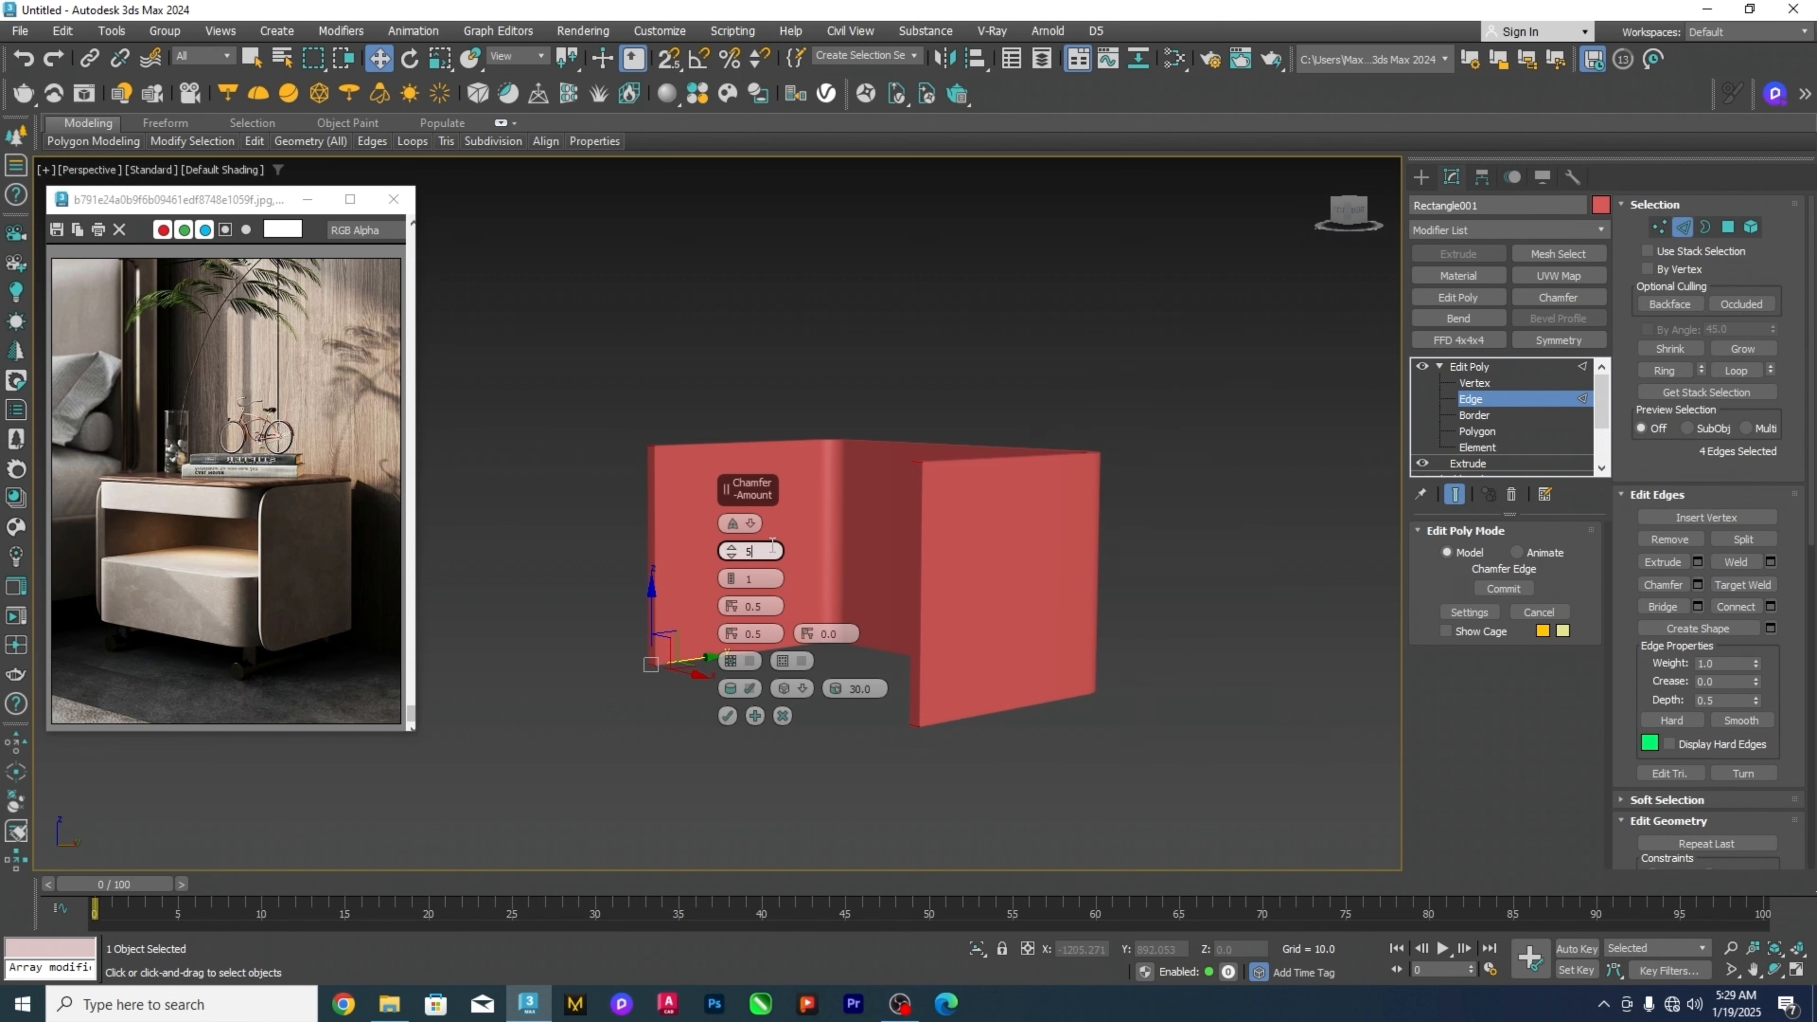
{"action": "type", "text": "0"}
{"action": "key", "text": "Return"}
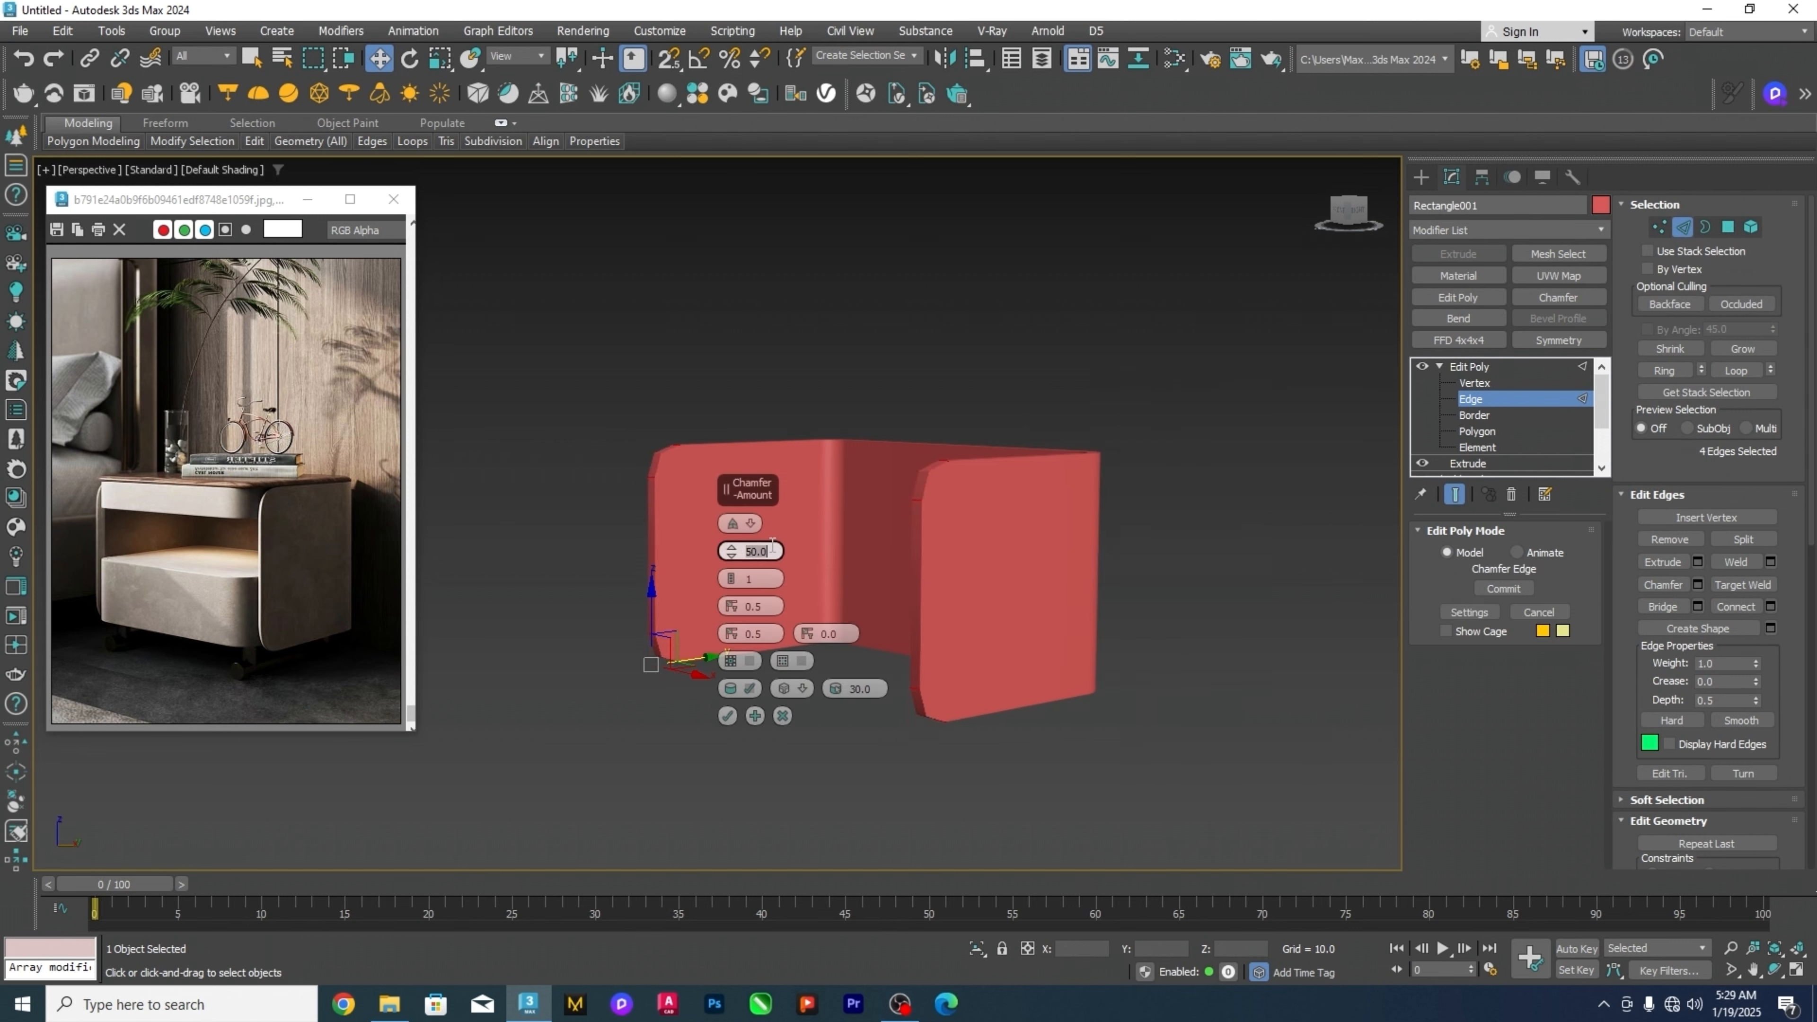
{"action": "left_click", "coordinate": [732, 576]}
{"action": "left_click", "coordinate": [731, 577]}
{"action": "left_click", "coordinate": [727, 716]}
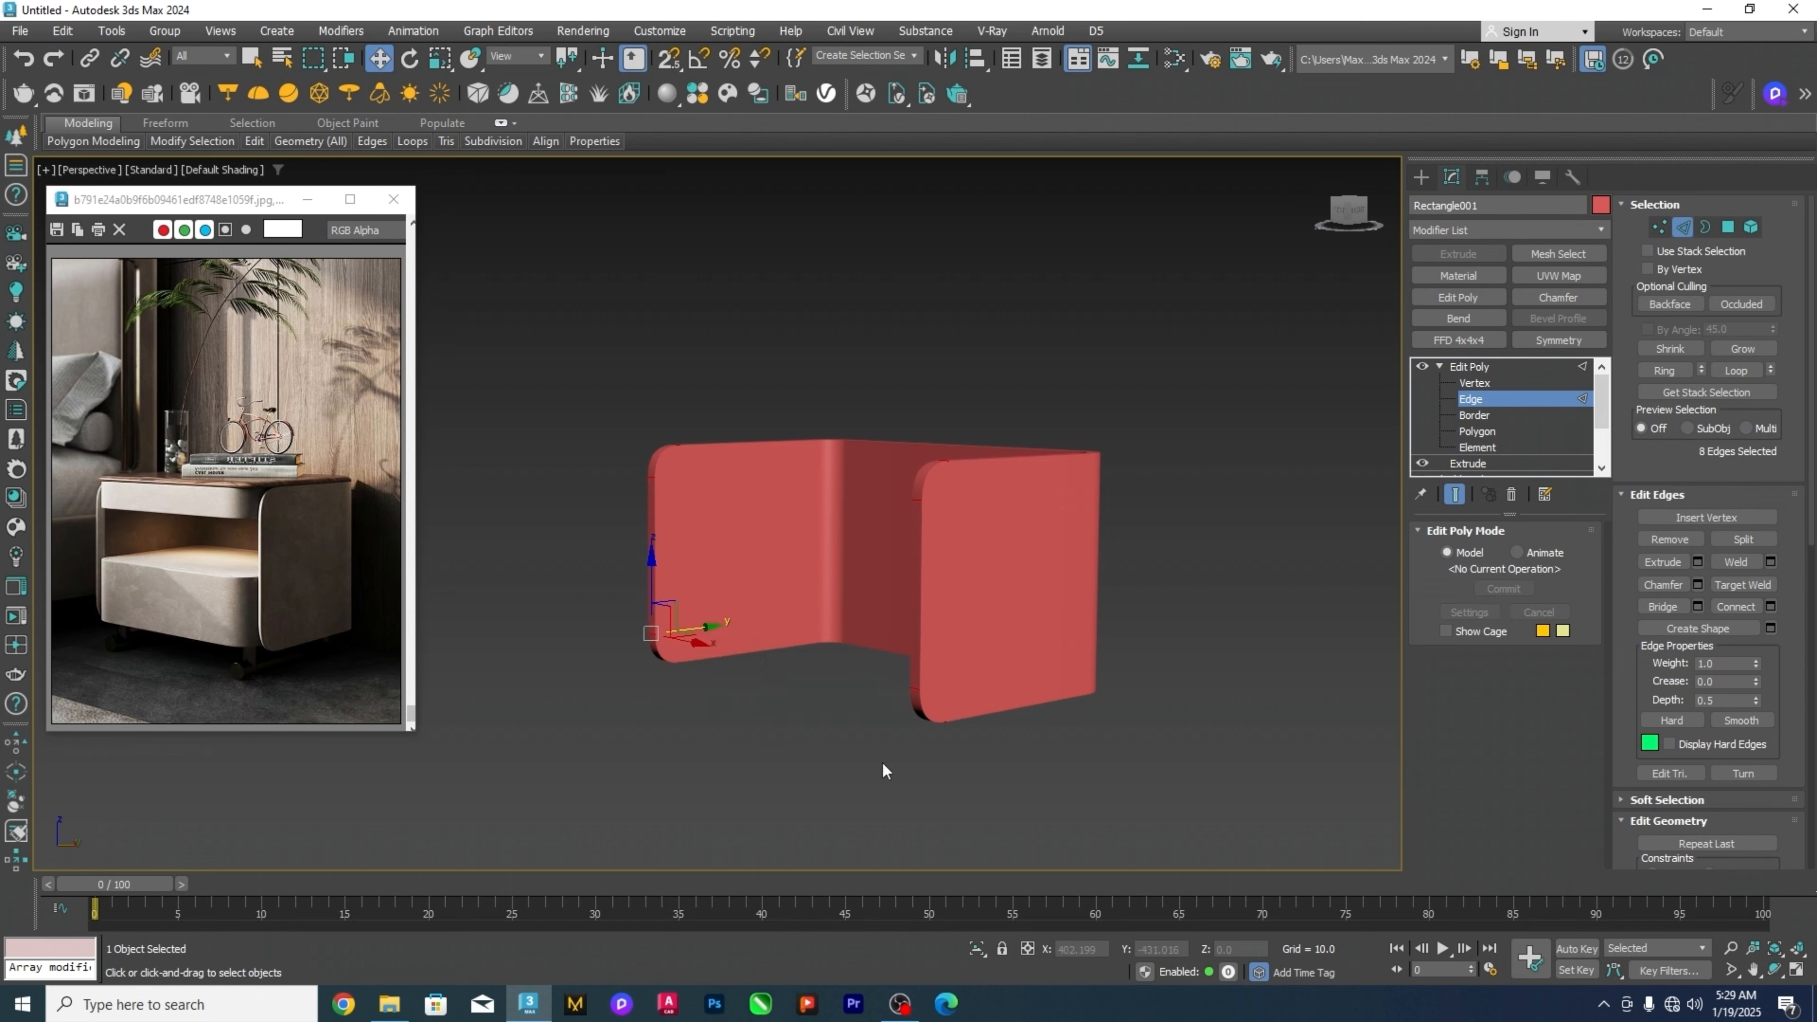
Display edged faces and select the upper, front and lower inner edges of one arm of the panel.
{"action": "left_click", "coordinate": [884, 763]}
{"action": "left_click", "coordinate": [1478, 384]}
{"action": "left_click", "coordinate": [1472, 400]}
{"action": "middle_click_drag", "start_coordinate": [1151, 512], "coordinate": [1187, 576], "text": "alt"}
{"action": "scroll", "coordinate": [1062, 526], "scroll_direction": "up", "scroll_amount": 3}
{"action": "key", "text": "F4"}
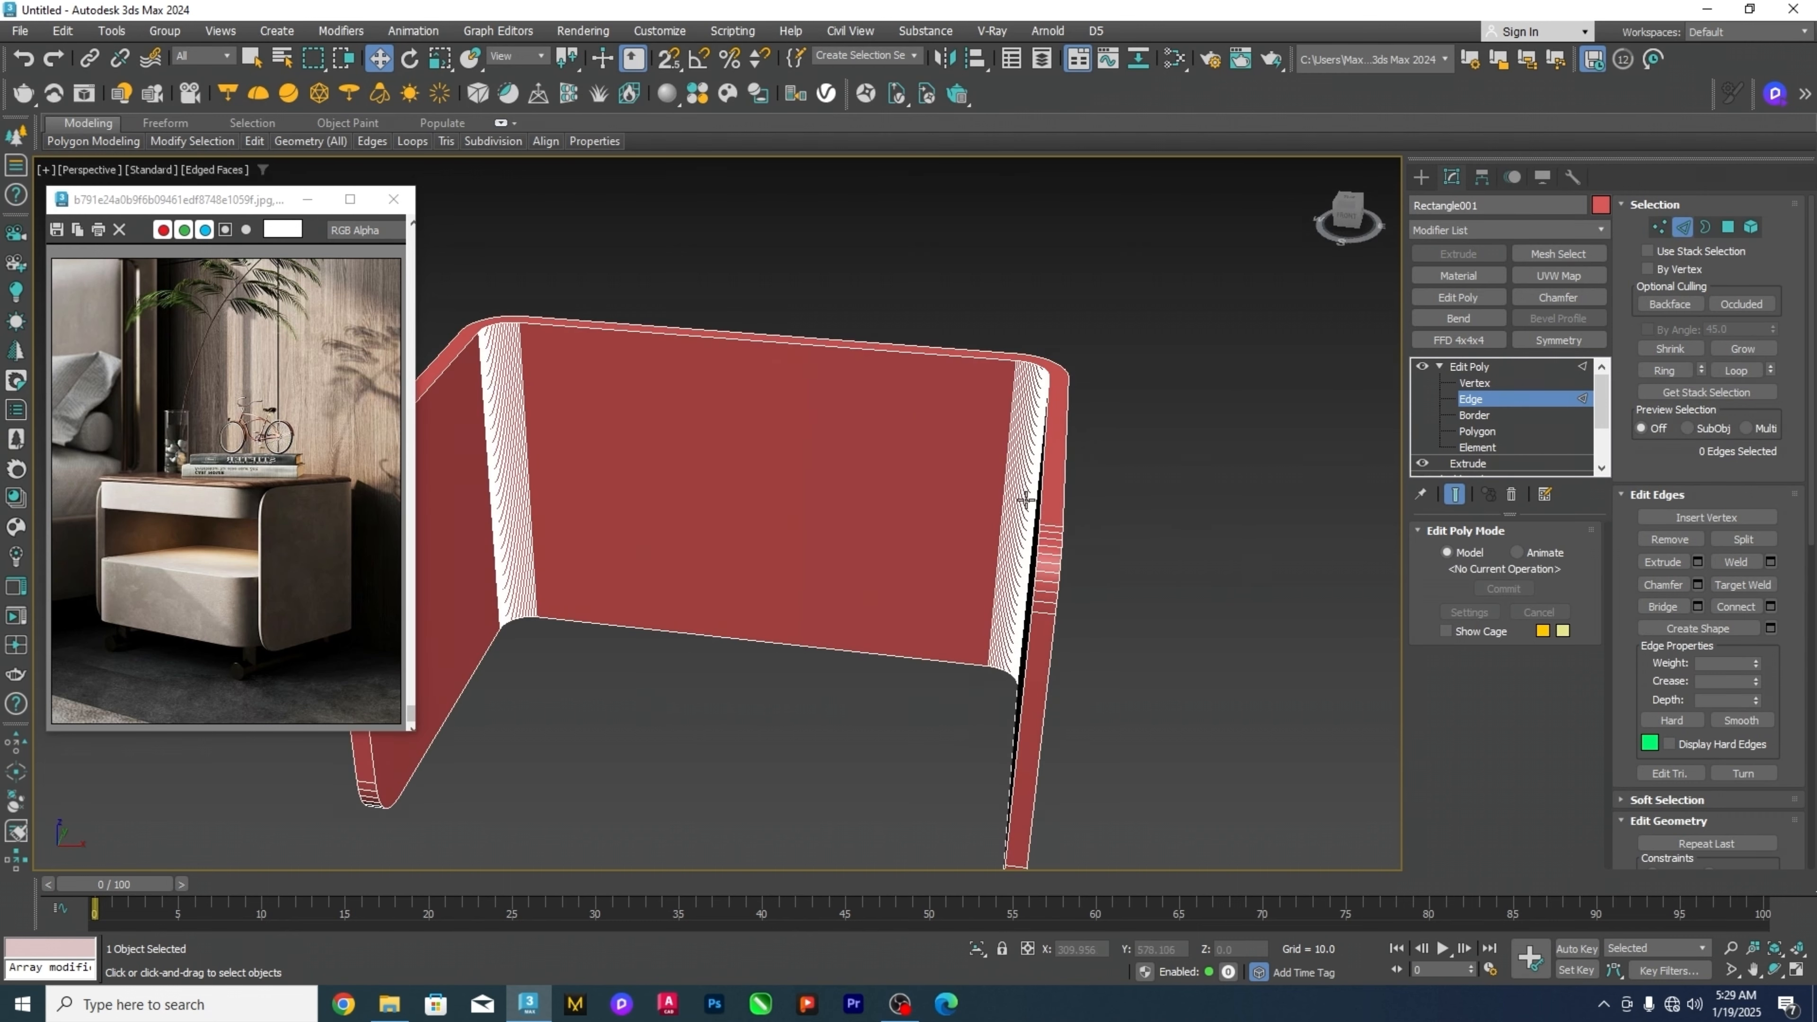
{"action": "middle_click_drag", "start_coordinate": [1009, 530], "coordinate": [1184, 504], "text": "alt"}
{"action": "left_click", "coordinate": [1076, 469]}
{"action": "scroll", "coordinate": [1103, 534], "scroll_direction": "up", "scroll_amount": 2}
{"action": "left_click", "coordinate": [1106, 547], "text": "ctrl"}
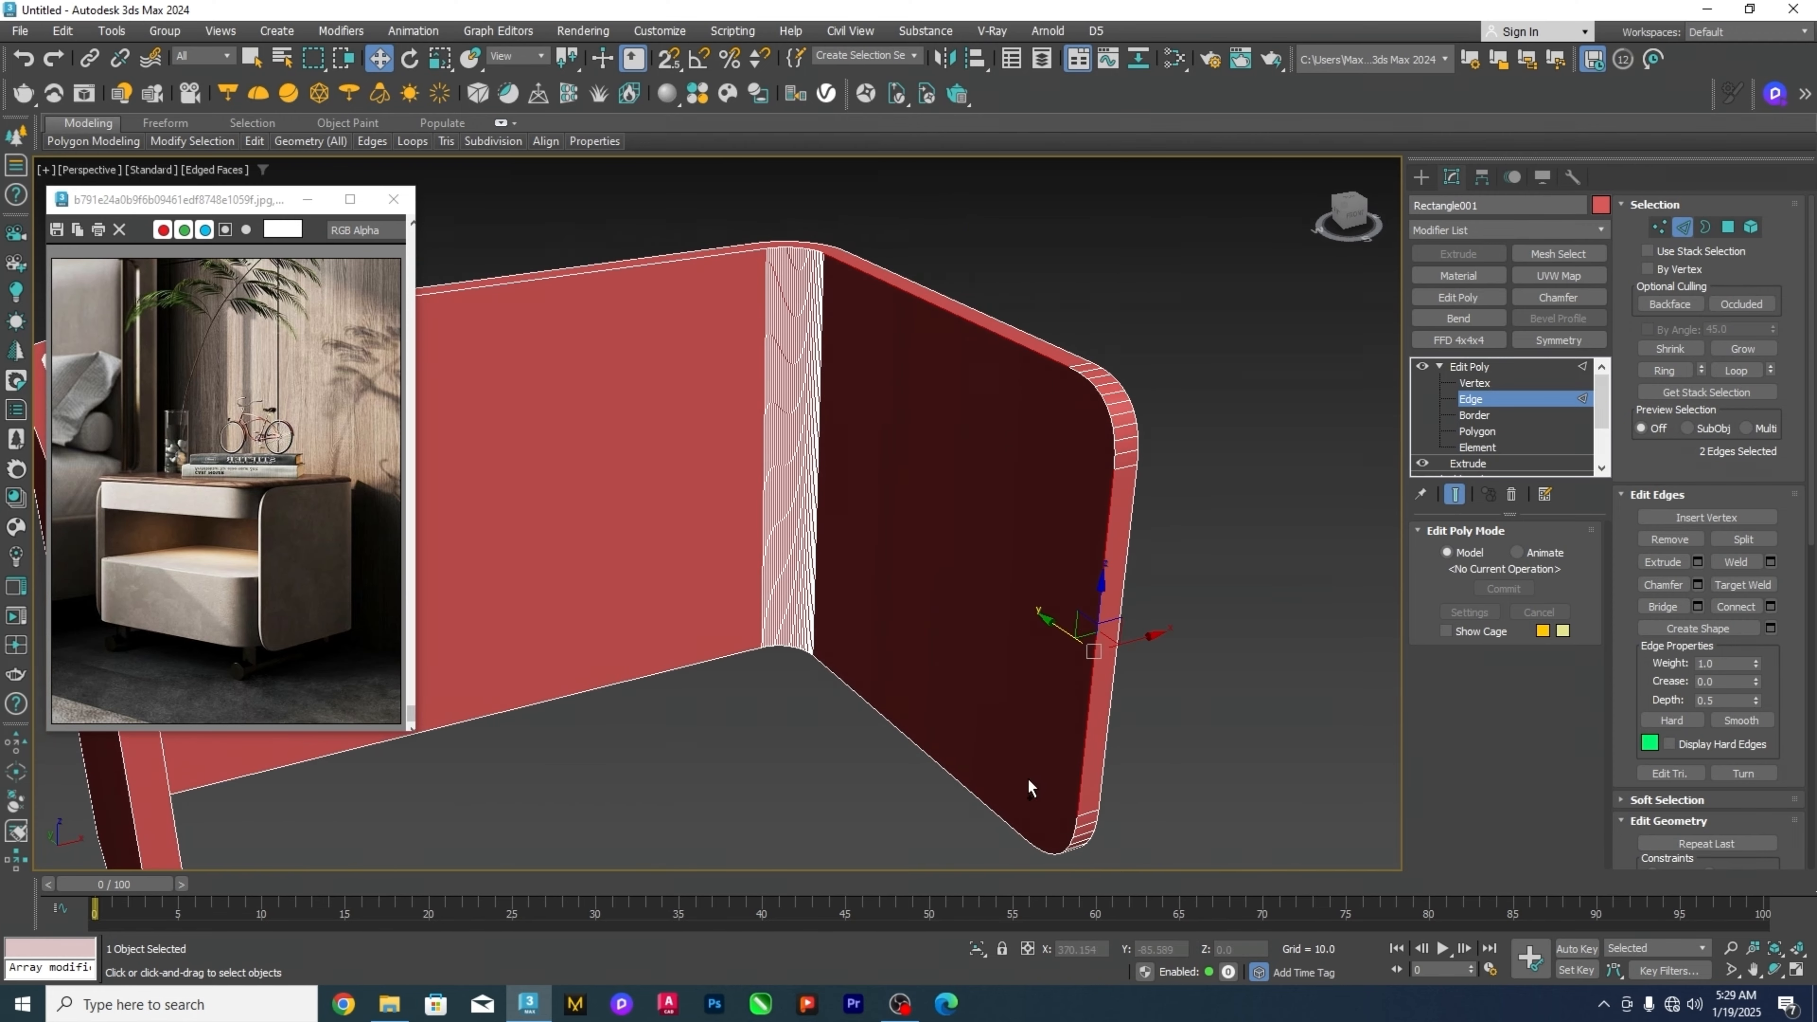
{"action": "left_click", "coordinate": [1007, 820], "text": "ctrl"}
In the top wireframe view, add the inner edges at the rounded front ends of both arms to the selection.
{"action": "middle_click_drag", "start_coordinate": [1016, 794], "coordinate": [1022, 742], "text": "alt"}
{"action": "key", "text": "t"}
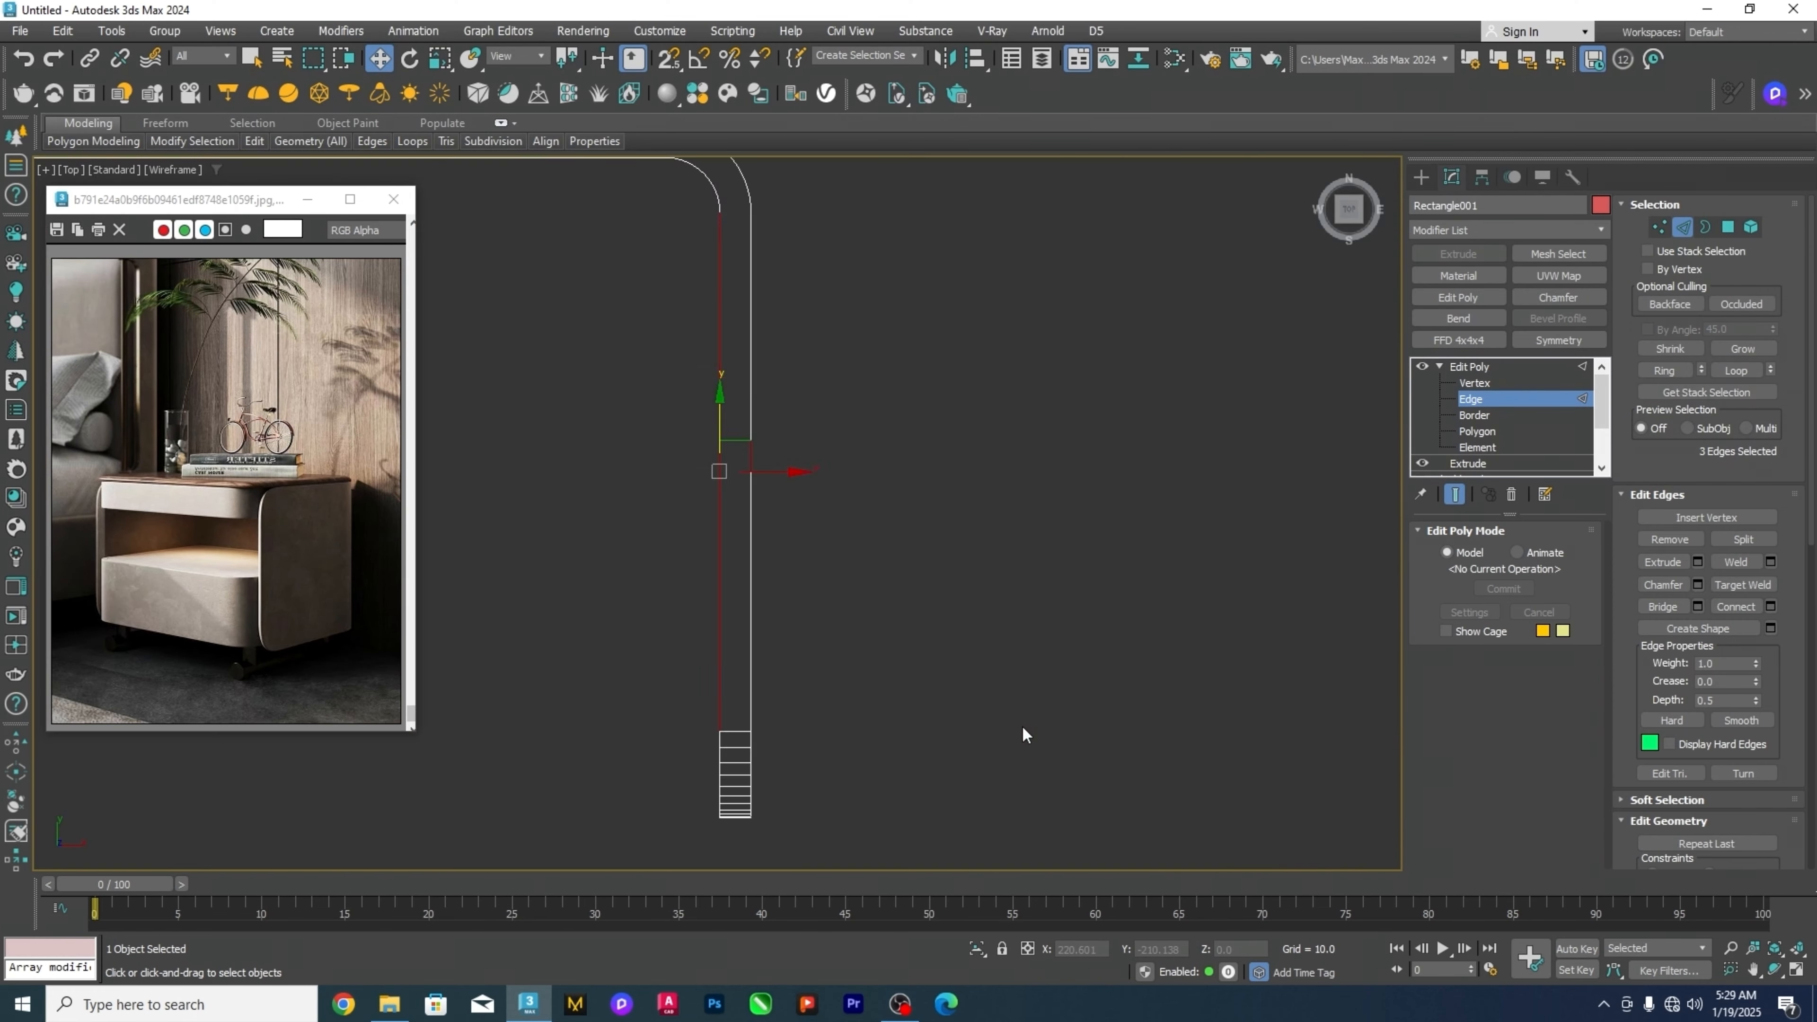
{"action": "key", "text": "F3"}
{"action": "key", "text": "F3"}
{"action": "scroll", "coordinate": [911, 581], "scroll_direction": "down", "scroll_amount": 4}
{"action": "middle_click_drag", "start_coordinate": [1086, 561], "coordinate": [1155, 453]}
{"action": "scroll", "coordinate": [930, 411], "scroll_direction": "up", "scroll_amount": 2}
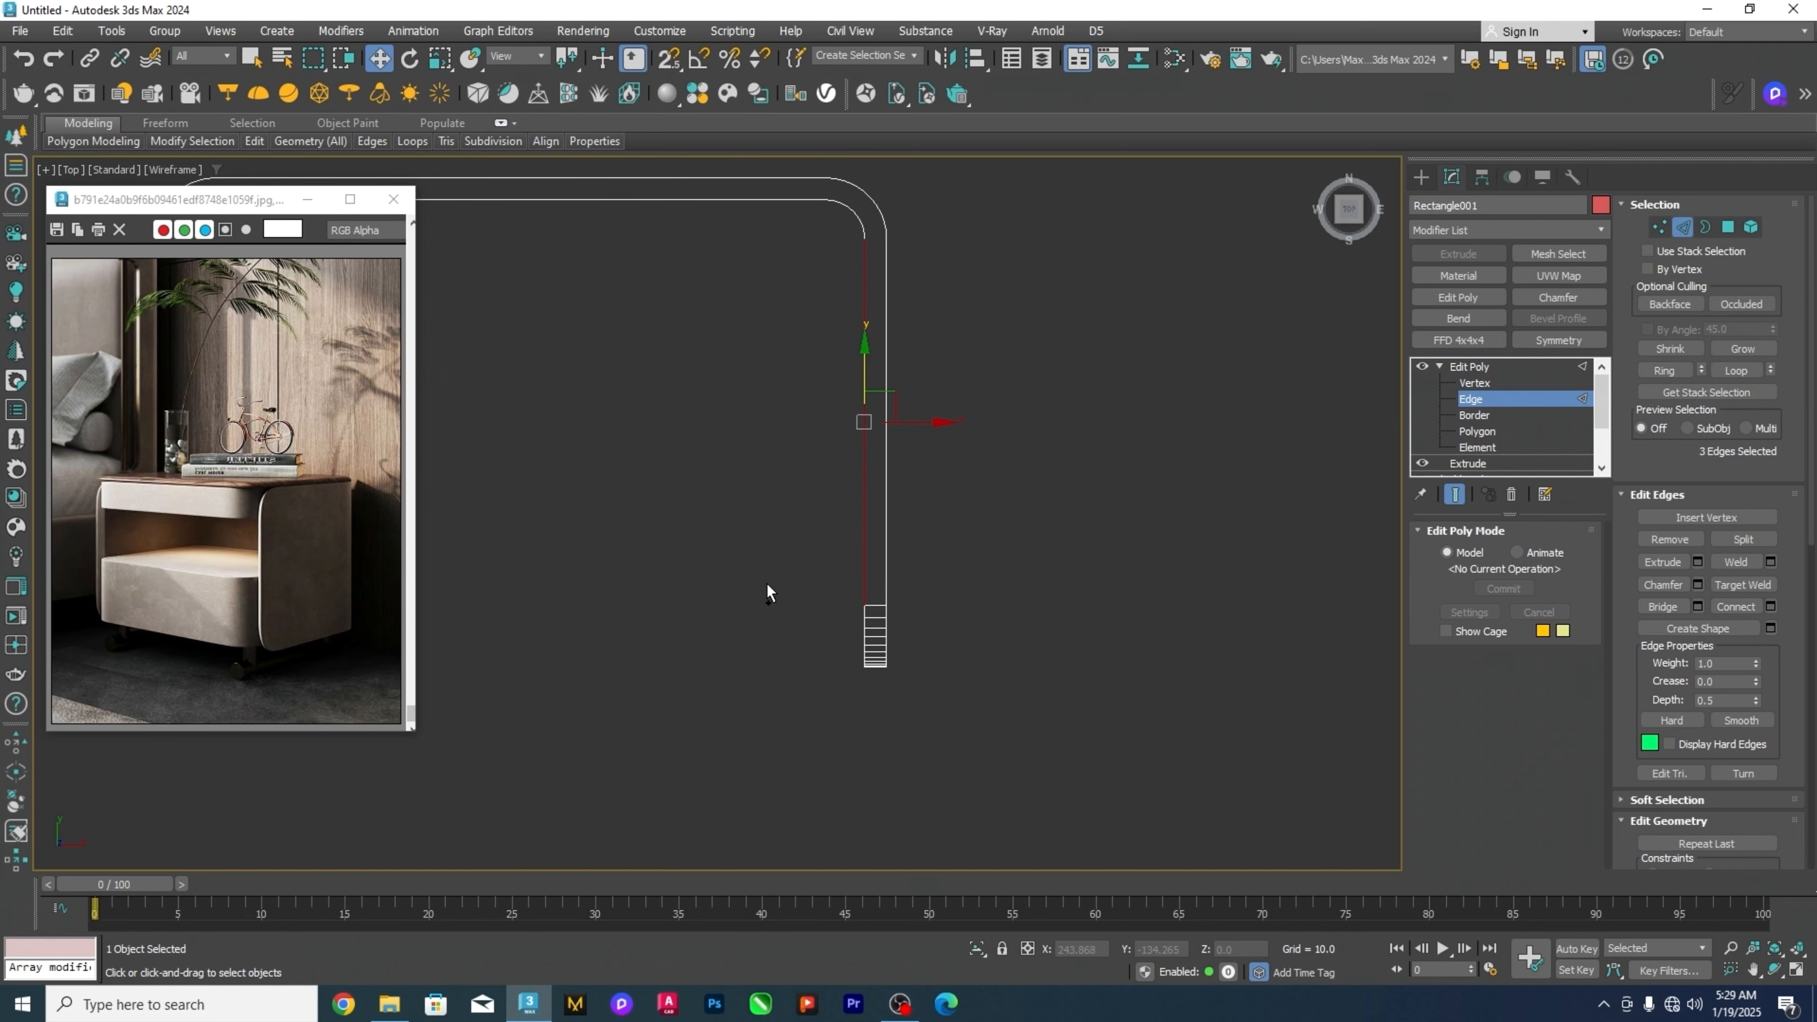
{"action": "left_click_drag", "start_coordinate": [870, 734], "coordinate": [873, 735], "text": "ctrl"}
{"action": "scroll", "coordinate": [872, 735], "scroll_direction": "down", "scroll_amount": 3}
{"action": "middle_click_drag", "start_coordinate": [773, 707], "coordinate": [984, 693]}
{"action": "scroll", "coordinate": [774, 680], "scroll_direction": "up", "scroll_amount": 3}
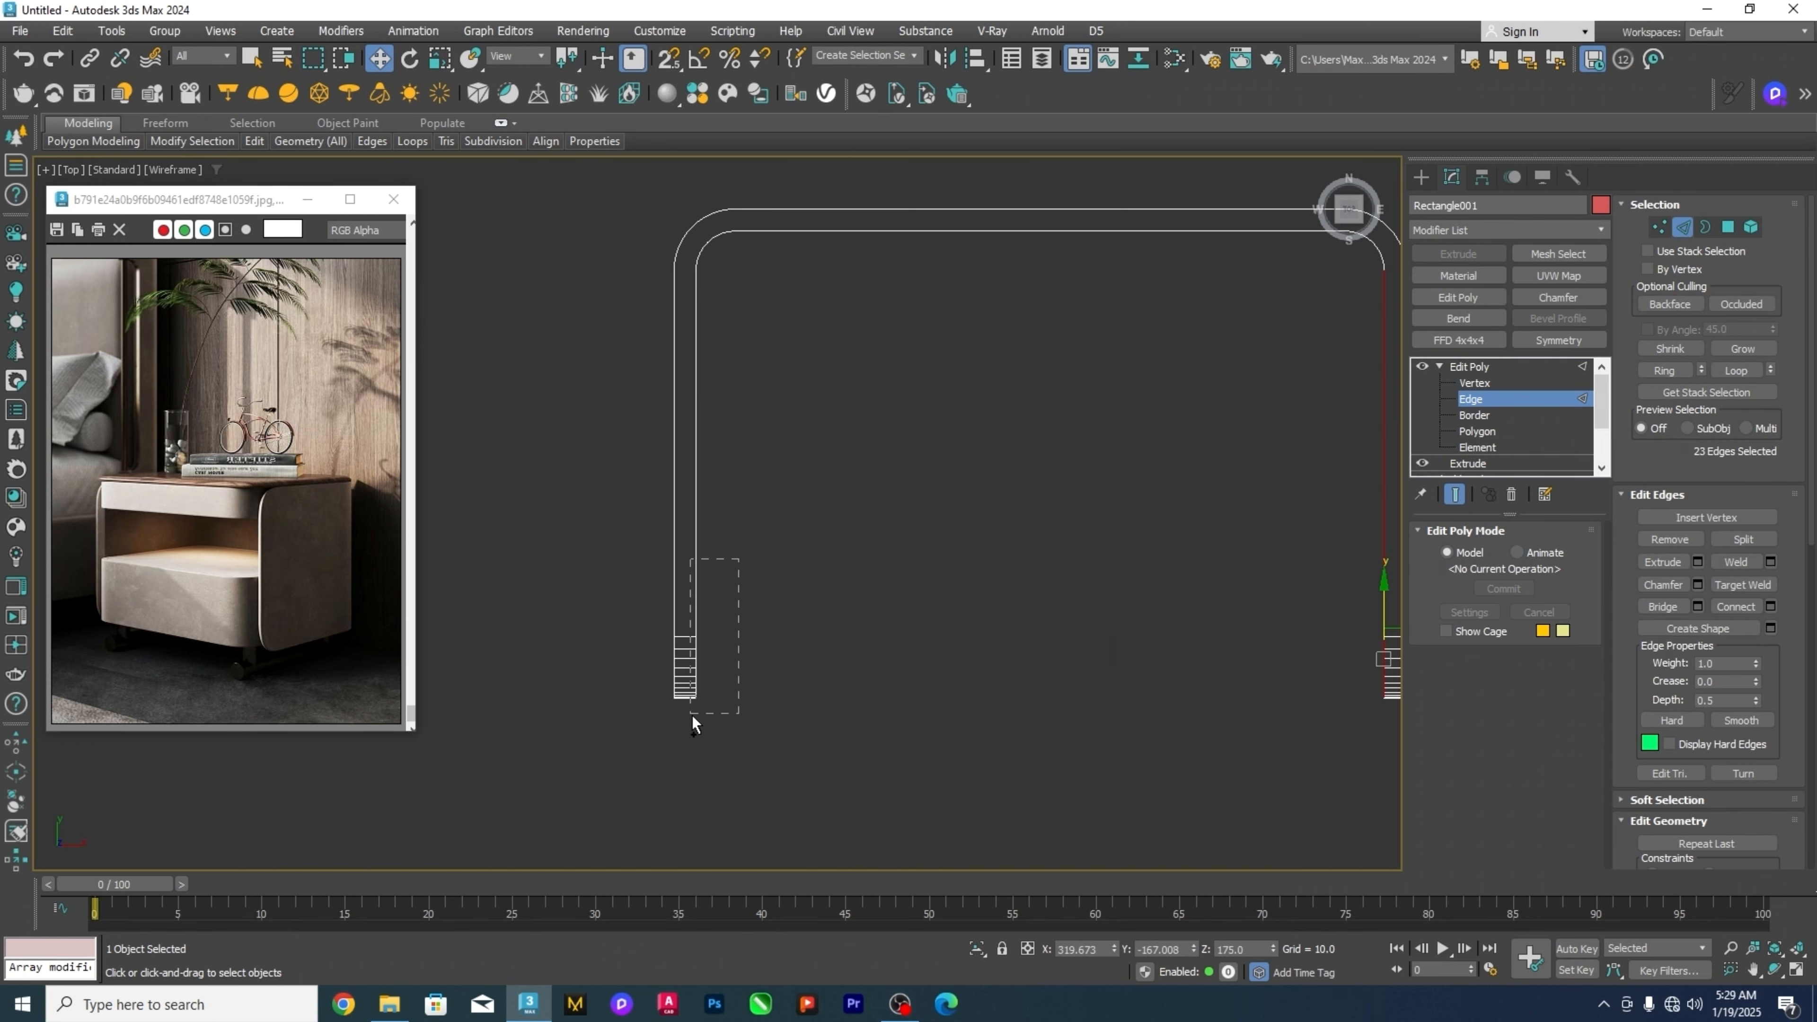
{"action": "left_click_drag", "start_coordinate": [692, 716], "coordinate": [689, 714], "text": "ctrl"}
{"action": "middle_click_drag", "start_coordinate": [820, 562], "coordinate": [824, 668]}
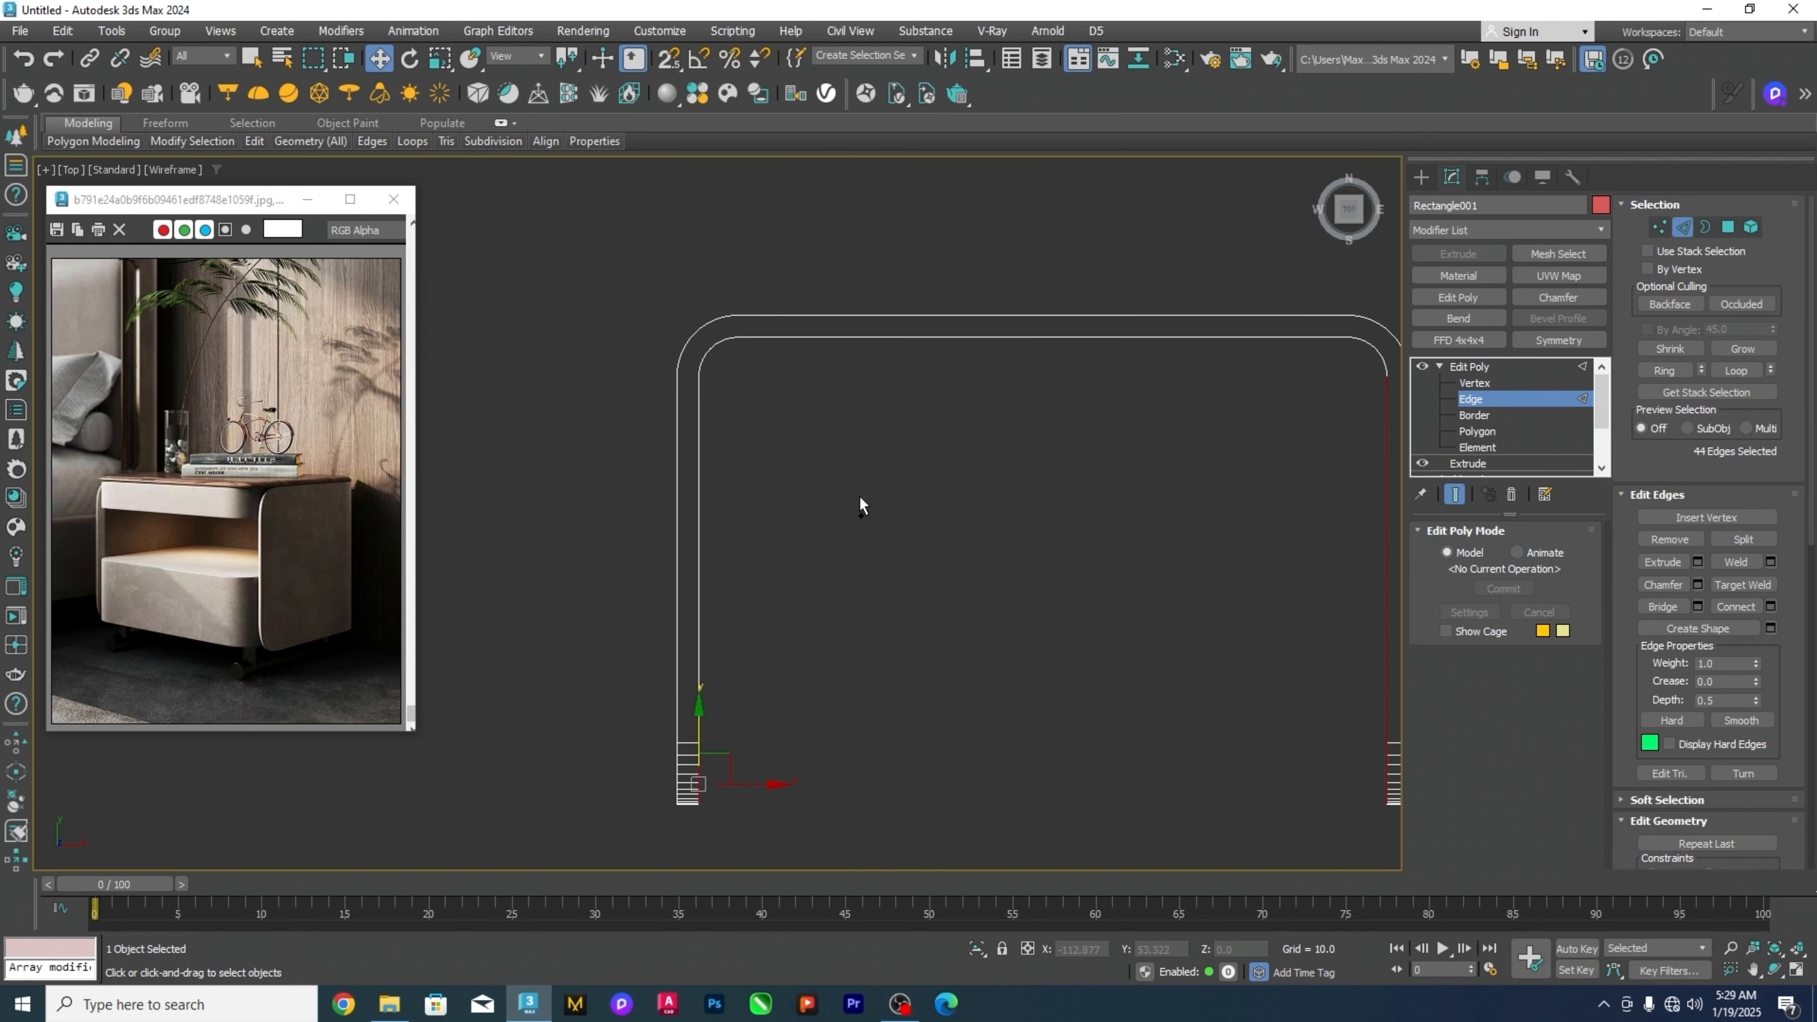
{"action": "left_click_drag", "start_coordinate": [686, 804], "coordinate": [695, 815], "text": "ctrl"}
Extend the edge selection around the panel's inner back outline and corners, excluding the outer corner edges.
{"action": "middle_click_drag", "start_coordinate": [1002, 496], "coordinate": [795, 615]}
{"action": "middle_click_drag", "start_coordinate": [485, 384], "coordinate": [724, 411]}
{"action": "scroll", "coordinate": [724, 411], "scroll_direction": "up", "scroll_amount": 3}
{"action": "left_click_drag", "start_coordinate": [588, 390], "coordinate": [761, 548], "text": "alt"}
{"action": "scroll", "coordinate": [849, 608], "scroll_direction": "down", "scroll_amount": 2}
{"action": "middle_click_drag", "start_coordinate": [1391, 662], "coordinate": [1023, 553]}
{"action": "scroll", "coordinate": [1001, 559], "scroll_direction": "down", "scroll_amount": 2}
{"action": "left_click_drag", "start_coordinate": [786, 520], "coordinate": [596, 458], "text": "ctrl"}
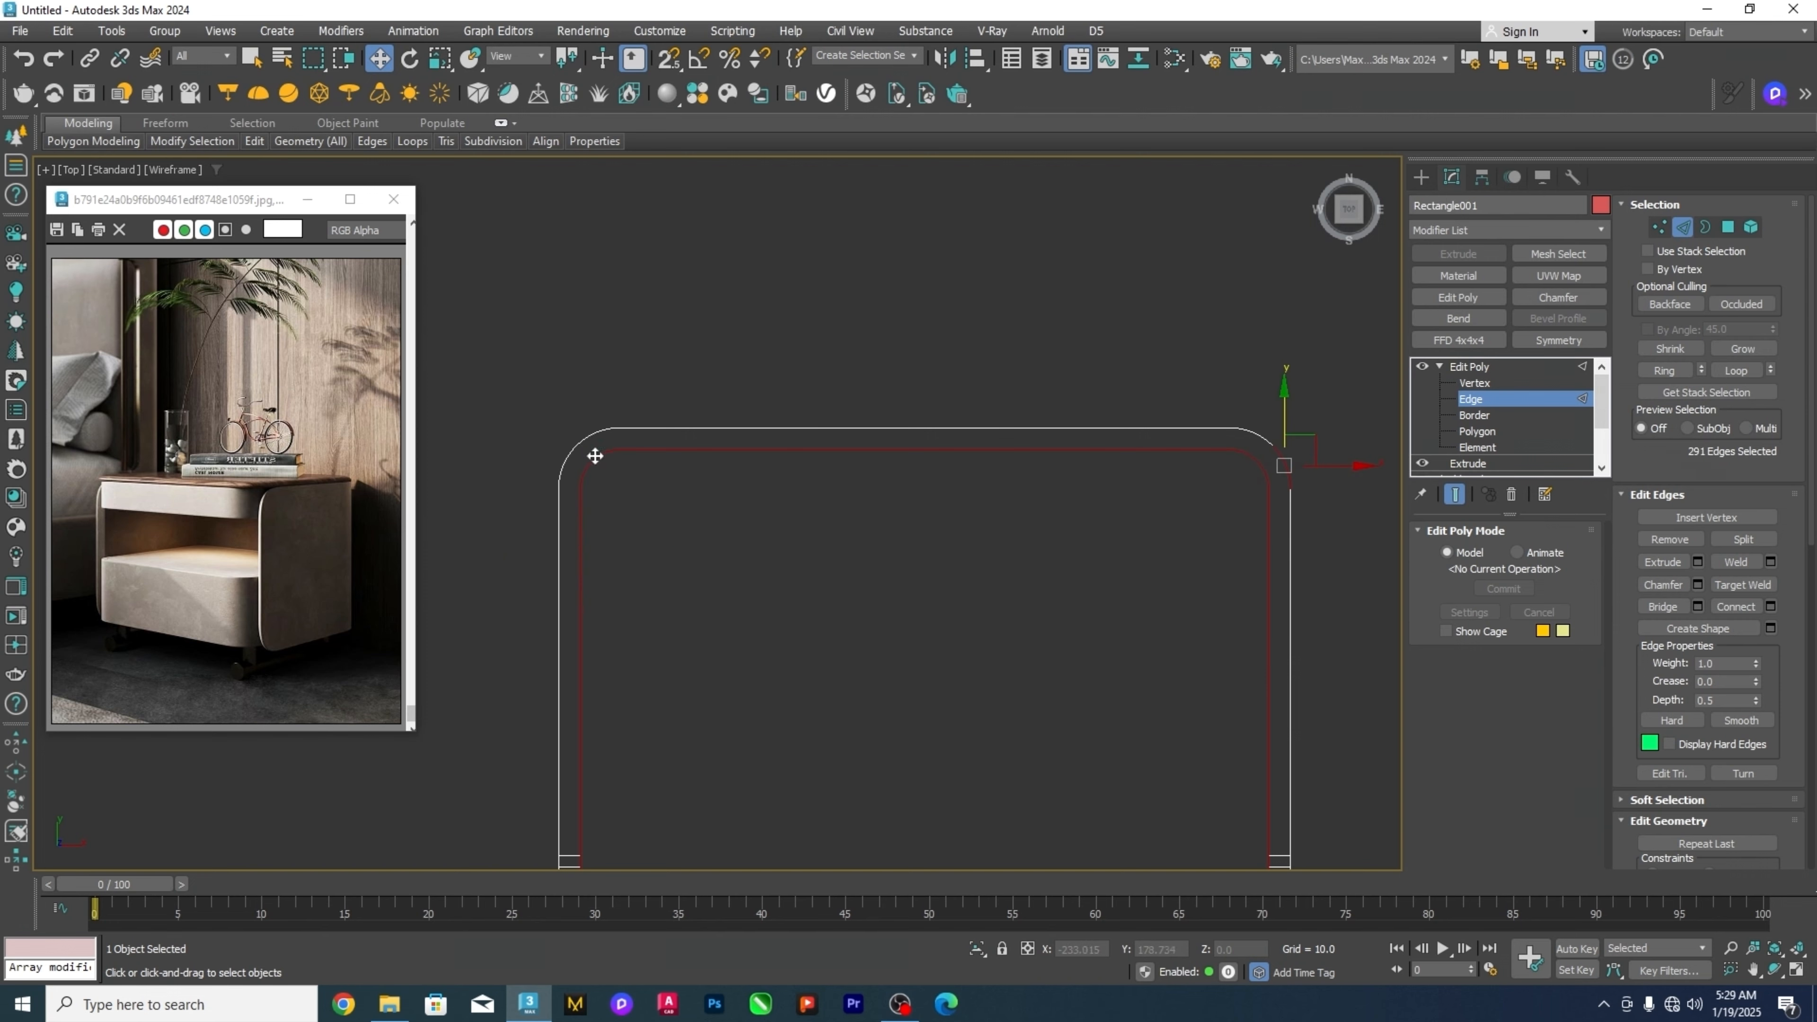
{"action": "scroll", "coordinate": [1127, 515], "scroll_direction": "up", "scroll_amount": 3}
{"action": "left_click_drag", "start_coordinate": [1078, 432], "coordinate": [792, 677]}
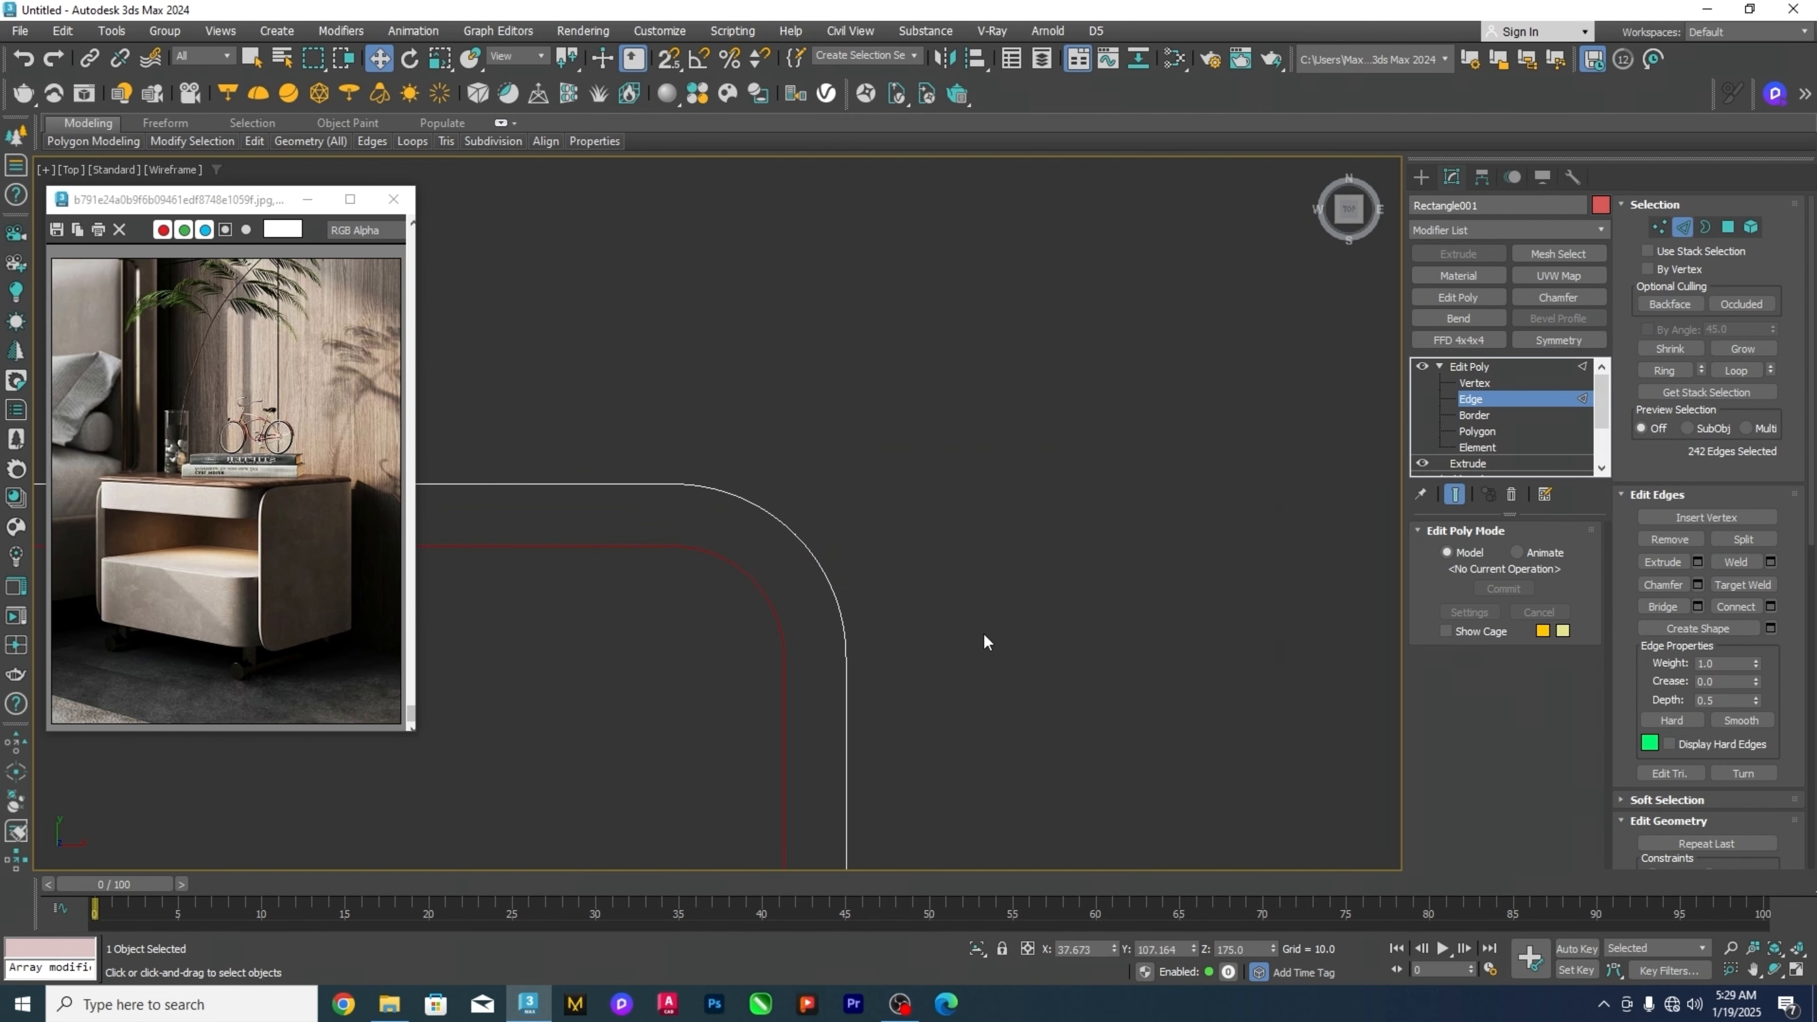
In perspective, deselect the vertical edges at both back corners so only the panel's inner rim edges stay selected.
{"action": "scroll", "coordinate": [983, 632], "scroll_direction": "down", "scroll_amount": 2}
{"action": "key", "text": "p"}
{"action": "key", "text": "F3"}
{"action": "middle_click_drag", "start_coordinate": [836, 661], "coordinate": [862, 678]}
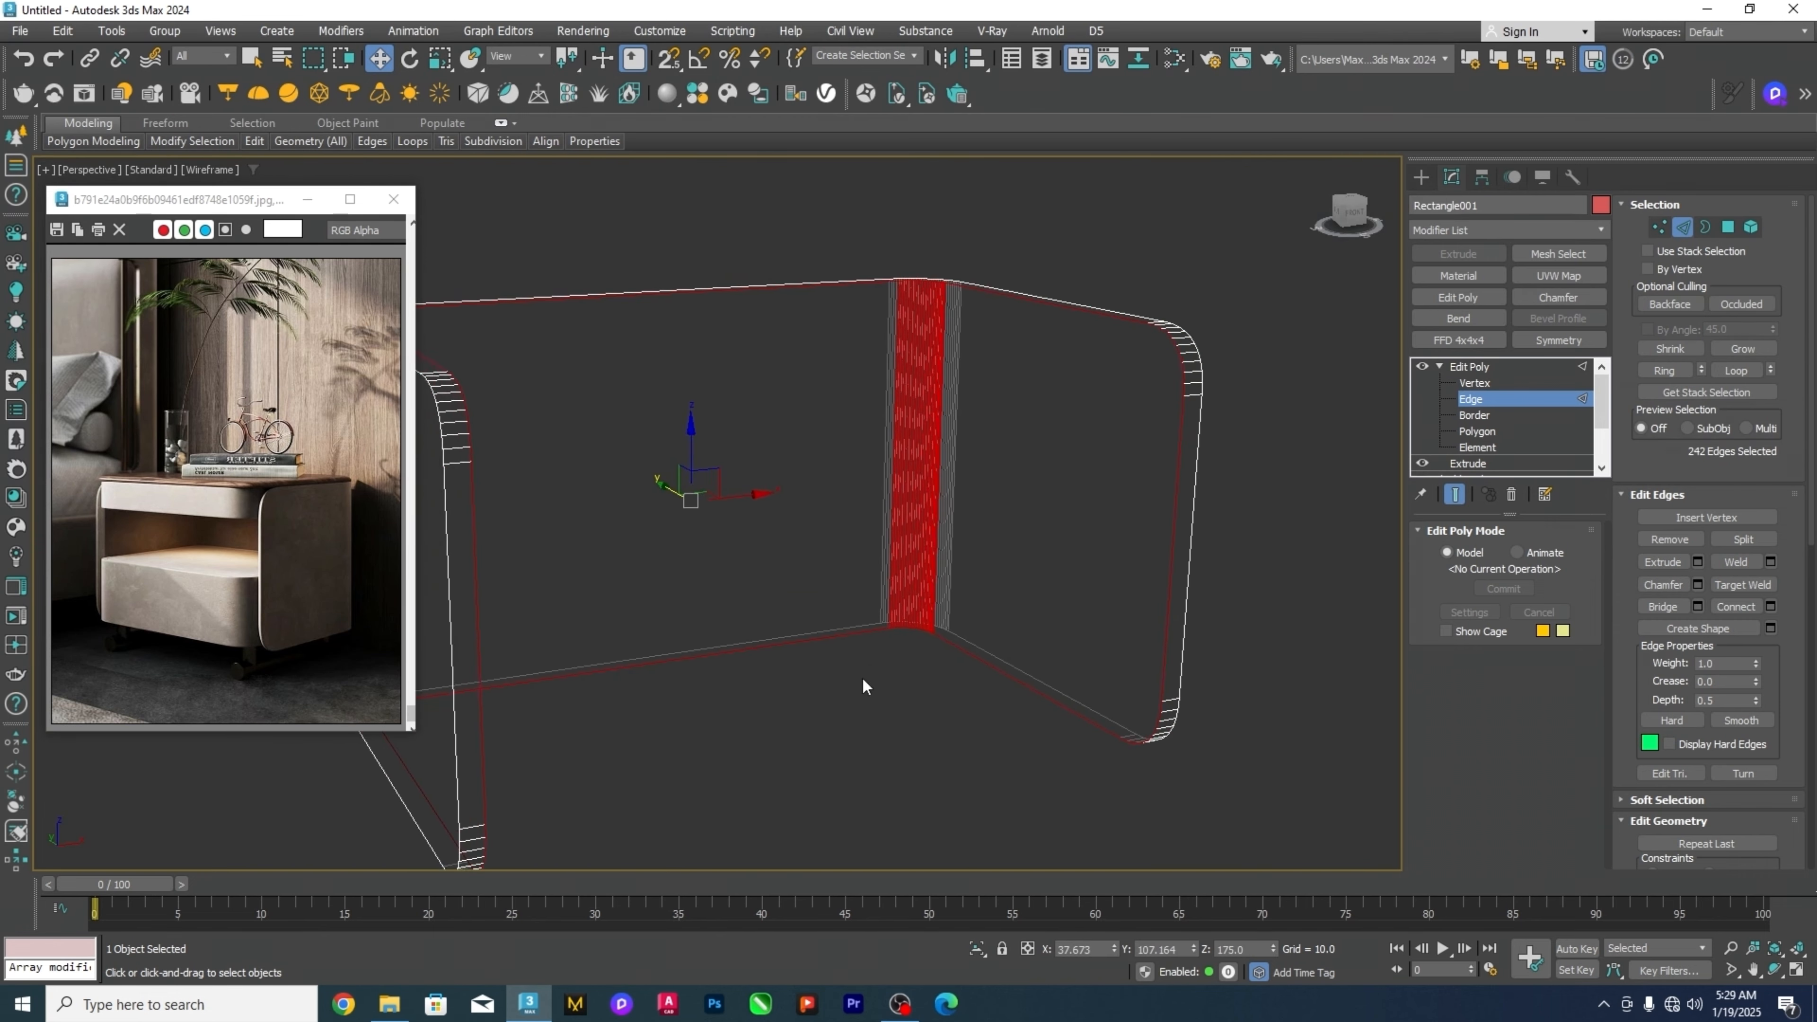
{"action": "key", "text": "F3"}
{"action": "key", "text": "F3"}
{"action": "left_click_drag", "start_coordinate": [980, 442], "coordinate": [724, 483], "text": "alt"}
{"action": "scroll", "coordinate": [1018, 455], "scroll_direction": "down", "scroll_amount": 5}
{"action": "middle_click_drag", "start_coordinate": [1018, 454], "coordinate": [935, 428], "text": "alt"}
{"action": "scroll", "coordinate": [881, 447], "scroll_direction": "up", "scroll_amount": 5}
{"action": "left_click_drag", "start_coordinate": [1068, 425], "coordinate": [877, 494], "text": "alt"}
{"action": "scroll", "coordinate": [1016, 465], "scroll_direction": "down", "scroll_amount": 5}
{"action": "middle_click_drag", "start_coordinate": [1016, 466], "coordinate": [1058, 597], "text": "alt"}
{"action": "middle_click_drag", "start_coordinate": [1059, 598], "coordinate": [857, 693]}
{"action": "scroll", "coordinate": [887, 594], "scroll_direction": "up", "scroll_amount": 5}
{"action": "key", "text": "F3"}
{"action": "scroll", "coordinate": [830, 635], "scroll_direction": "down", "scroll_amount": 3}
Chamfer the selected inner rim edges of the panel by 15.
{"action": "right_click", "coordinate": [850, 689]}
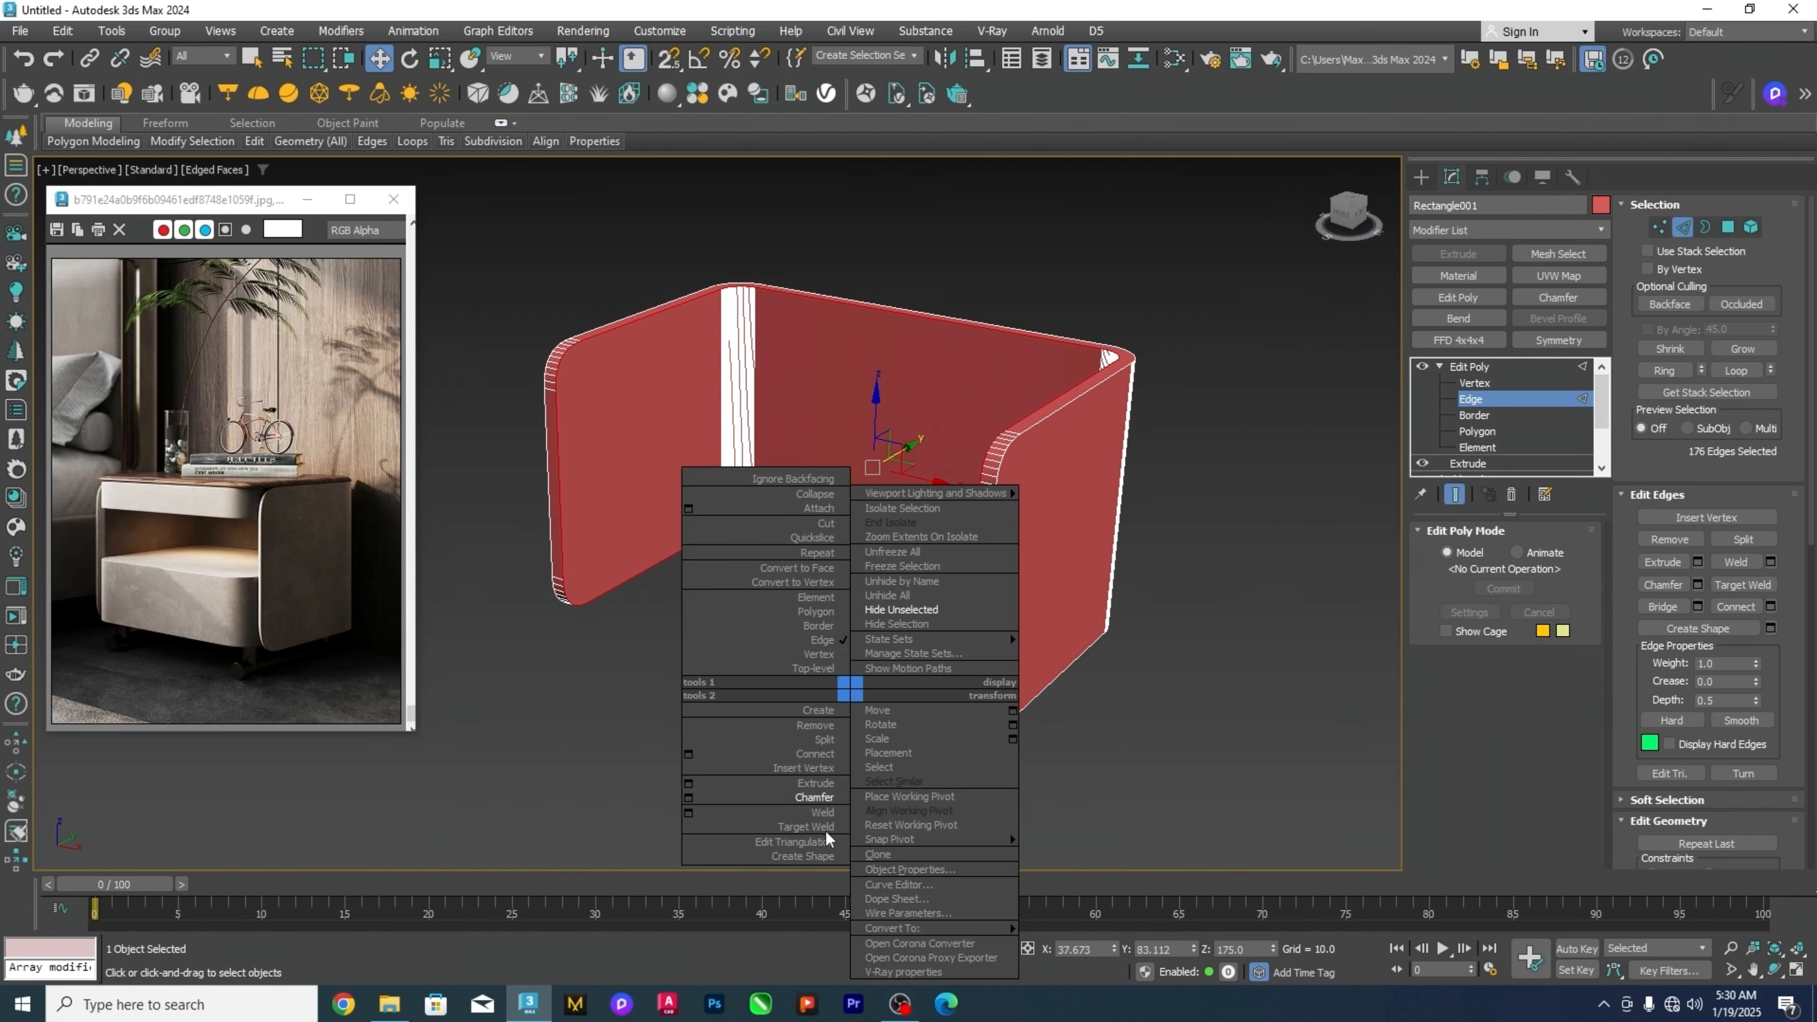
{"action": "left_click", "coordinate": [688, 798]}
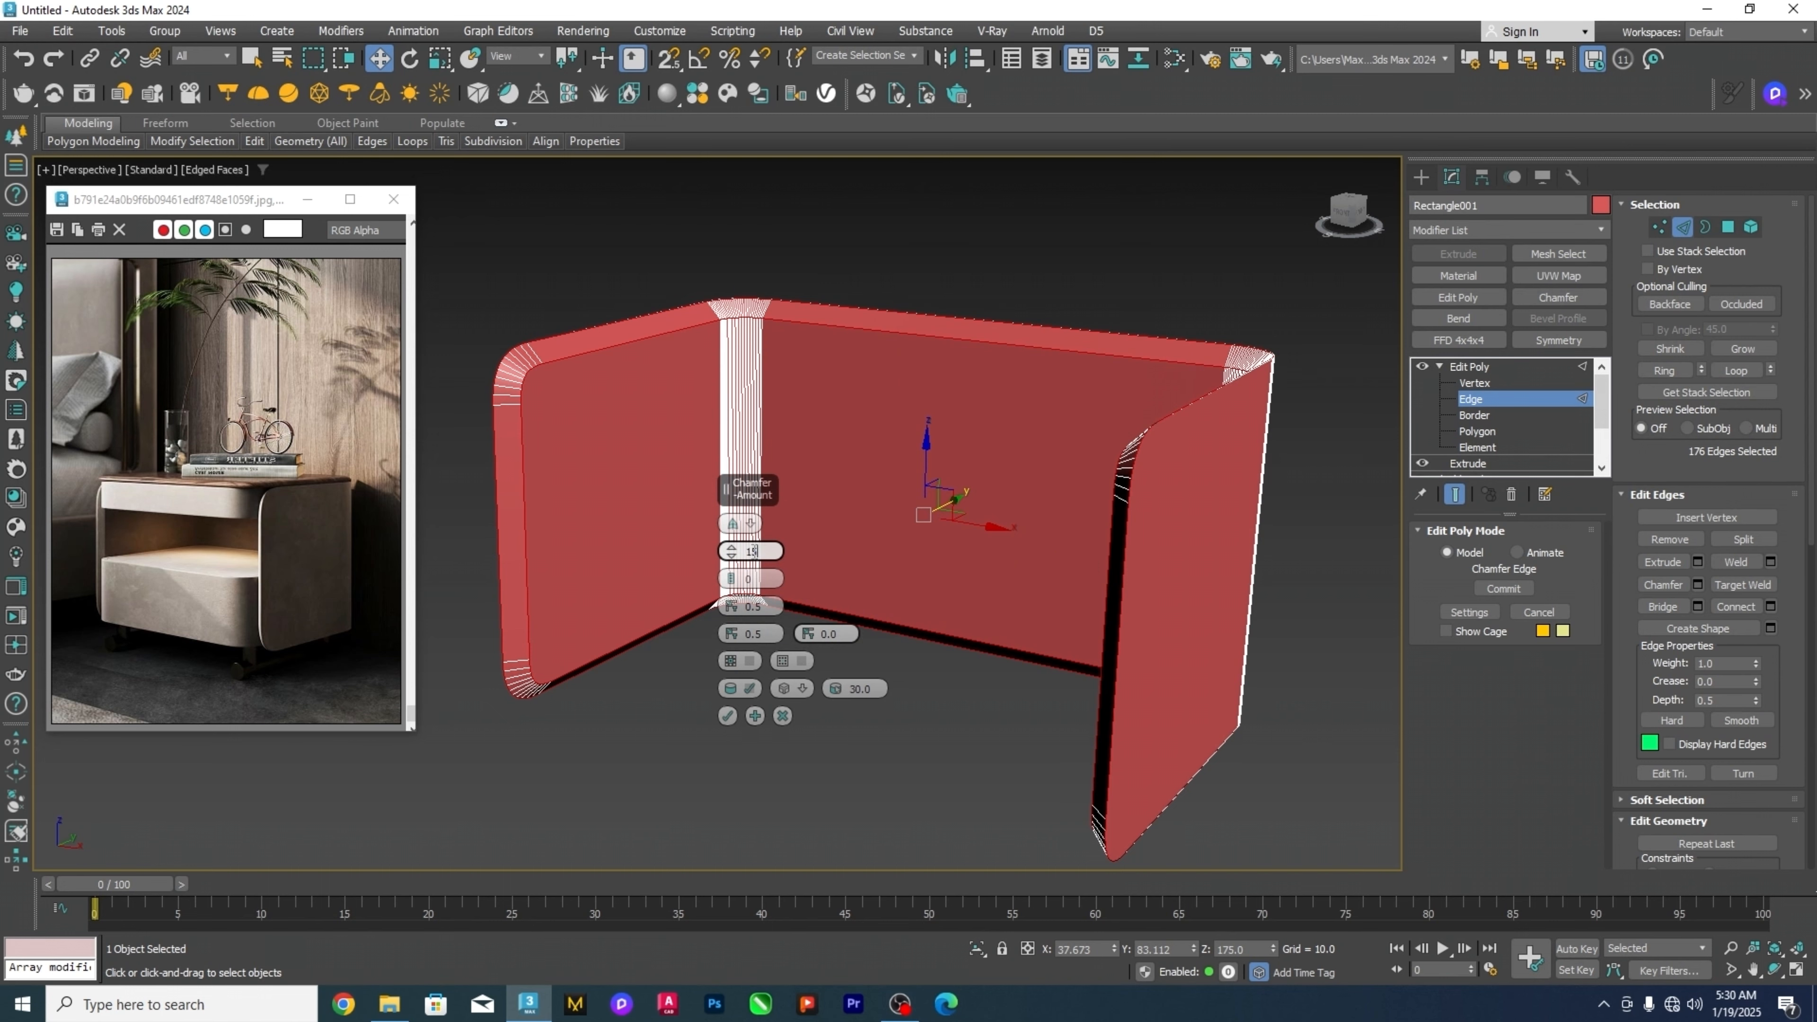
{"action": "type", "text": "15"}
{"action": "key", "text": "Return"}
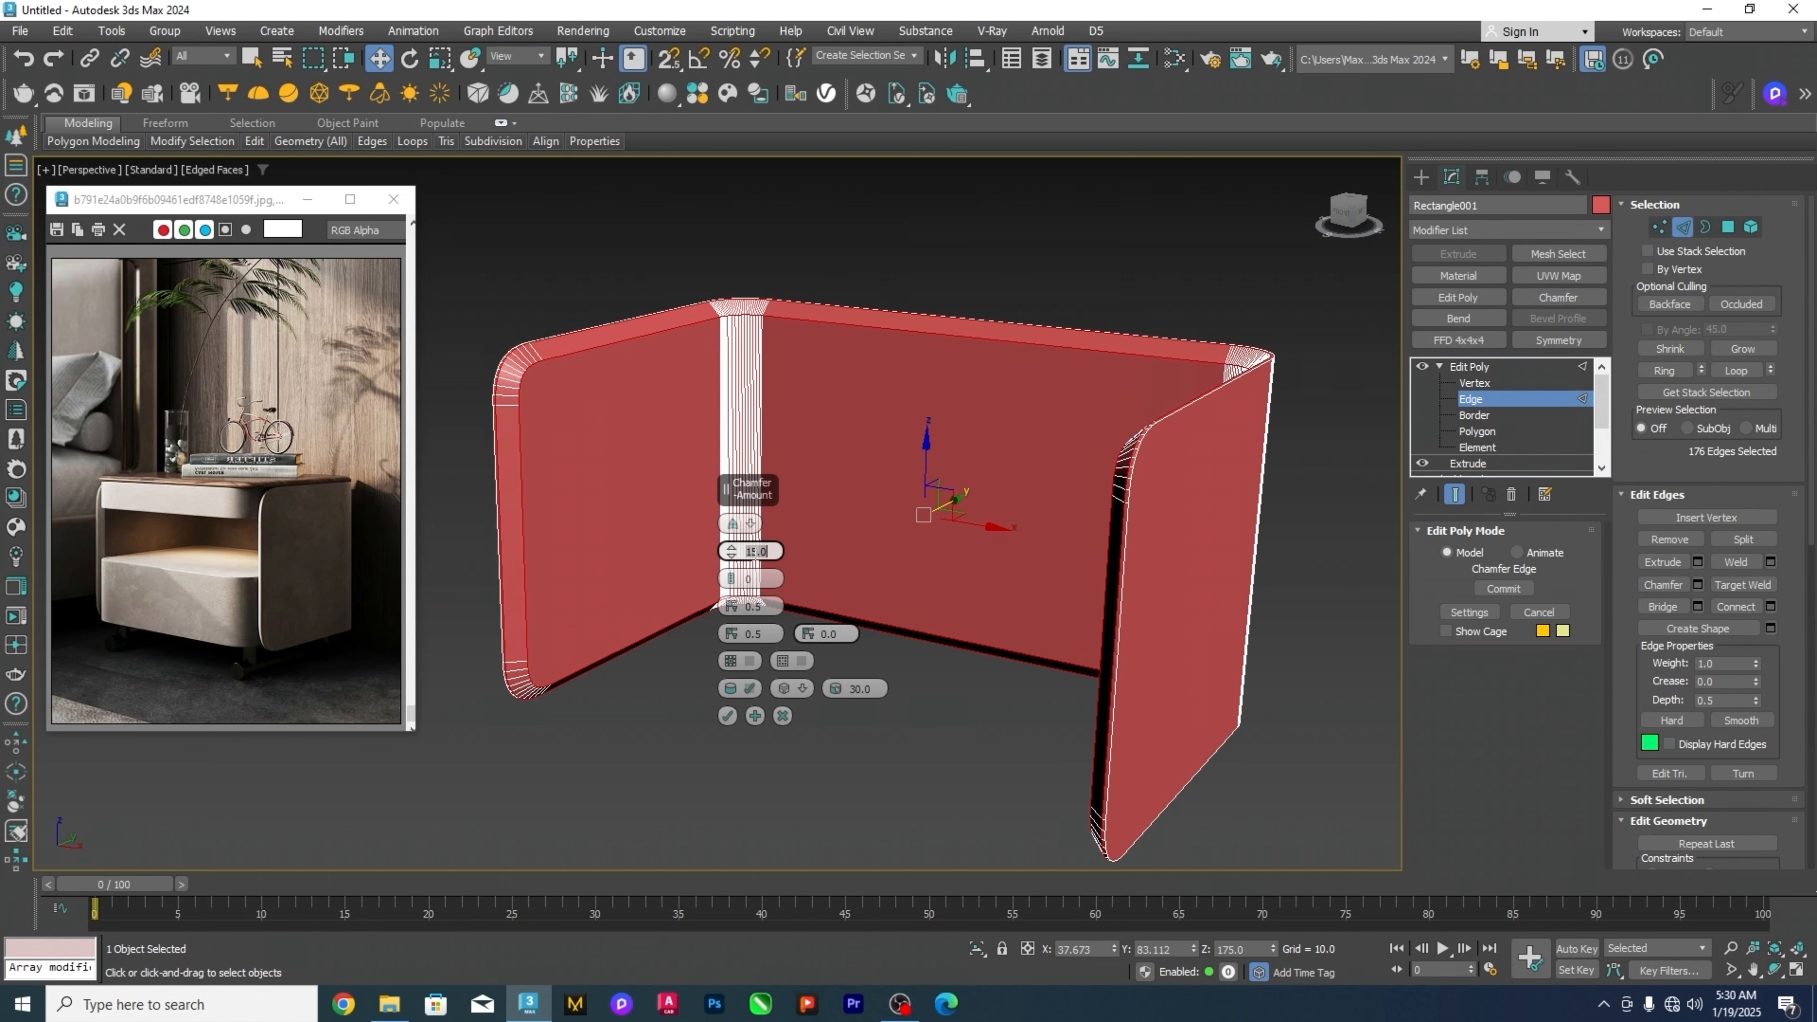
{"action": "left_click", "coordinate": [726, 716]}
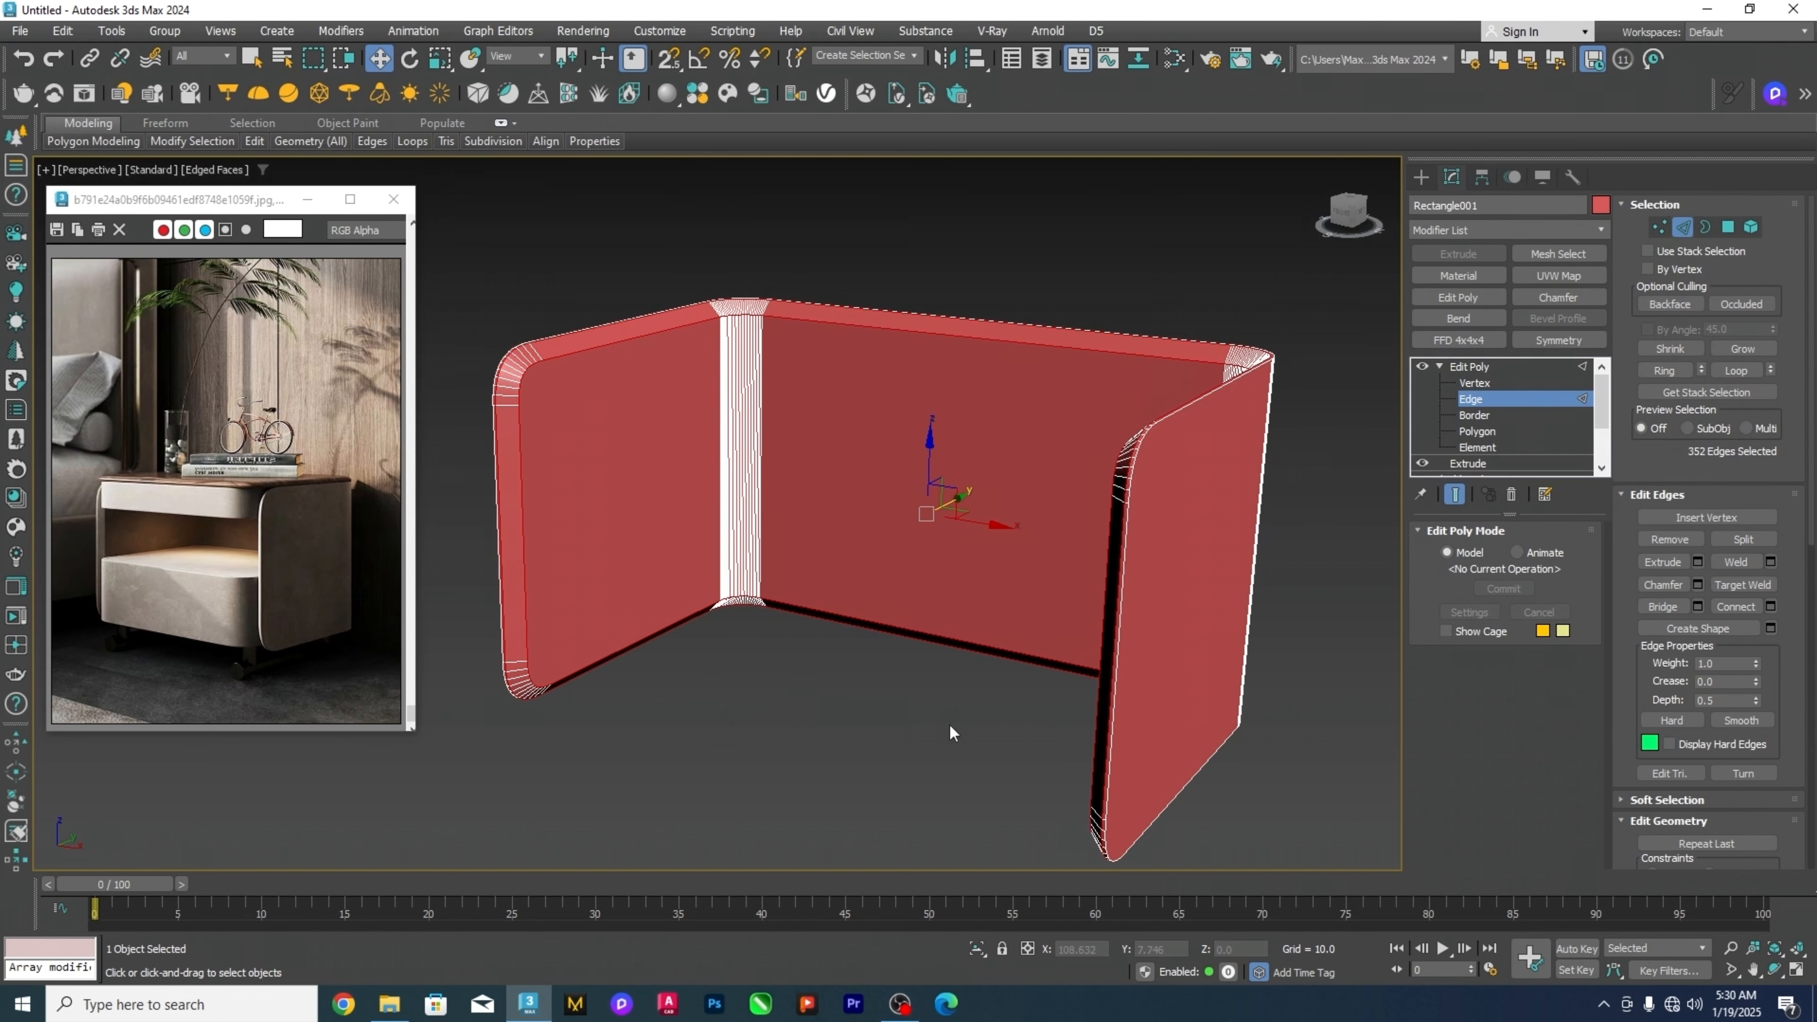
Leave edge editing, deselect the panel, turn off edged faces and end the isolation to show all parts.
{"action": "left_click", "coordinate": [1530, 395]}
{"action": "left_click", "coordinate": [1118, 226]}
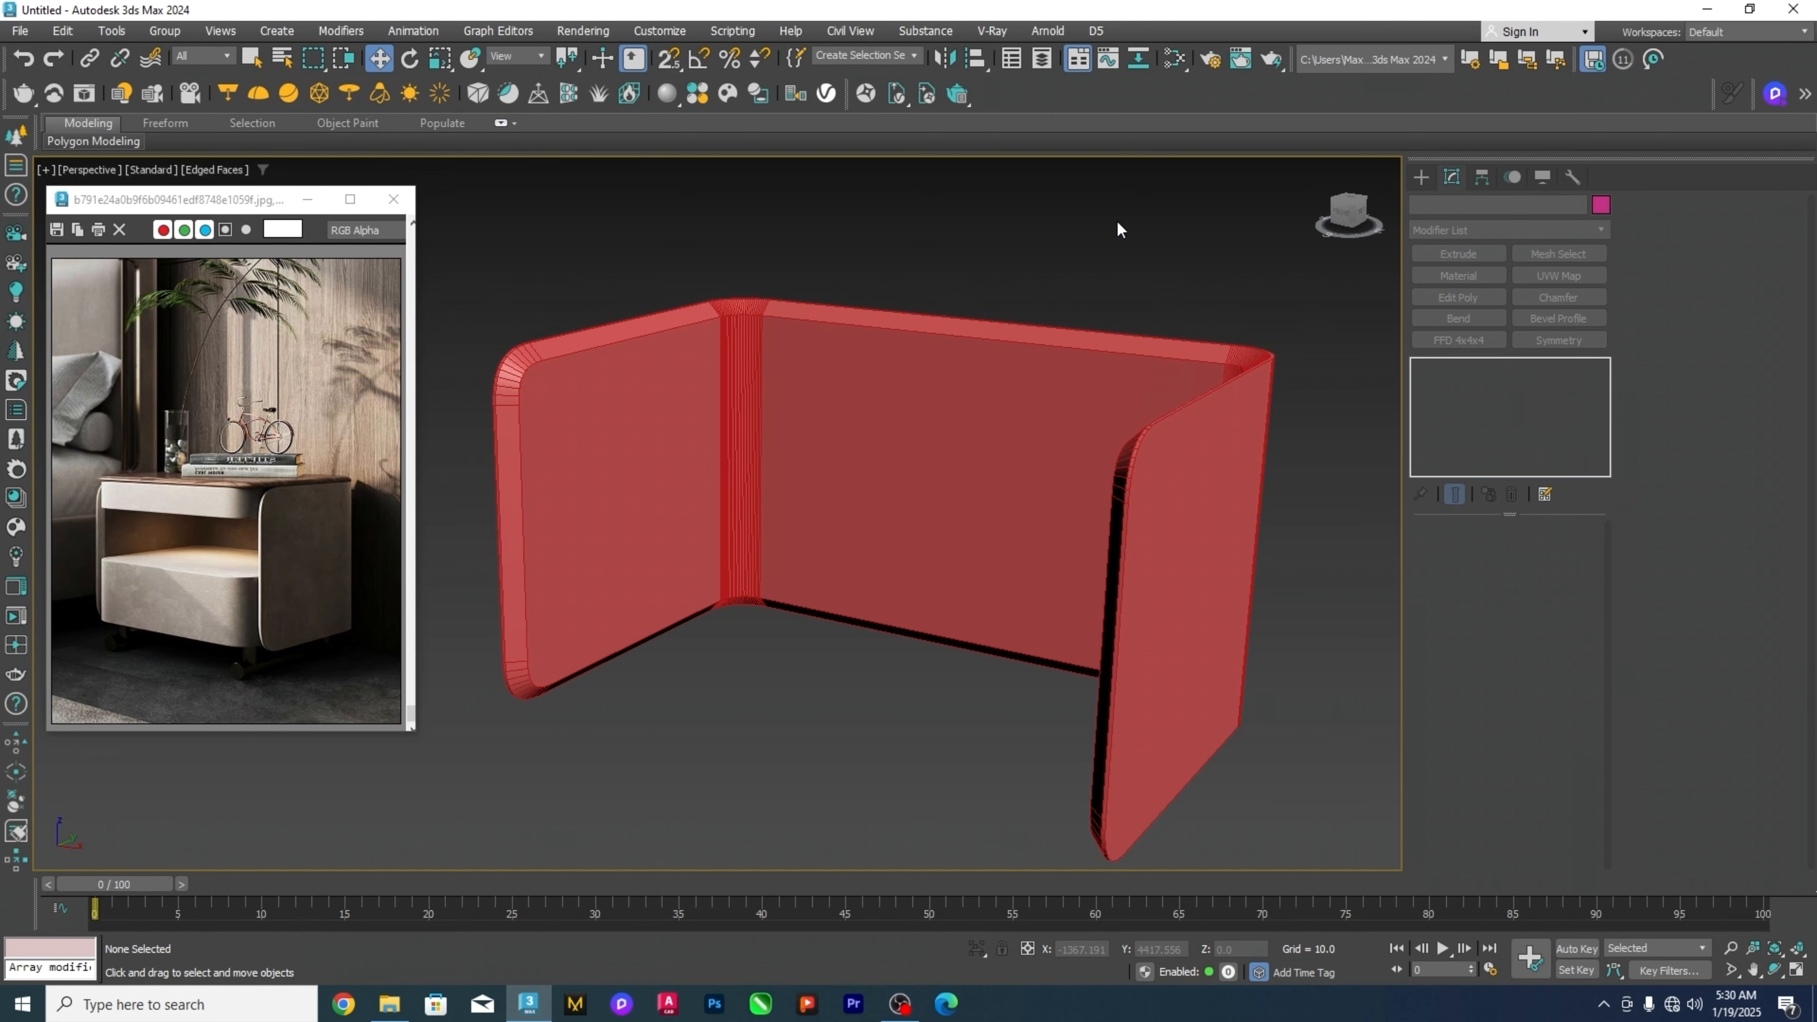
{"action": "key", "text": "F4"}
{"action": "right_click", "coordinate": [1119, 229]}
{"action": "left_click", "coordinate": [1151, 153]}
{"action": "scroll", "coordinate": [828, 564], "scroll_direction": "down", "scroll_amount": 2}
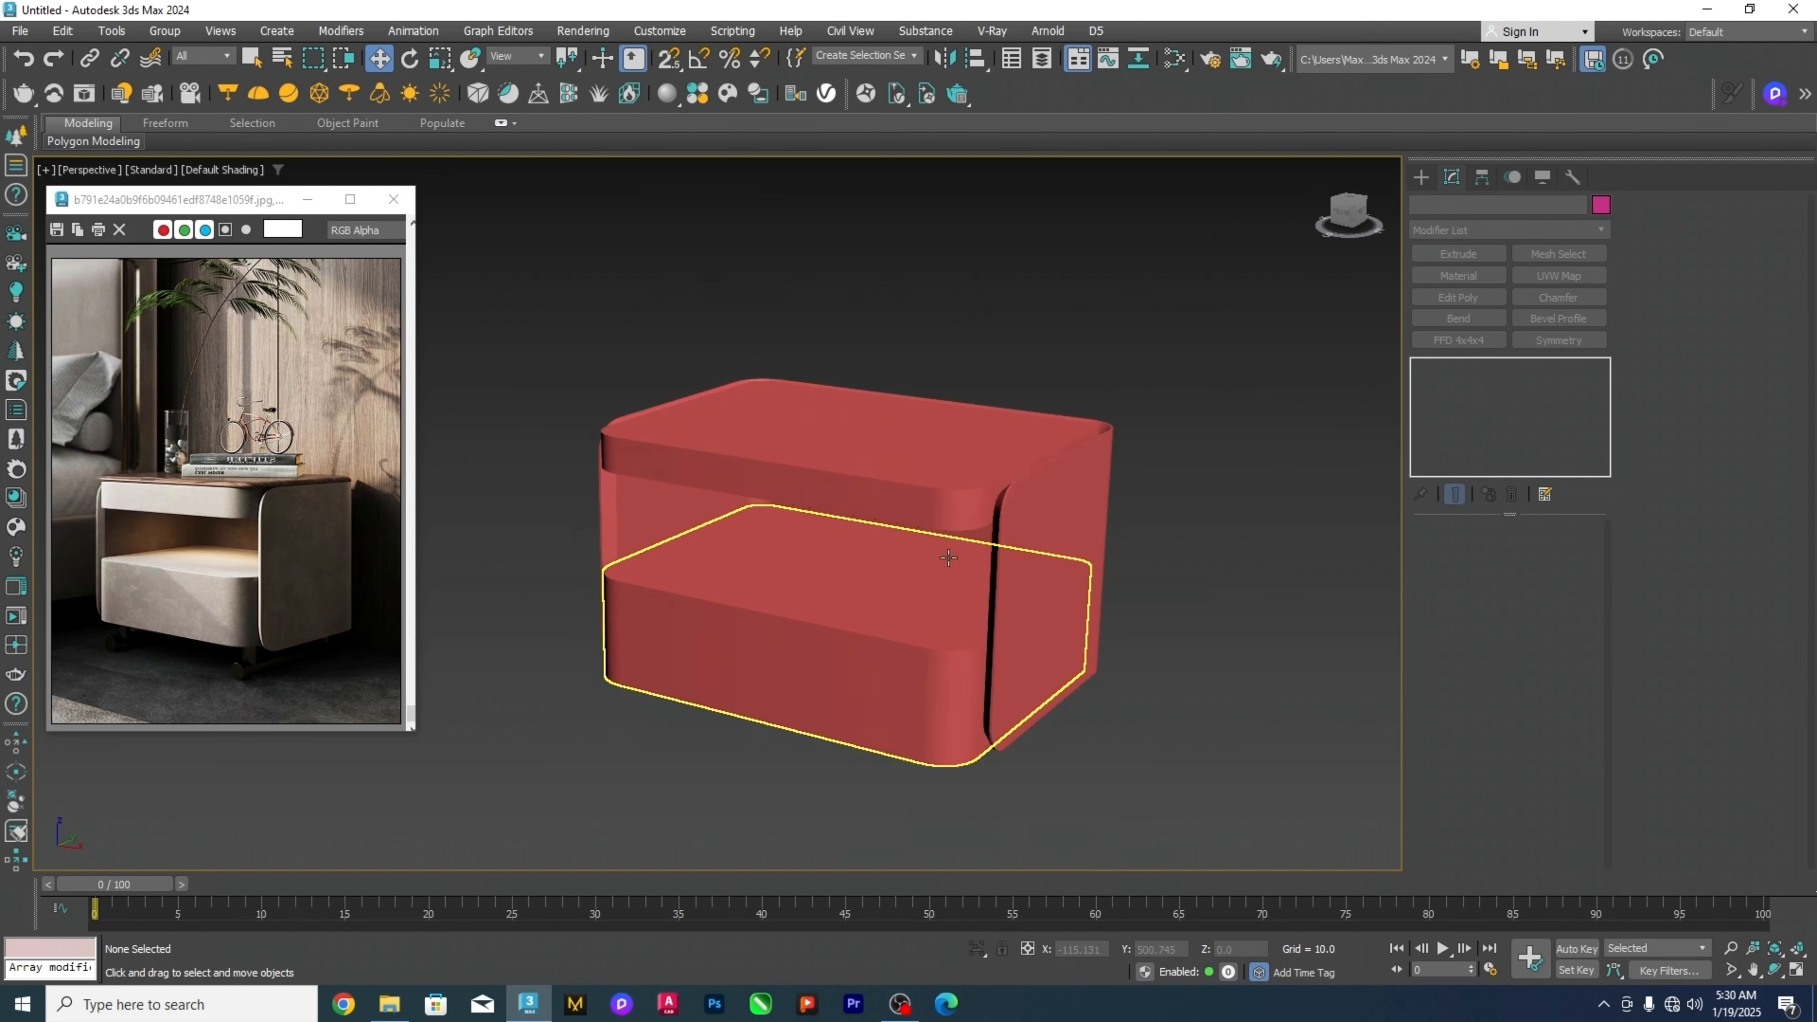
Clone the top slab upward as a copy at a Z height of about 328.
{"action": "middle_click_drag", "start_coordinate": [949, 556], "coordinate": [1211, 576], "text": "alt"}
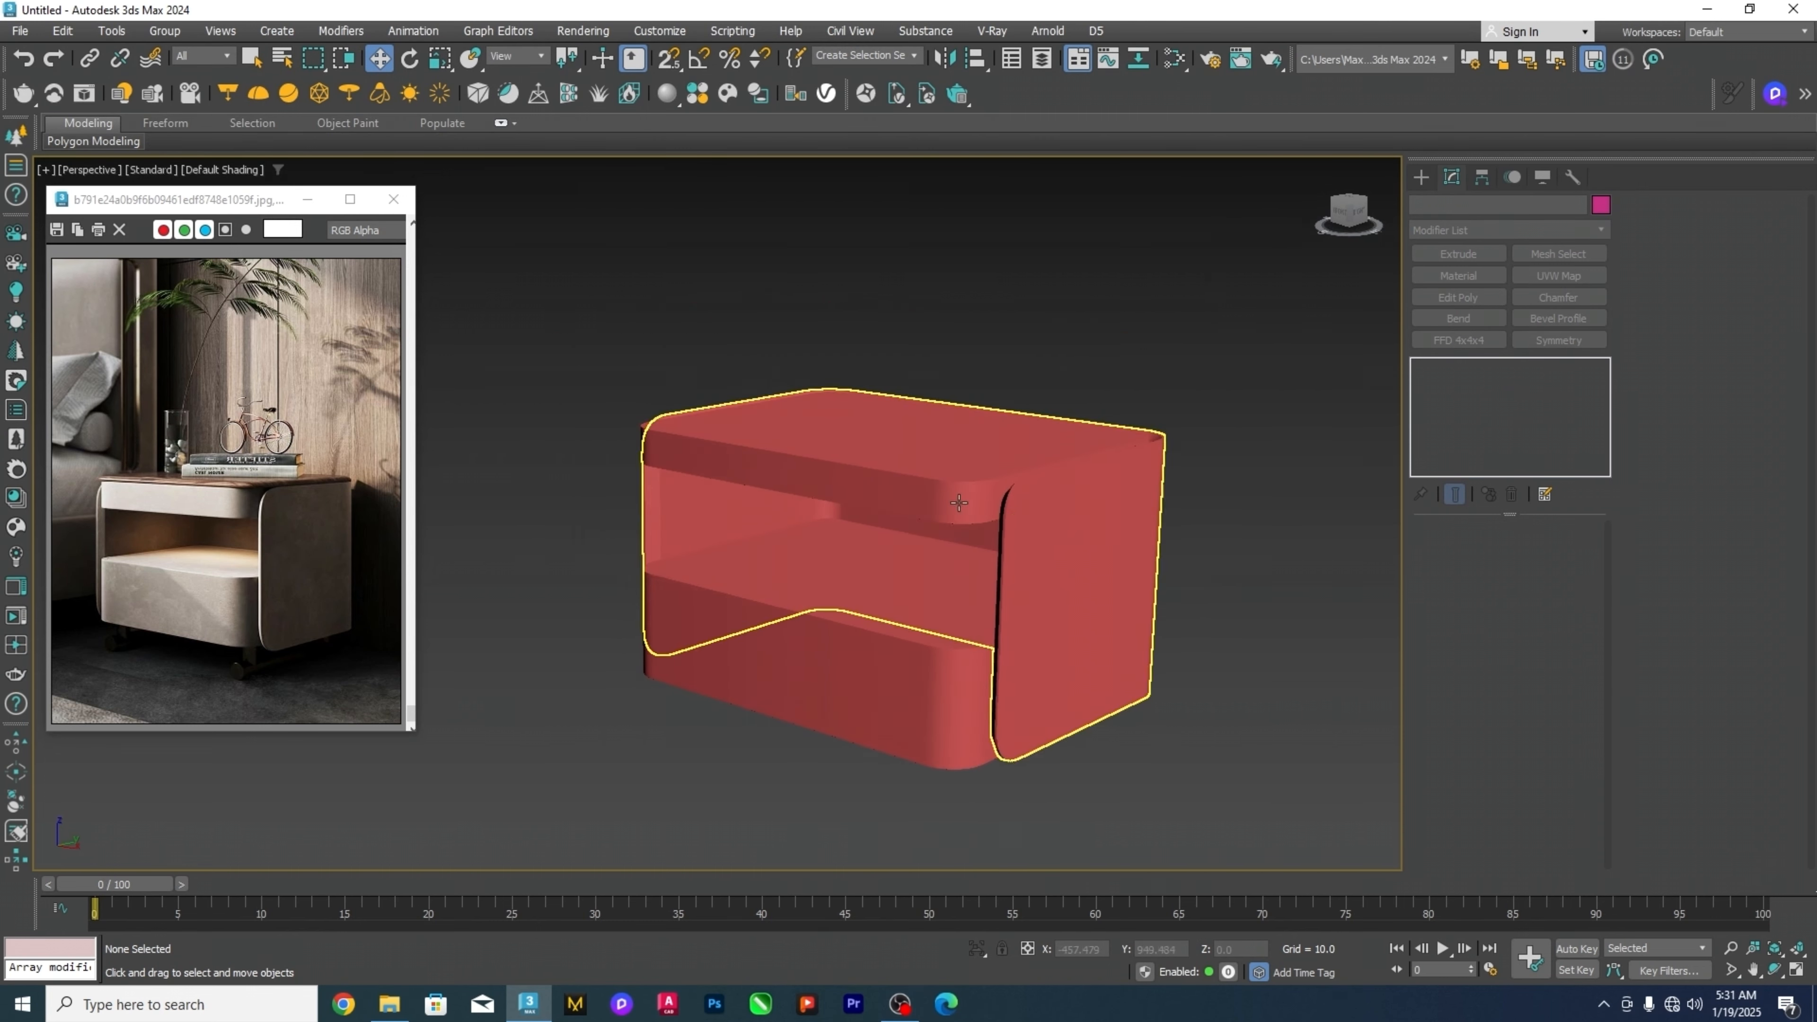
{"action": "left_click", "coordinate": [855, 458]}
{"action": "scroll", "coordinate": [919, 415], "scroll_direction": "up", "scroll_amount": 2}
{"action": "left_click_drag", "start_coordinate": [916, 437], "coordinate": [911, 393], "text": "shift"}
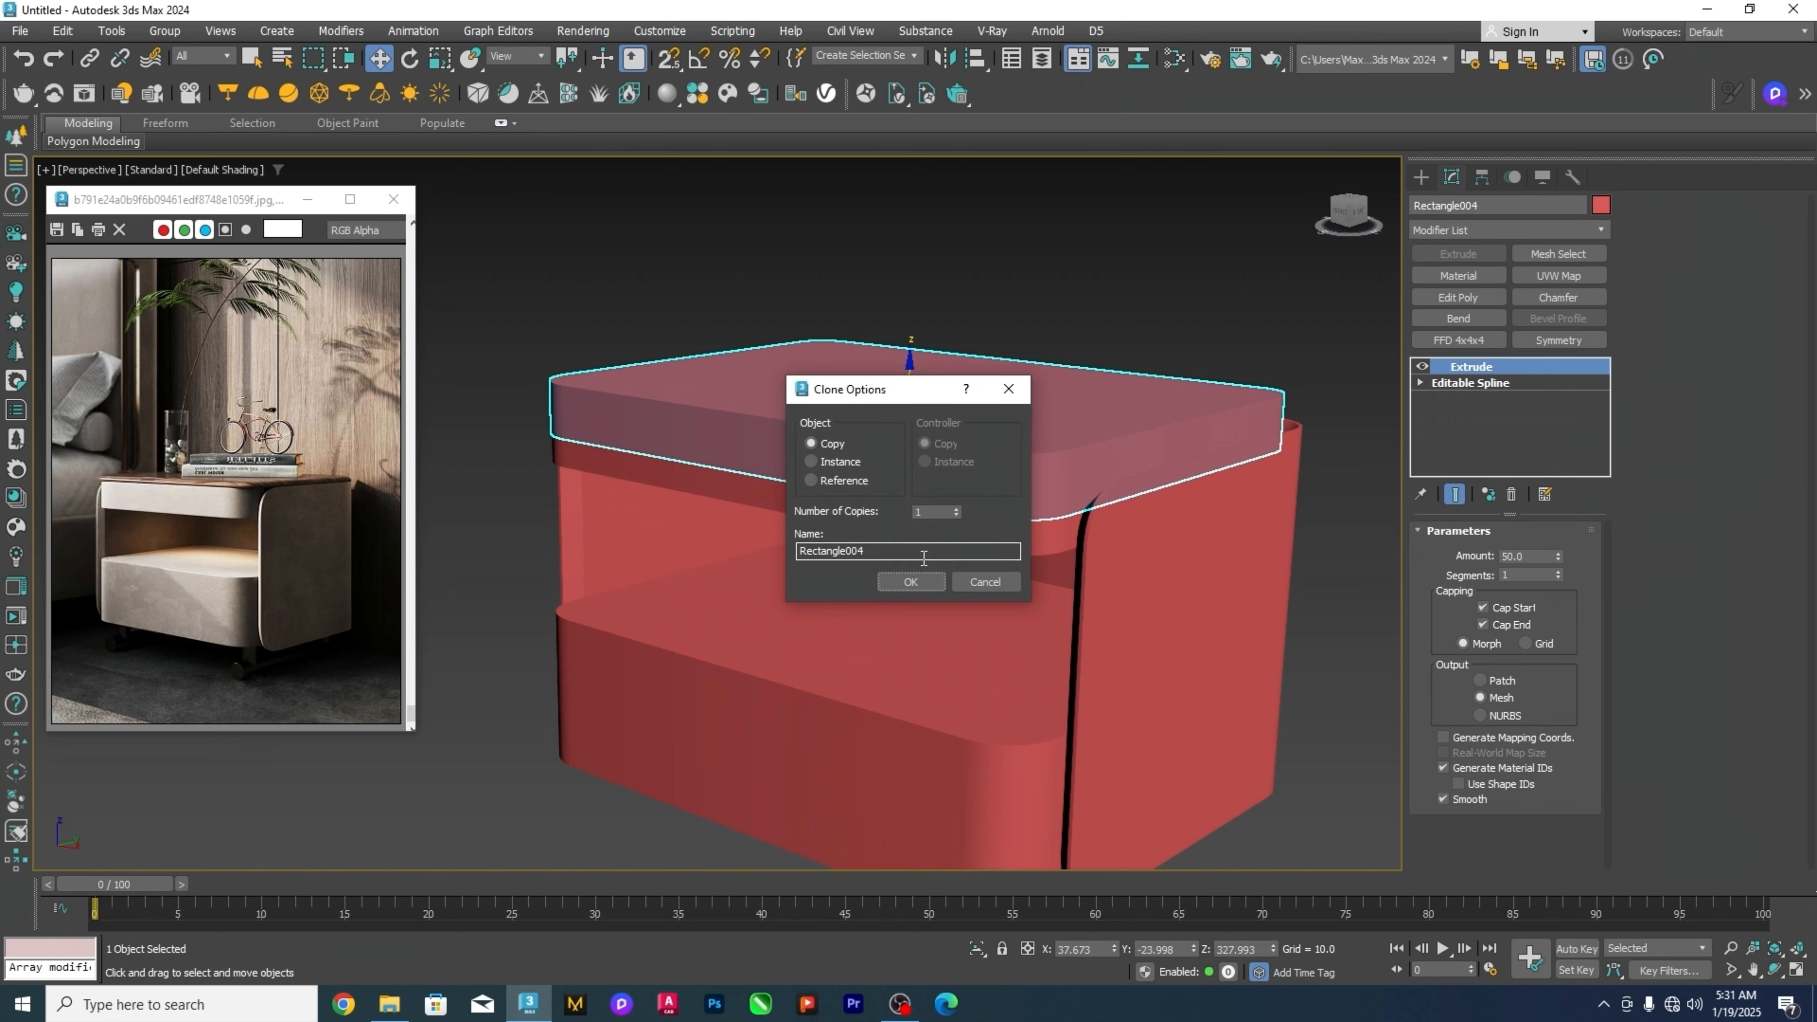
{"action": "key", "text": "Return"}
Align the slab copy on top of the original slab on the Z axis, minimum to maximum.
{"action": "key", "text": "alt+a"}
{"action": "left_click", "coordinate": [1034, 528]}
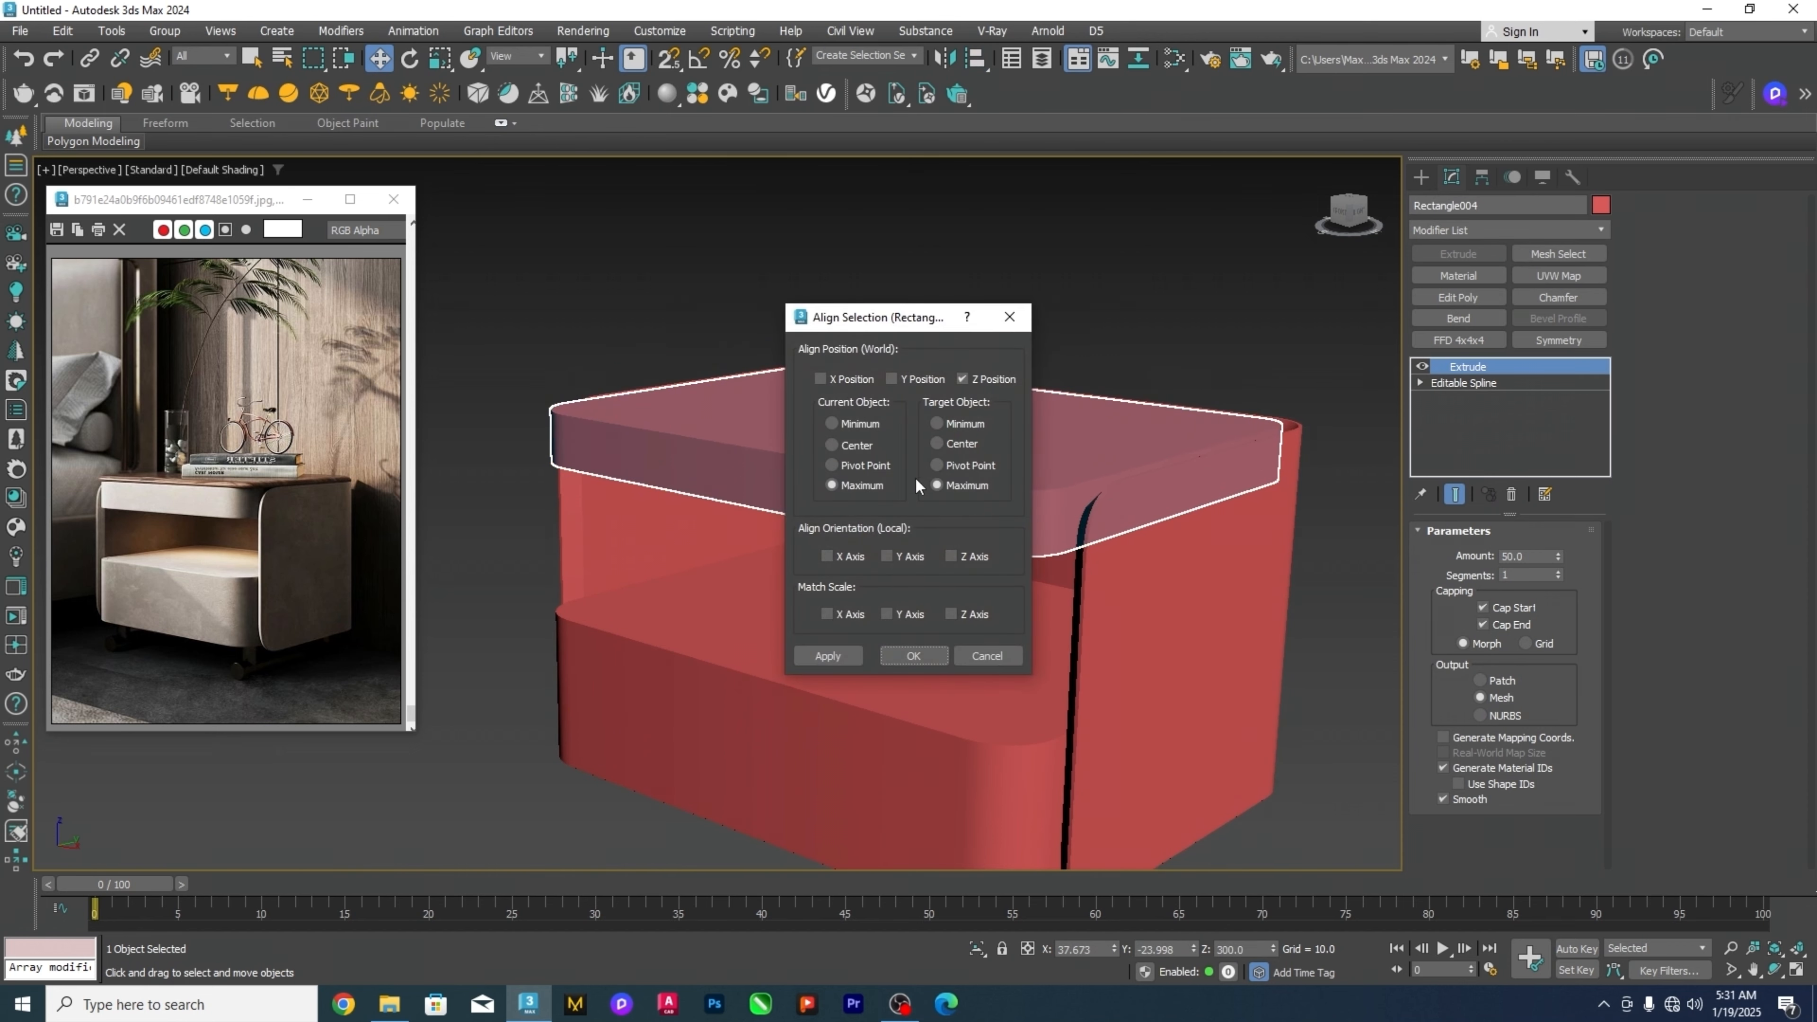
{"action": "left_click", "coordinate": [854, 421]}
{"action": "left_click", "coordinate": [923, 655]}
{"action": "middle_click_drag", "start_coordinate": [1007, 528], "coordinate": [996, 547]}
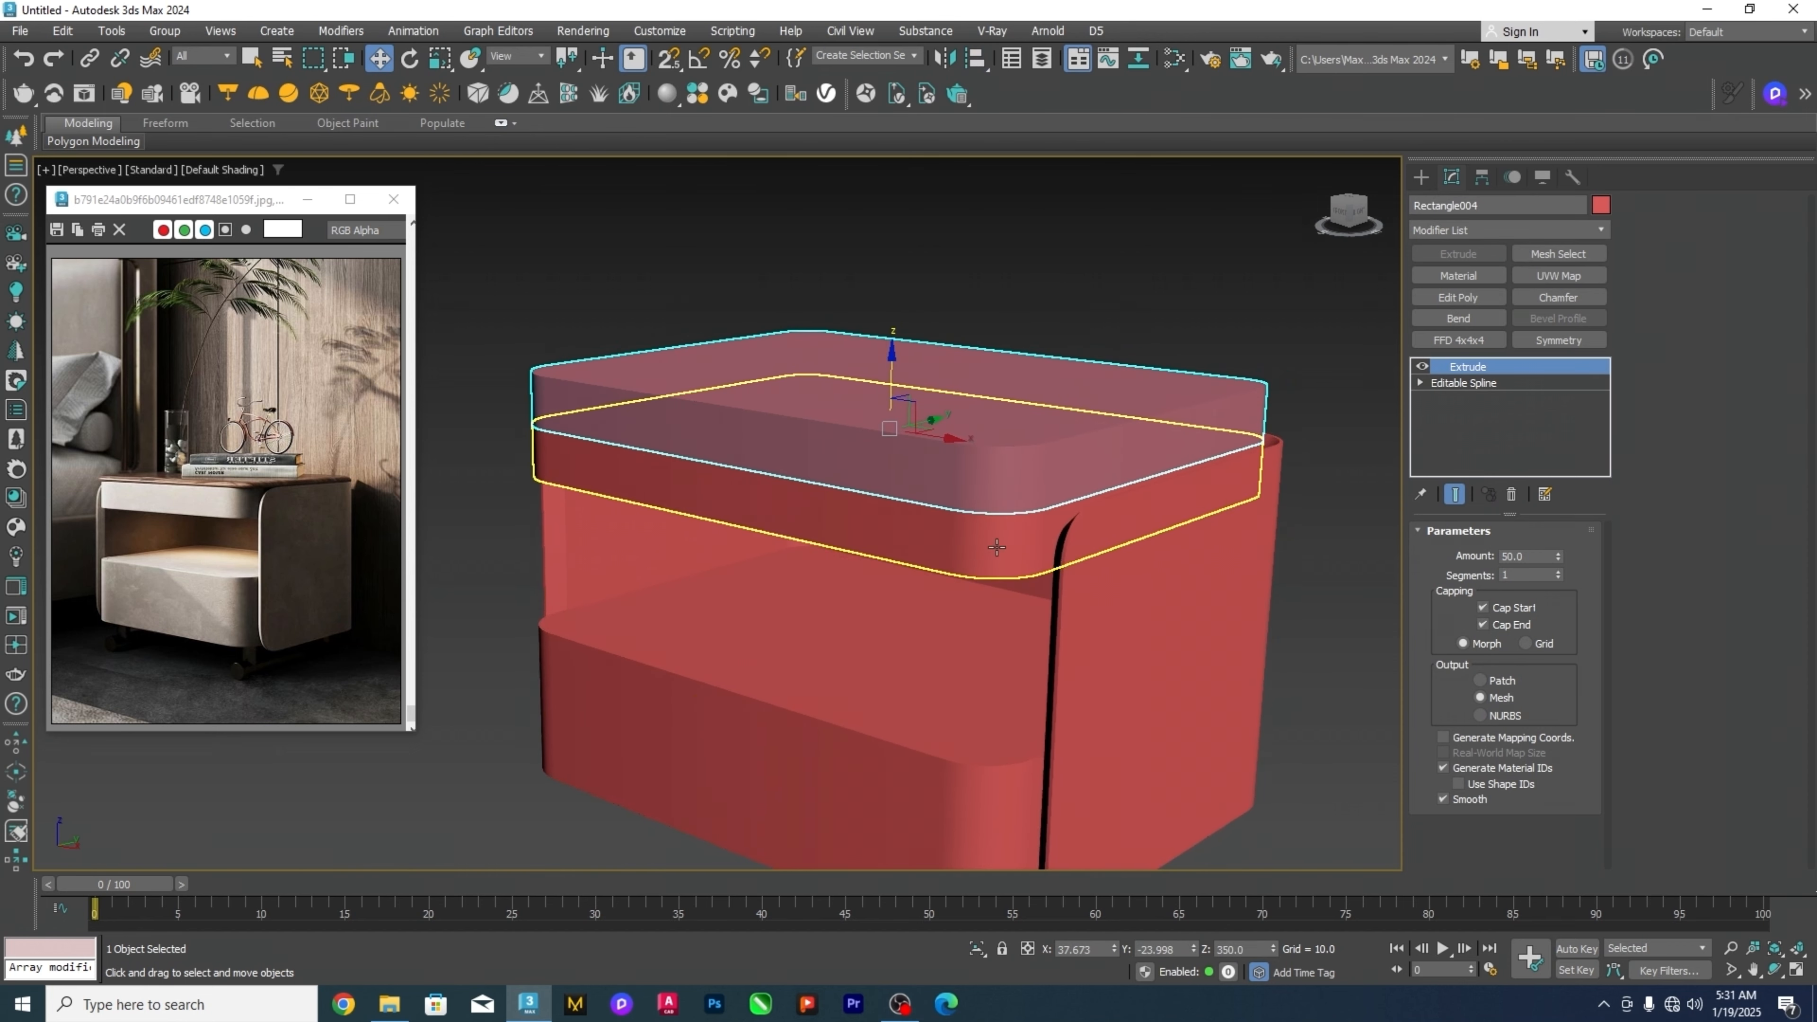
Outline the base spline of the upper slab copy by -20 to form a larger outer contour.
{"action": "left_click", "coordinate": [1421, 382]}
{"action": "left_click", "coordinate": [1439, 414]}
{"action": "left_click", "coordinate": [1447, 430]}
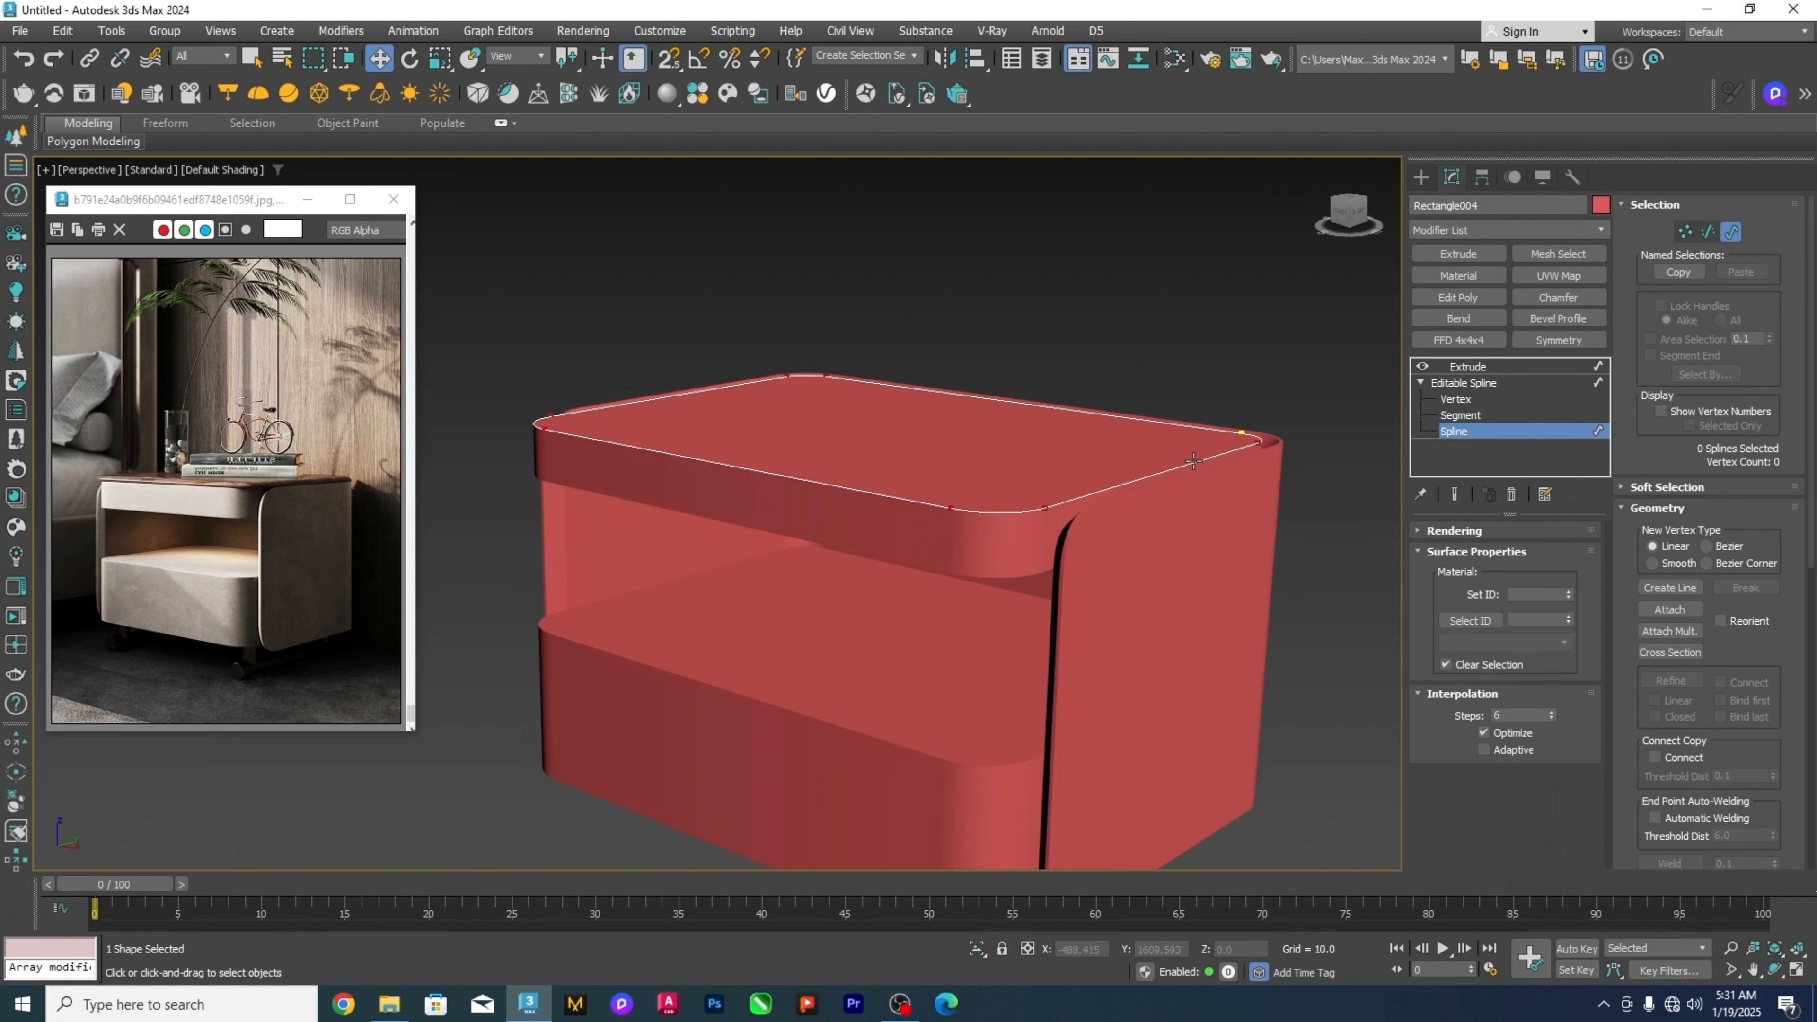
{"action": "left_click", "coordinate": [1194, 461]}
{"action": "scroll", "coordinate": [1737, 629], "scroll_direction": "down", "scroll_amount": 3}
{"action": "scroll", "coordinate": [1620, 748], "scroll_direction": "down", "scroll_amount": 1}
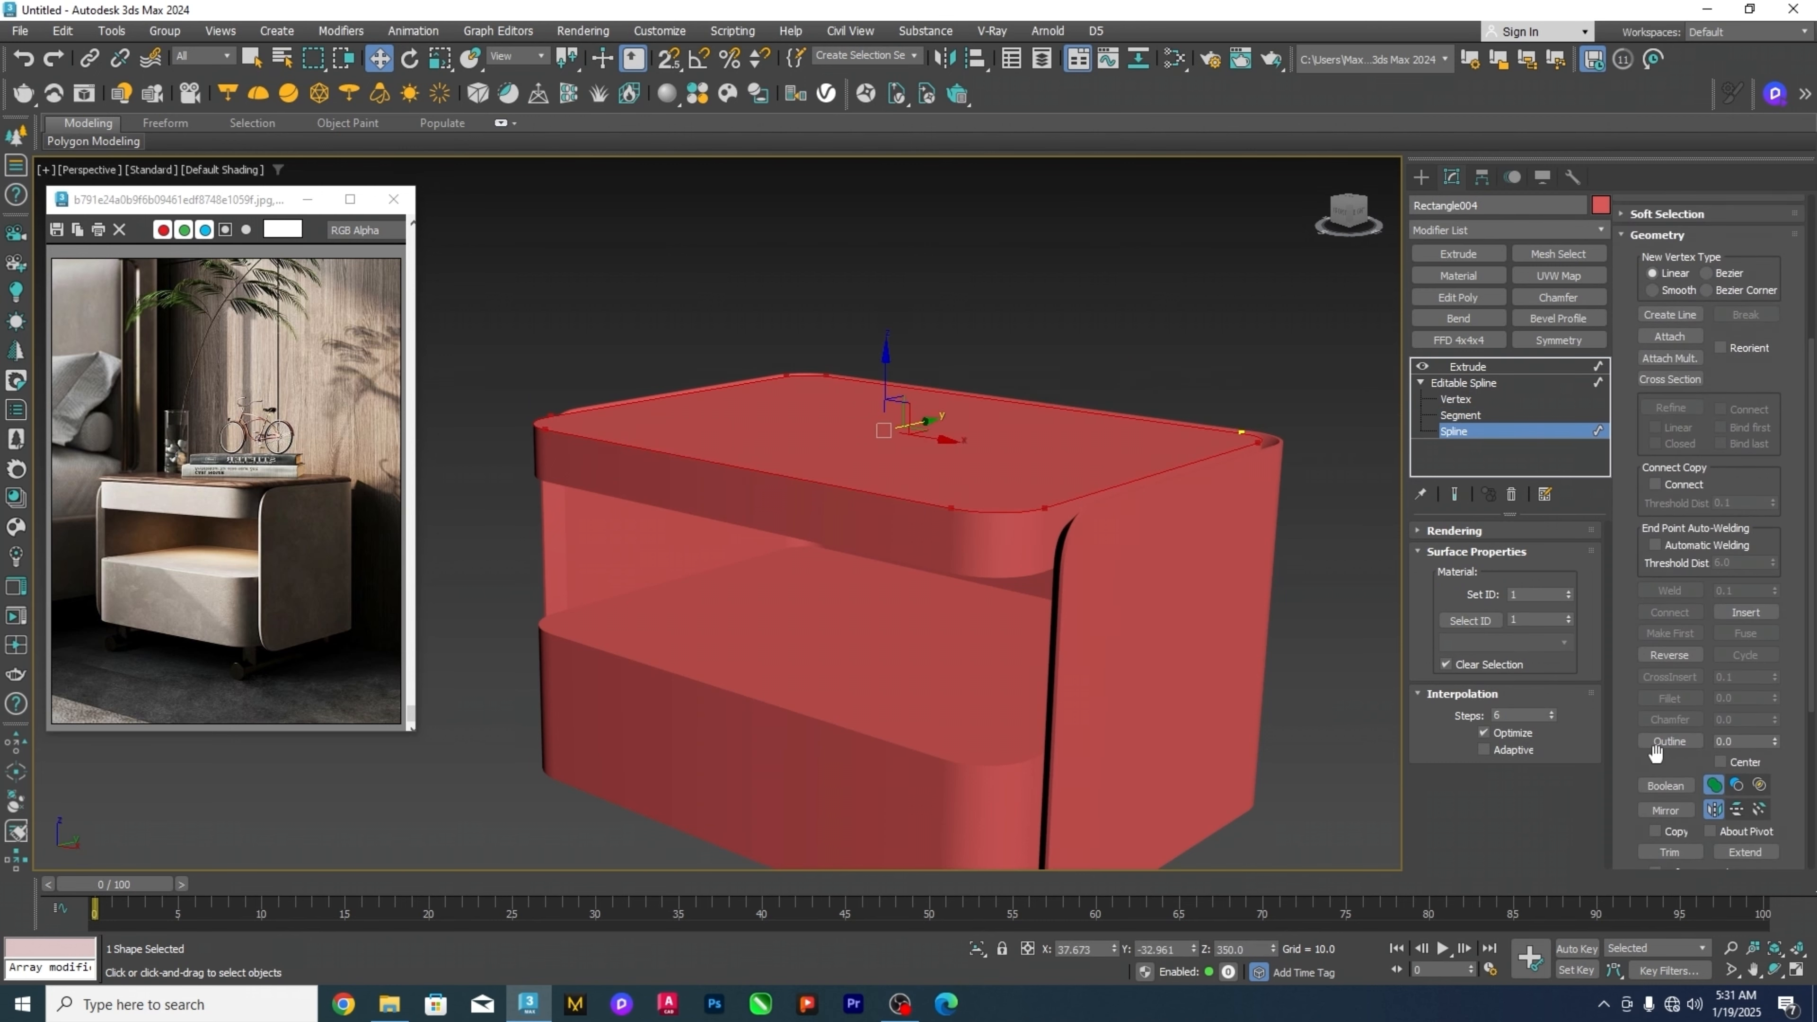
{"action": "left_click", "coordinate": [1670, 741]}
{"action": "key", "text": "ctrl+z"}
{"action": "left_click_drag", "start_coordinate": [1748, 741], "coordinate": [1575, 737]}
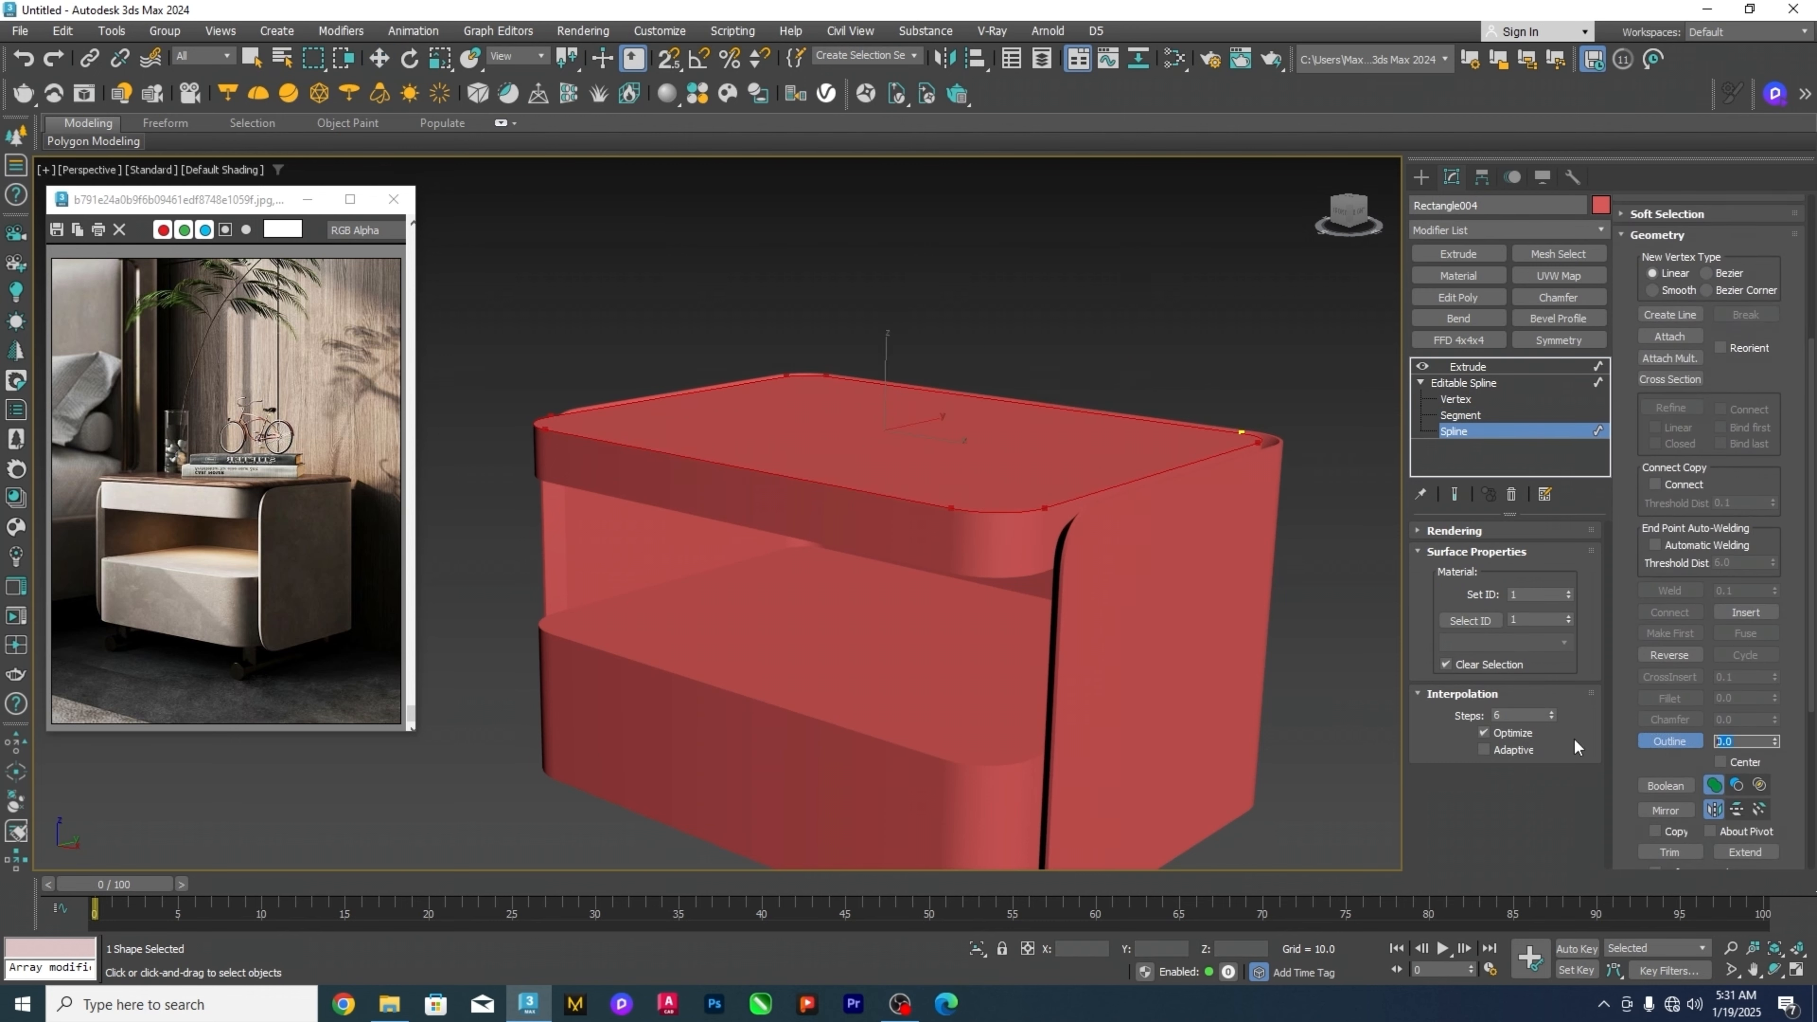
{"action": "type", "text": "-20"}
{"action": "key", "text": "Return"}
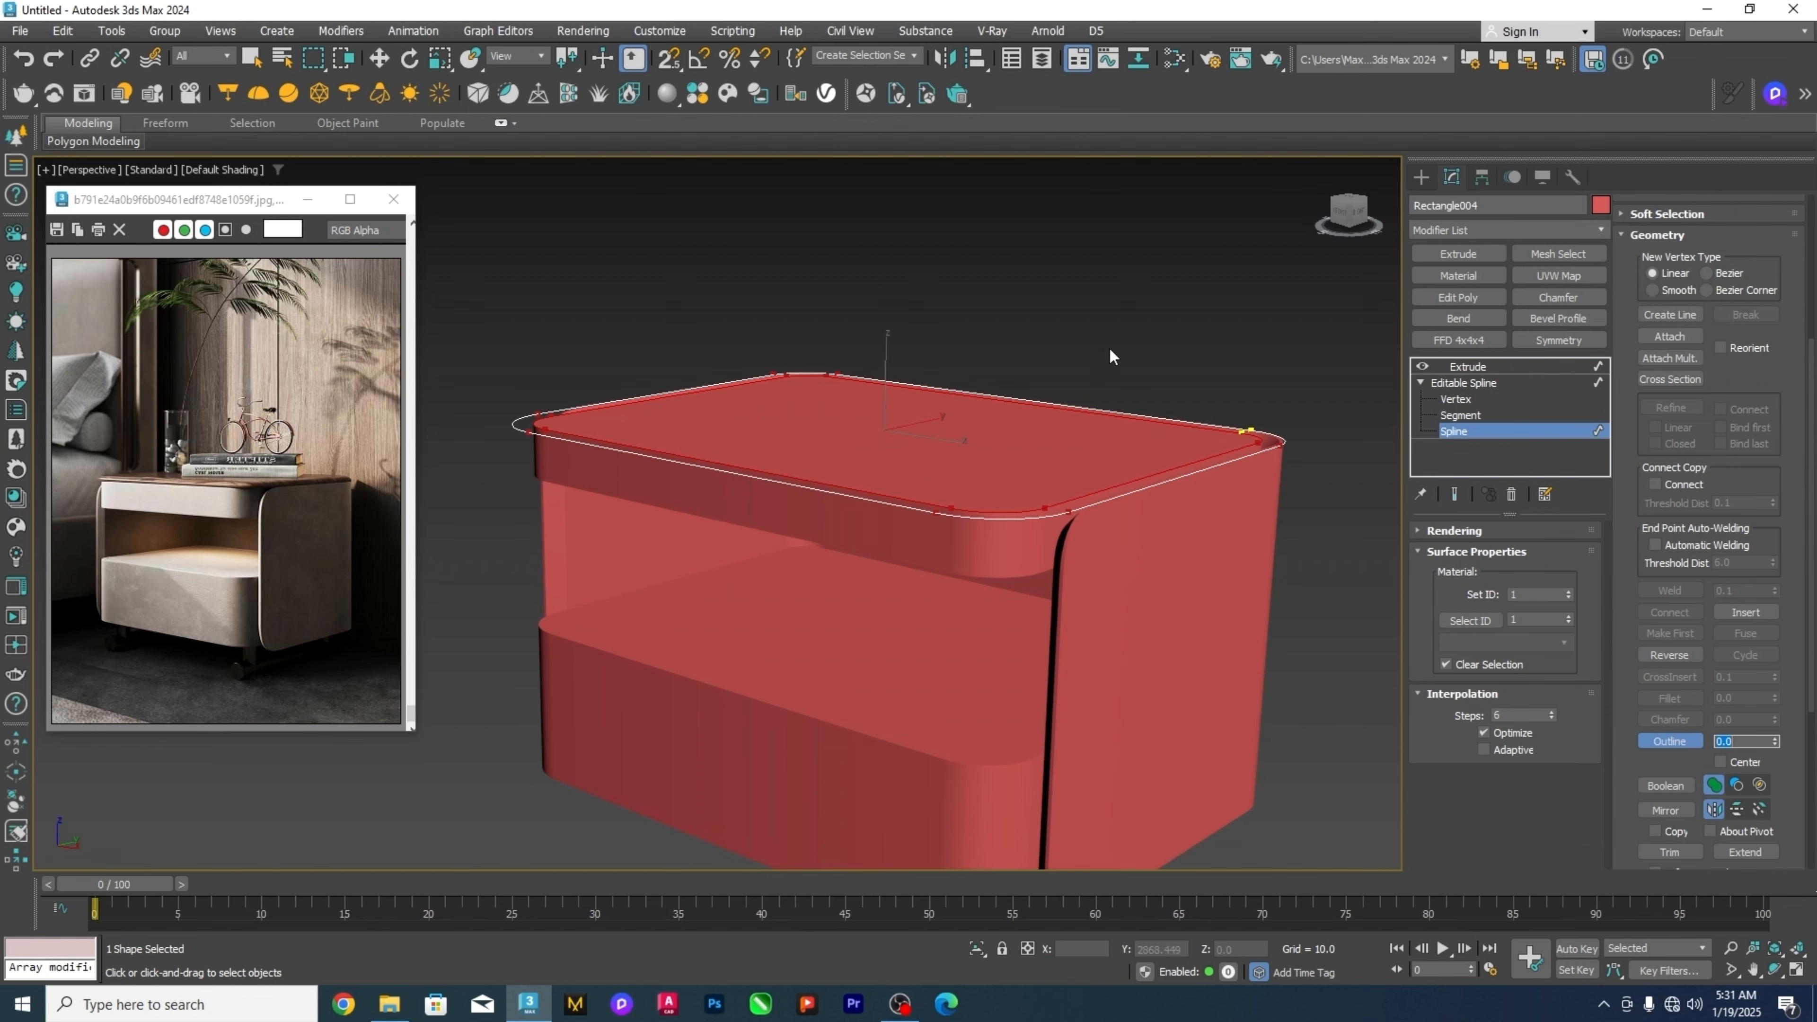
Delete the original inner spline of the slab copy, leave spline editing and deselect the slab.
{"action": "middle_click_drag", "start_coordinate": [1109, 347], "coordinate": [1114, 355], "text": "alt"}
{"action": "key", "text": "Delete"}
{"action": "left_click", "coordinate": [1462, 383]}
{"action": "left_click", "coordinate": [1329, 358]}
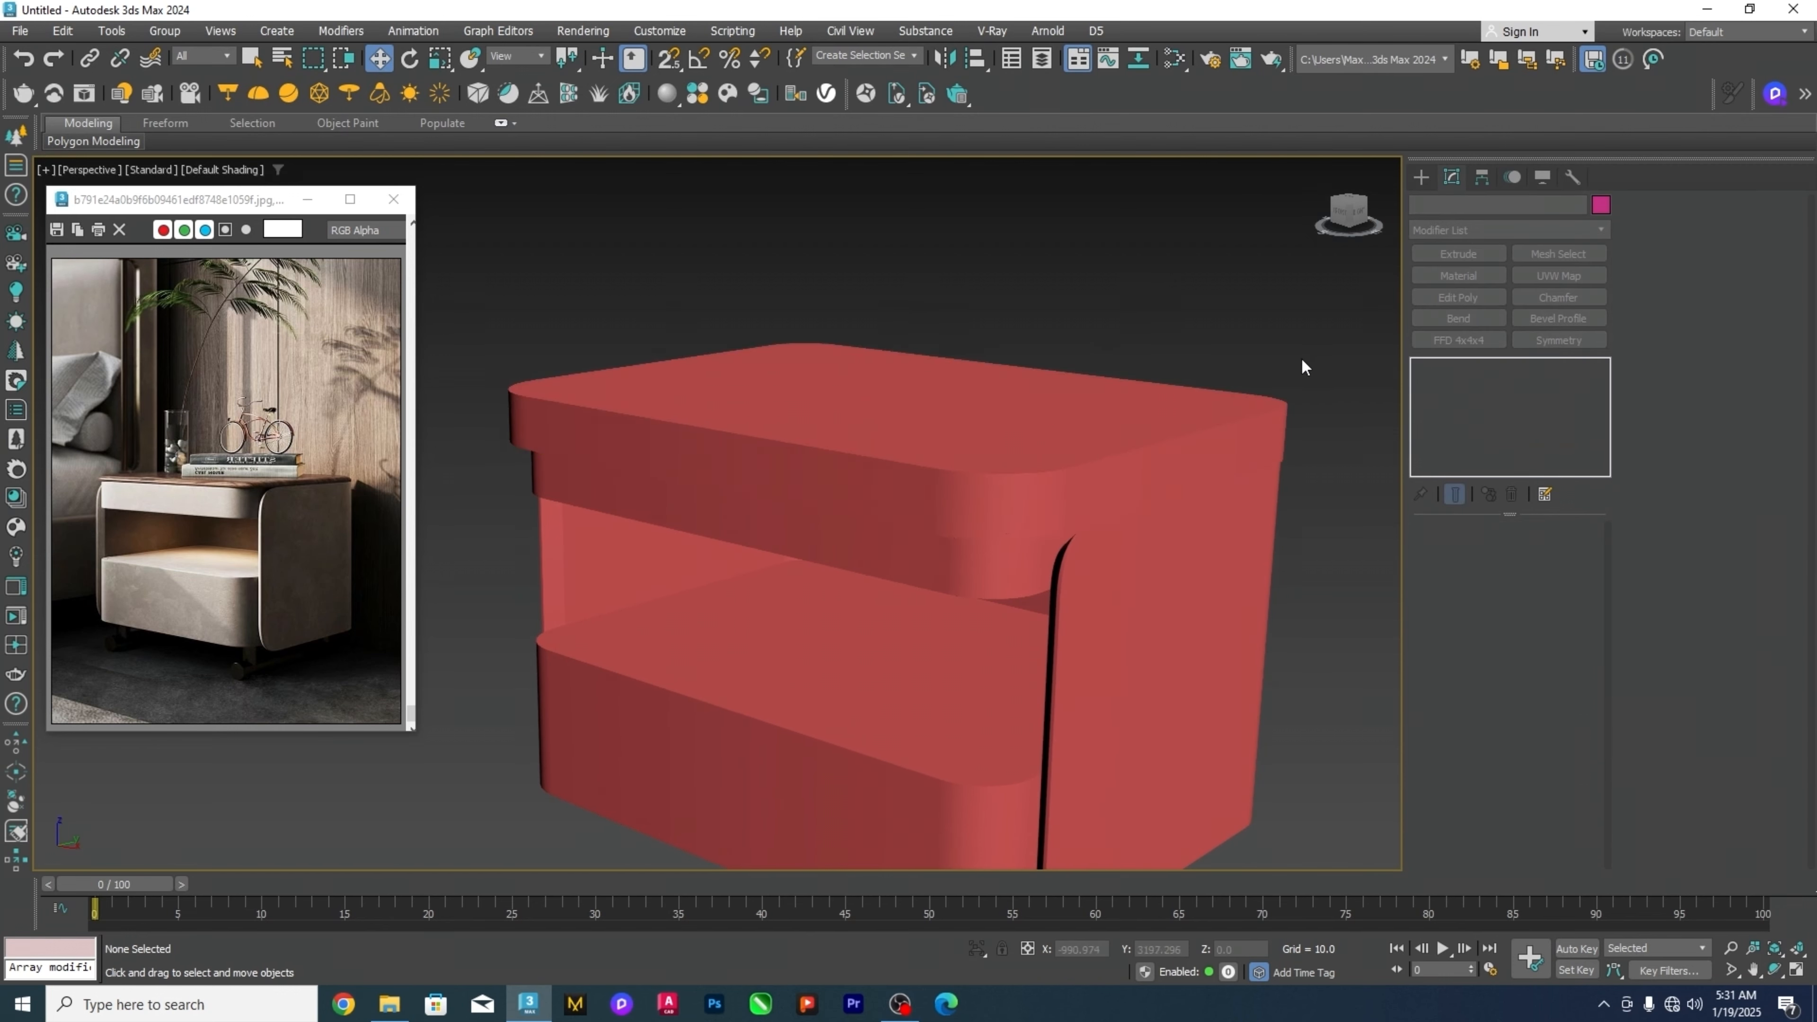
Set the extrusion amount of the enlarged top slab to 18 and deselect it.
{"action": "left_click", "coordinate": [1245, 423]}
{"action": "double_click", "coordinate": [1532, 557]}
{"action": "type", "text": "1"}
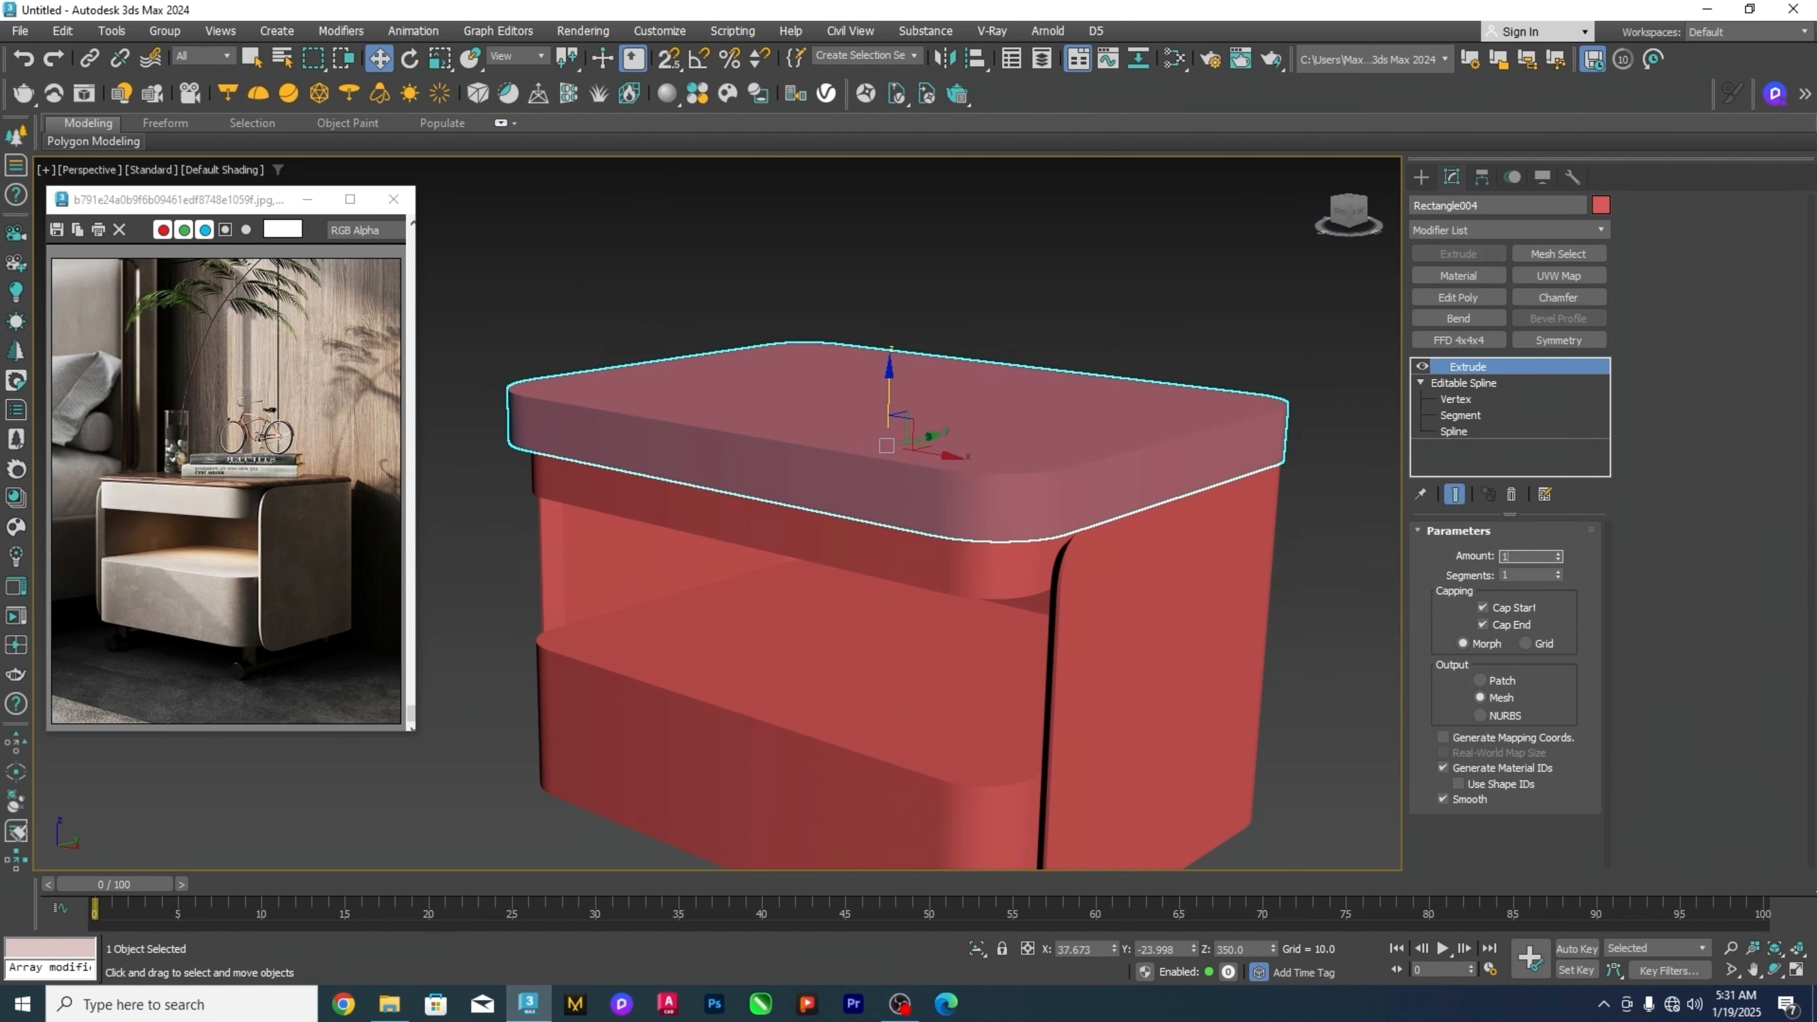
{"action": "type", "text": "8"}
{"action": "key", "text": "Return"}
{"action": "left_click", "coordinate": [741, 188]}
{"action": "middle_click_drag", "start_coordinate": [1049, 379], "coordinate": [1074, 317], "text": "alt"}
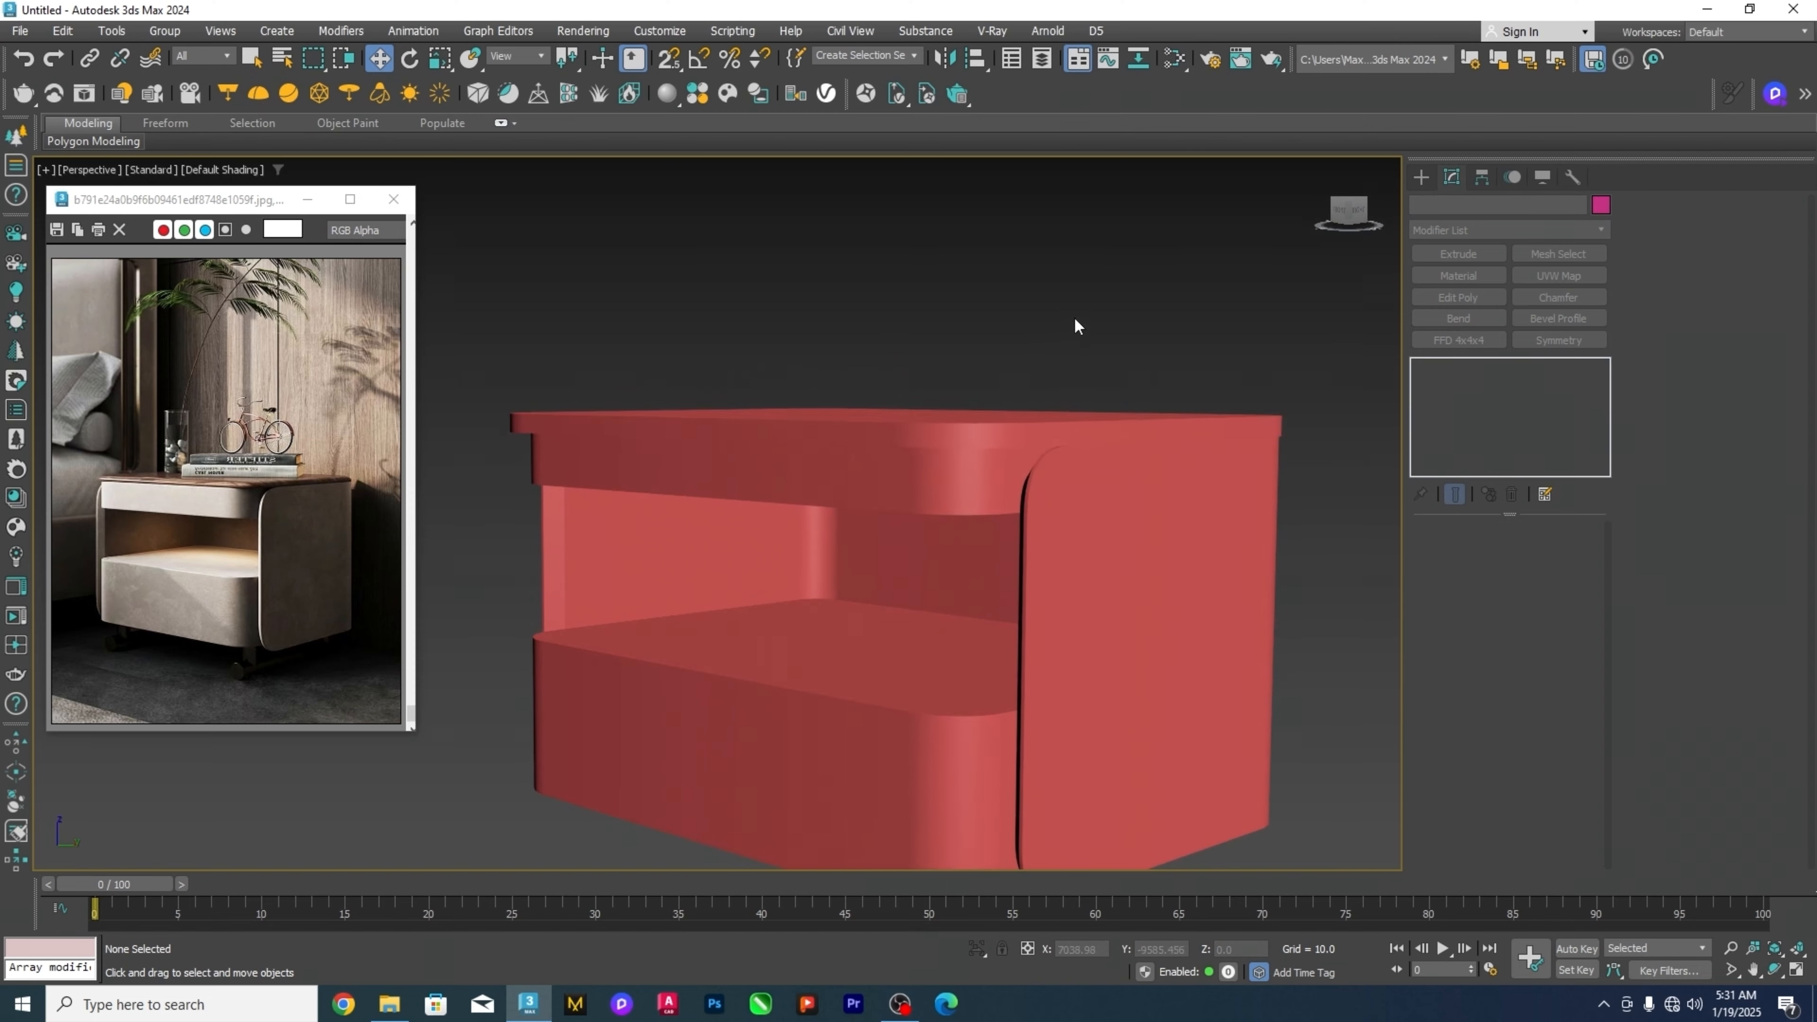
Add an Edit Poly modifier to the thin top slab and enter edge editing.
{"action": "scroll", "coordinate": [970, 430], "scroll_direction": "up", "scroll_amount": 2}
{"action": "left_click", "coordinate": [966, 433]}
{"action": "scroll", "coordinate": [966, 432], "scroll_direction": "down", "scroll_amount": 5}
{"action": "middle_click_drag", "start_coordinate": [962, 426], "coordinate": [973, 461], "text": "alt"}
{"action": "scroll", "coordinate": [973, 462], "scroll_direction": "up", "scroll_amount": 2}
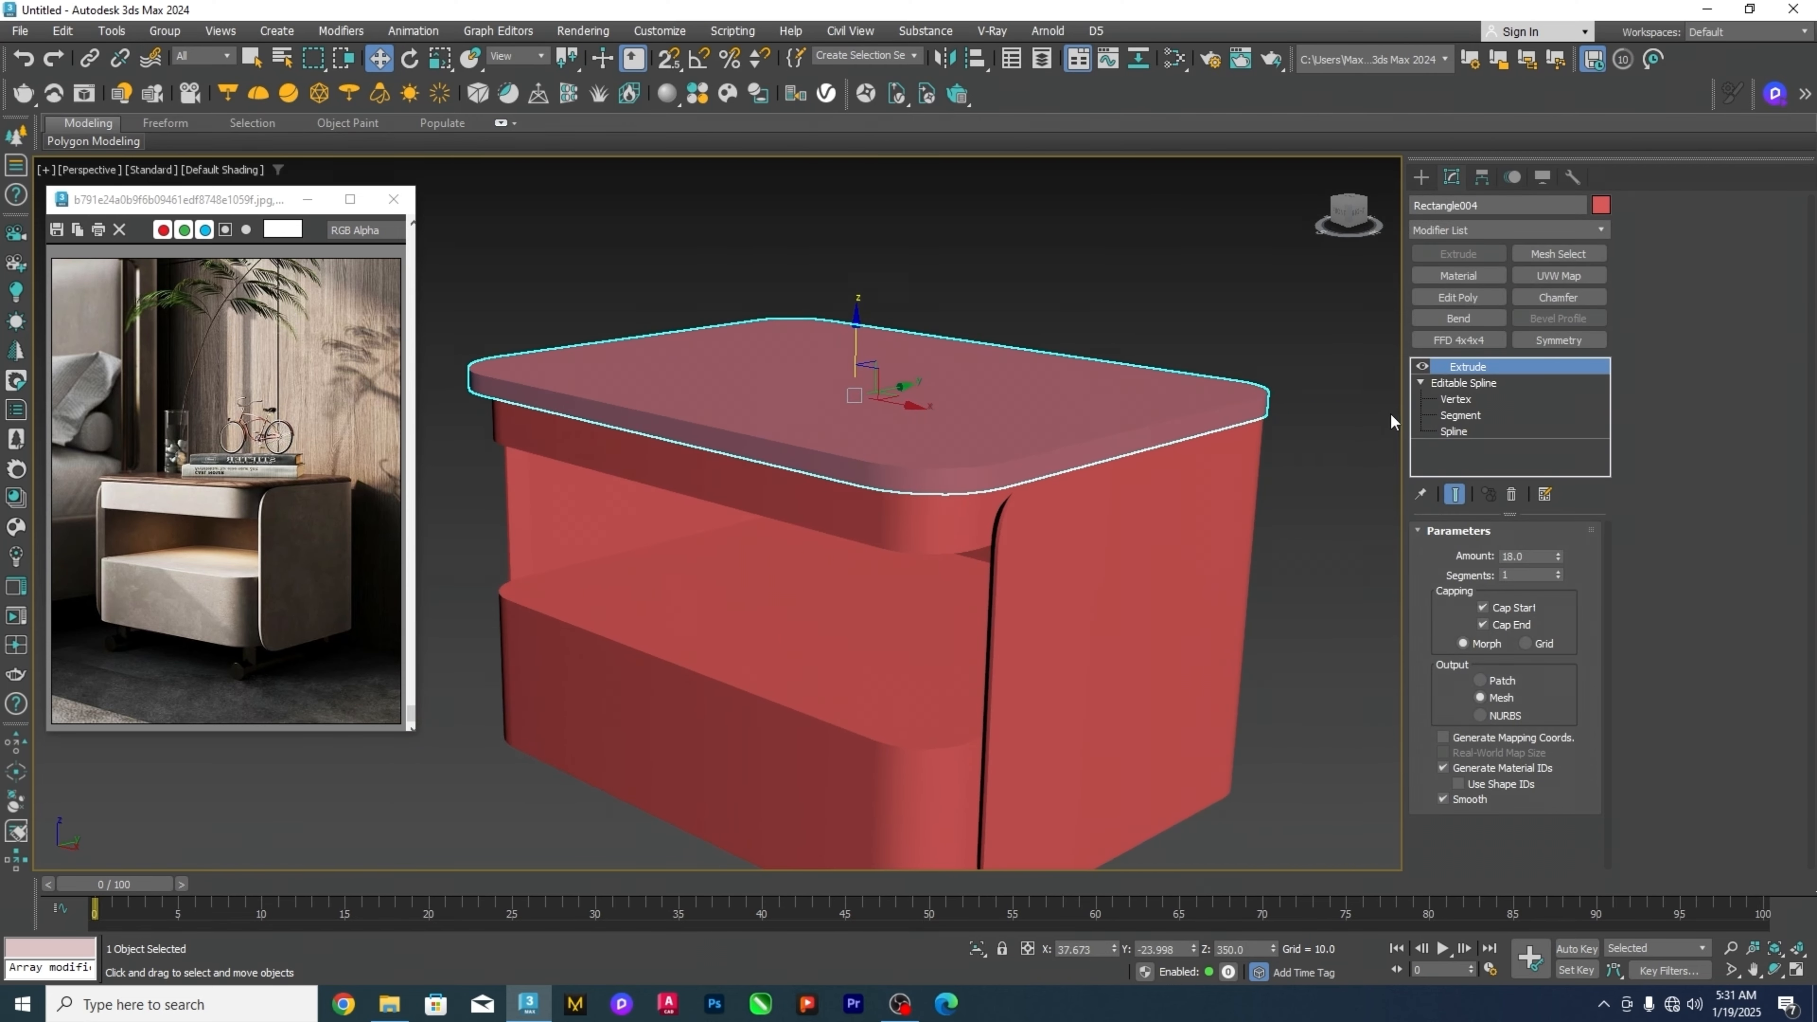
{"action": "left_click", "coordinate": [1458, 297]}
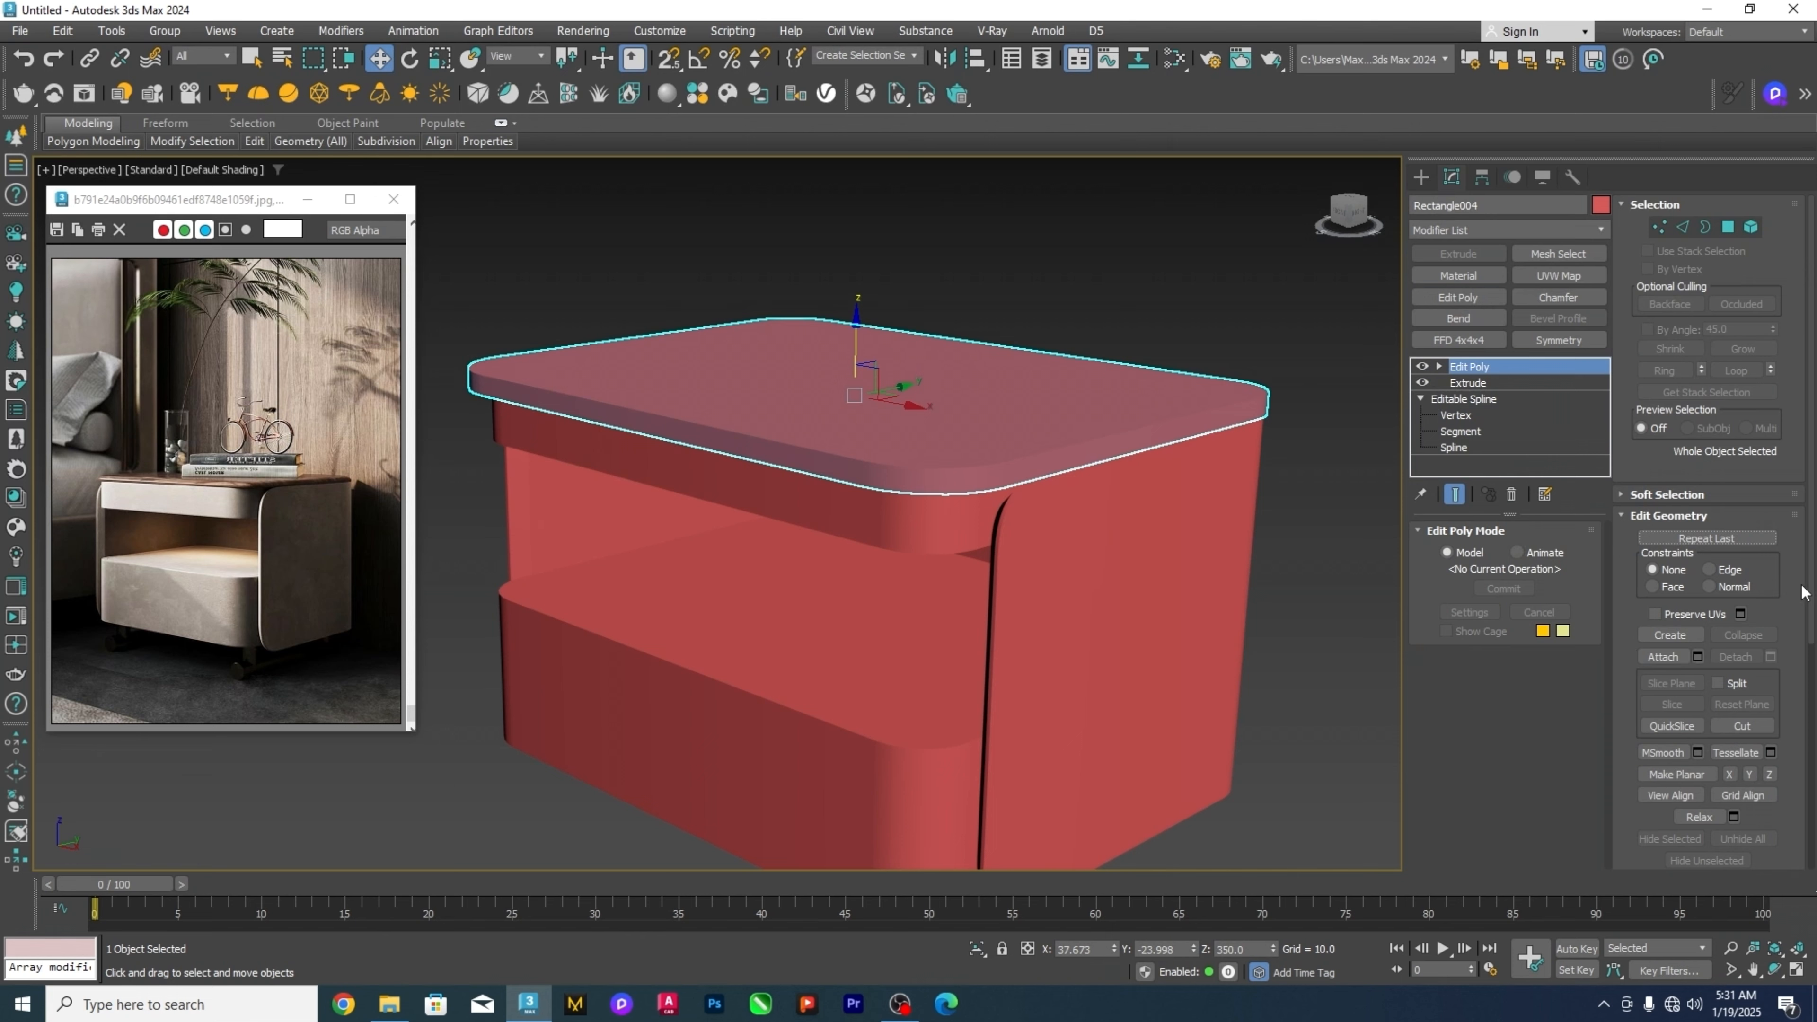
{"action": "scroll", "coordinate": [1792, 583], "scroll_direction": "down", "scroll_amount": 4}
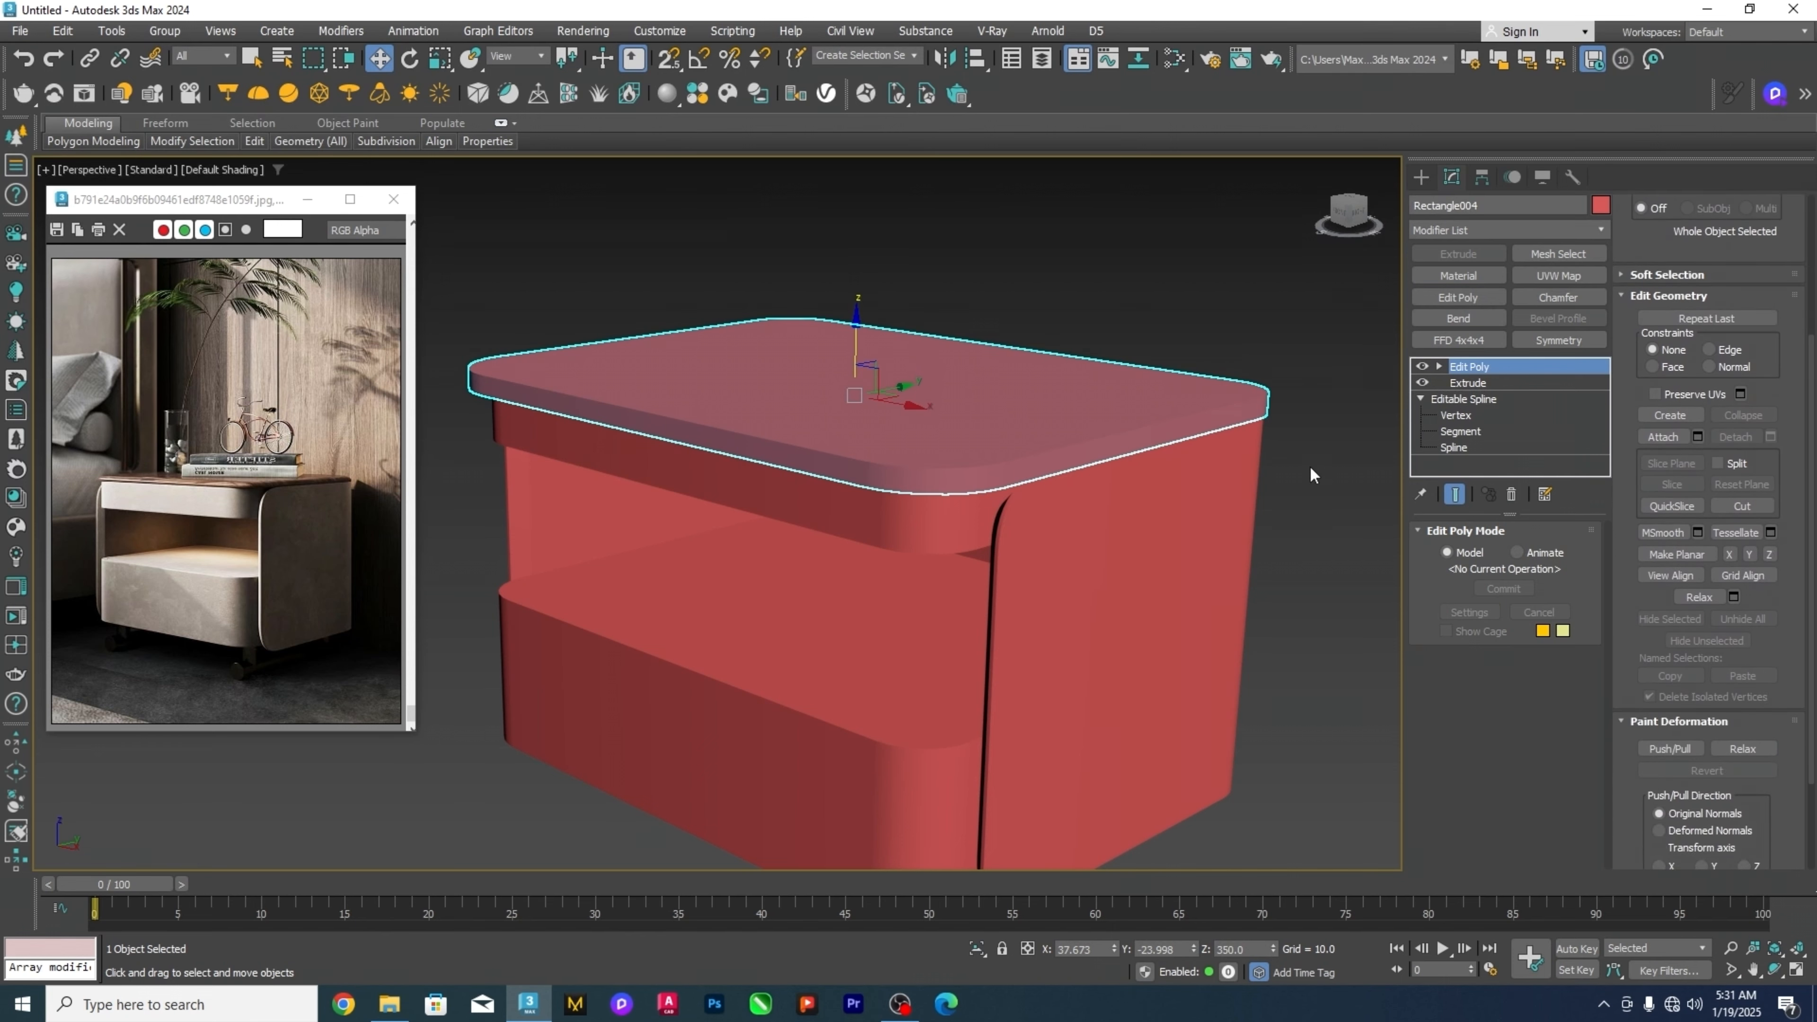
{"action": "left_click", "coordinate": [1440, 366]}
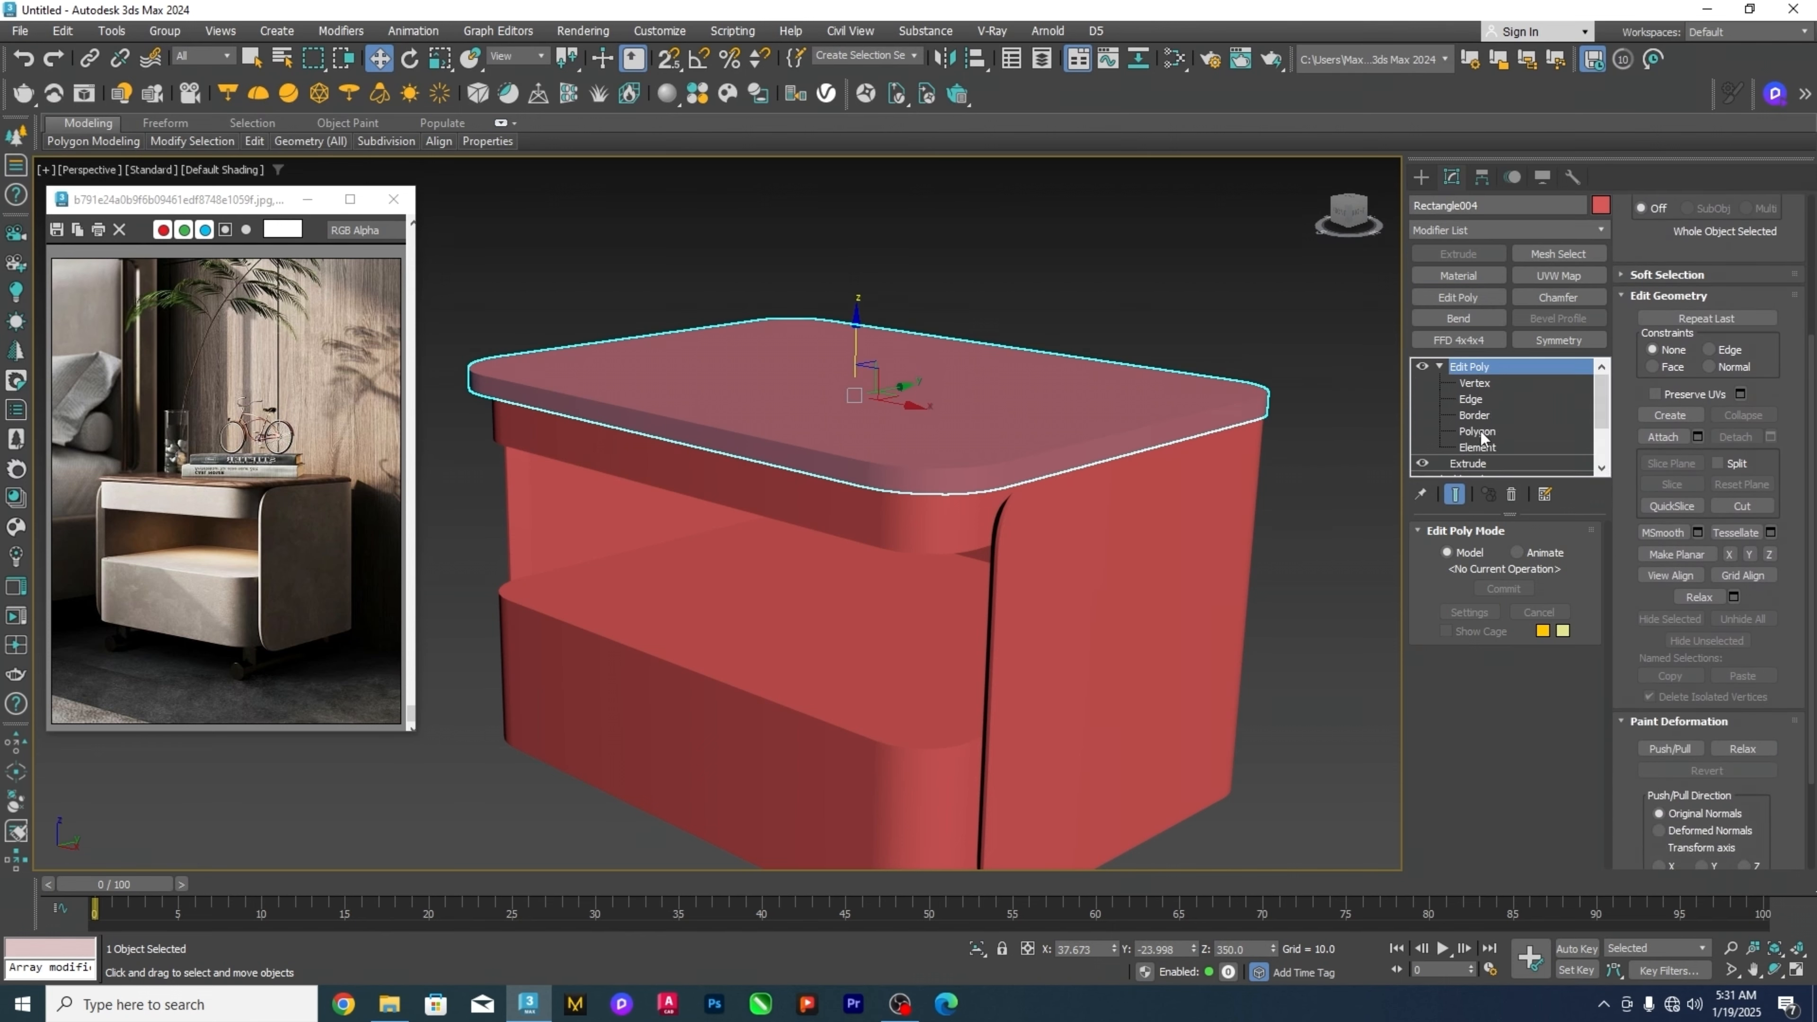
{"action": "left_click", "coordinate": [1470, 400]}
Select all upper rim edges of the top slab with a window selection in the wireframe Left view, then return to the shaded Perspective view.
{"action": "left_click", "coordinate": [1125, 431]}
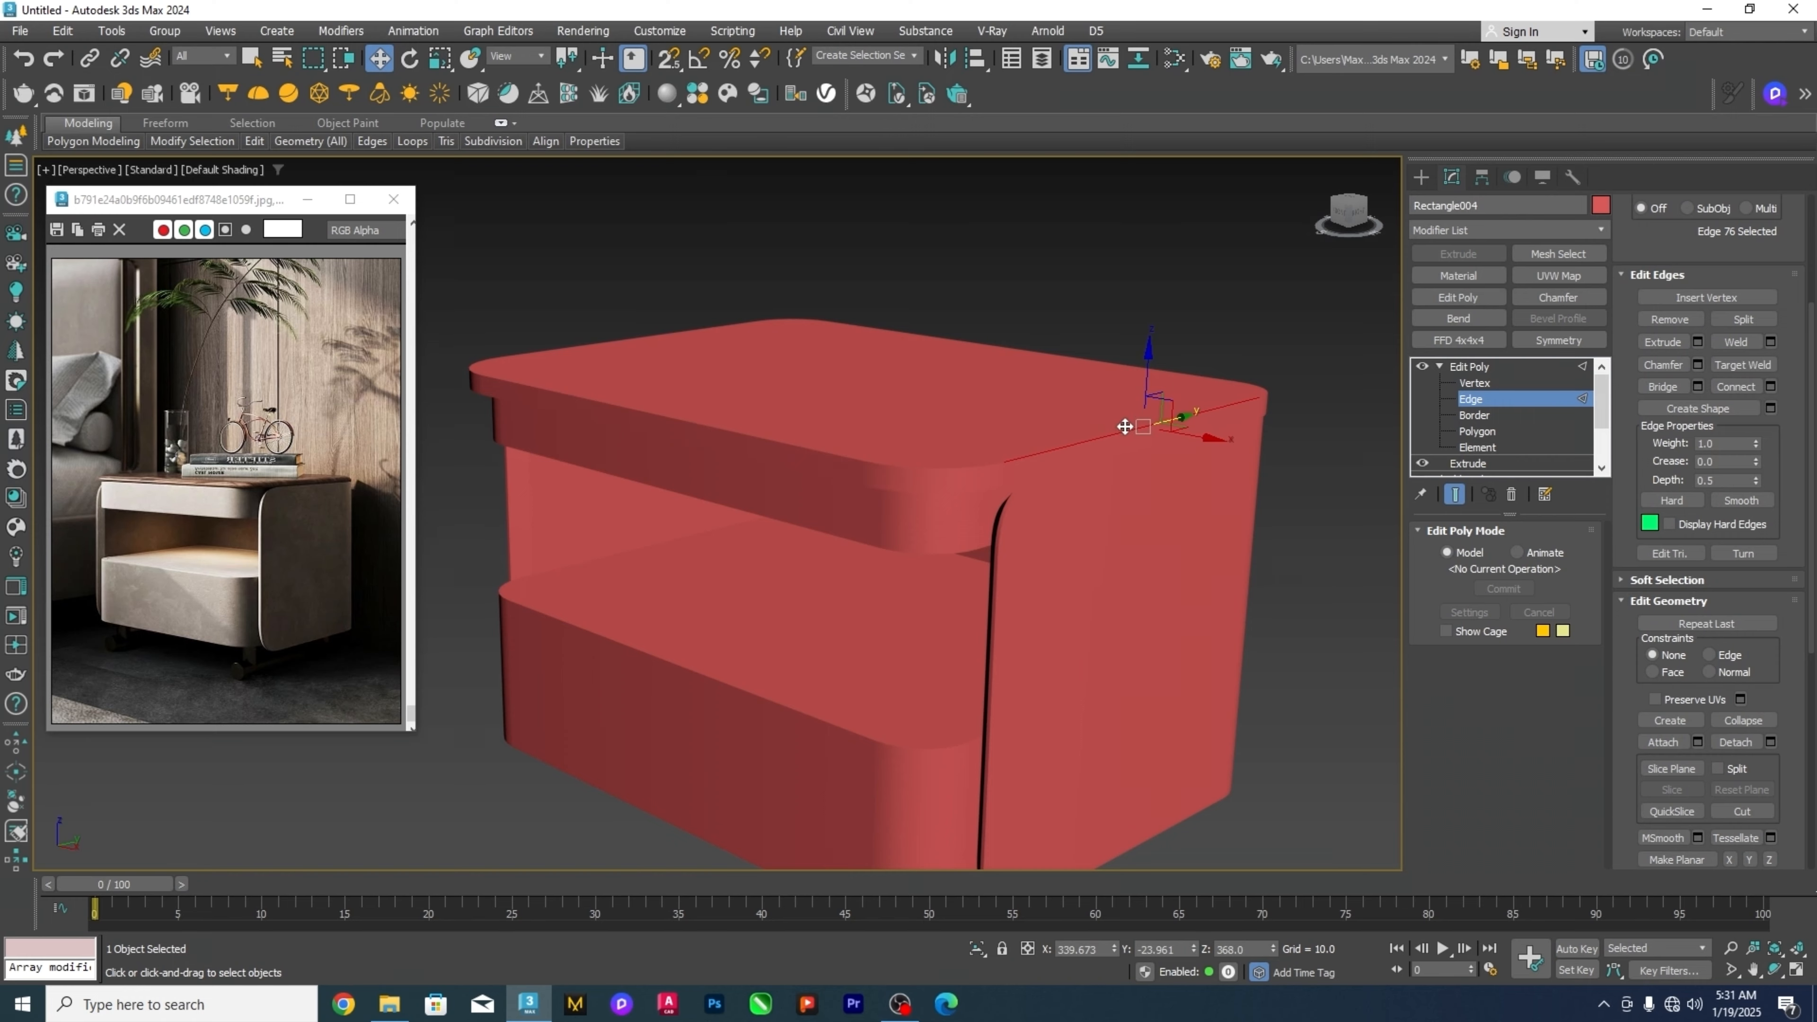
{"action": "key", "text": "l"}
{"action": "scroll", "coordinate": [1130, 428], "scroll_direction": "down", "scroll_amount": 3}
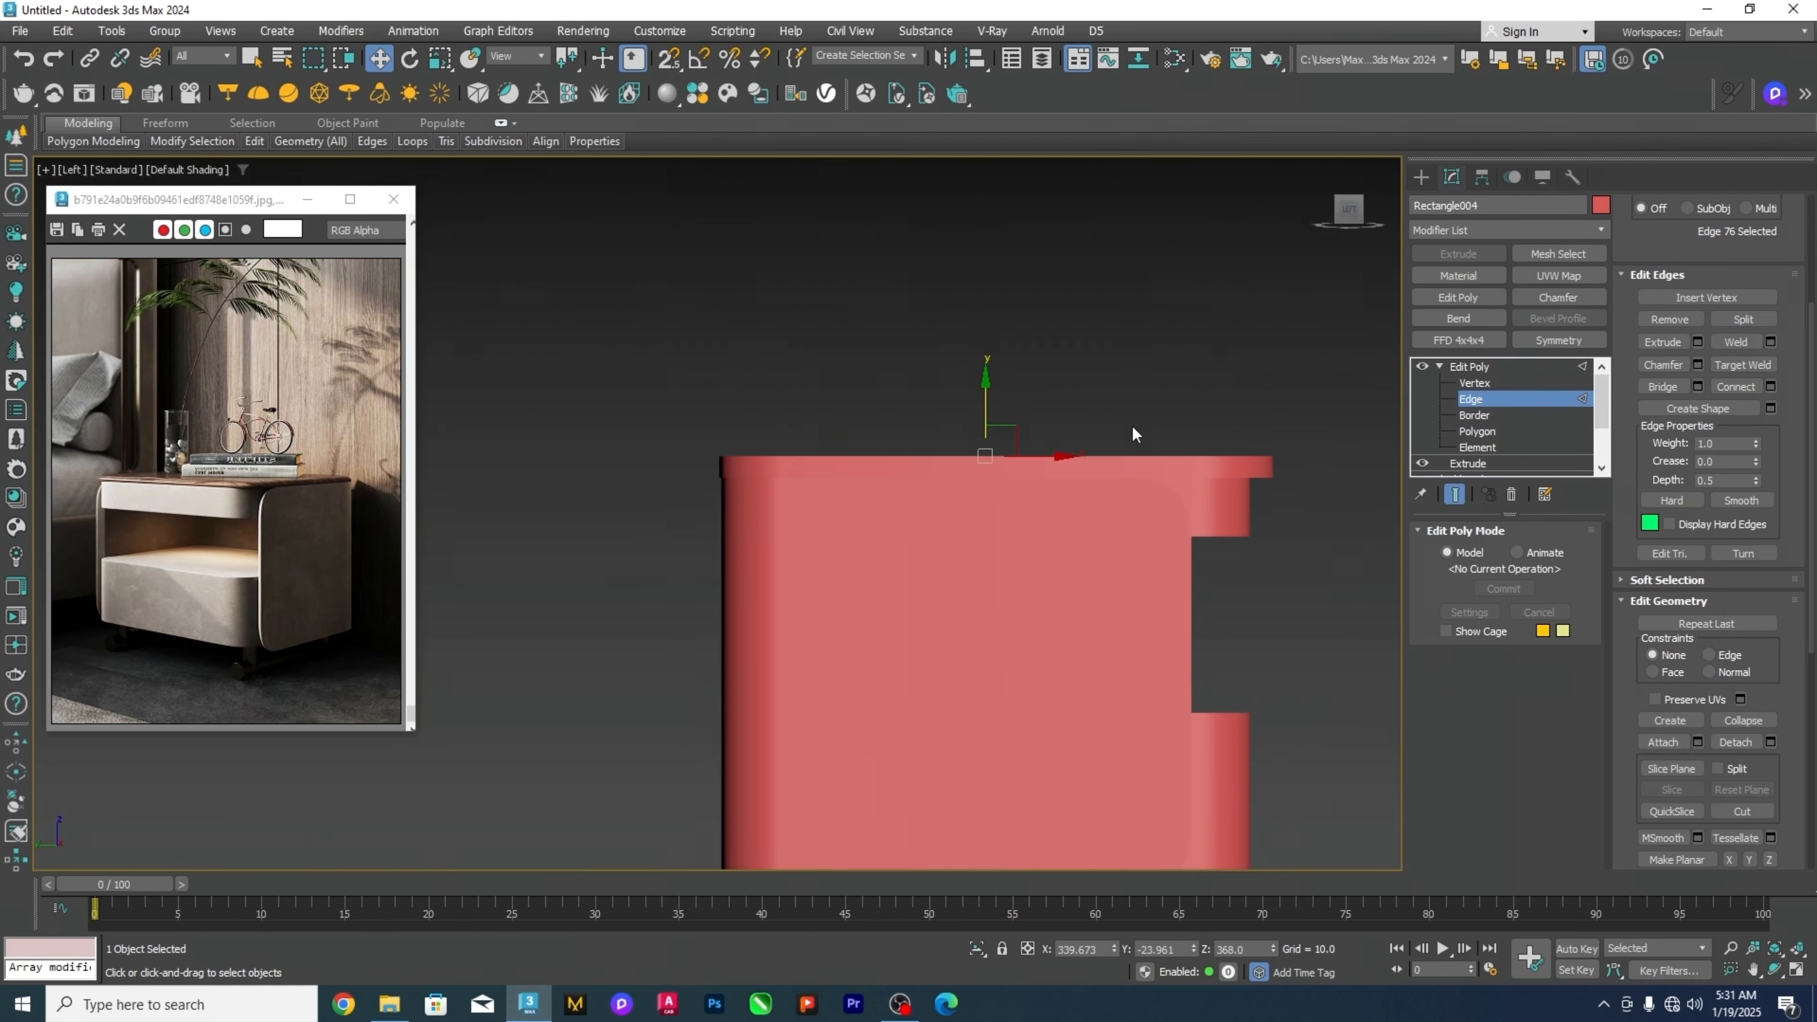
{"action": "scroll", "coordinate": [789, 375], "scroll_direction": "down", "scroll_amount": 2}
{"action": "key", "text": "F3"}
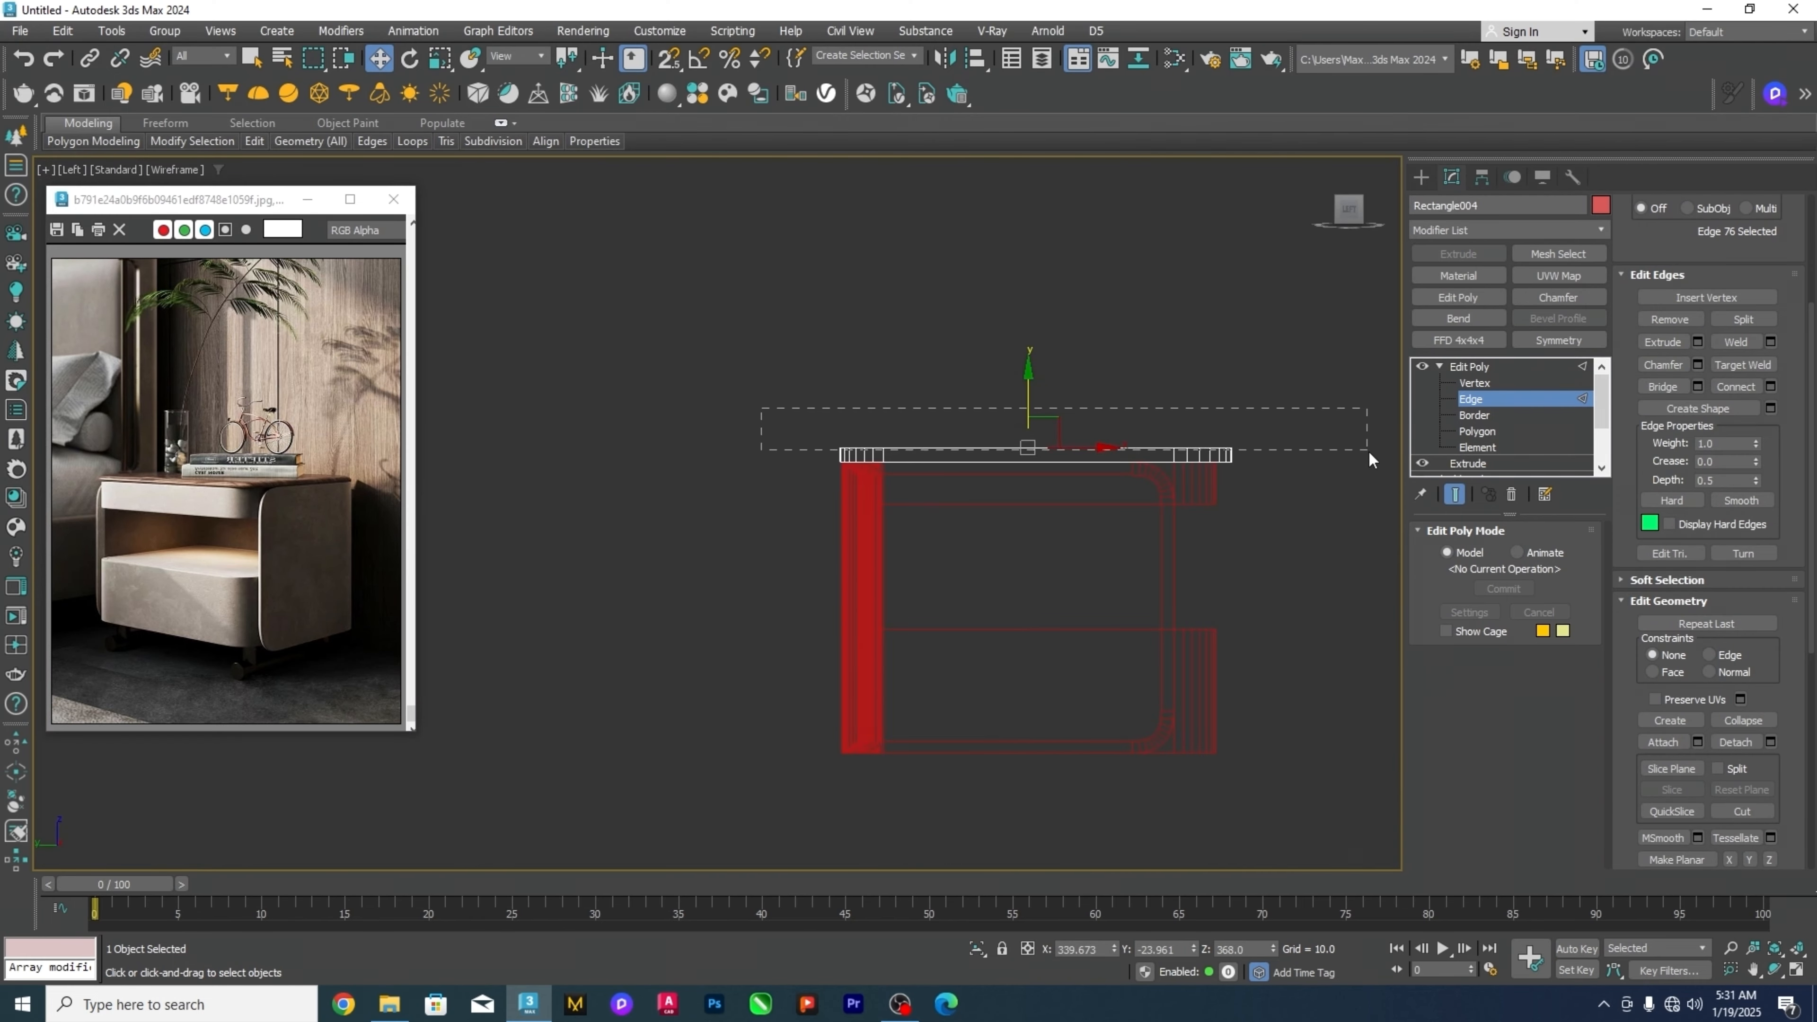
{"action": "left_click", "coordinate": [902, 358]}
{"action": "left_click", "coordinate": [344, 59]}
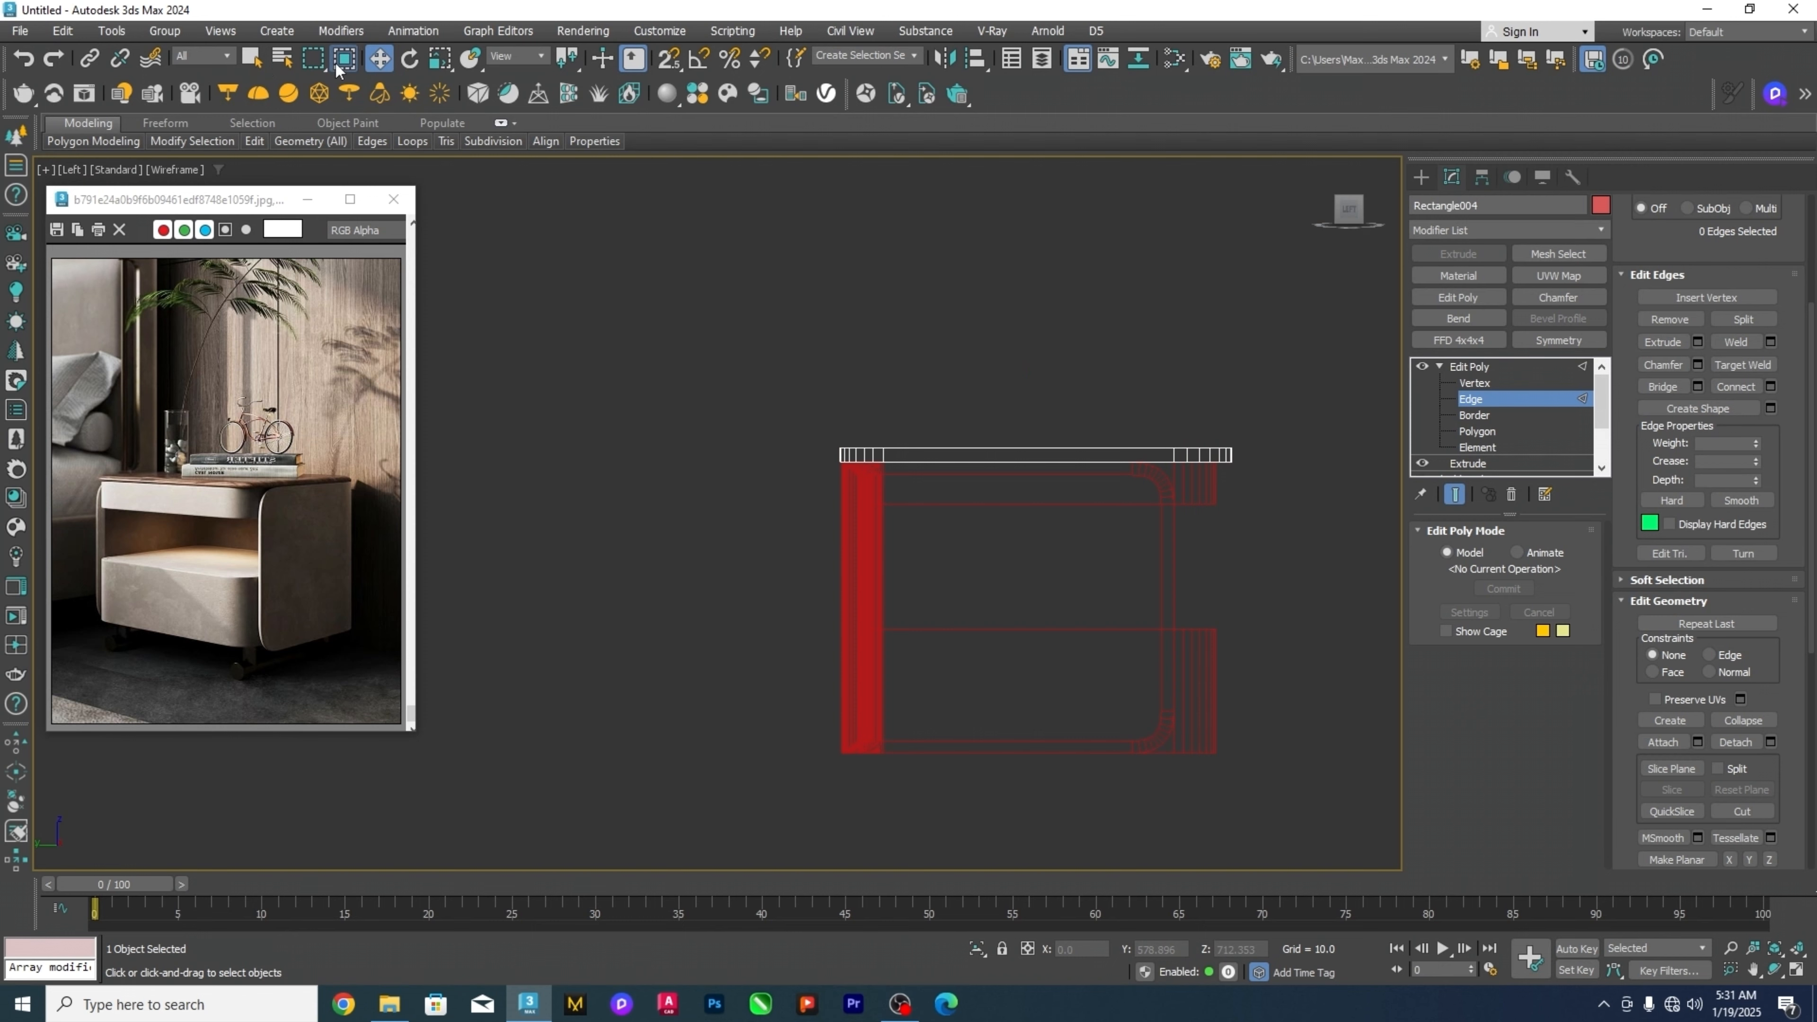
{"action": "left_click_drag", "start_coordinate": [1277, 459], "coordinate": [1275, 430]}
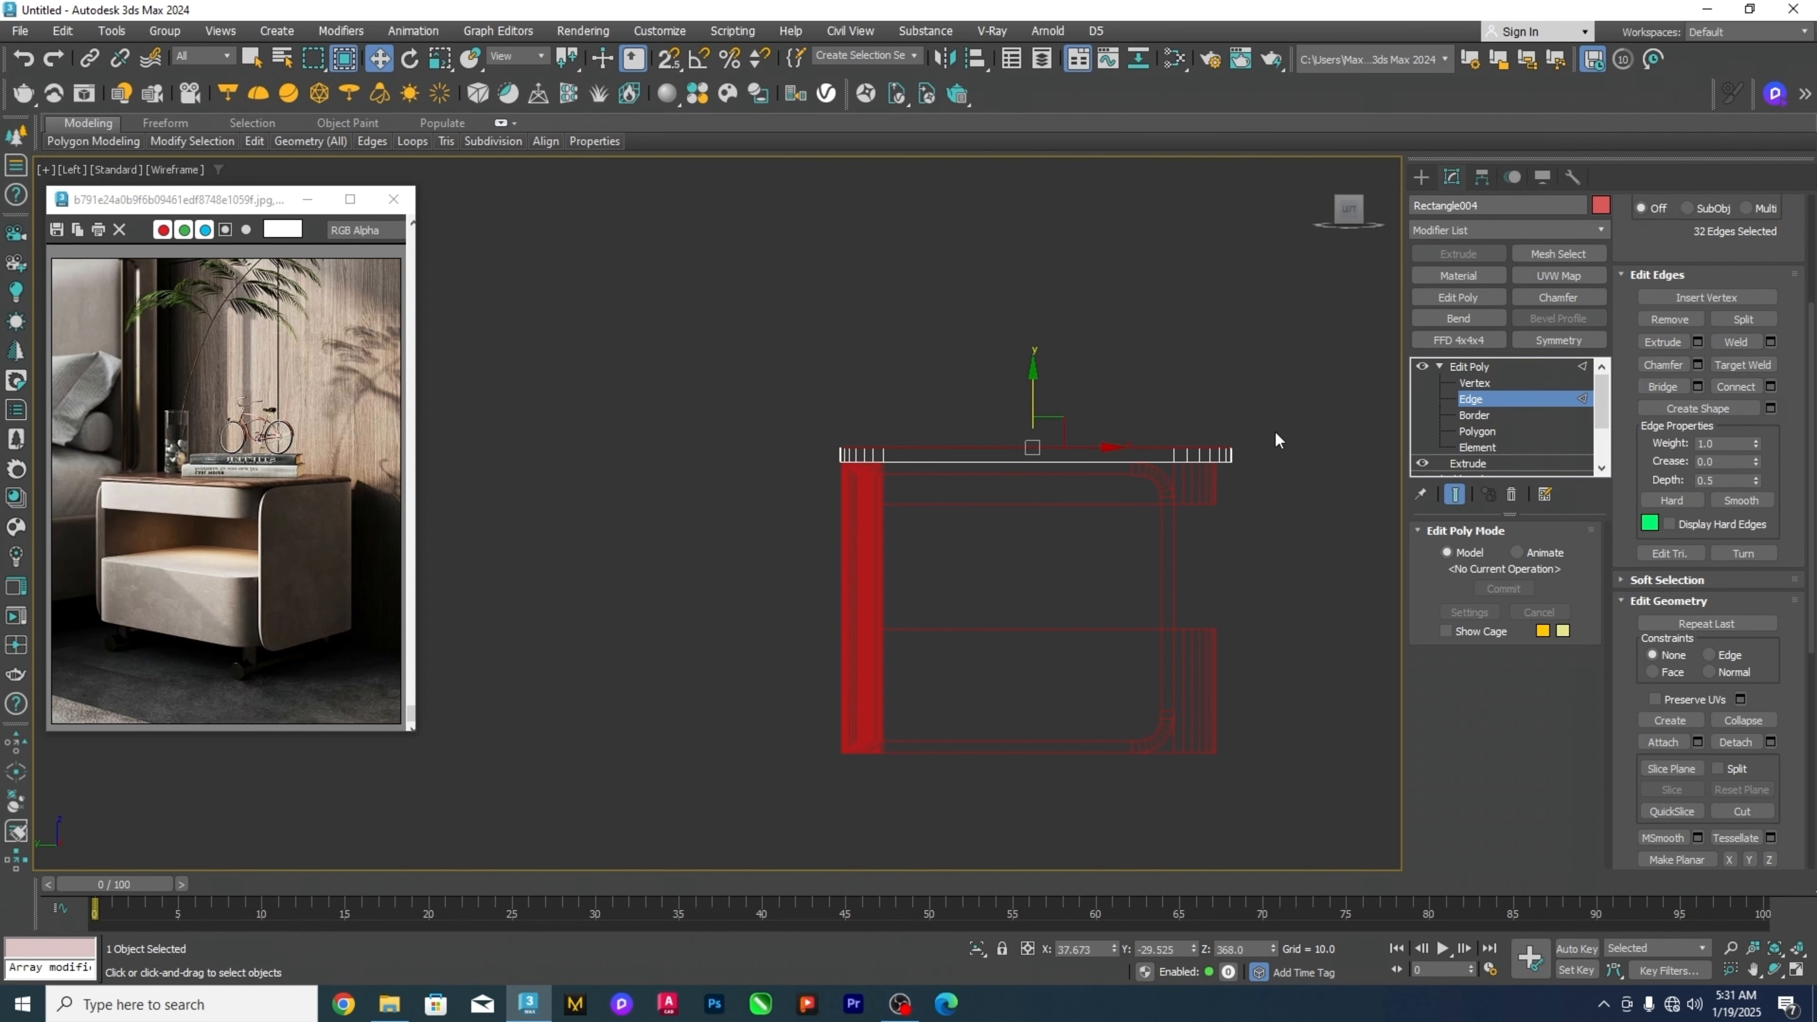
{"action": "key", "text": "p"}
{"action": "scroll", "coordinate": [1273, 429], "scroll_direction": "up", "scroll_amount": 3}
{"action": "key", "text": "F3"}
{"action": "key", "text": "F3"}
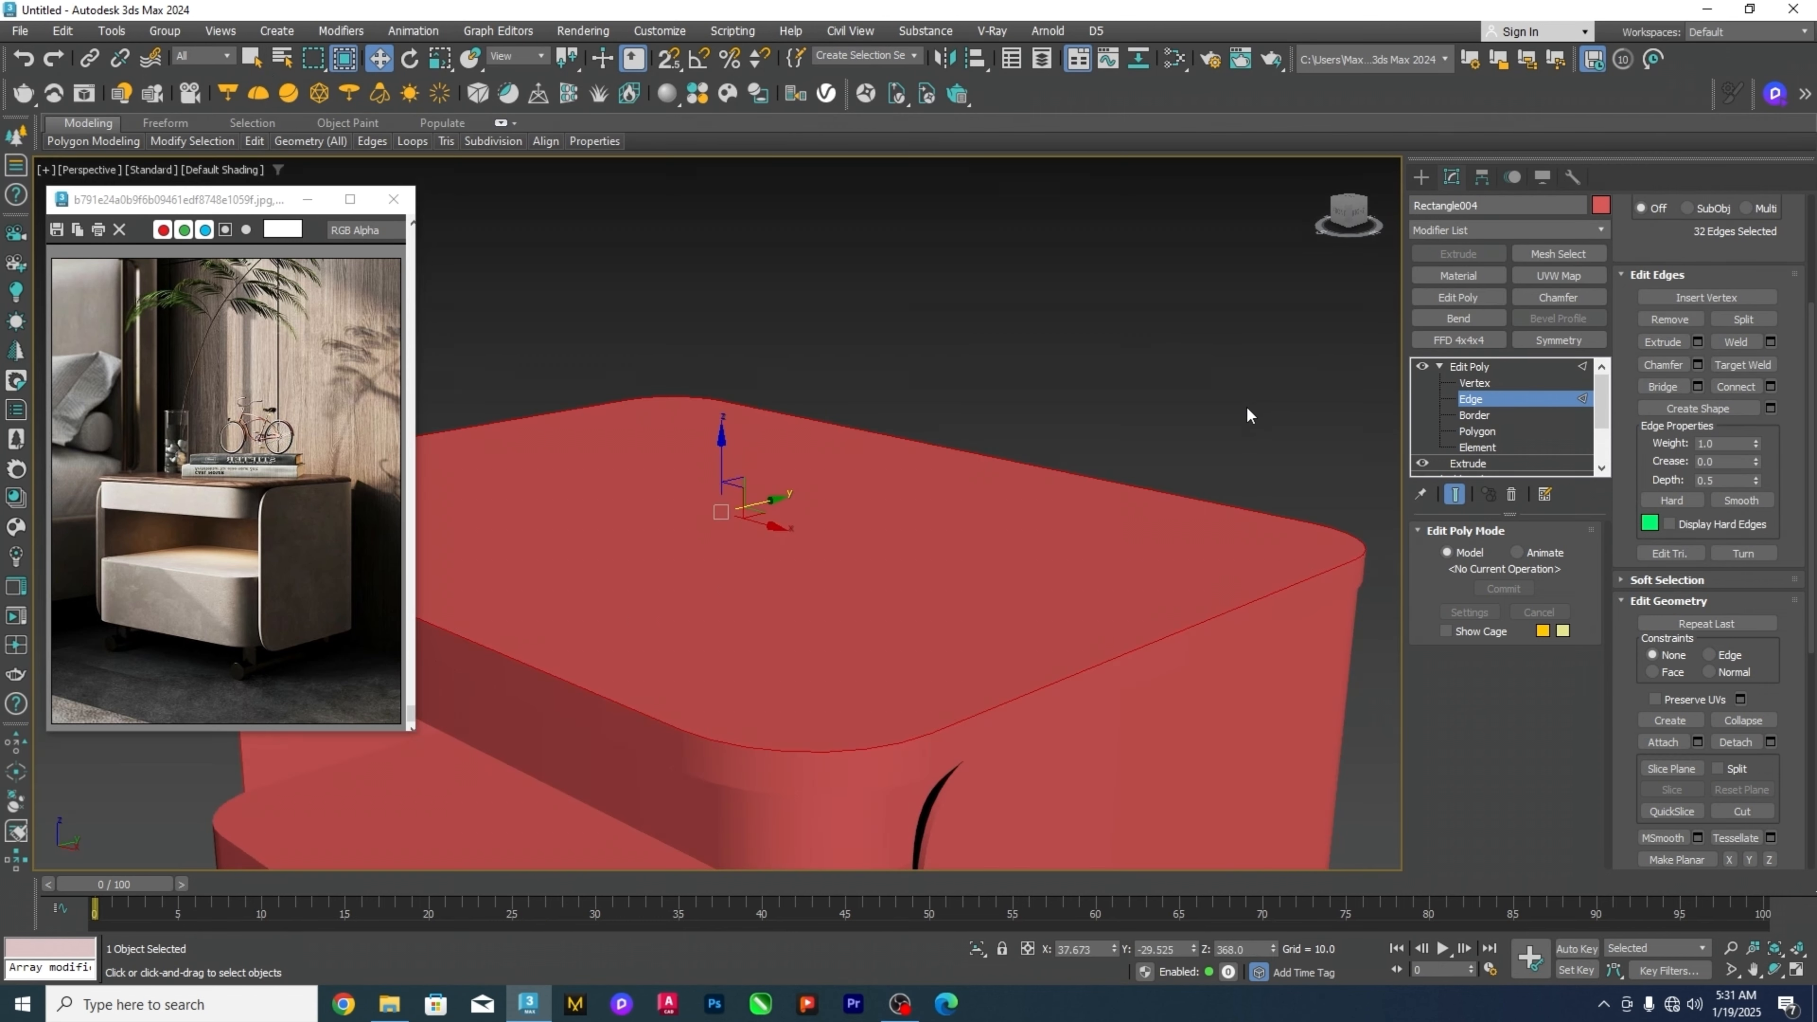
Chamfer the selected upper rim edges of the slab with an amount of 15 and 3 segments.
{"action": "scroll", "coordinate": [1234, 403], "scroll_direction": "down", "scroll_amount": 4}
{"action": "scroll", "coordinate": [1101, 417], "scroll_direction": "up", "scroll_amount": 3}
{"action": "mouse_move", "coordinate": [1101, 417]}
{"action": "middle_mouse_down"}
{"action": "mouse_move", "coordinate": [1142, 422]}
{"action": "mouse_move", "coordinate": [1151, 341]}
{"action": "middle_mouse_up"}
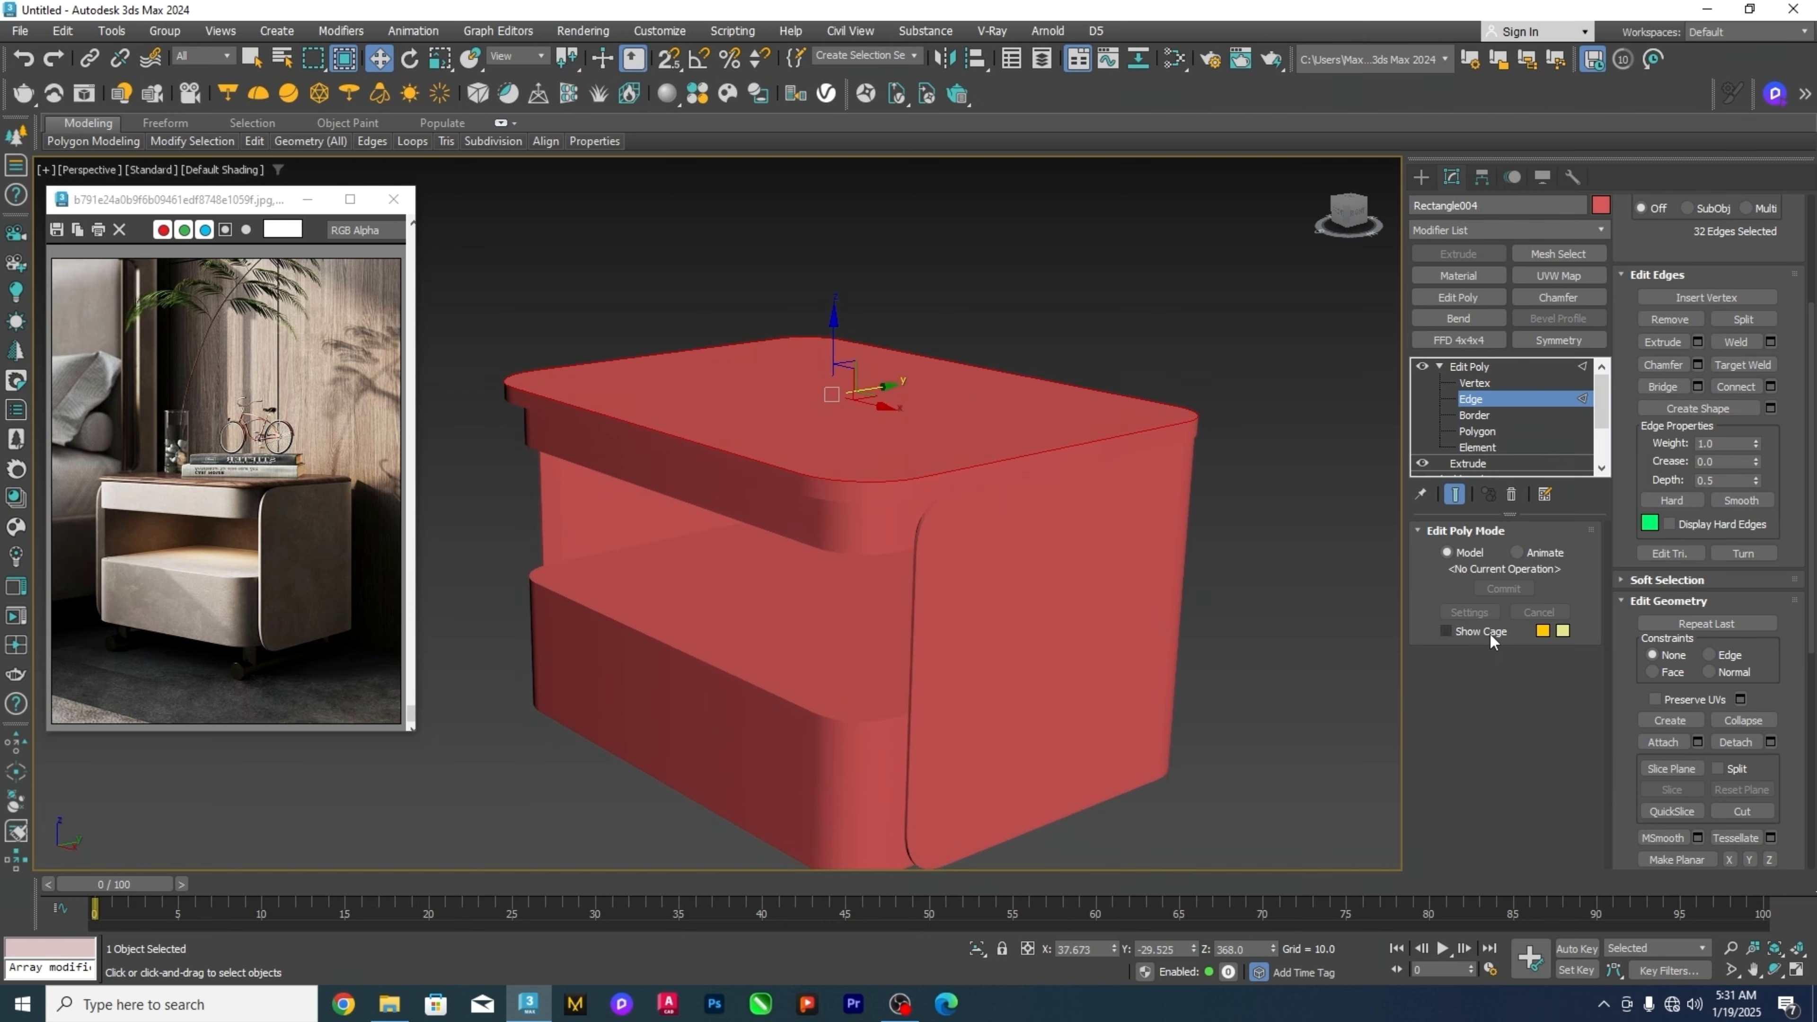
{"action": "left_click_drag", "start_coordinate": [1794, 672], "coordinate": [1794, 447]}
{"action": "right_click", "coordinate": [1257, 603]}
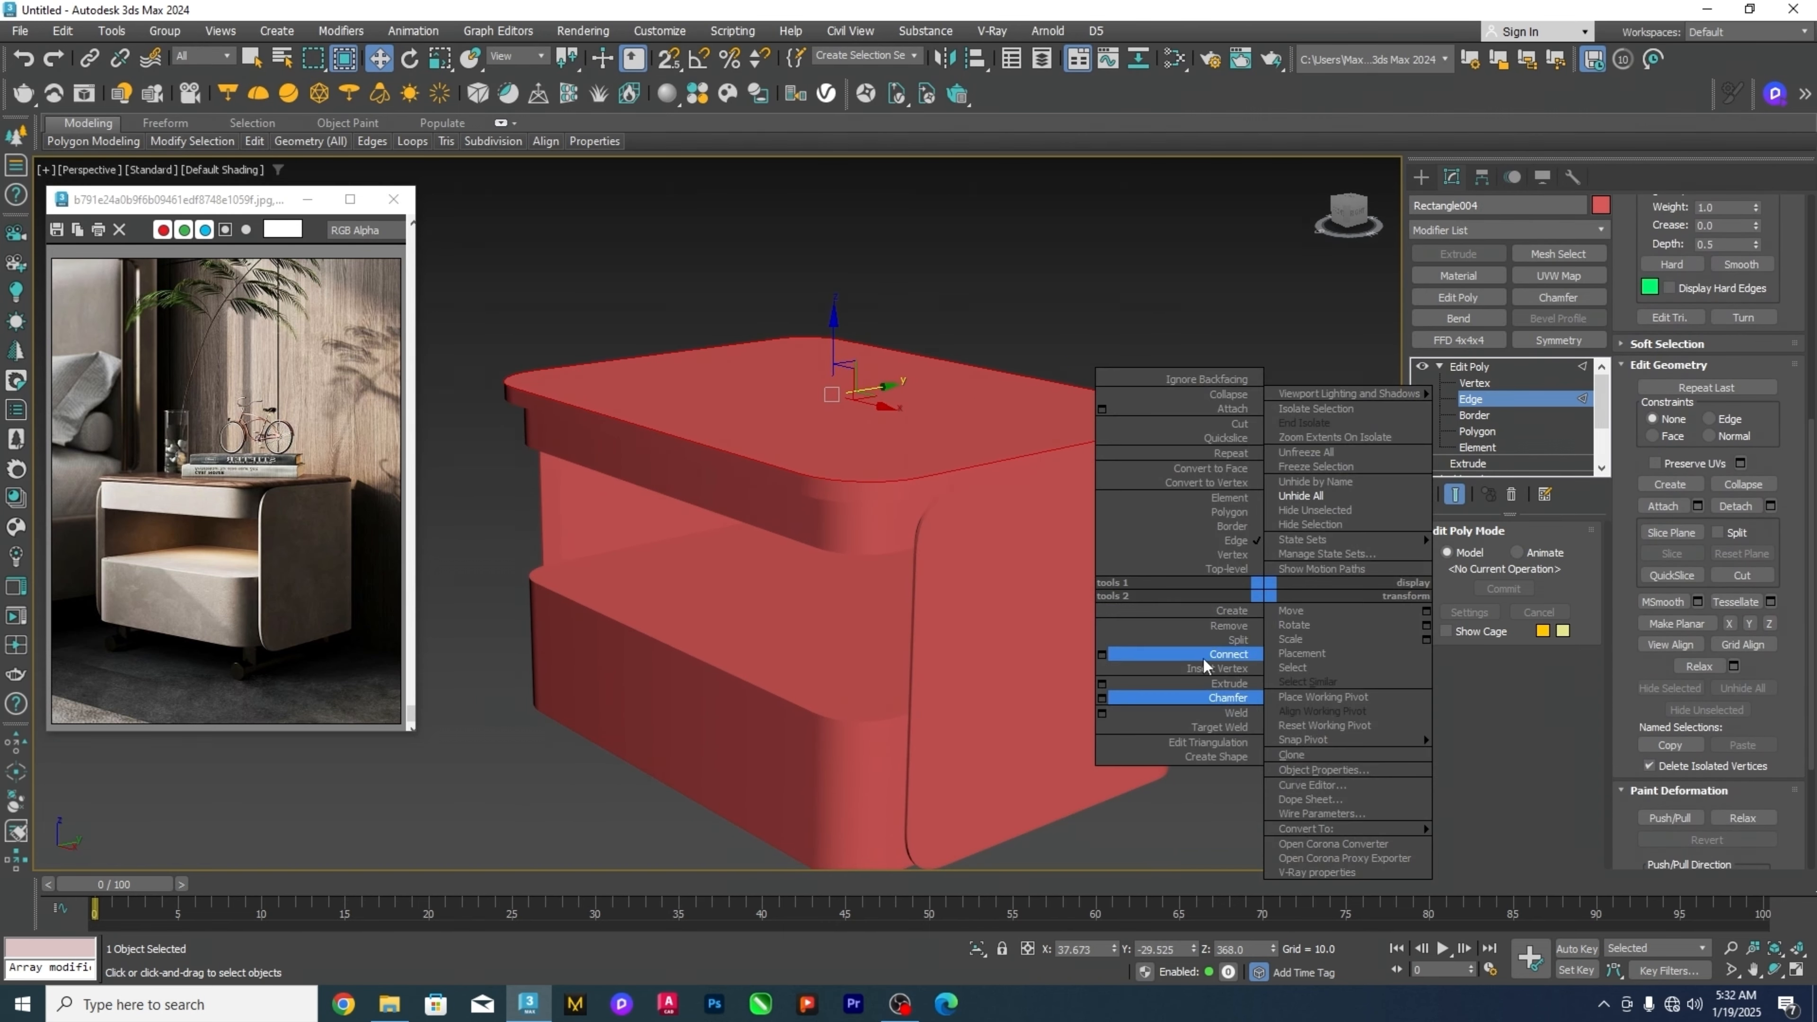
{"action": "left_click", "coordinate": [1099, 697]}
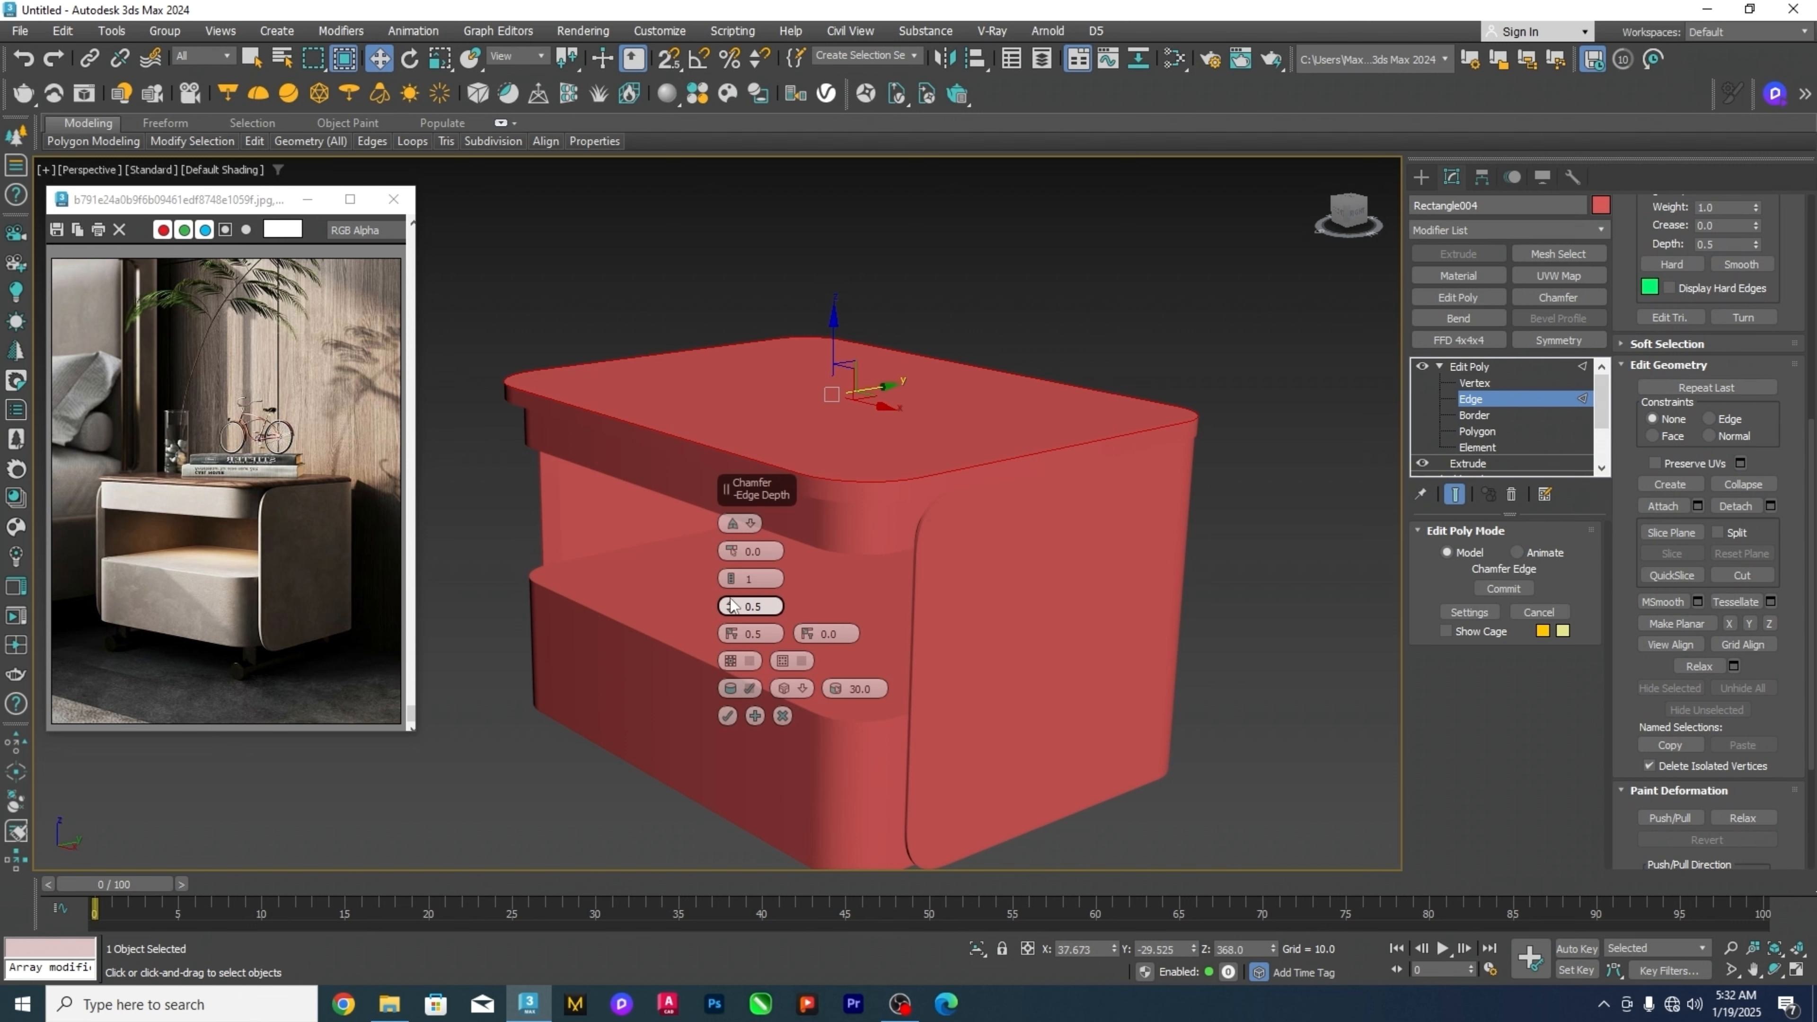
{"action": "left_click", "coordinate": [743, 551]}
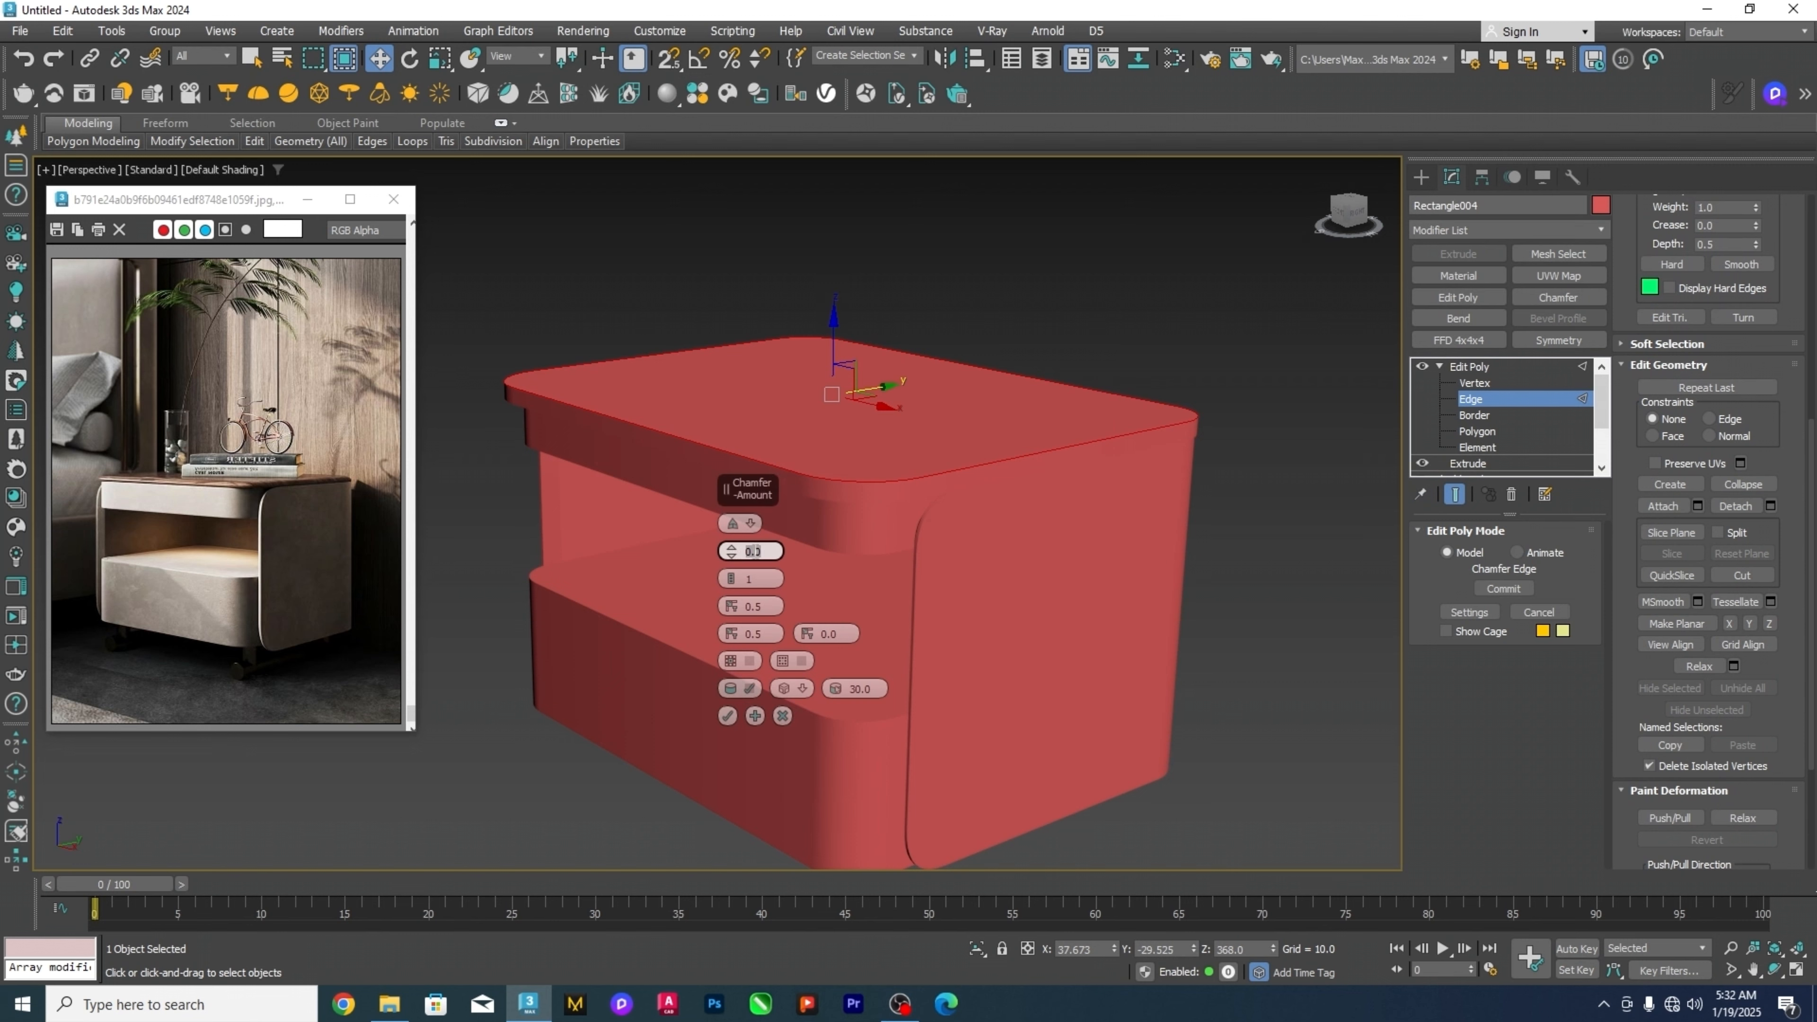
{"action": "type", "text": "15"}
{"action": "key", "text": "Return"}
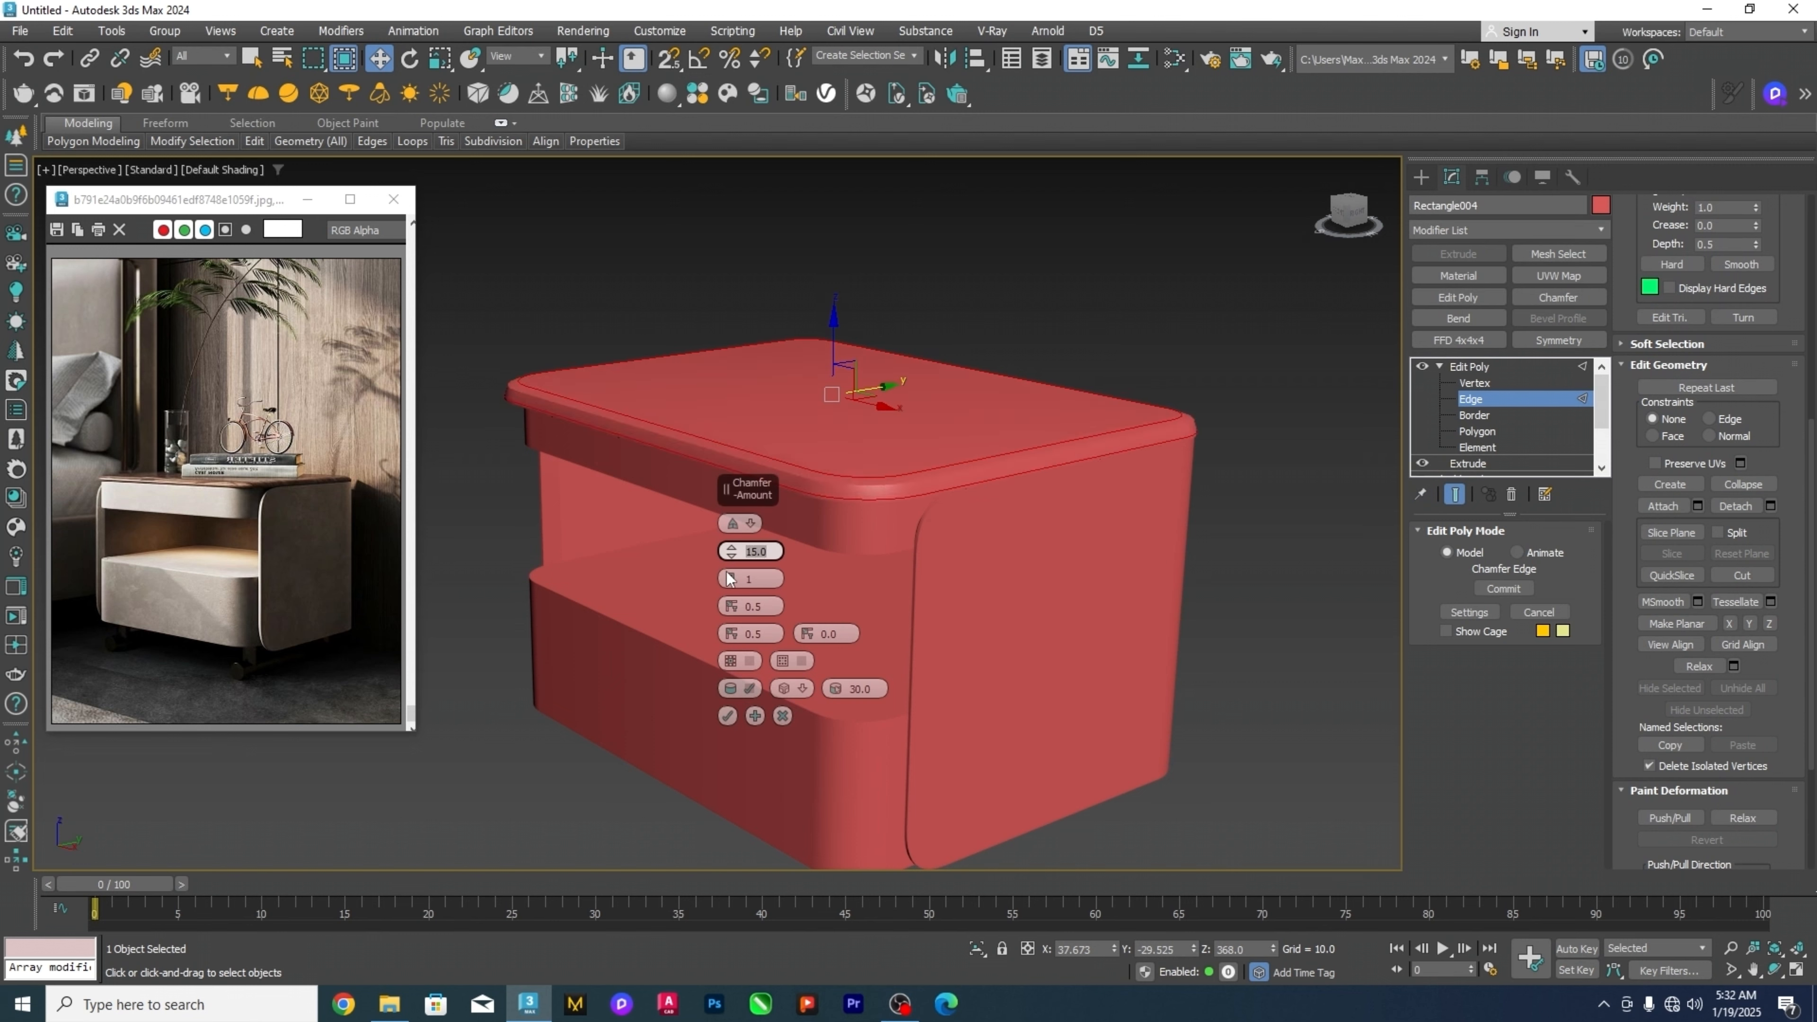
{"action": "left_click", "coordinate": [733, 579]}
{"action": "type", "text": "3"}
{"action": "key", "text": "Return"}
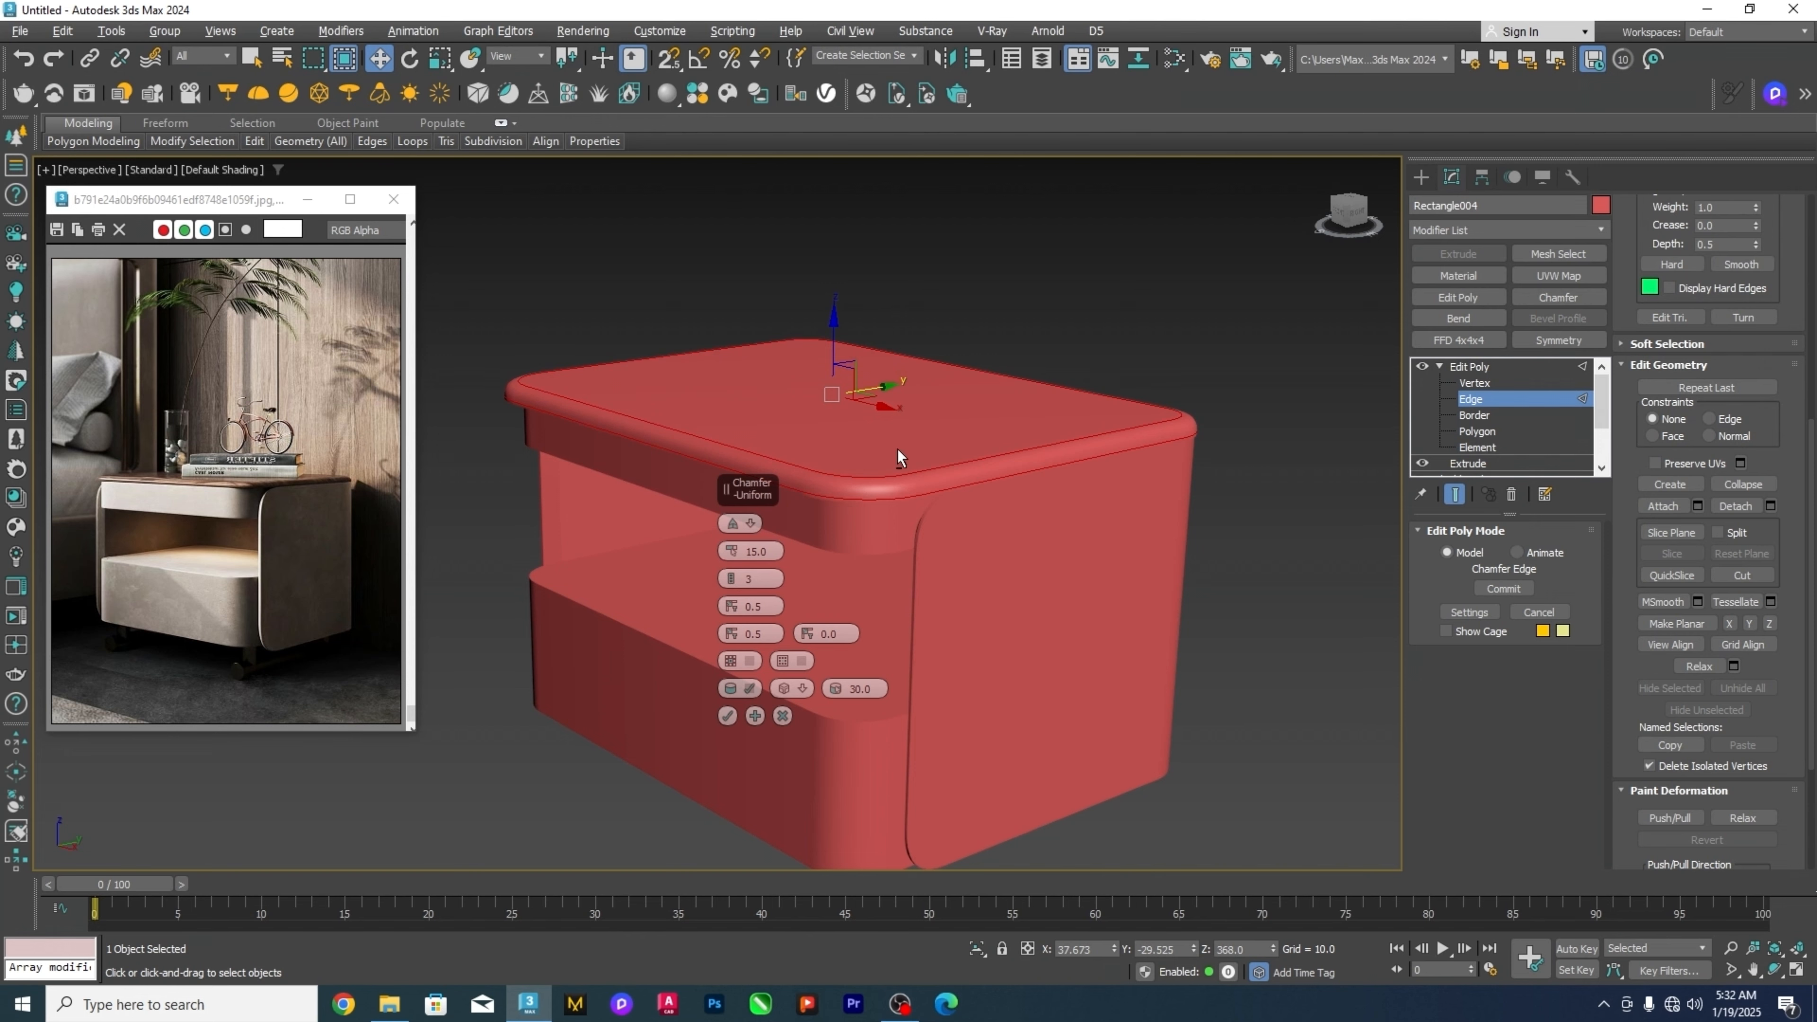
Try chamfer amounts of 12, about 29.6, 18, 25 and 50 on the slab's upper rim.
{"action": "scroll", "coordinate": [895, 443], "scroll_direction": "up", "scroll_amount": 5}
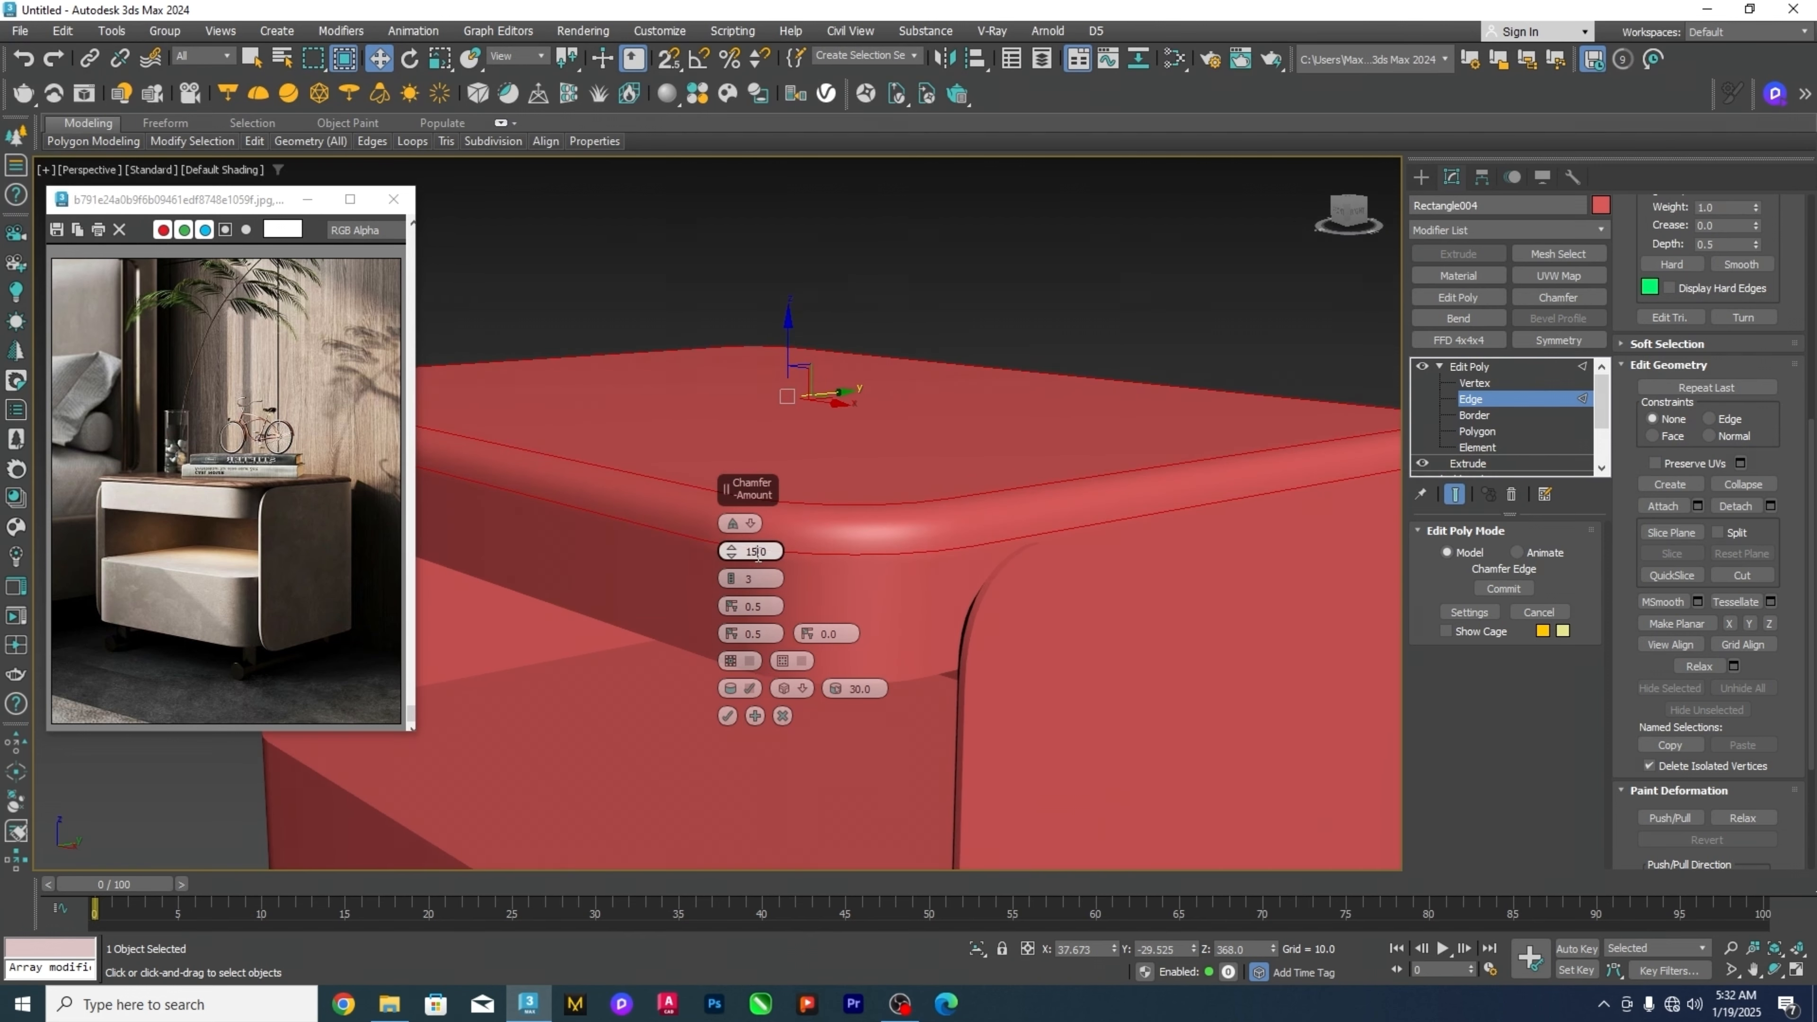
{"action": "left_click", "coordinate": [758, 556]}
{"action": "type", "text": "12"}
{"action": "key", "text": "Return"}
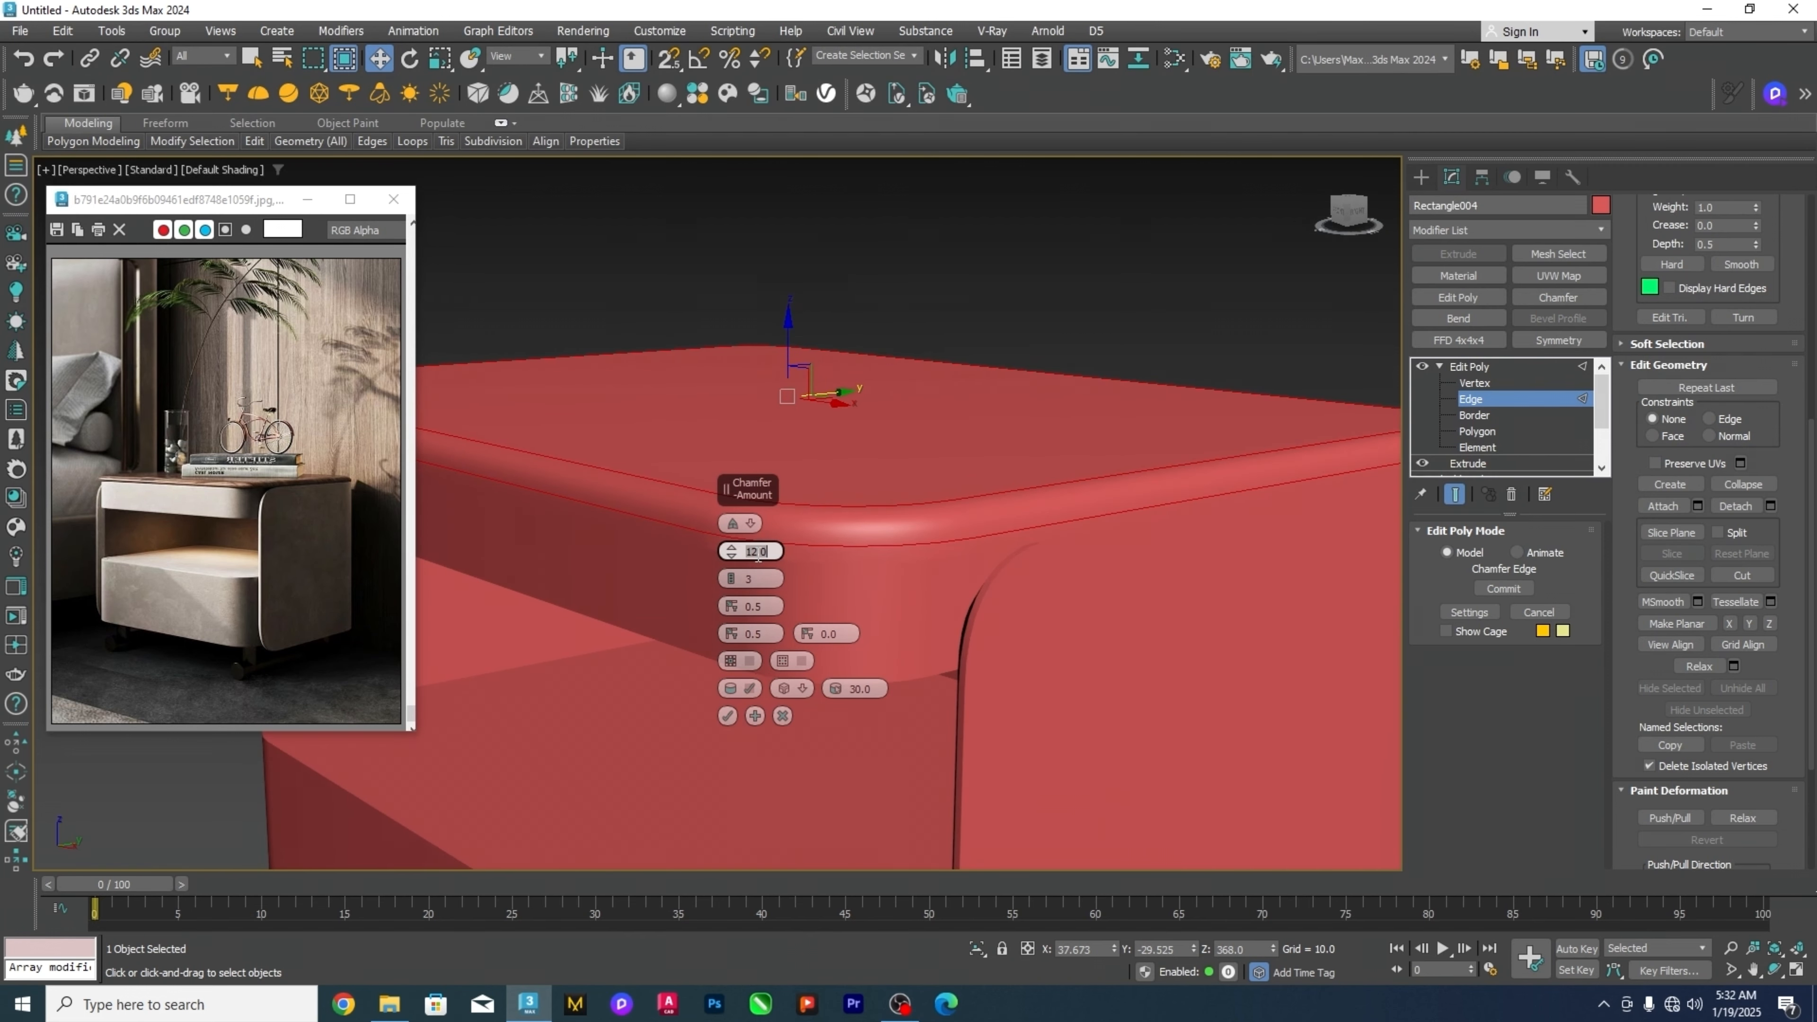
{"action": "left_click_drag", "start_coordinate": [730, 557], "coordinate": [763, 398]}
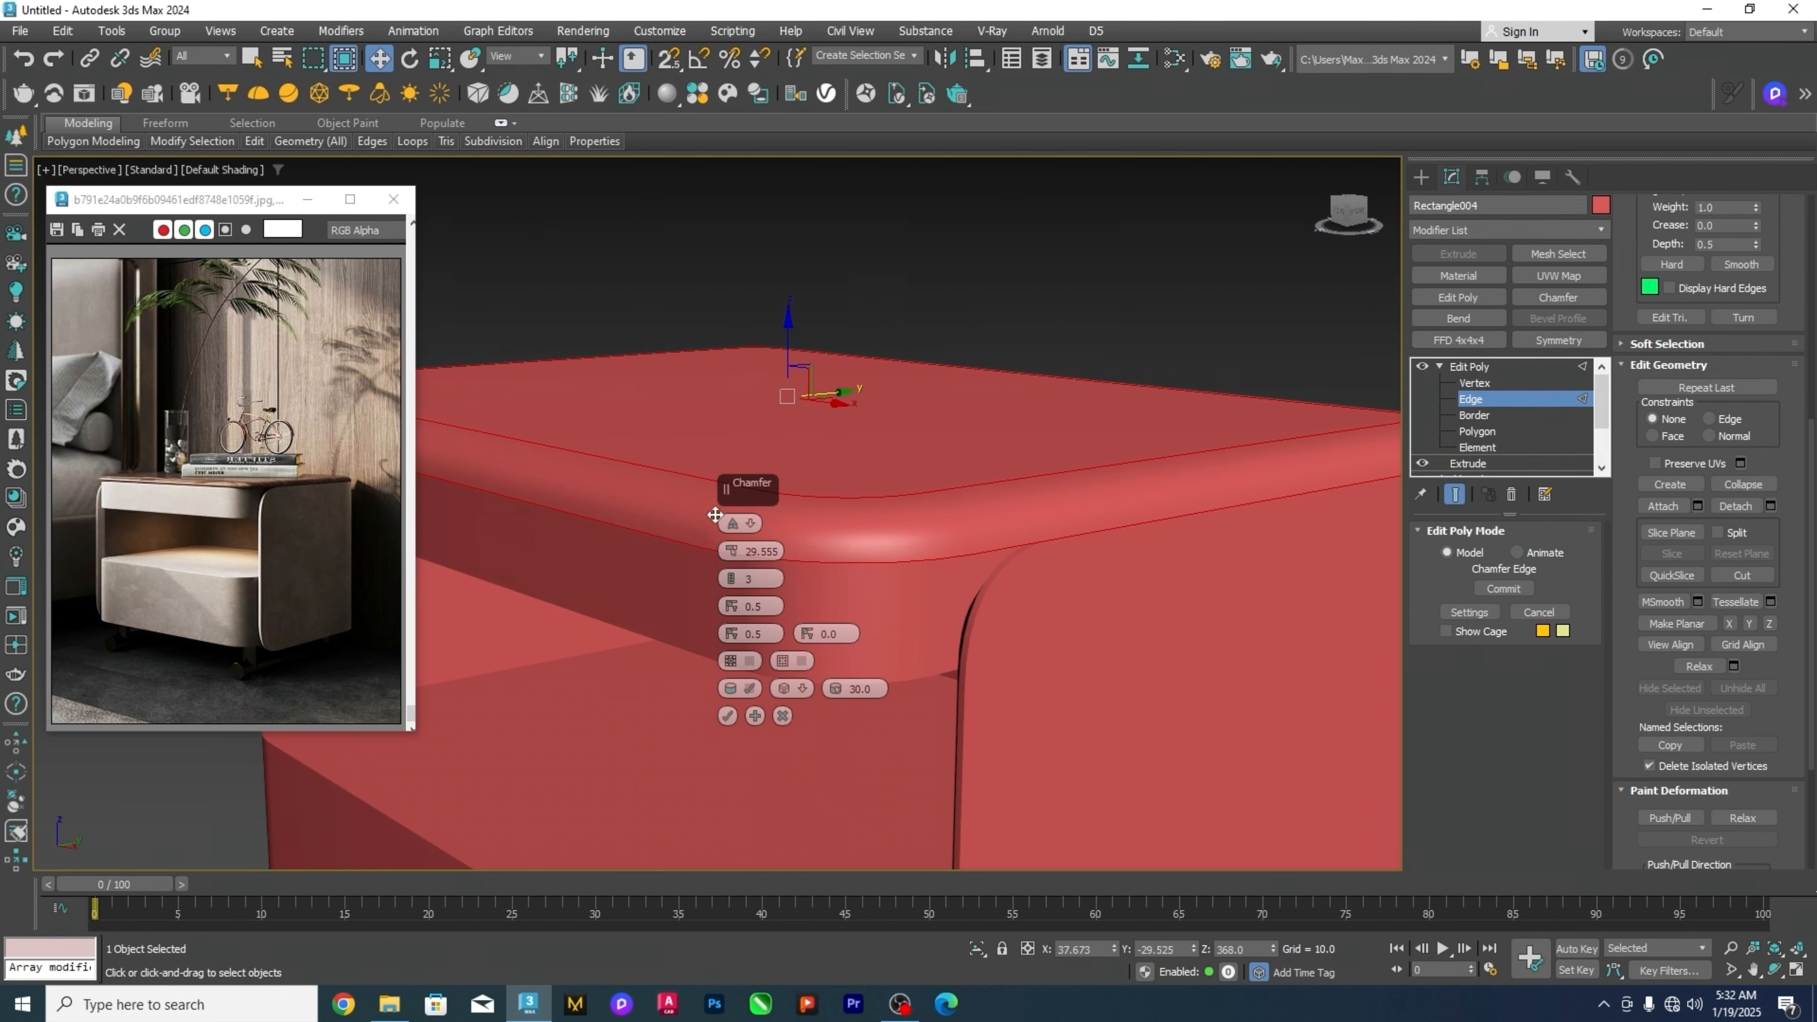
{"action": "middle_click_drag", "start_coordinate": [716, 515], "coordinate": [889, 478], "text": "alt"}
{"action": "double_click", "coordinate": [754, 551]}
{"action": "type", "text": "1"}
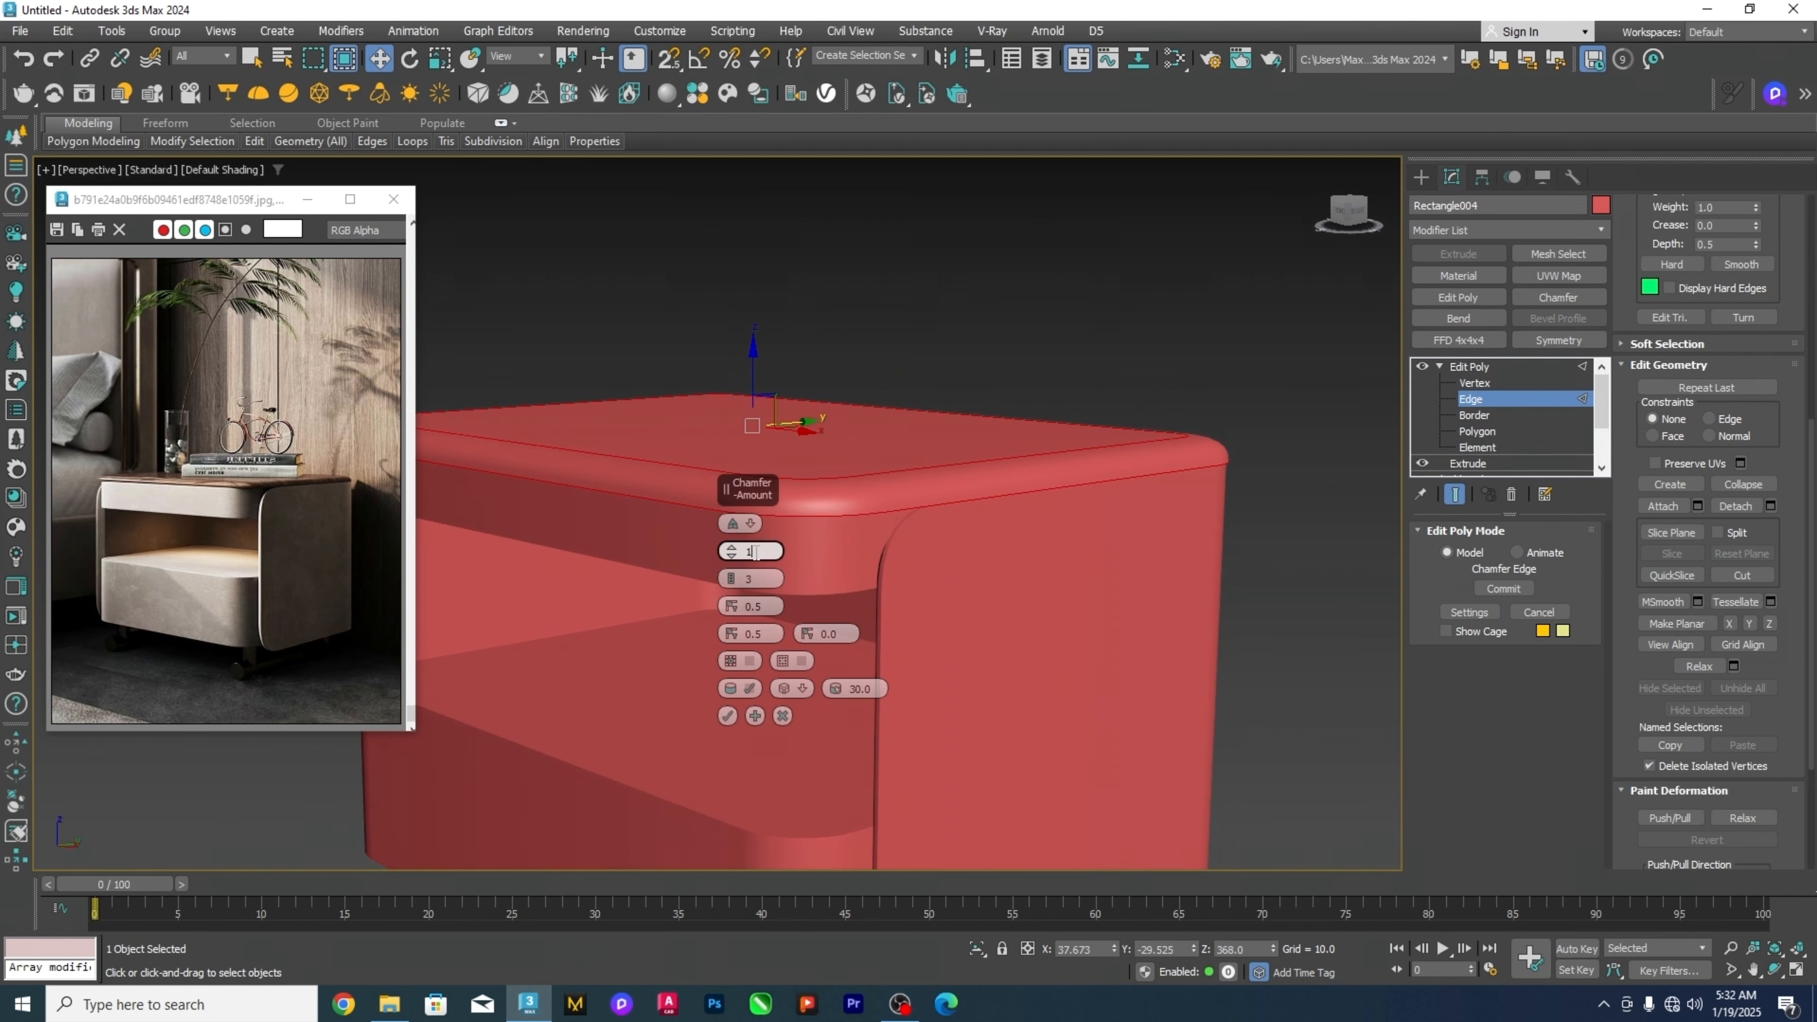
{"action": "type", "text": "8"}
{"action": "key", "text": "Return"}
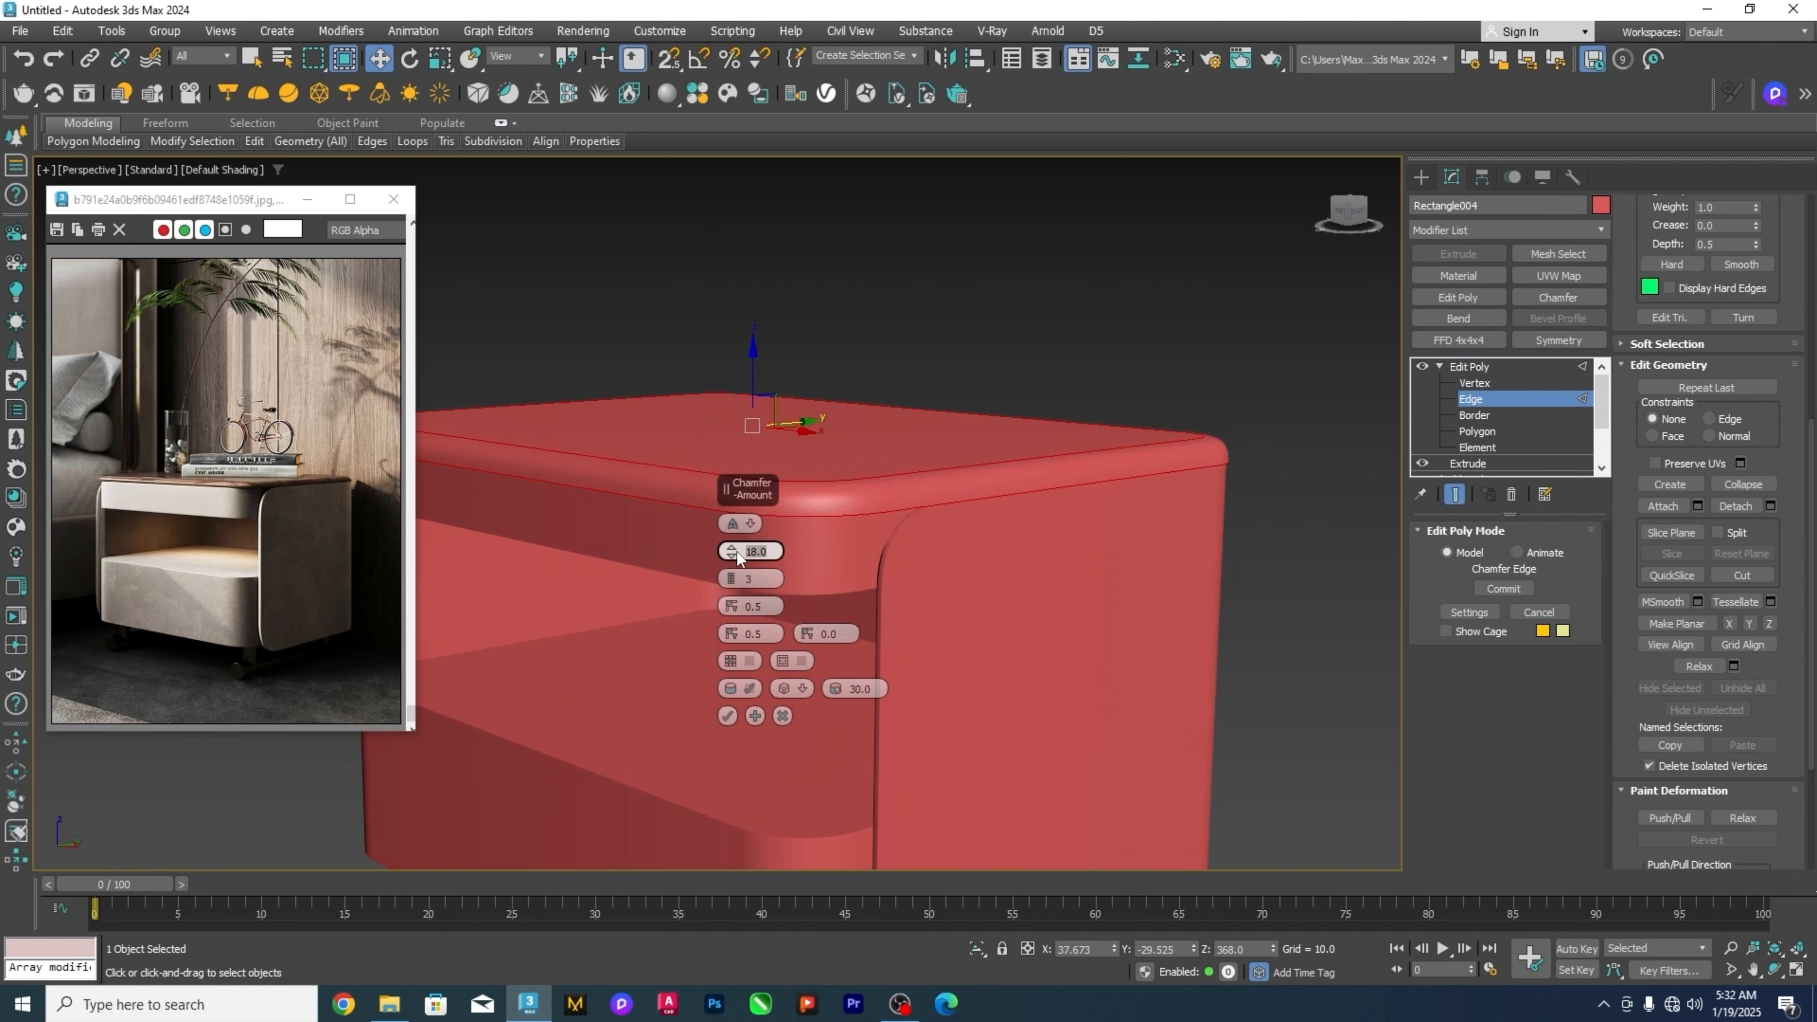
{"action": "type", "text": "25"}
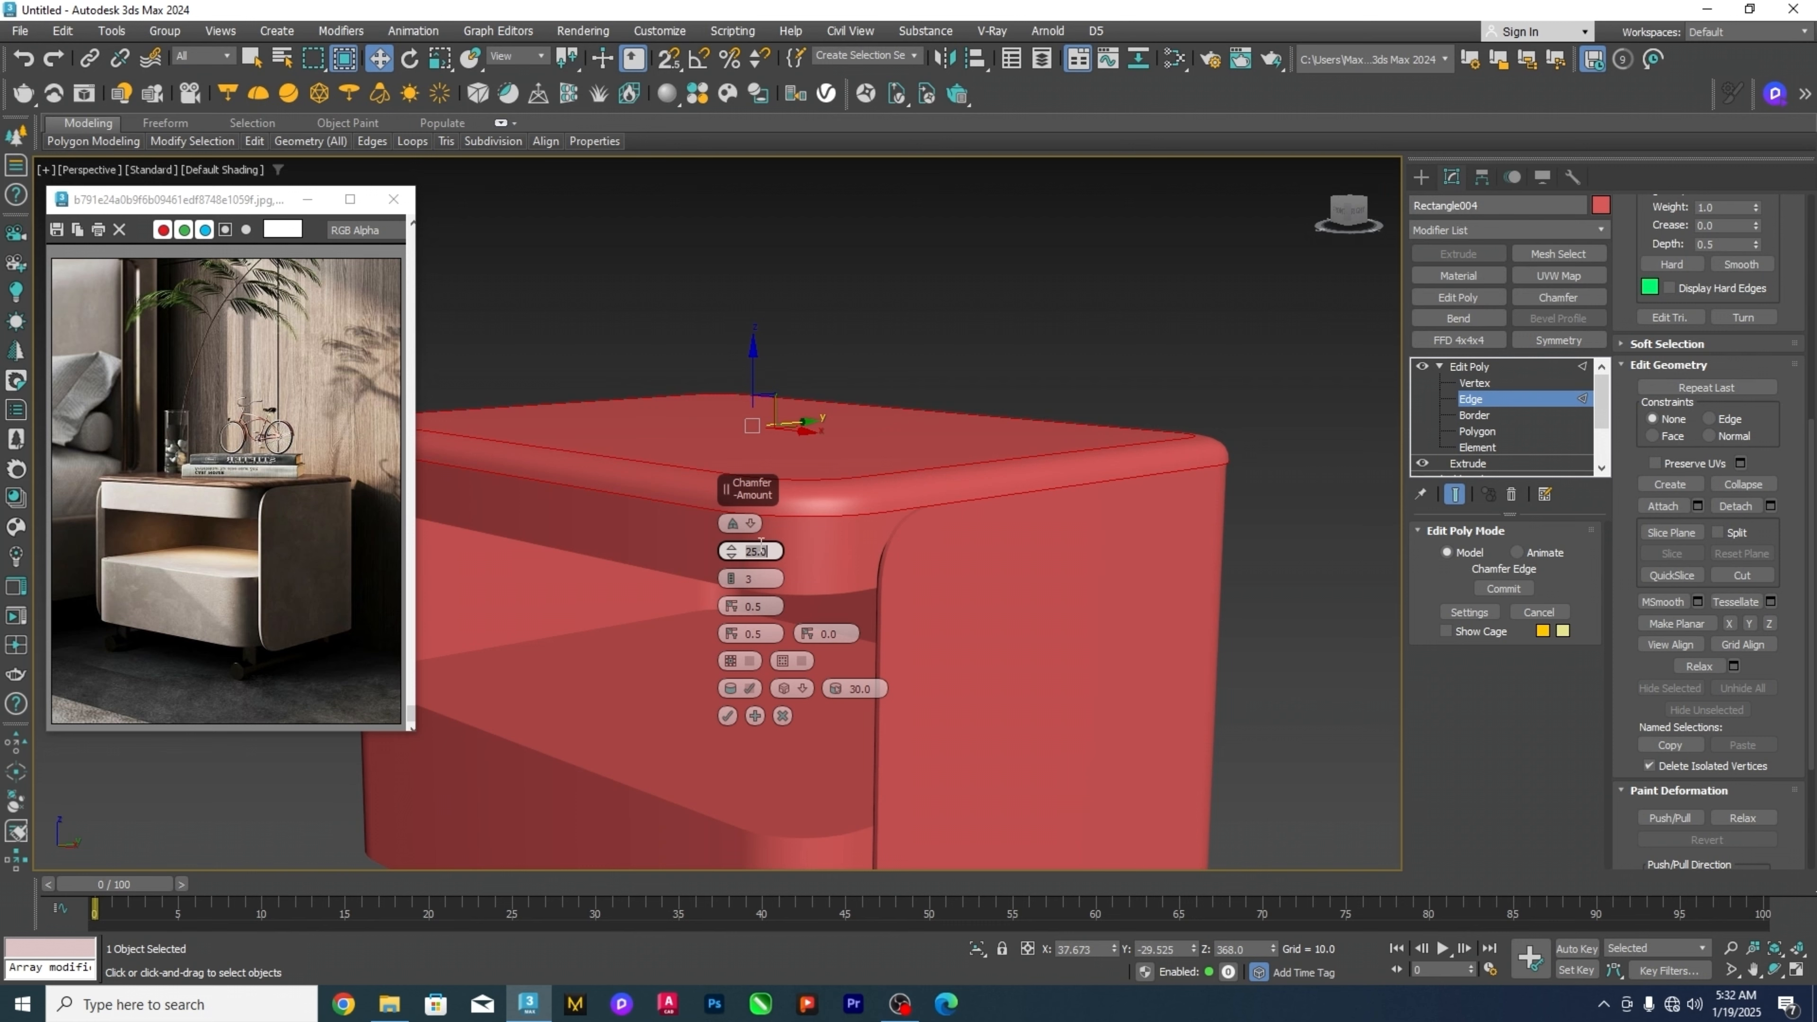
{"action": "key", "text": "BackSpace"}
{"action": "type", "text": "50"}
{"action": "key", "text": "Return"}
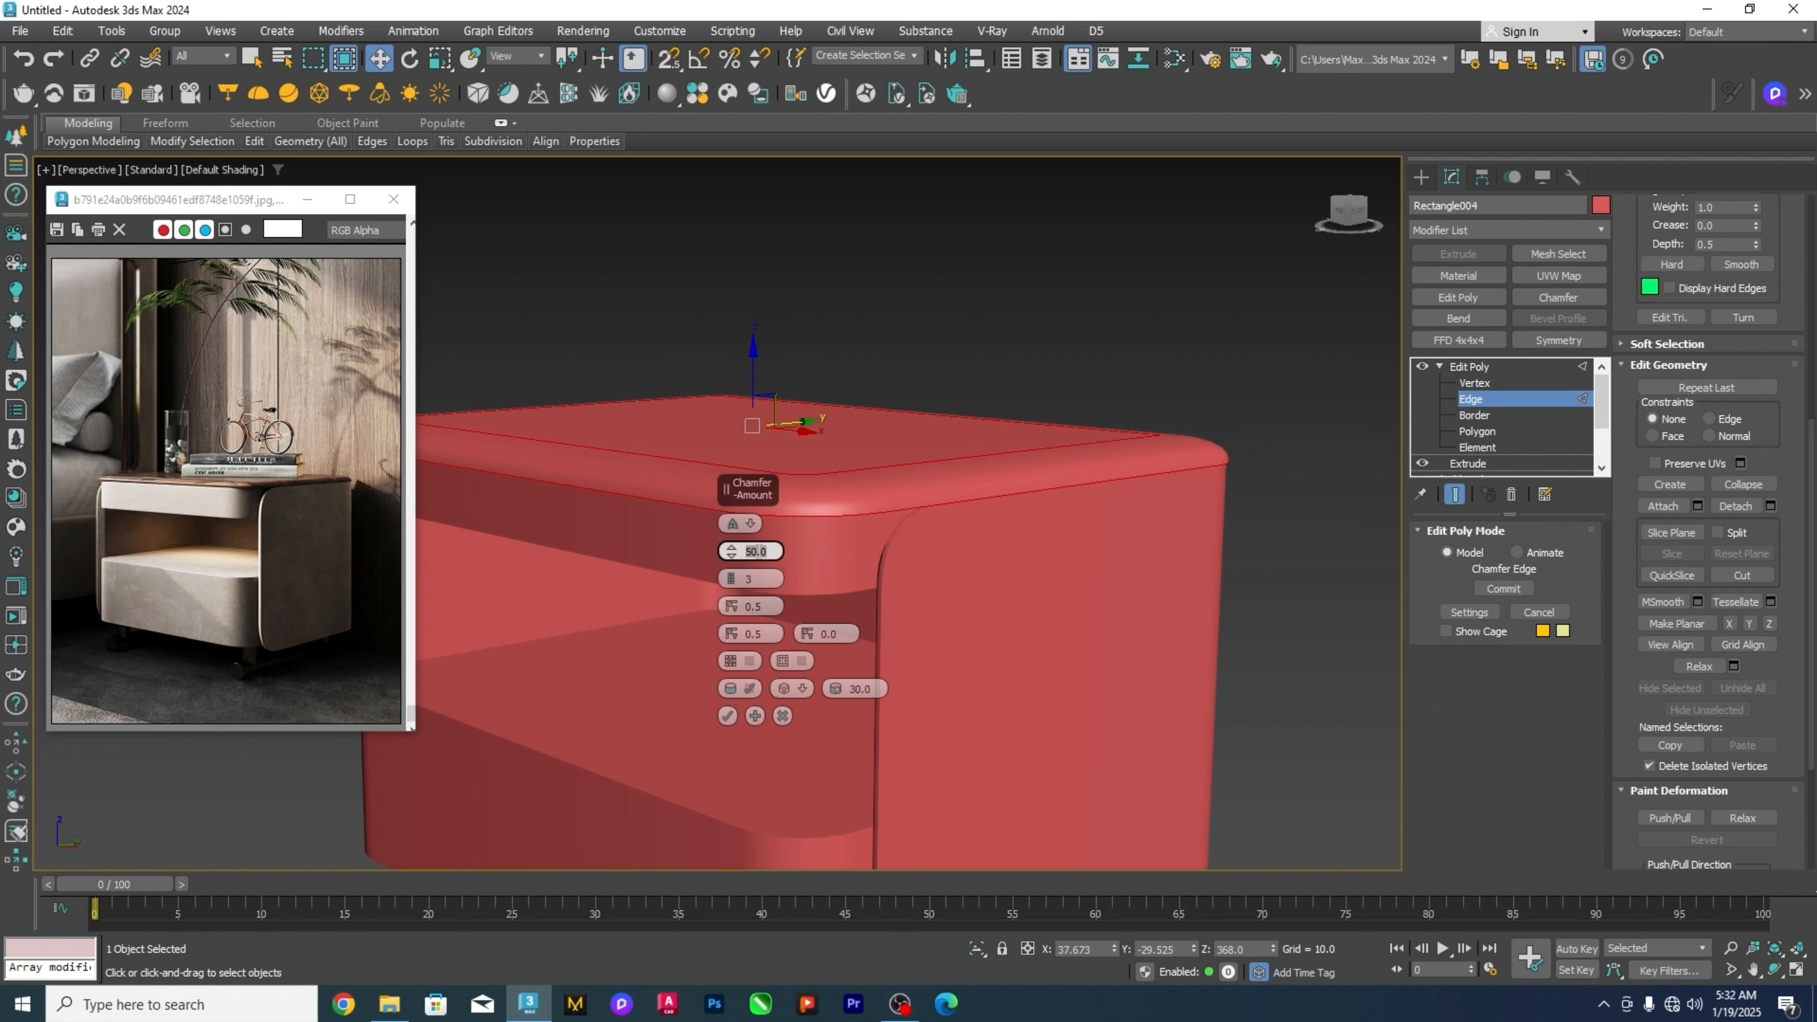
Set the rim chamfer amount to 40, apply the chamfer and leave edge editing.
{"action": "type", "text": "40"}
{"action": "key", "text": "Return"}
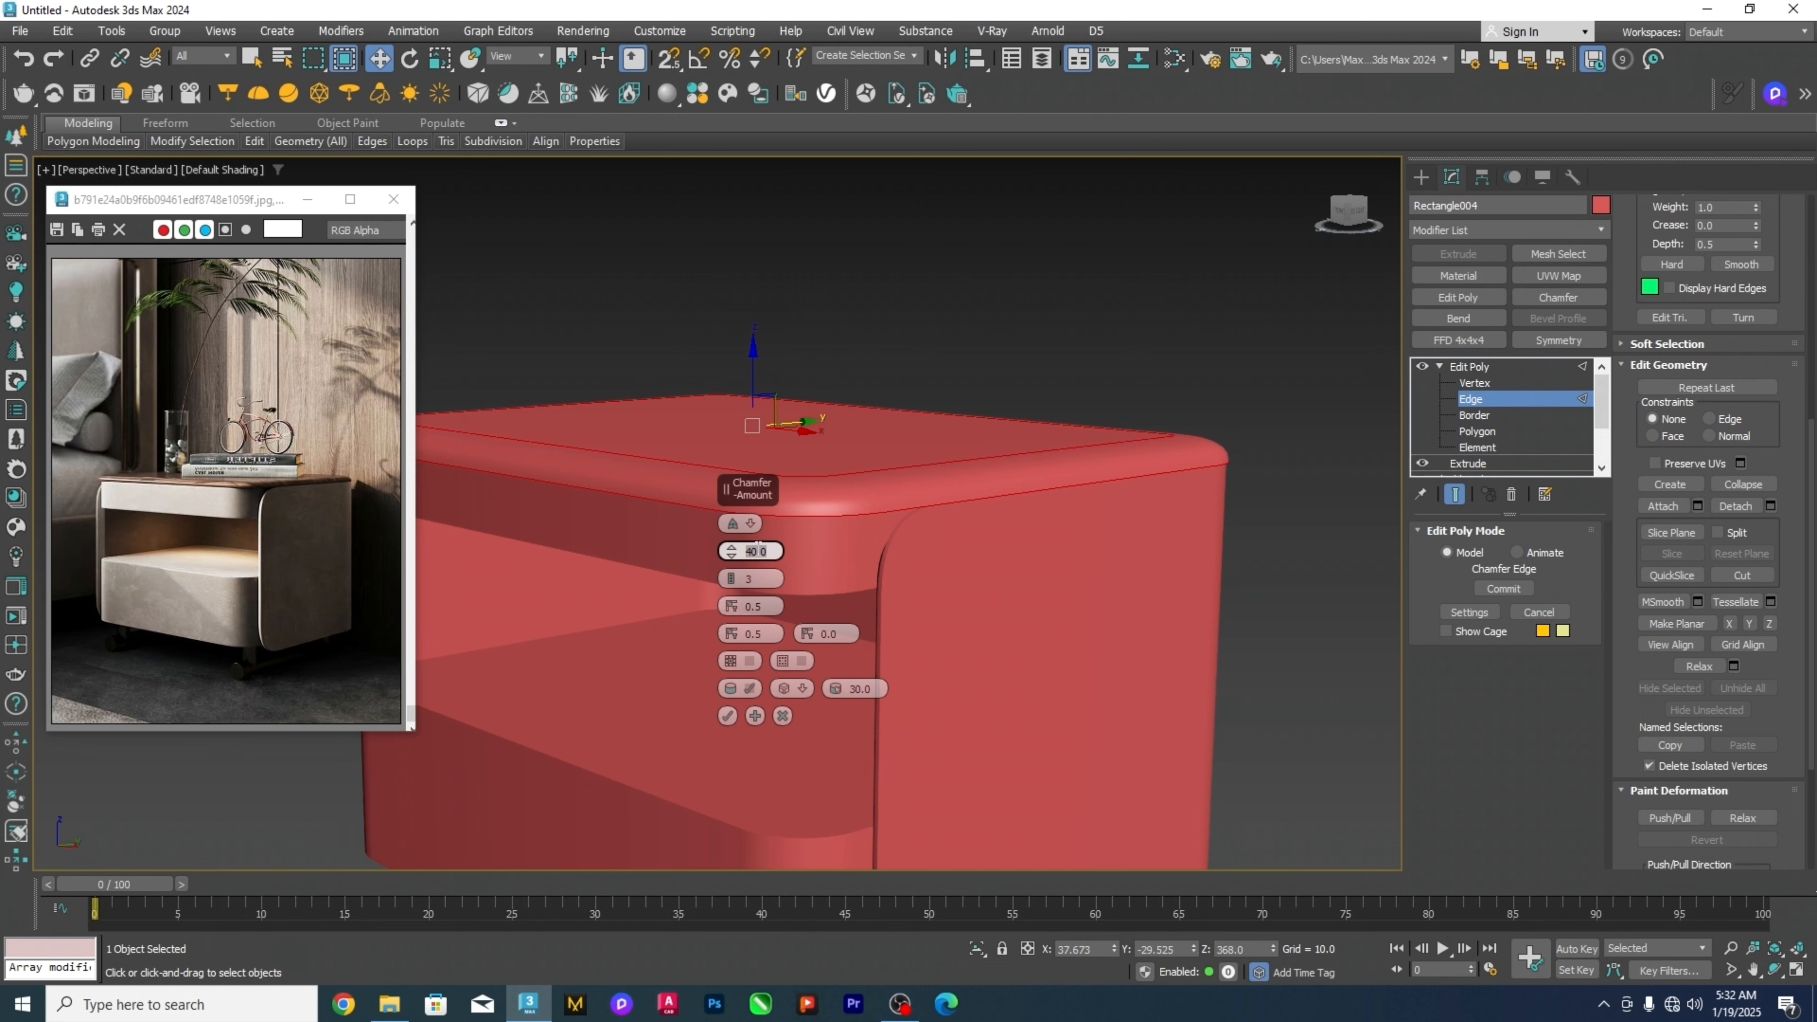
{"action": "left_click", "coordinate": [728, 716]}
{"action": "left_click", "coordinate": [1459, 366]}
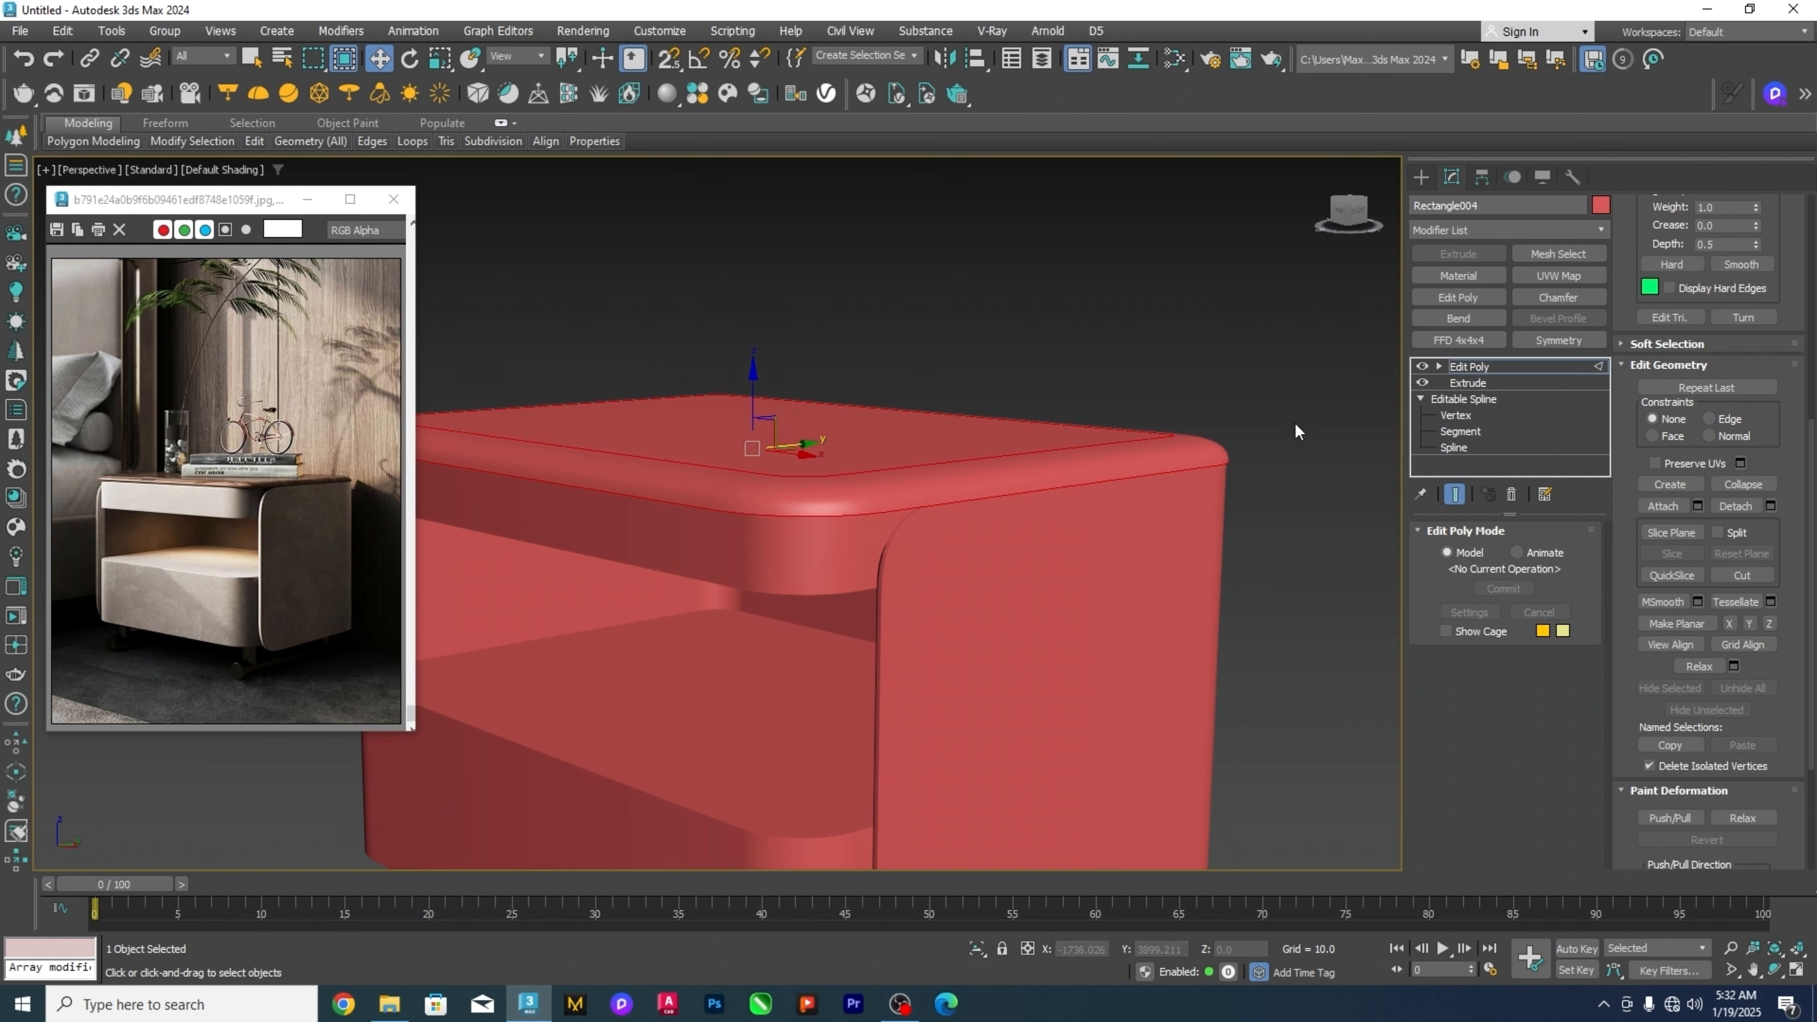
Switch the Perspective viewport's shading style to Clay and frame the whole bedside table.
{"action": "scroll", "coordinate": [1203, 448], "scroll_direction": "down", "scroll_amount": 4}
{"action": "key", "text": "s"}
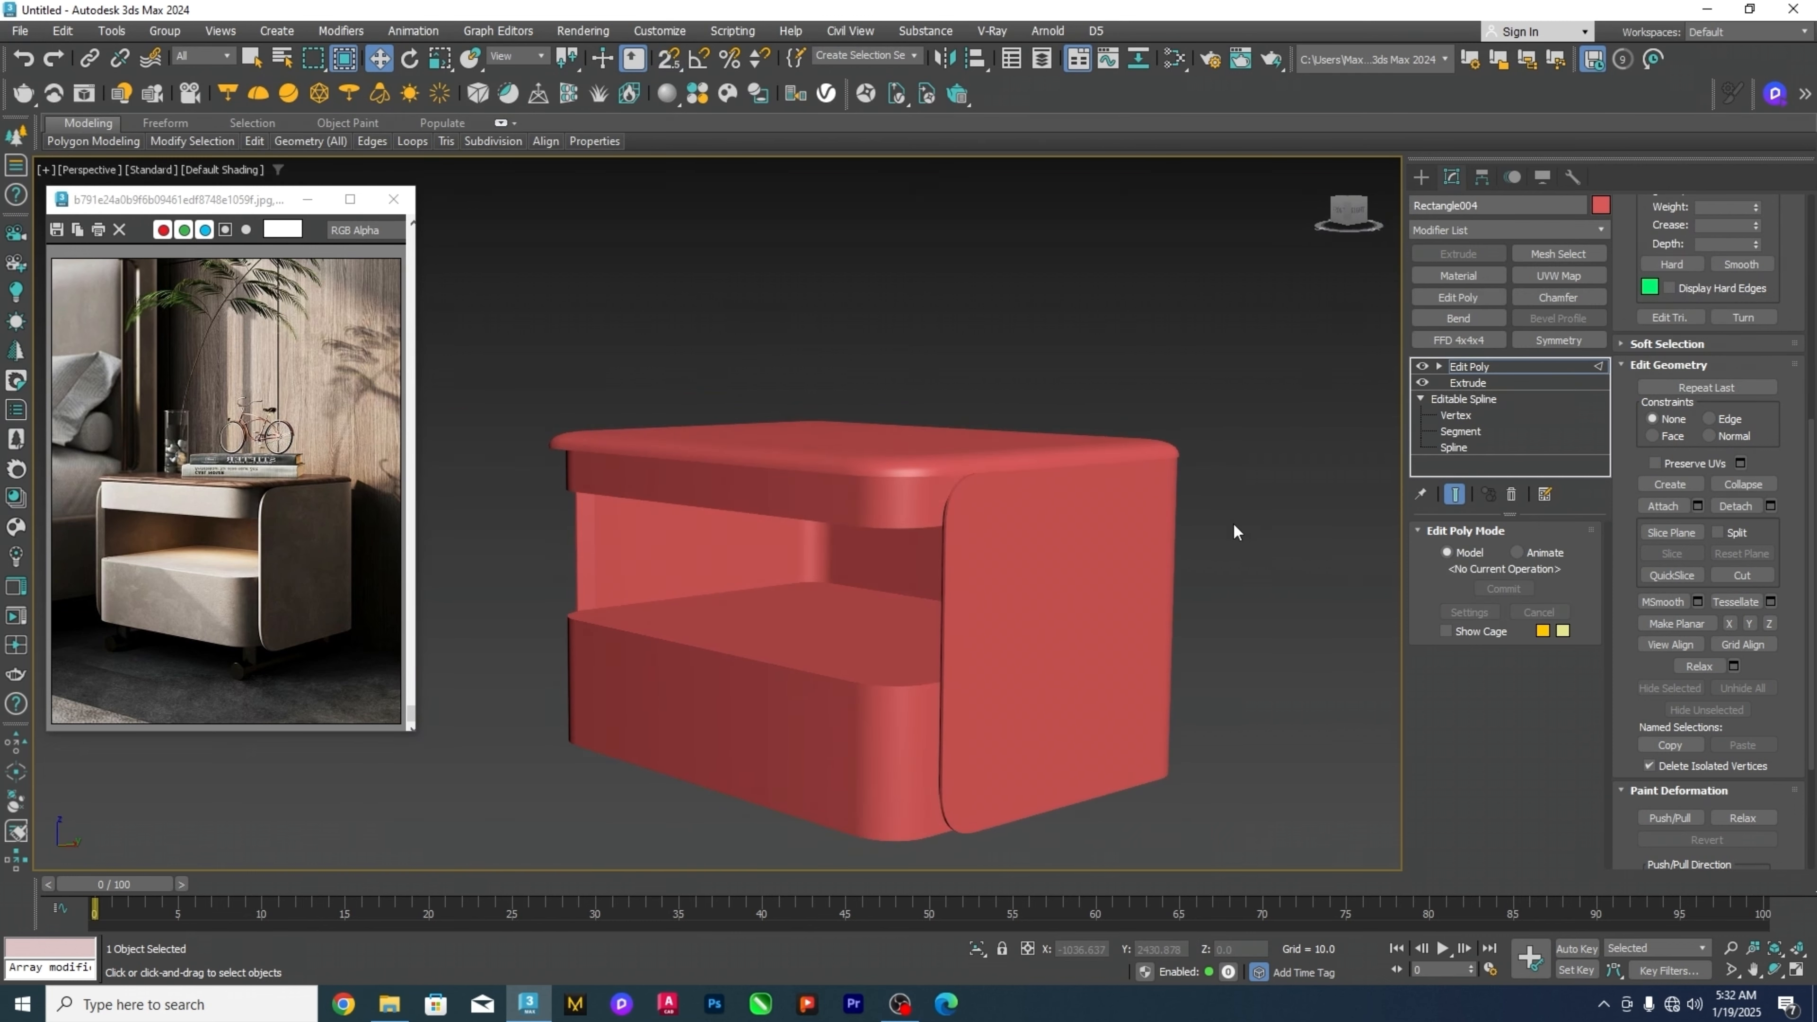
{"action": "middle_click_drag", "start_coordinate": [1256, 529], "coordinate": [1229, 520]}
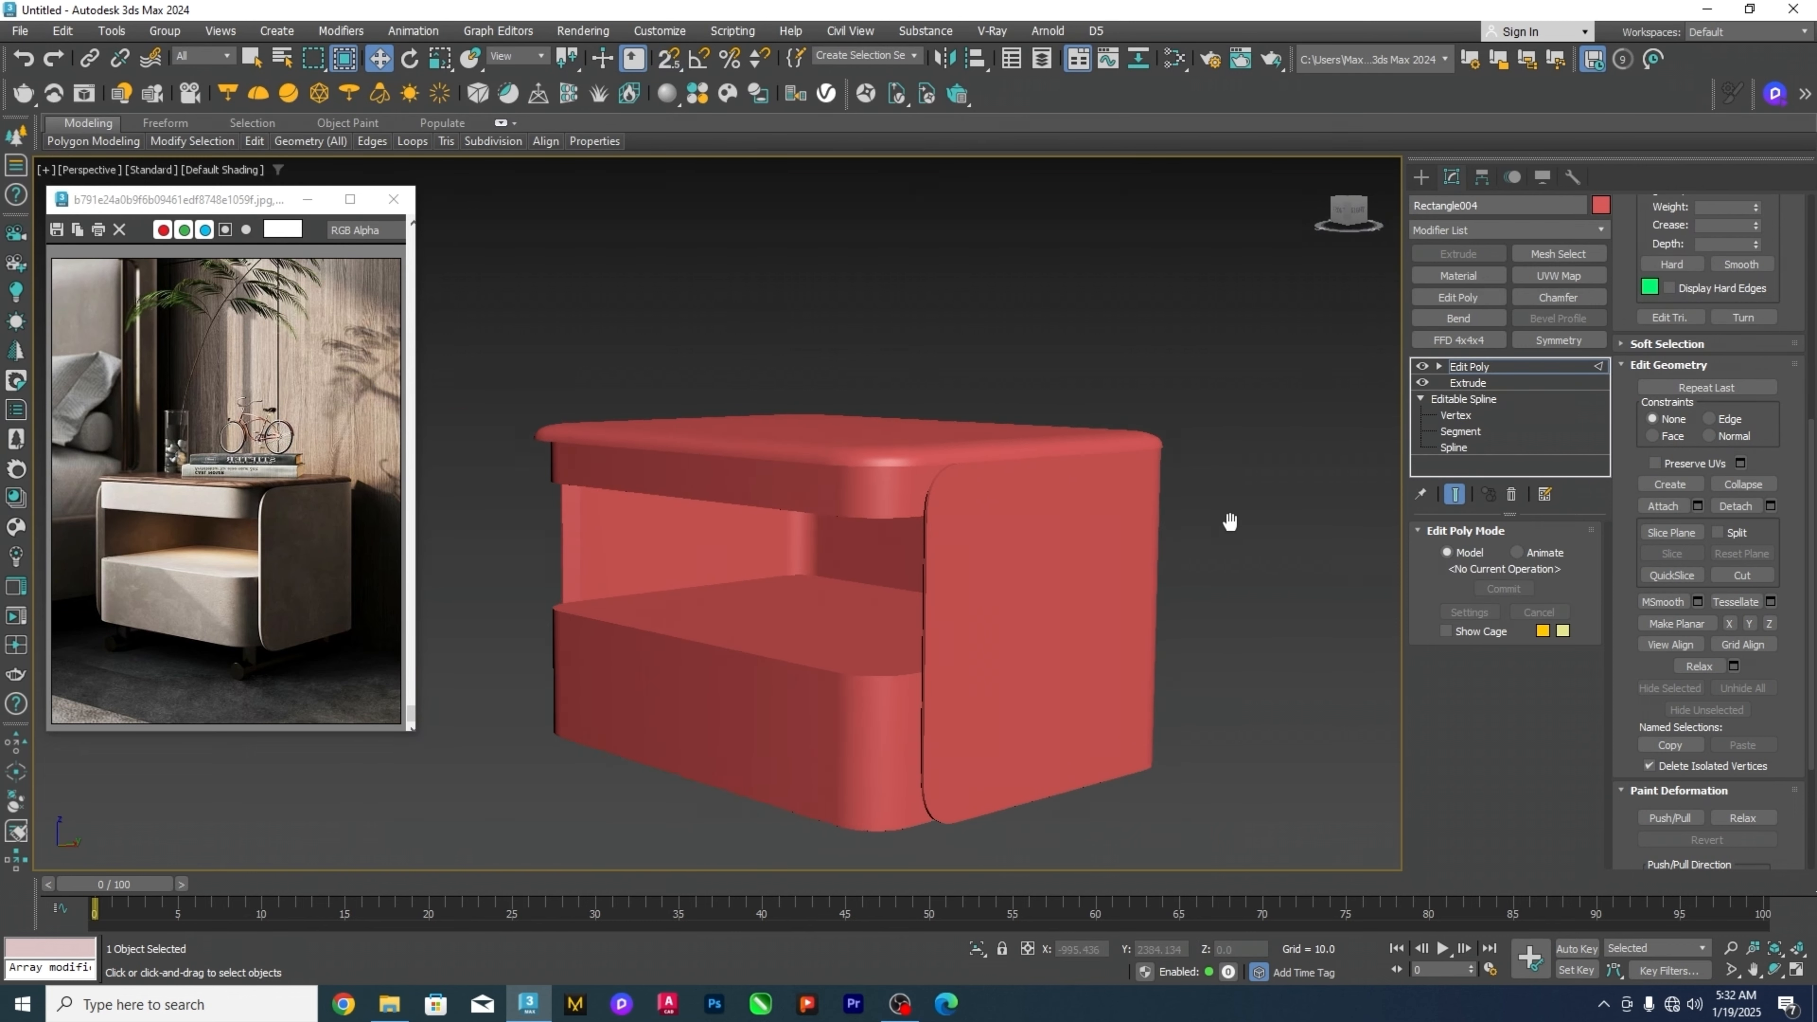
{"action": "left_click", "coordinate": [207, 169]}
{"action": "left_click", "coordinate": [228, 305]}
{"action": "middle_click_drag", "start_coordinate": [898, 303], "coordinate": [930, 264]}
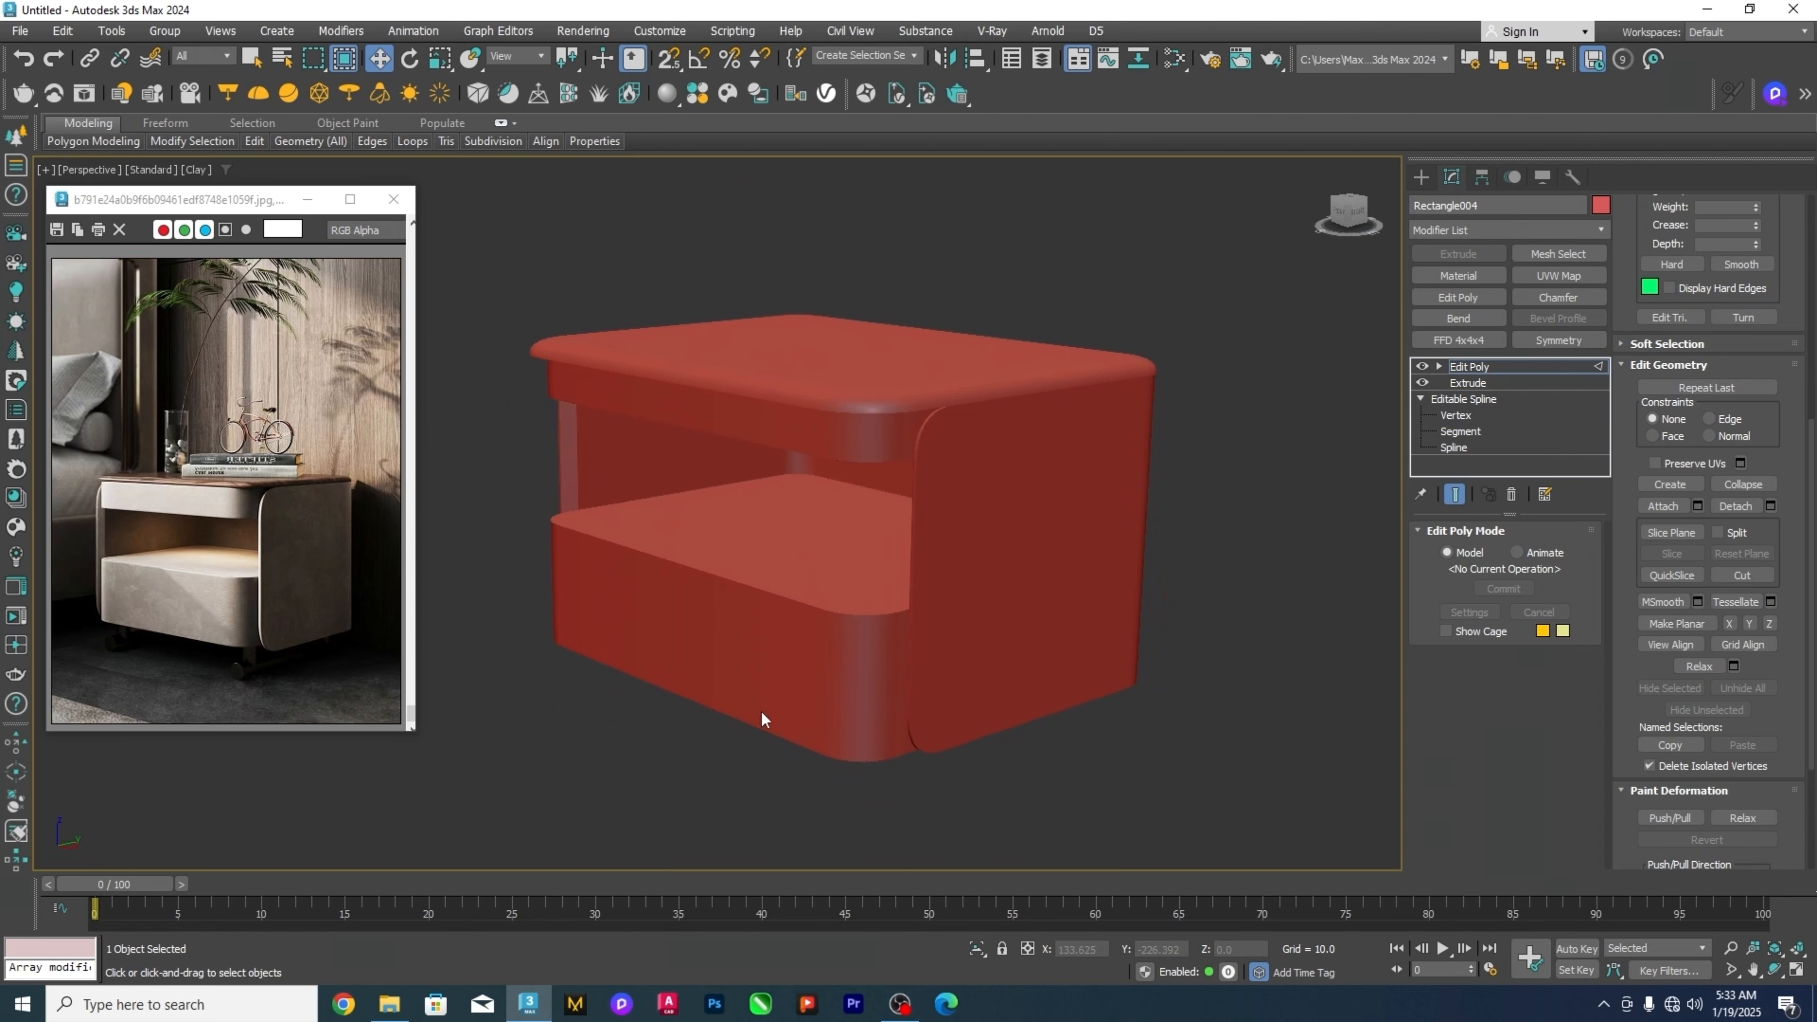
Add a Chamfer modifier to the lower drawer block with amount 1.0, 5 segments and Smooth Chamfers Only.
{"action": "scroll", "coordinate": [761, 716], "scroll_direction": "up", "scroll_amount": 2}
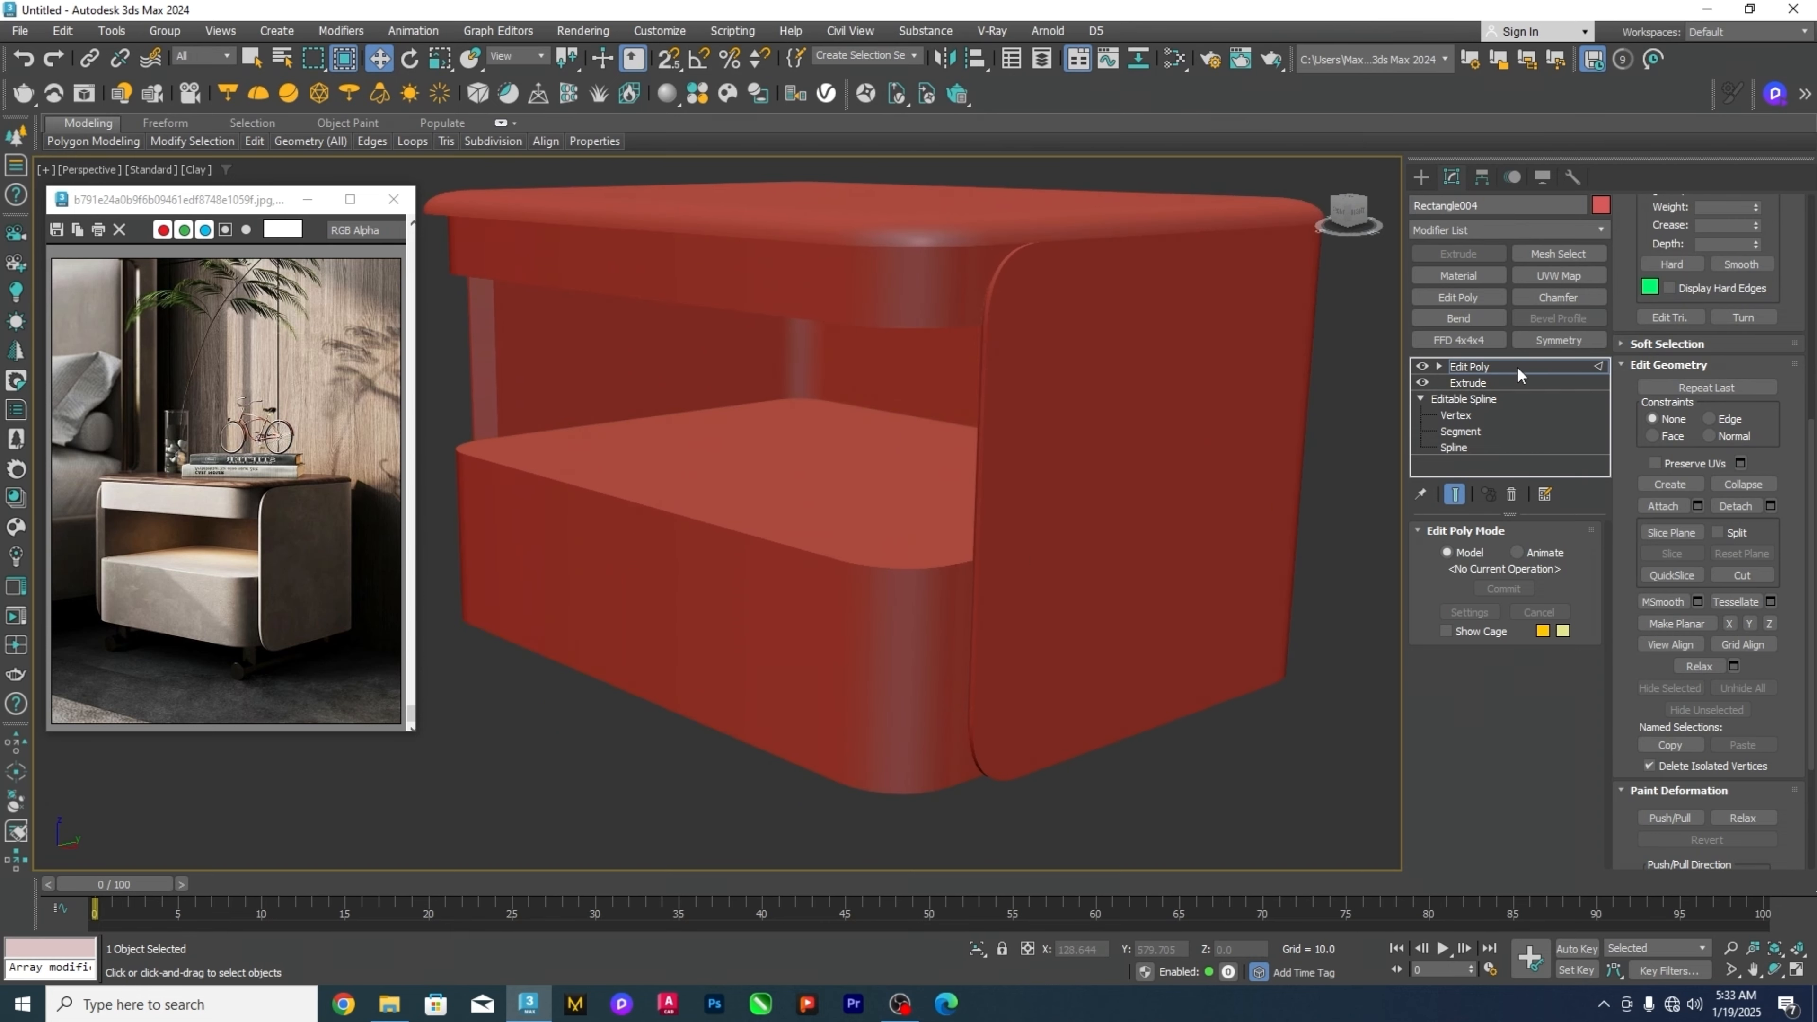
{"action": "left_click", "coordinate": [1244, 757]}
{"action": "left_click", "coordinate": [1021, 712]}
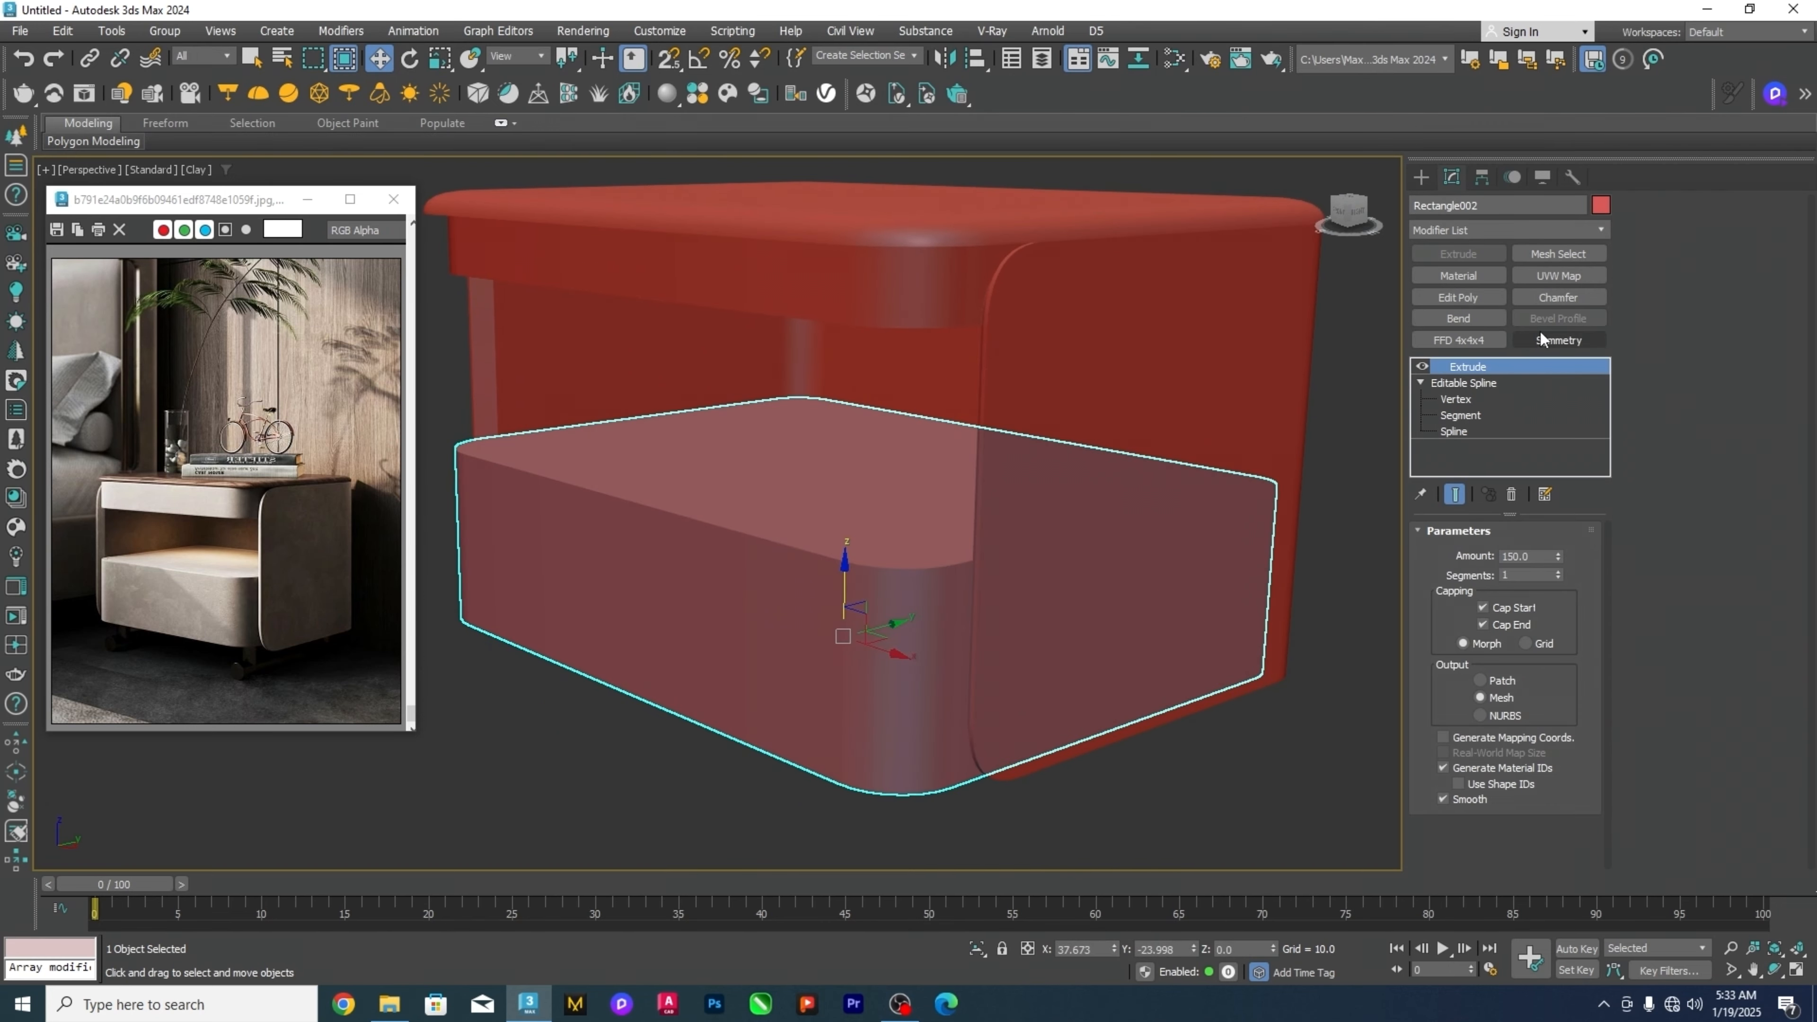
{"action": "left_click", "coordinate": [1551, 297]}
{"action": "left_click", "coordinate": [1539, 730]}
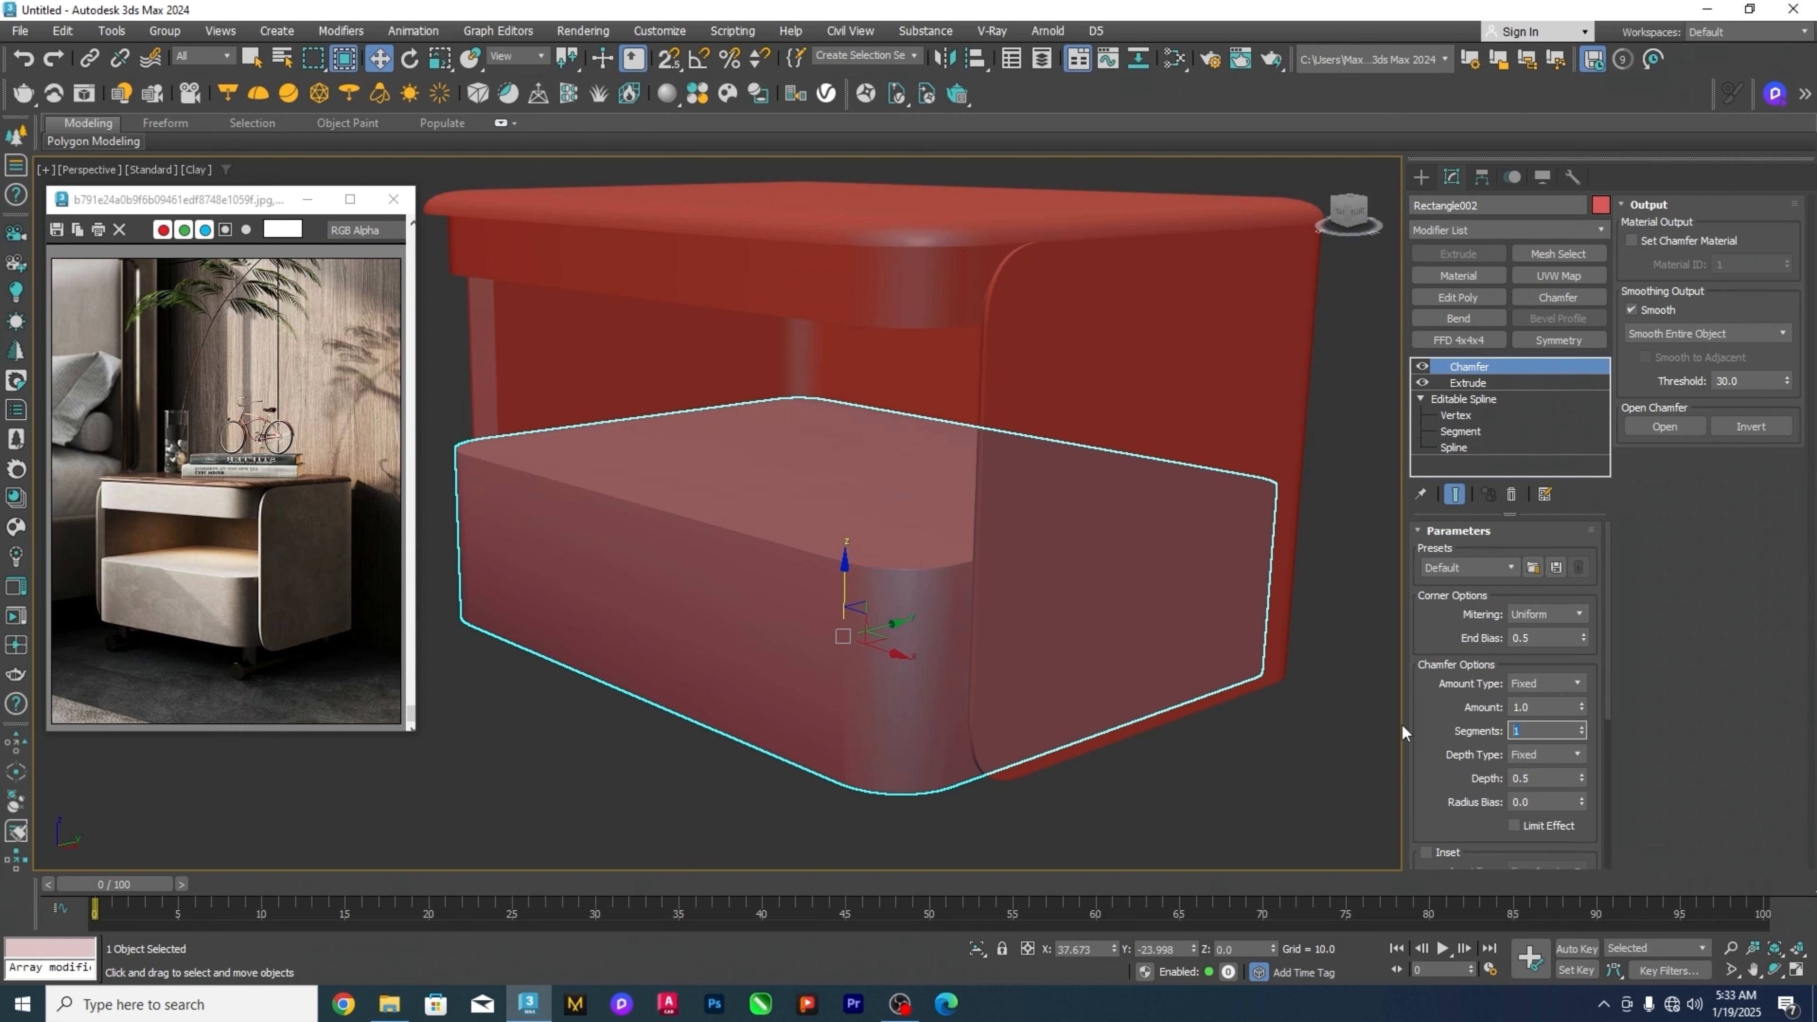
{"action": "key", "text": "Return"}
{"action": "left_click", "coordinate": [1700, 335]}
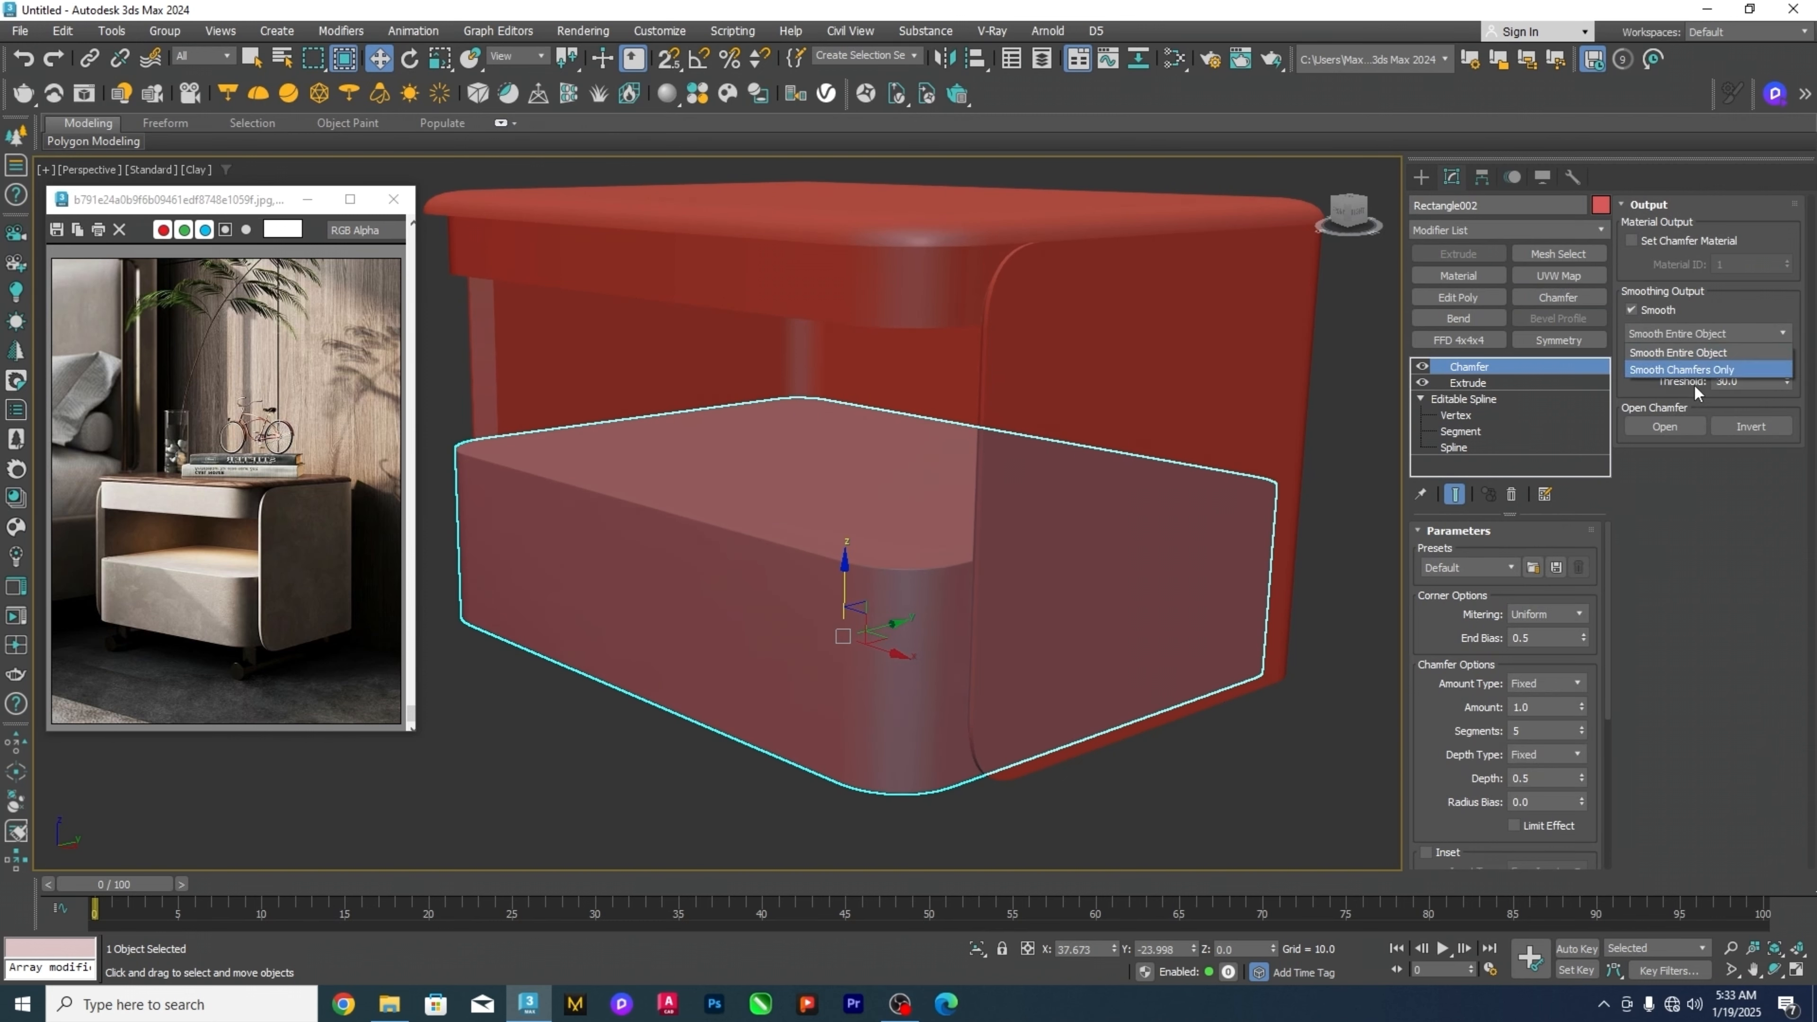
{"action": "left_click", "coordinate": [1694, 370]}
{"action": "left_click", "coordinate": [1237, 774]}
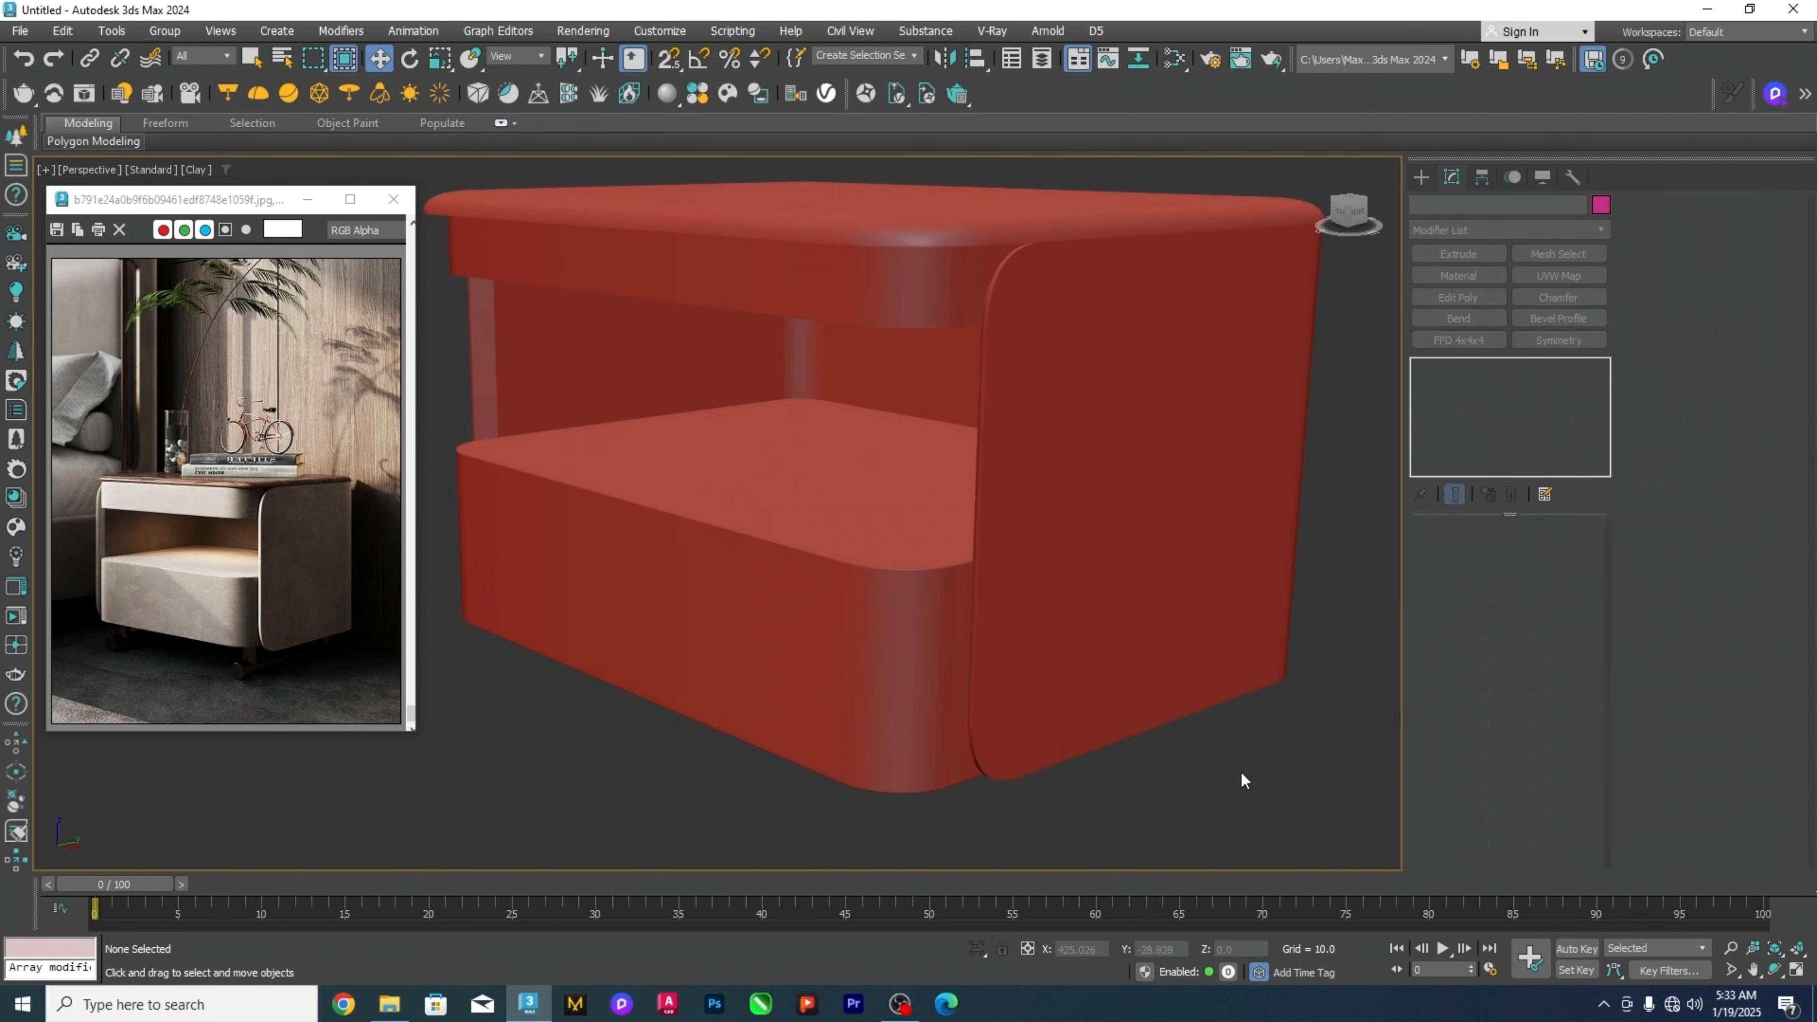
Copy the Chamfer modifier from the lower drawer block and paste it onto the upper block beneath the top slab.
{"action": "middle_click_drag", "start_coordinate": [1278, 775], "coordinate": [1253, 797]}
{"action": "left_click", "coordinate": [1079, 519]}
{"action": "middle_click_drag", "start_coordinate": [1054, 422], "coordinate": [1109, 510], "text": "alt"}
{"action": "left_click", "coordinate": [1439, 365]}
{"action": "left_click", "coordinate": [816, 733]}
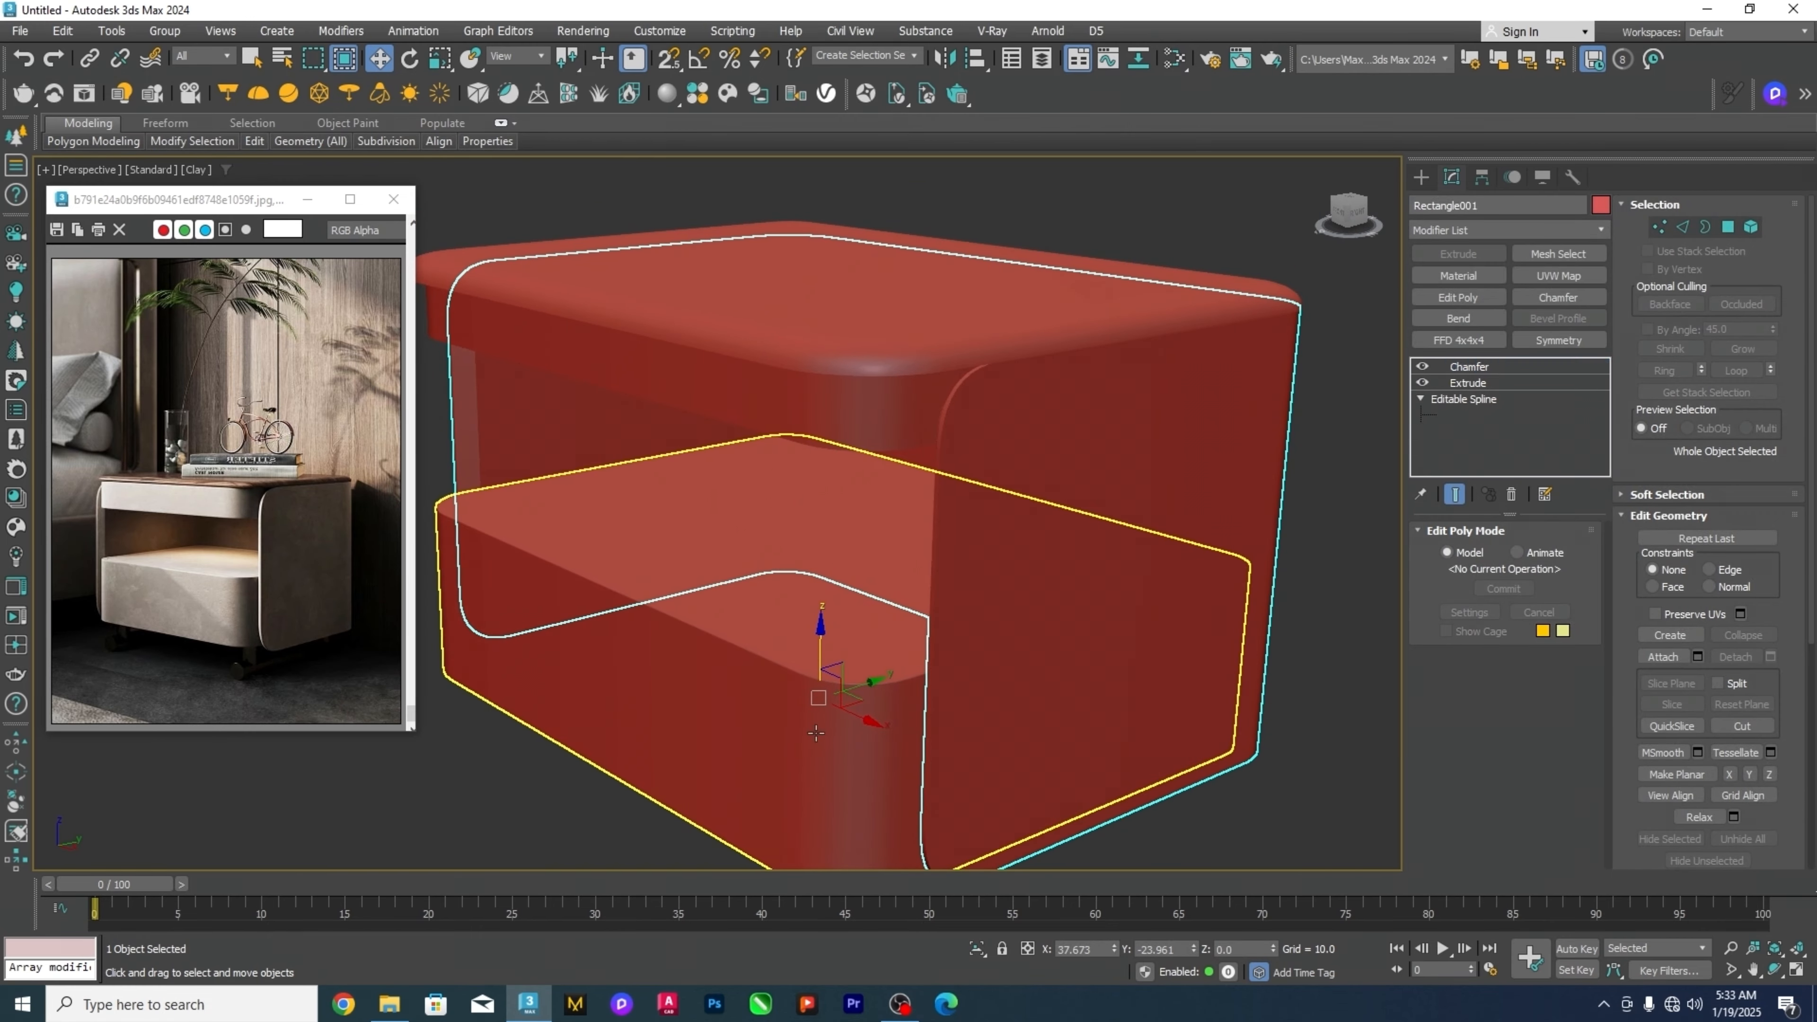
{"action": "right_click", "coordinate": [1491, 366]}
{"action": "left_click", "coordinate": [1536, 450]}
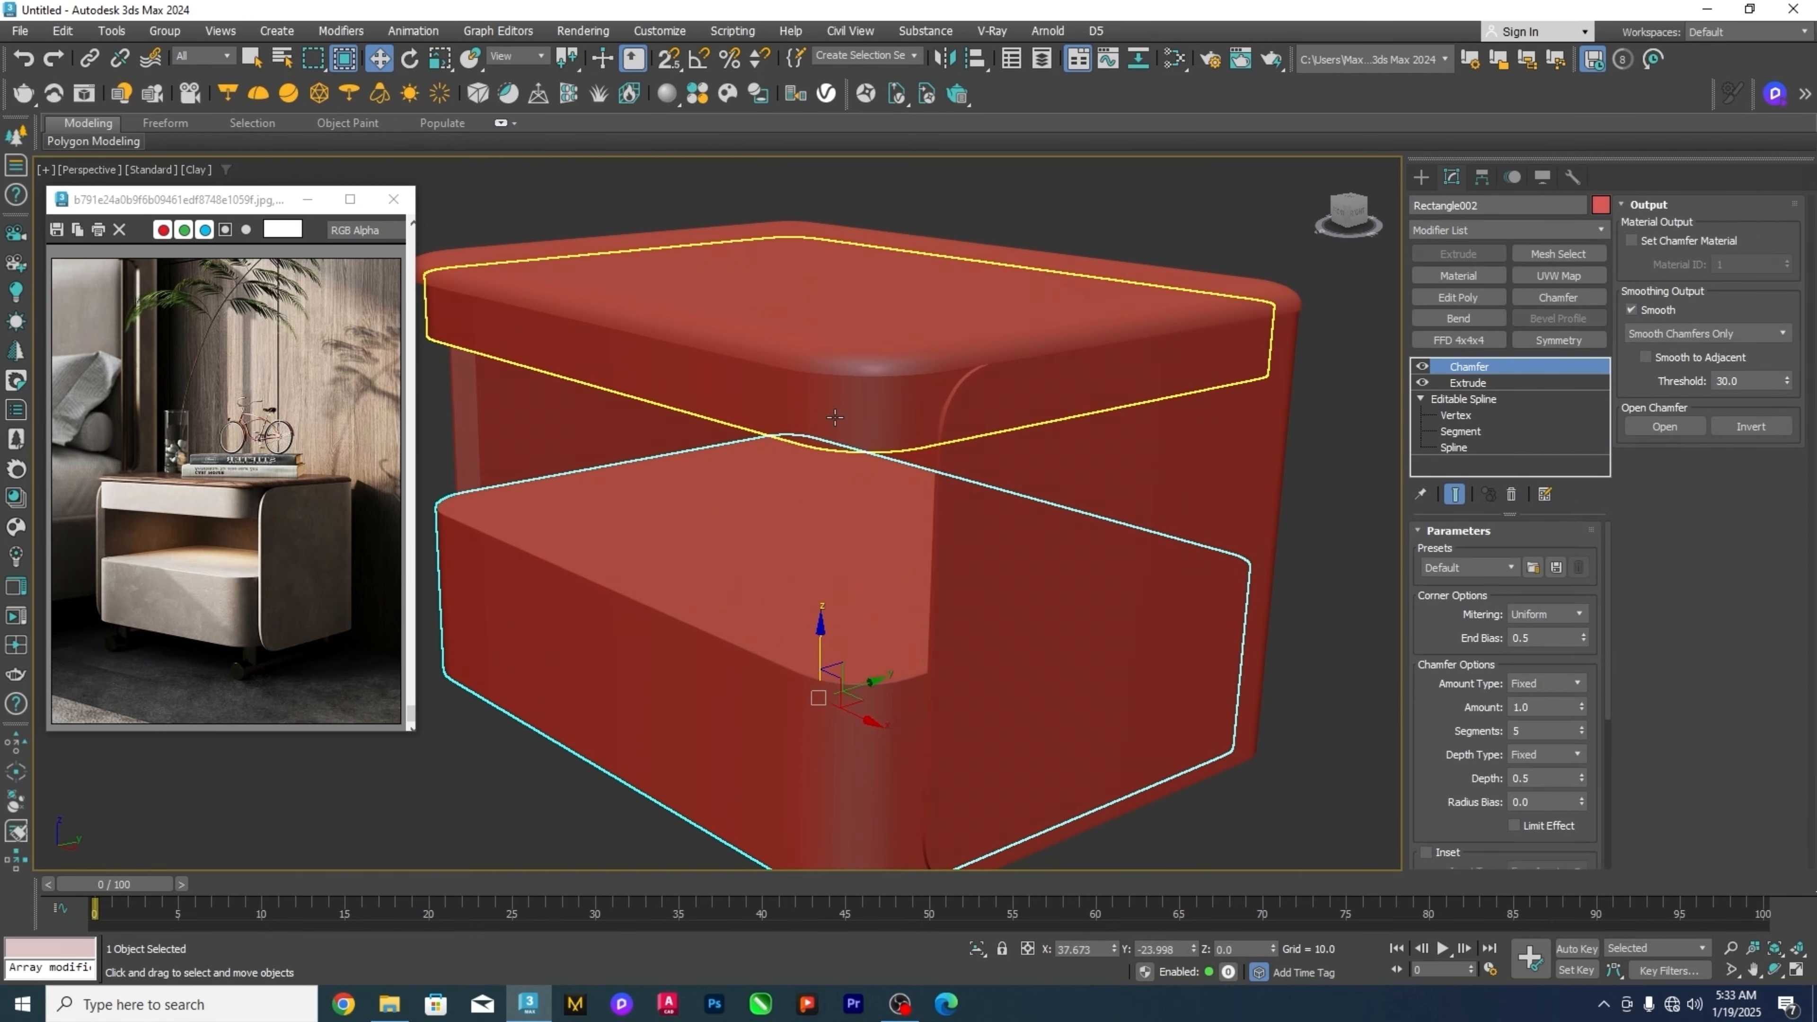
{"action": "left_click", "coordinate": [833, 415]}
{"action": "right_click", "coordinate": [1465, 366]}
{"action": "left_click", "coordinate": [1499, 467]}
{"action": "left_click", "coordinate": [1330, 459]}
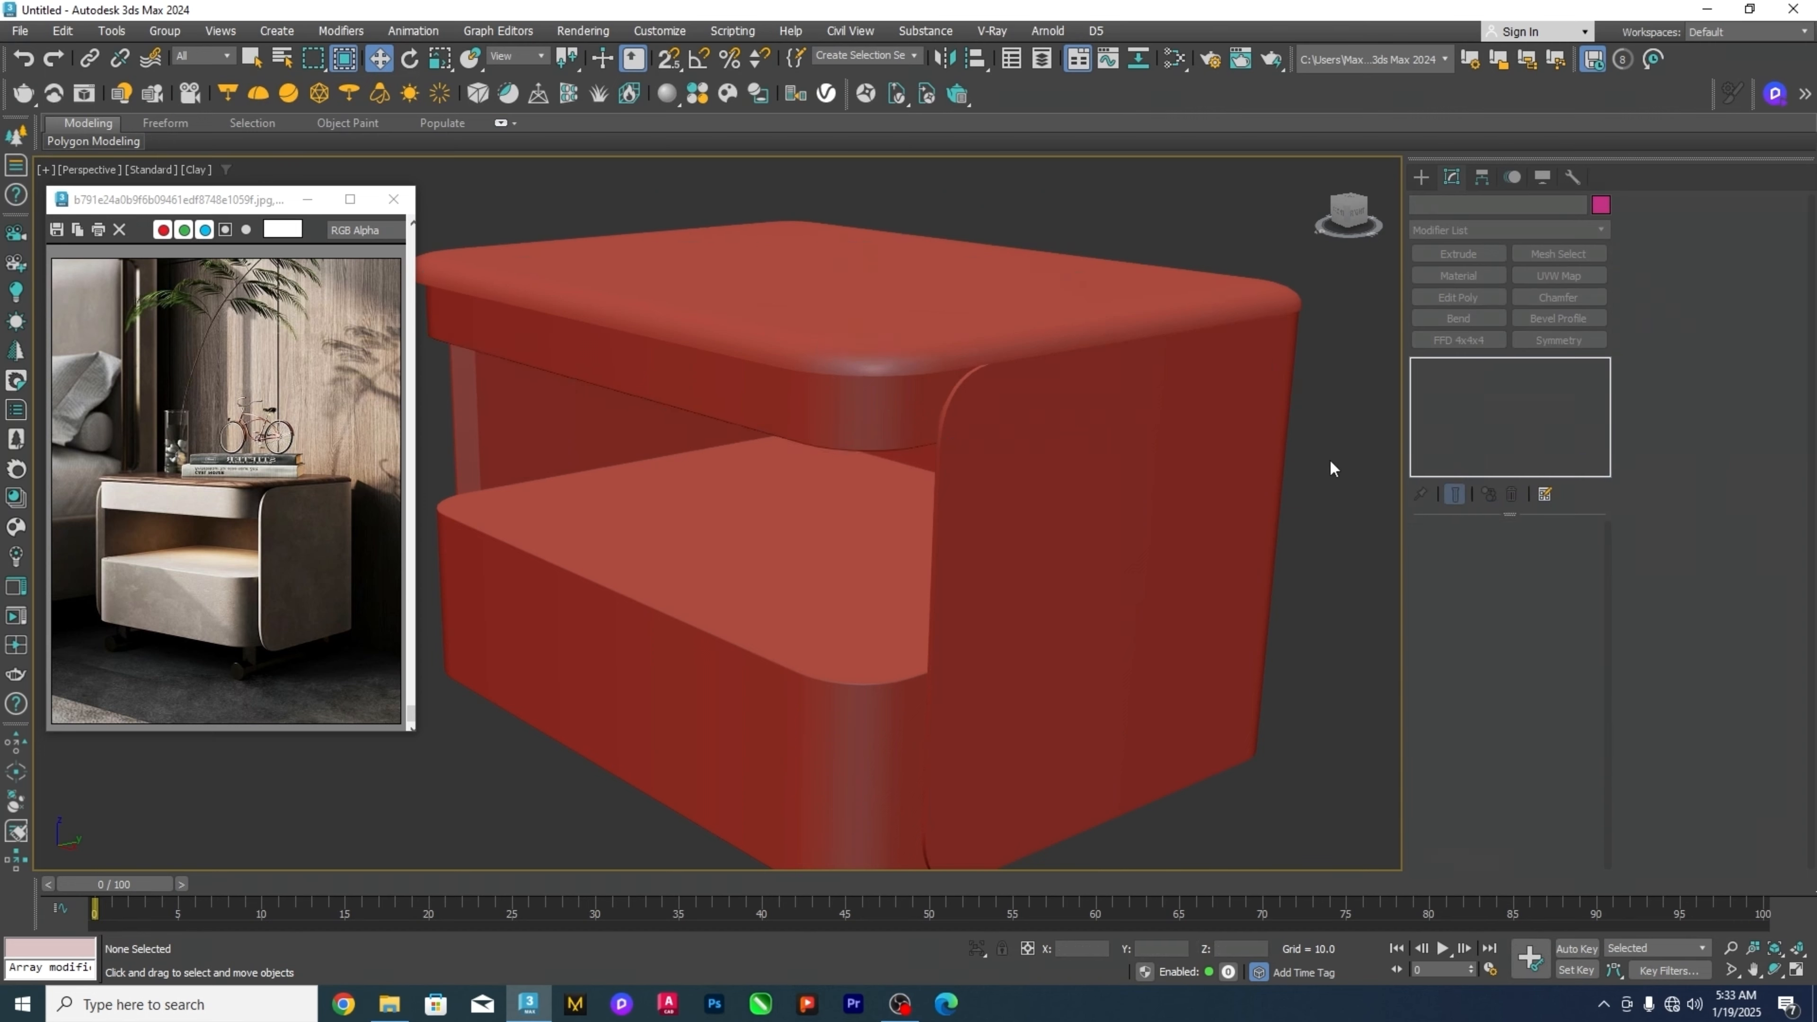
Paste the copied Chamfer modifier onto the top slab above its Edit Poly modifier.
{"action": "left_click", "coordinate": [930, 329]}
{"action": "right_click", "coordinate": [1478, 380]}
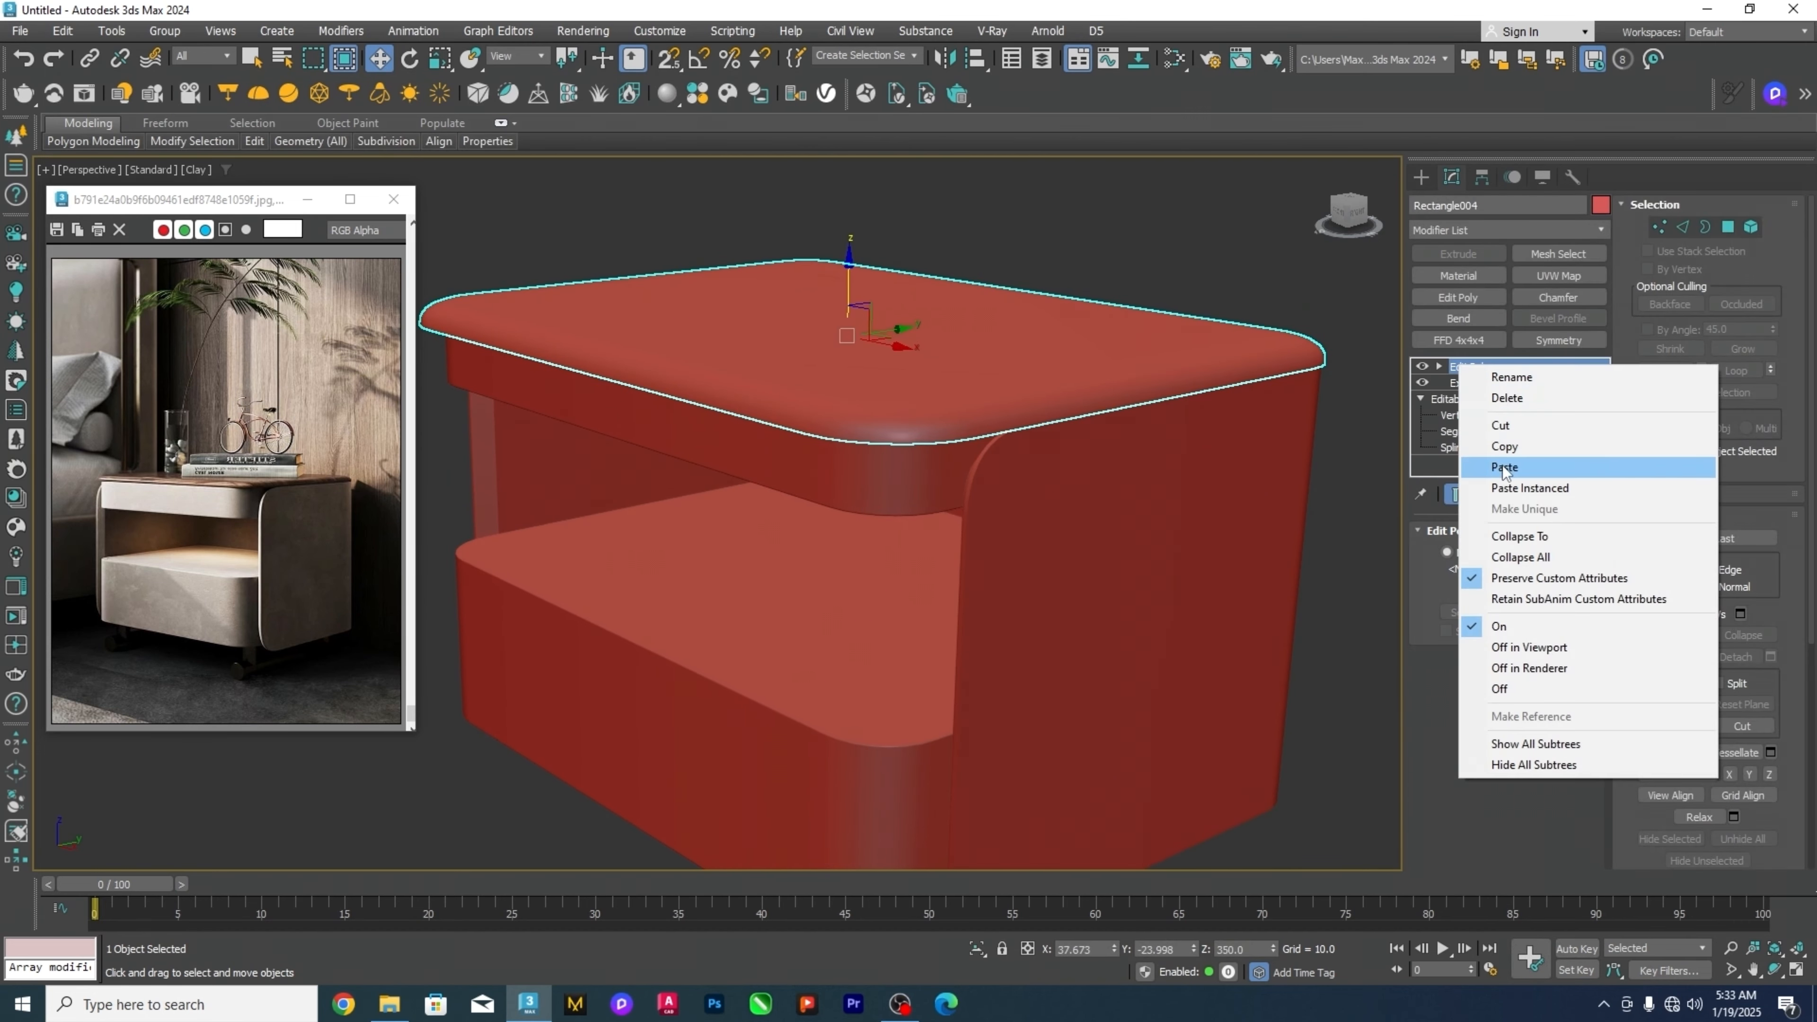
{"action": "left_click", "coordinate": [1504, 467]}
{"action": "left_click", "coordinate": [1259, 279]}
{"action": "scroll", "coordinate": [1176, 388], "scroll_direction": "up", "scroll_amount": 3}
{"action": "left_click", "coordinate": [1177, 388]}
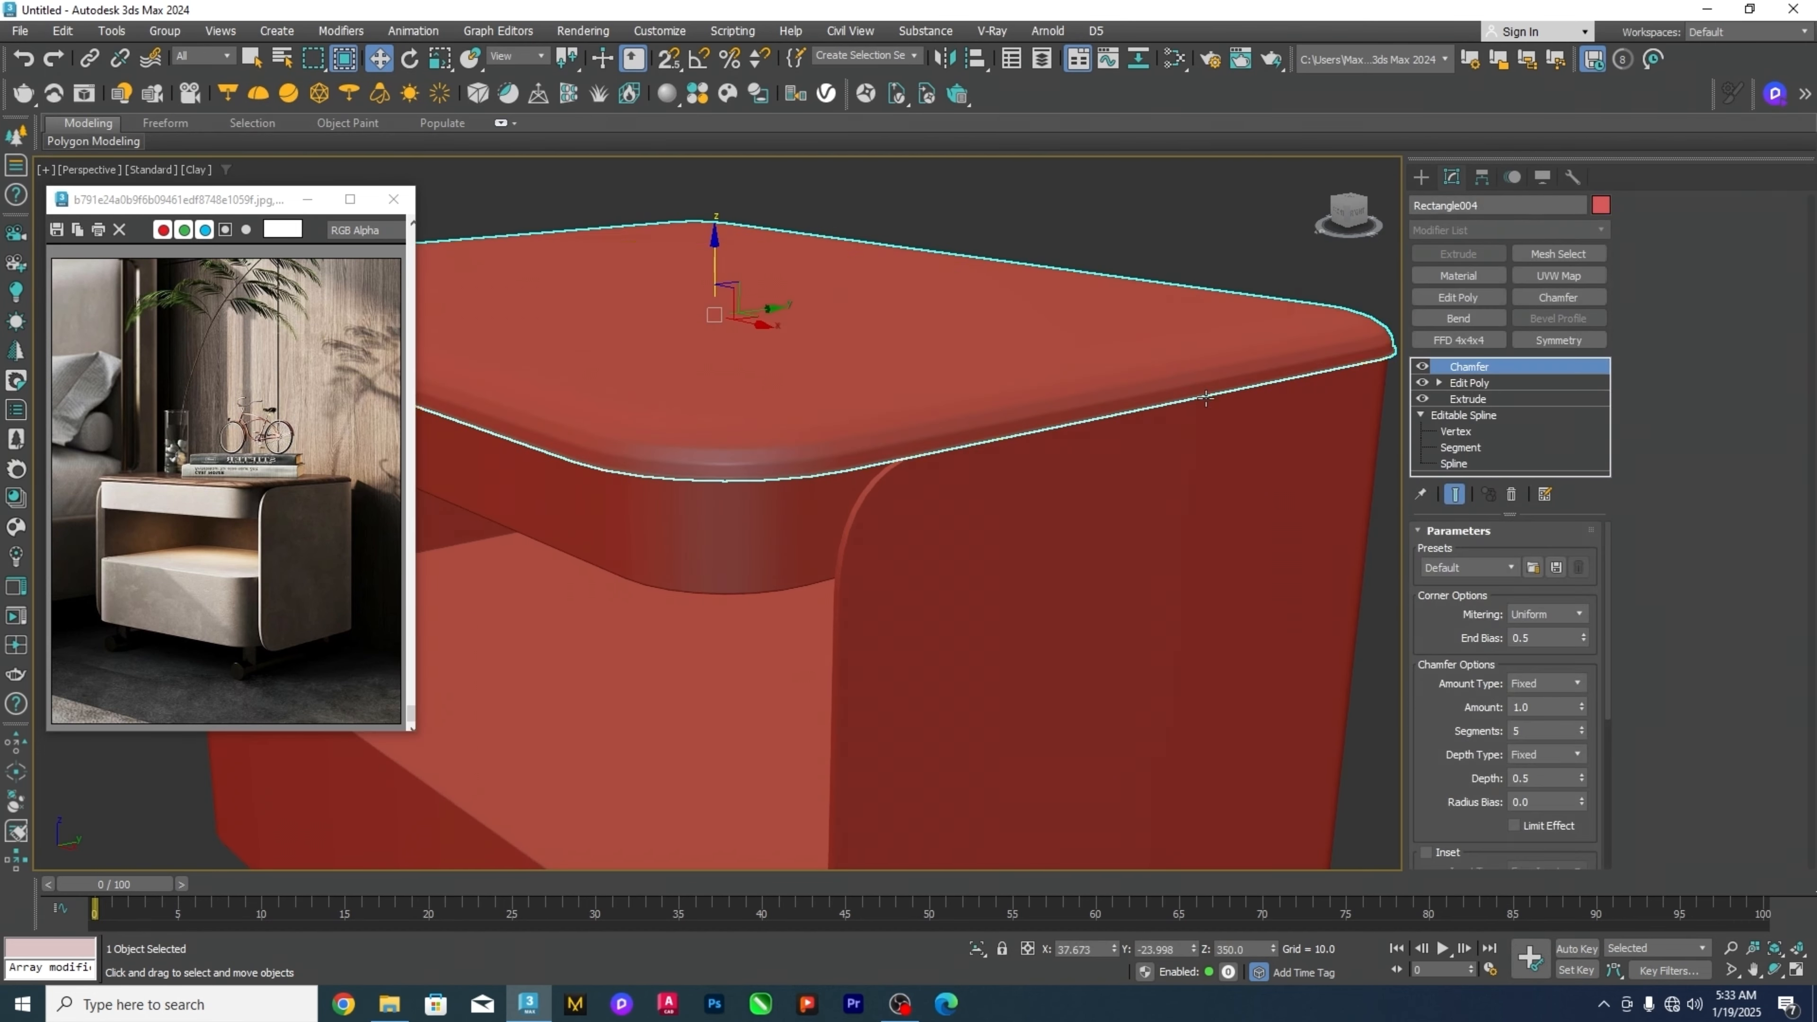
{"action": "scroll", "coordinate": [961, 410], "scroll_direction": "down", "scroll_amount": 2}
{"action": "scroll", "coordinate": [960, 411], "scroll_direction": "down", "scroll_amount": 3}
Paste the copied Chamfer modifier onto the curved outer panel above its Edit Poly modifier.
{"action": "left_click", "coordinate": [941, 467]}
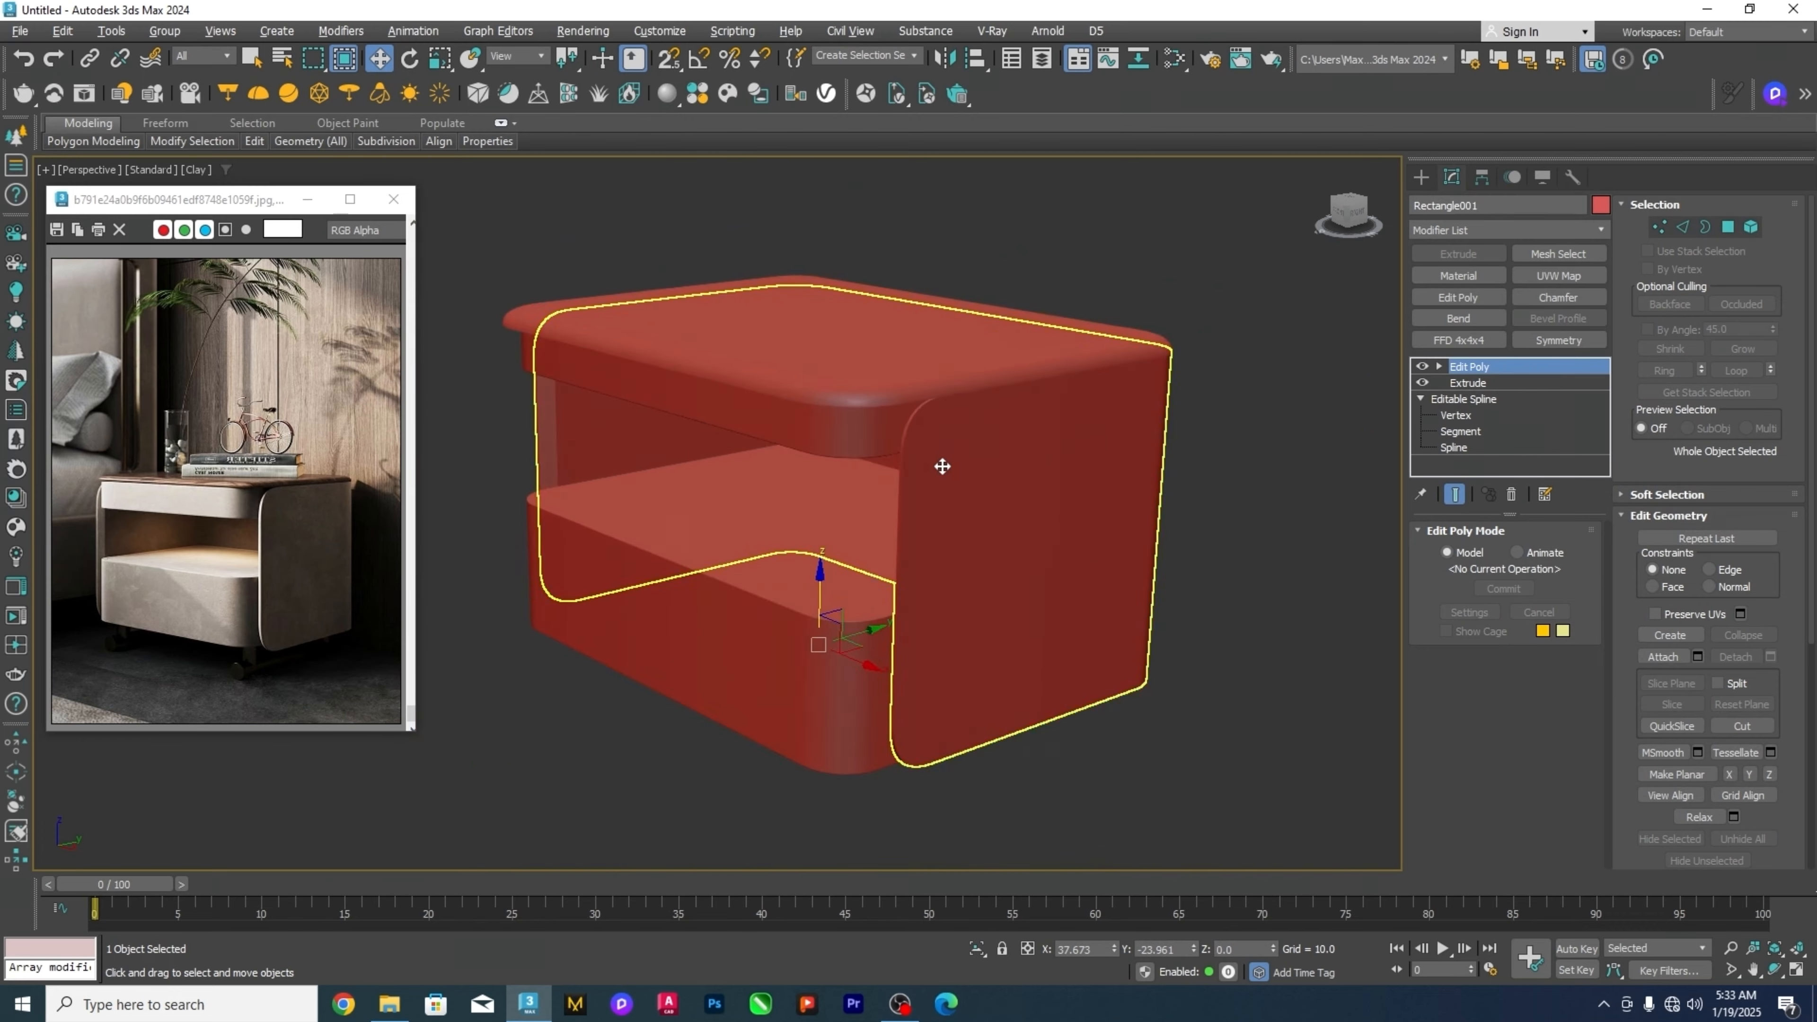
{"action": "scroll", "coordinate": [939, 452], "scroll_direction": "up", "scroll_amount": 3}
{"action": "right_click", "coordinate": [1470, 386]}
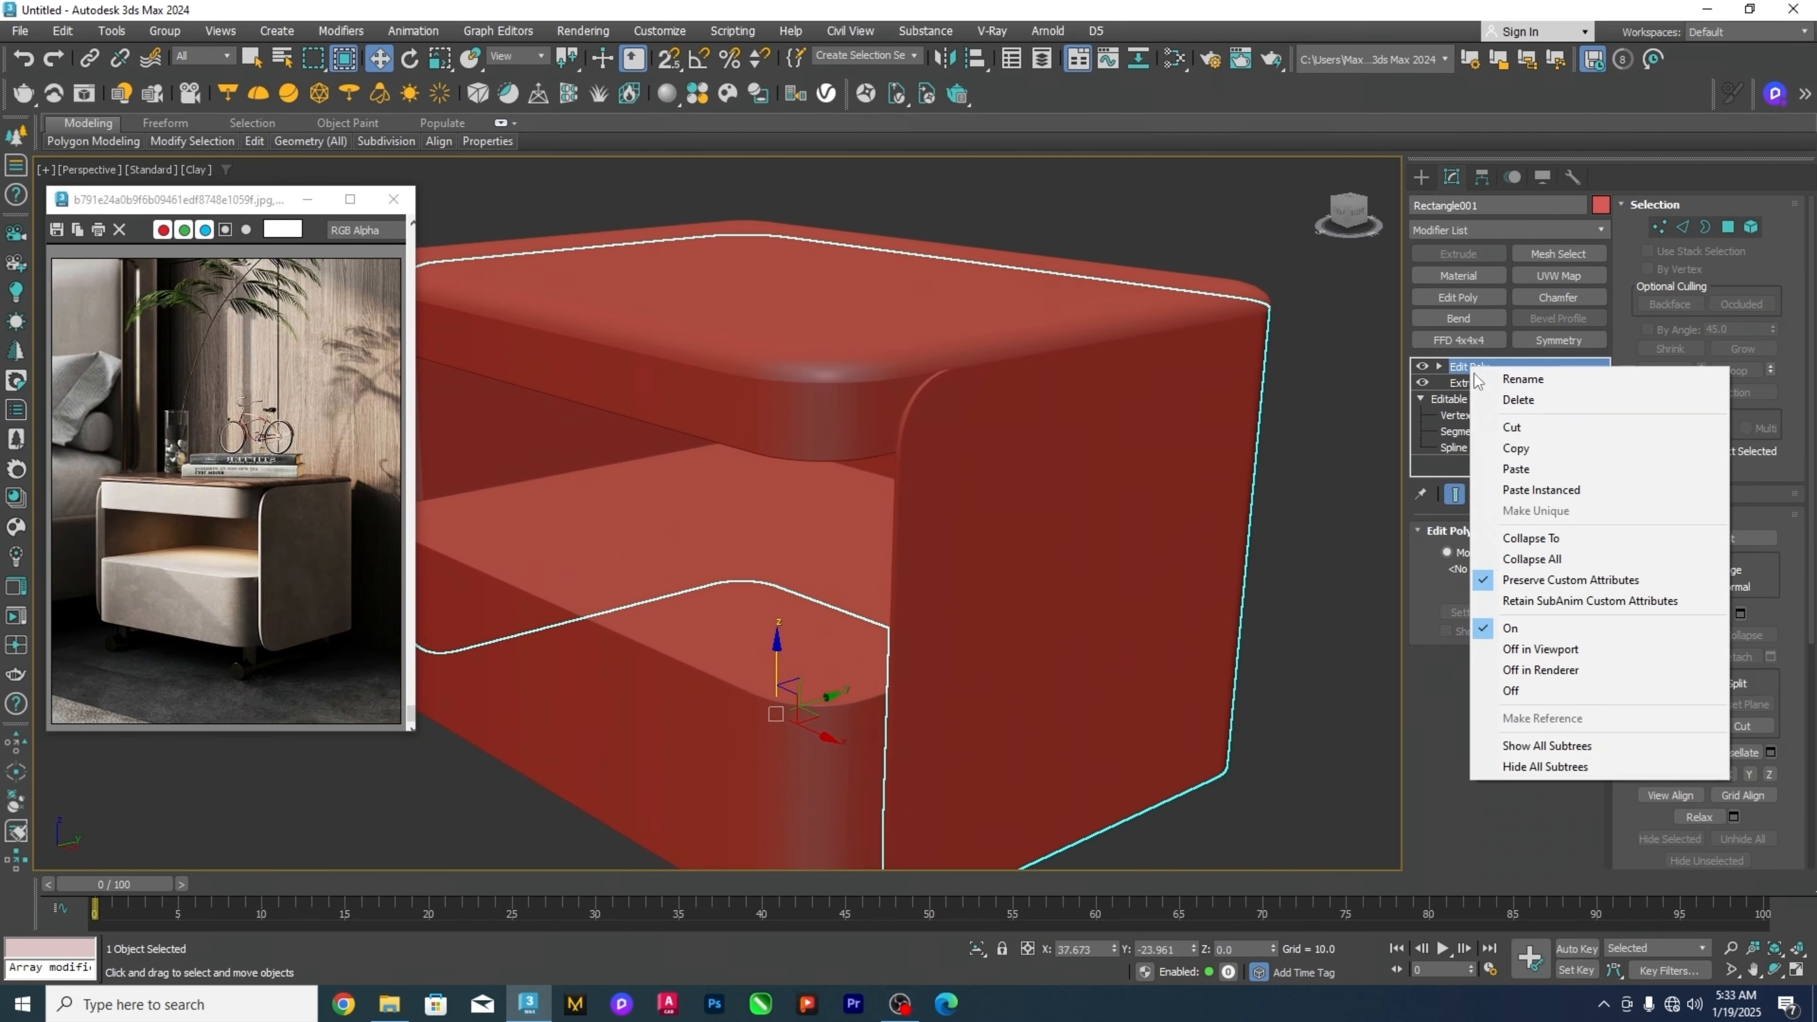
{"action": "left_click", "coordinate": [1509, 474]}
{"action": "left_click", "coordinate": [1318, 444]}
Examine the chamfered edges and the open compartment of the bedside table from several angles.
{"action": "scroll", "coordinate": [1314, 430], "scroll_direction": "down", "scroll_amount": 6}
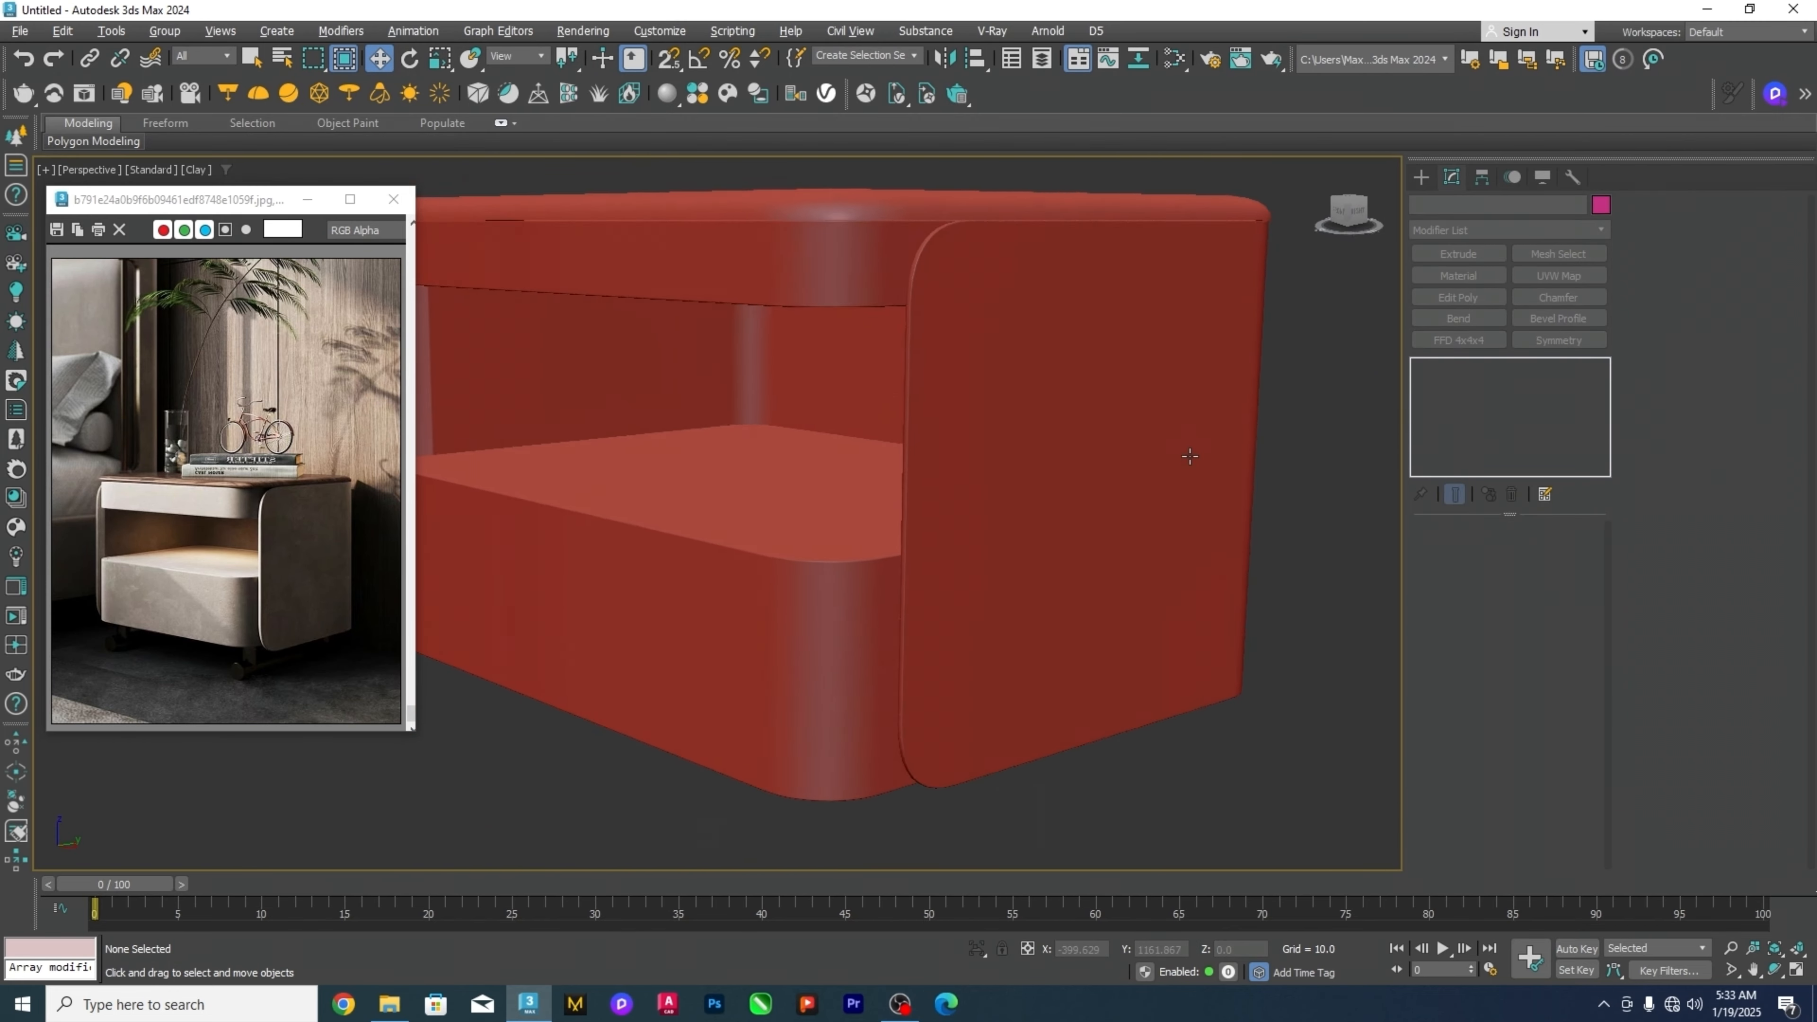
{"action": "scroll", "coordinate": [553, 427], "scroll_direction": "up", "scroll_amount": 5}
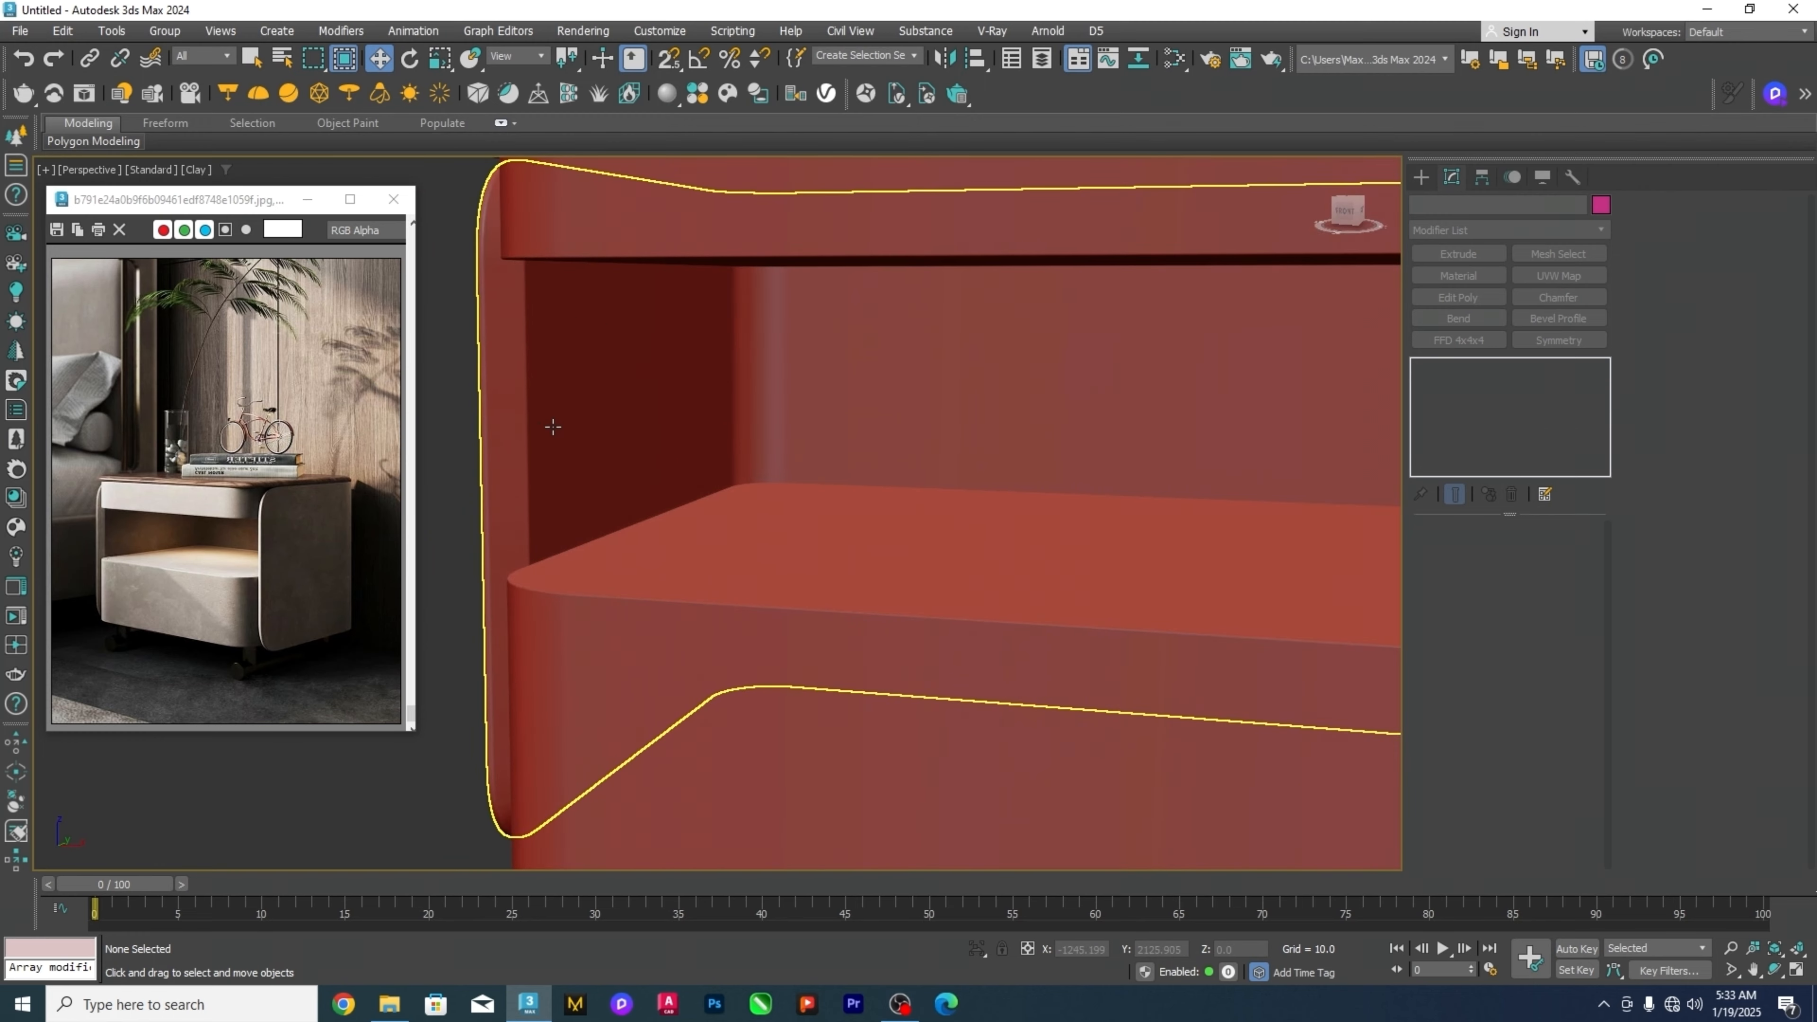
{"action": "scroll", "coordinate": [580, 428], "scroll_direction": "down", "scroll_amount": 5}
{"action": "middle_click_drag", "start_coordinate": [1085, 392], "coordinate": [1269, 472]}
{"action": "scroll", "coordinate": [1160, 456], "scroll_direction": "up", "scroll_amount": 2}
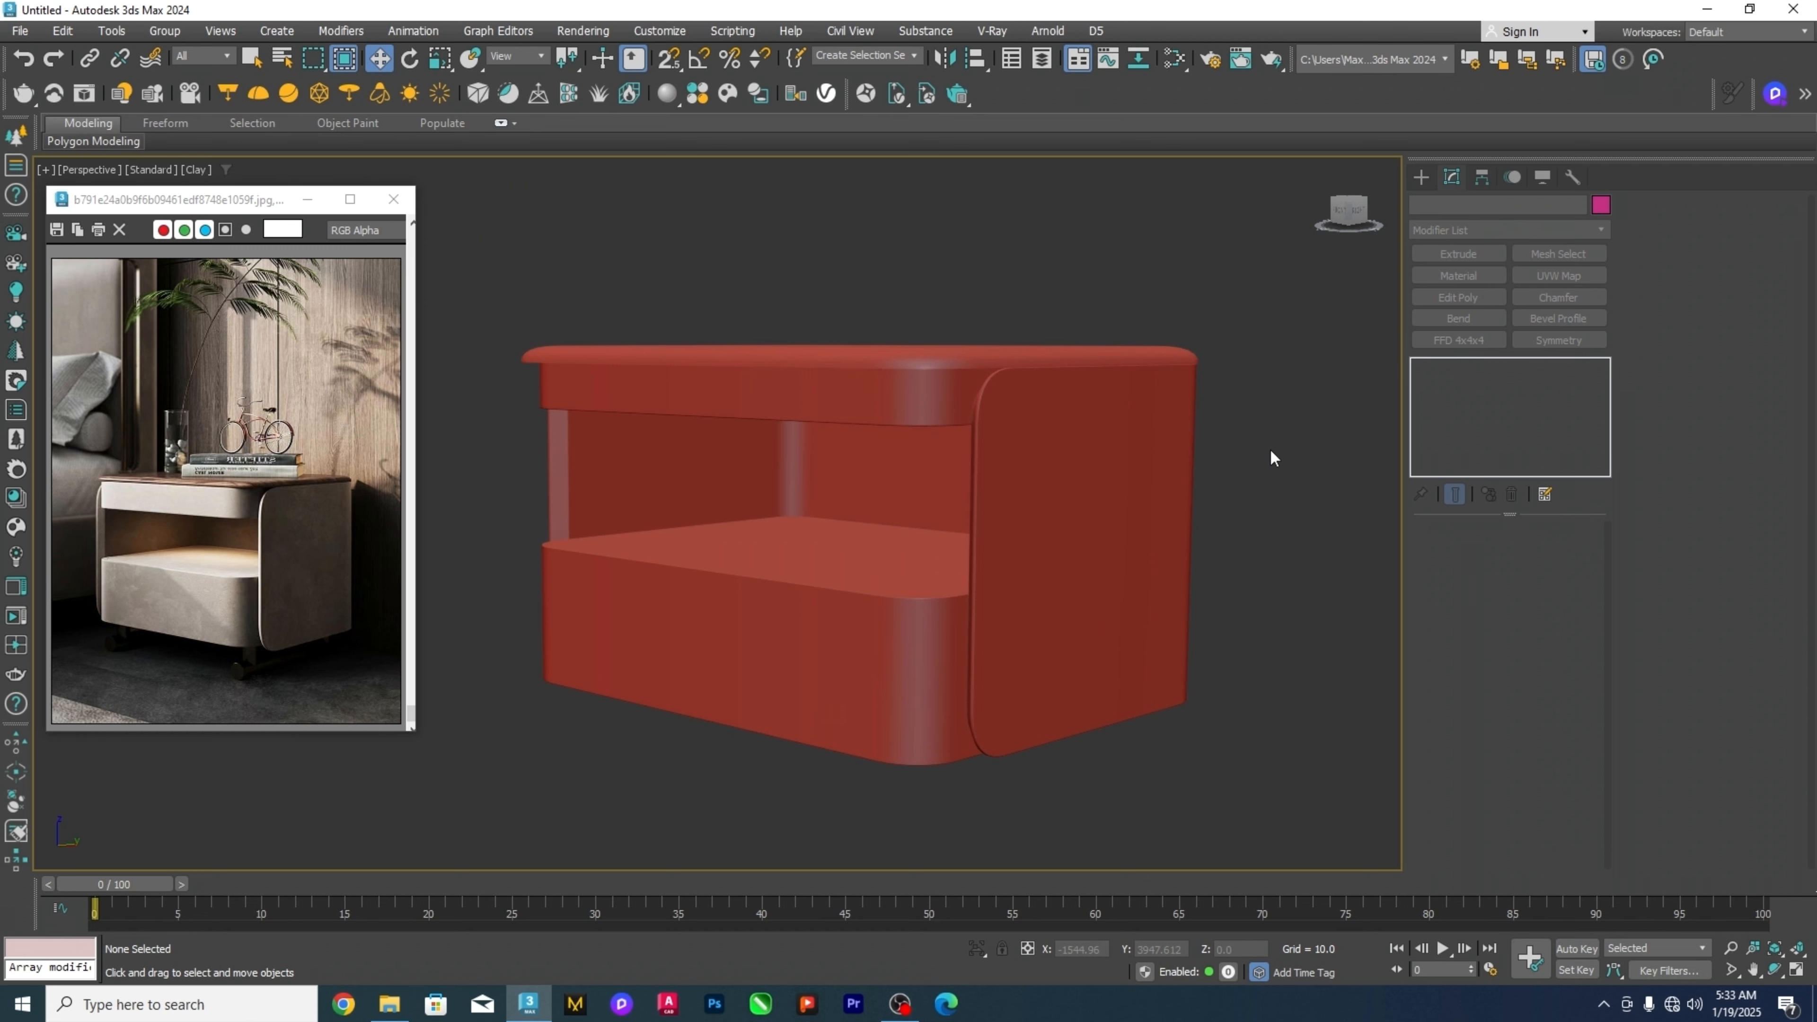
{"action": "middle_click_drag", "start_coordinate": [1273, 452], "coordinate": [1256, 529], "text": "alt"}
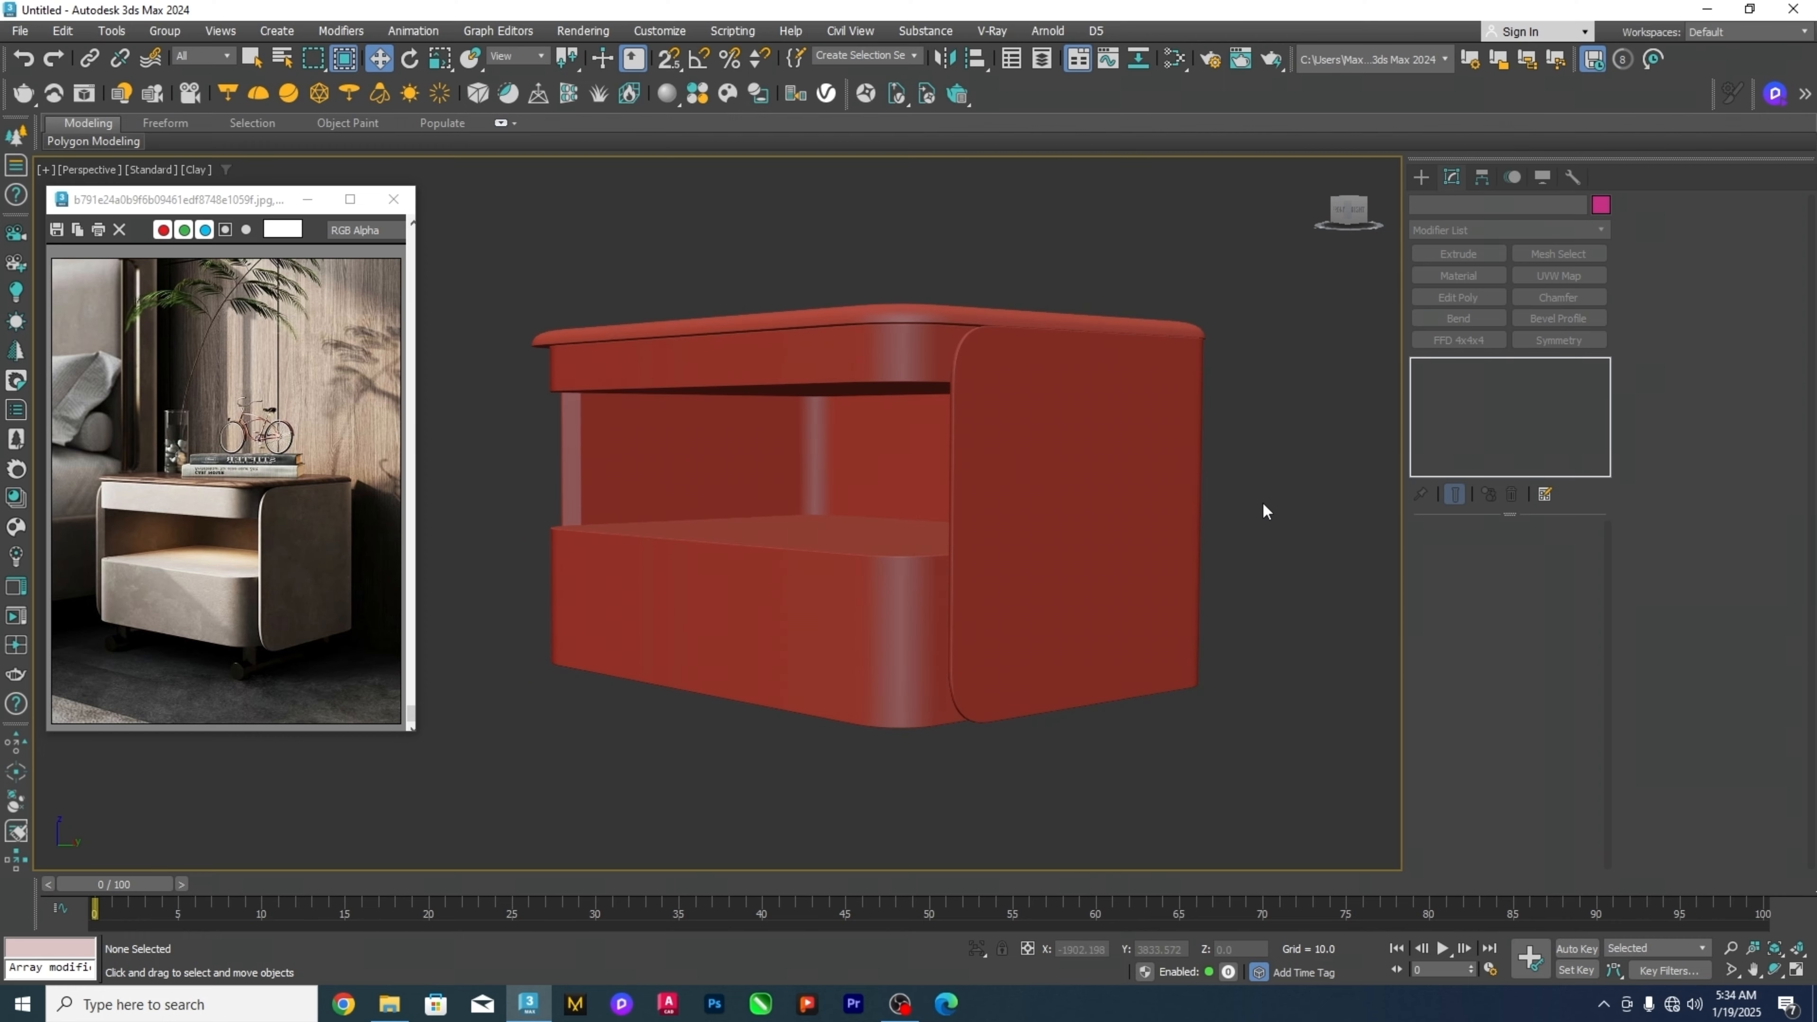
{"action": "middle_click_drag", "start_coordinate": [1274, 466], "coordinate": [1230, 535], "text": "alt"}
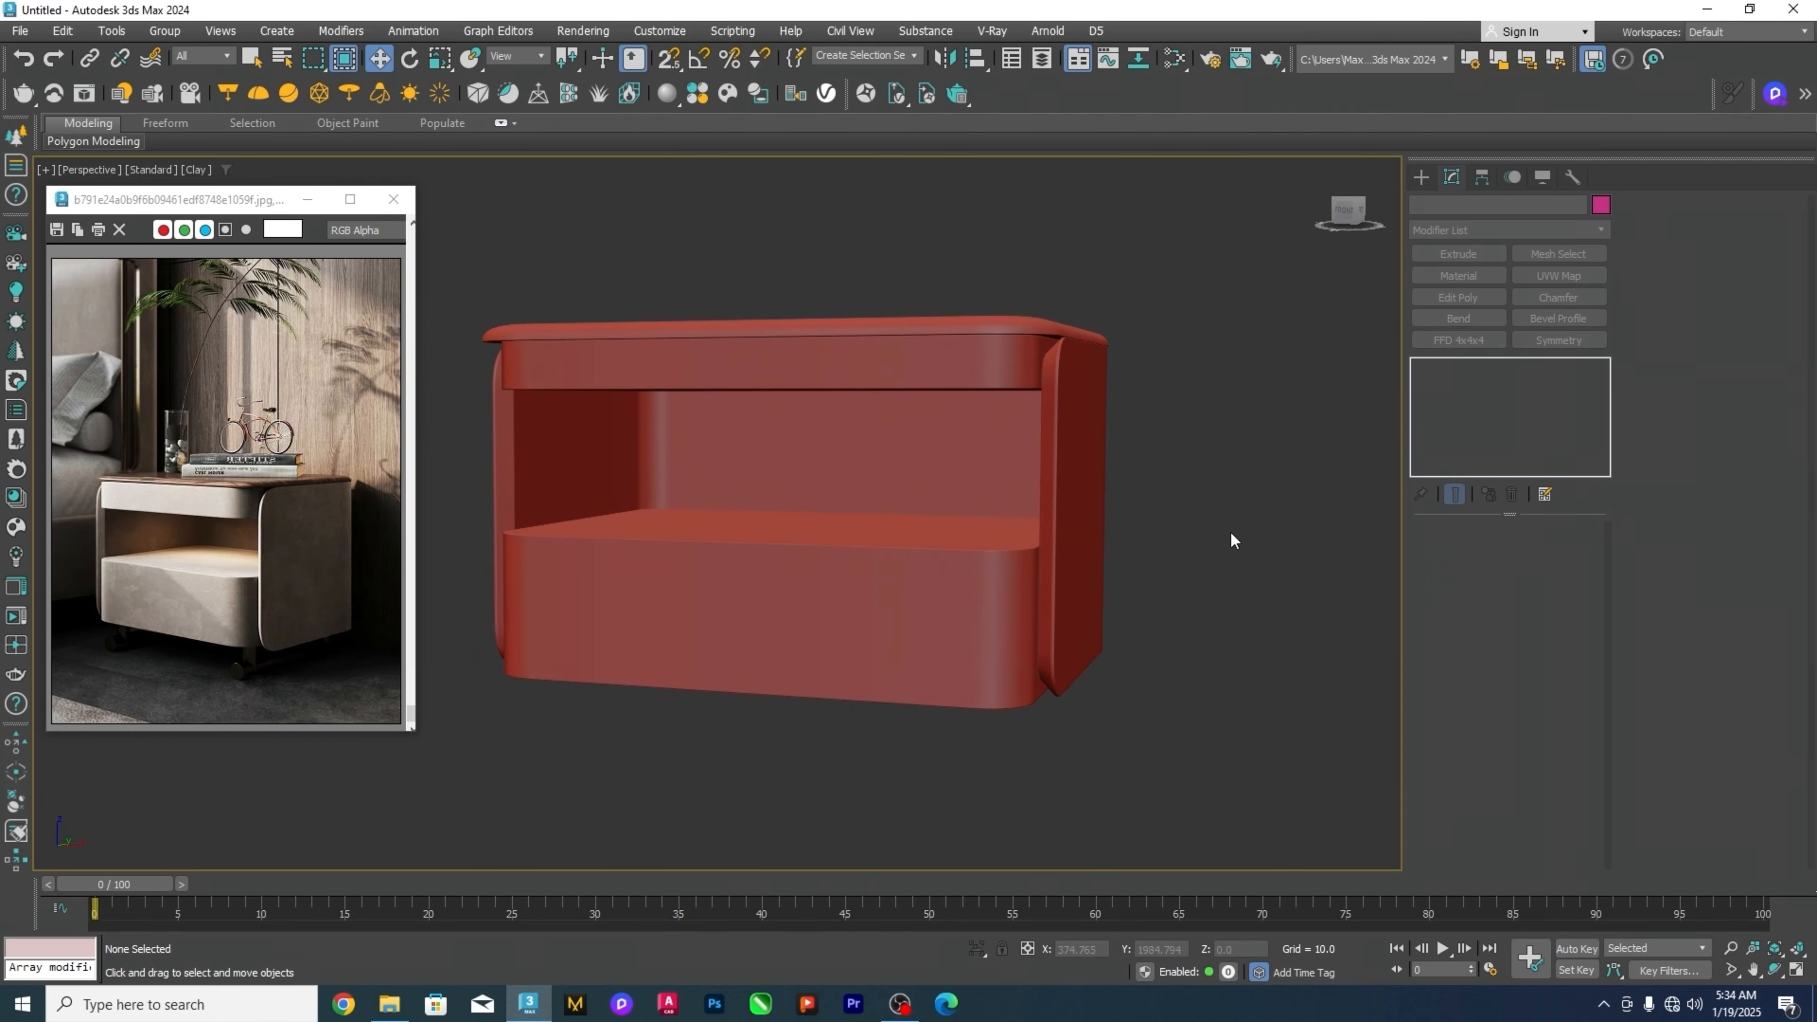
In the Front view, draw a circle spline with a radius of about 16 below the cabinet's lower right corner area.
{"action": "key", "text": "l"}
{"action": "key", "text": "f"}
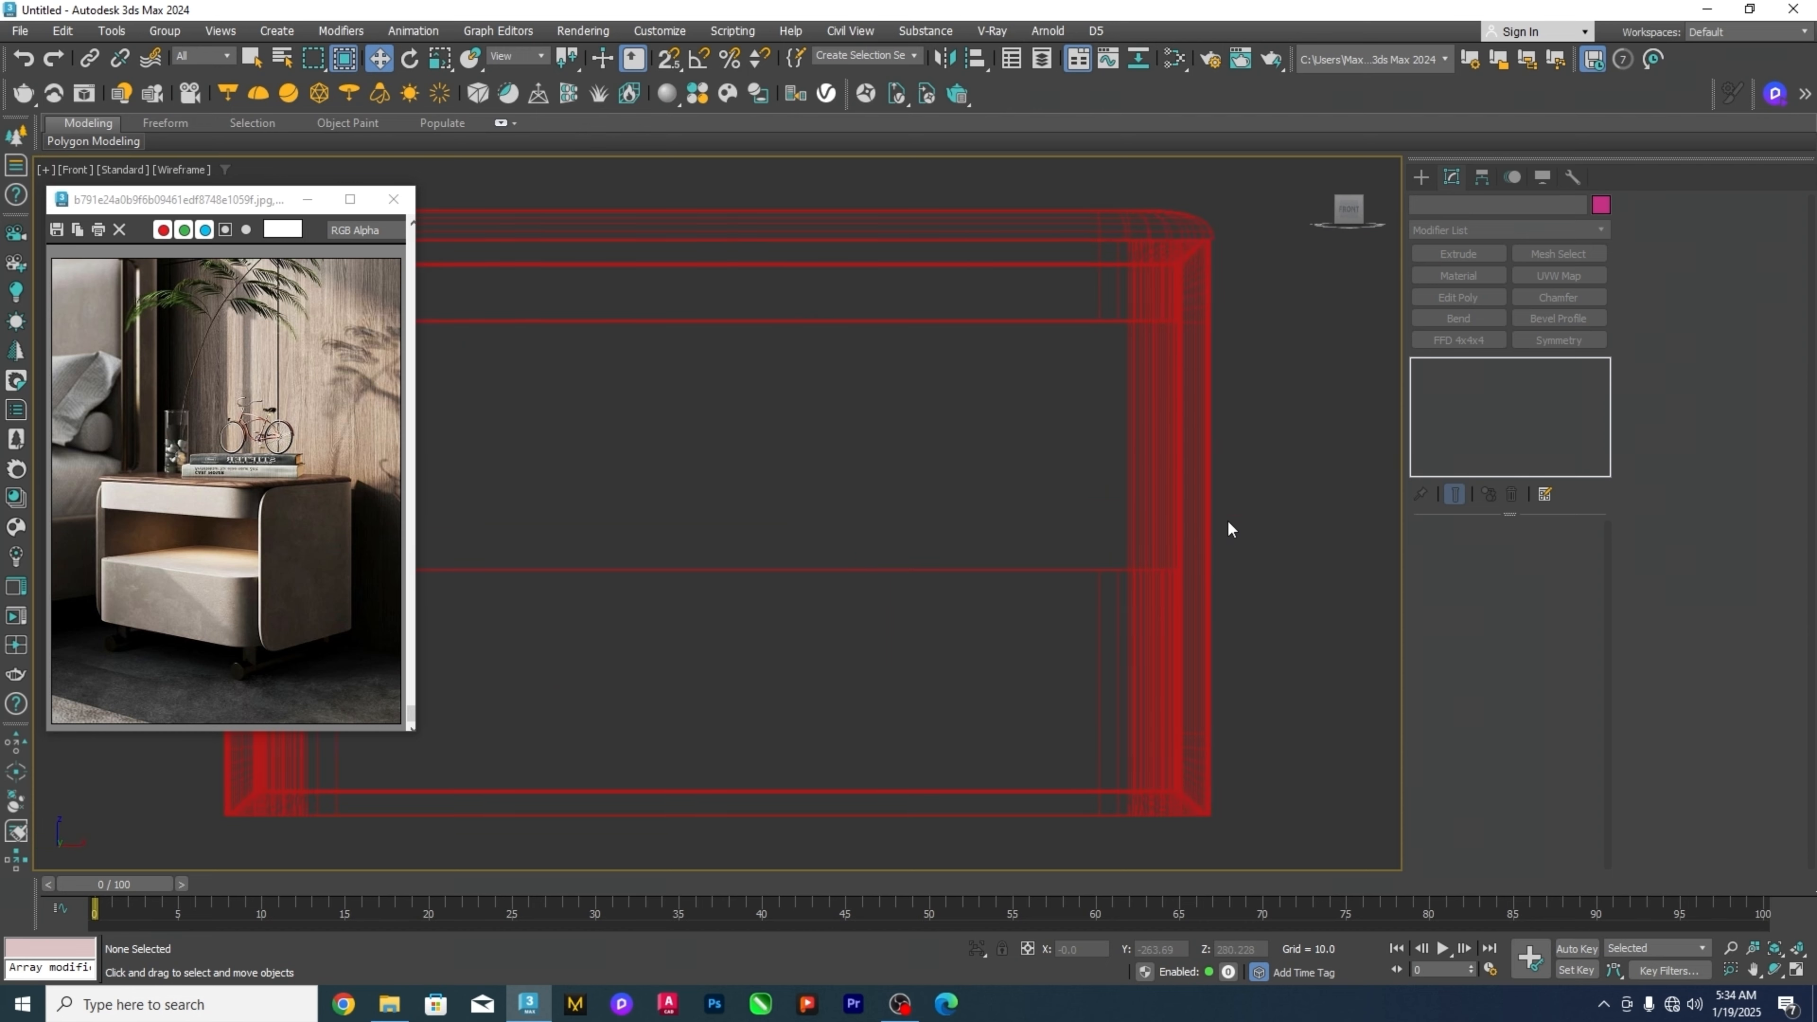
{"action": "key", "text": "z"}
{"action": "left_click", "coordinate": [1421, 177]}
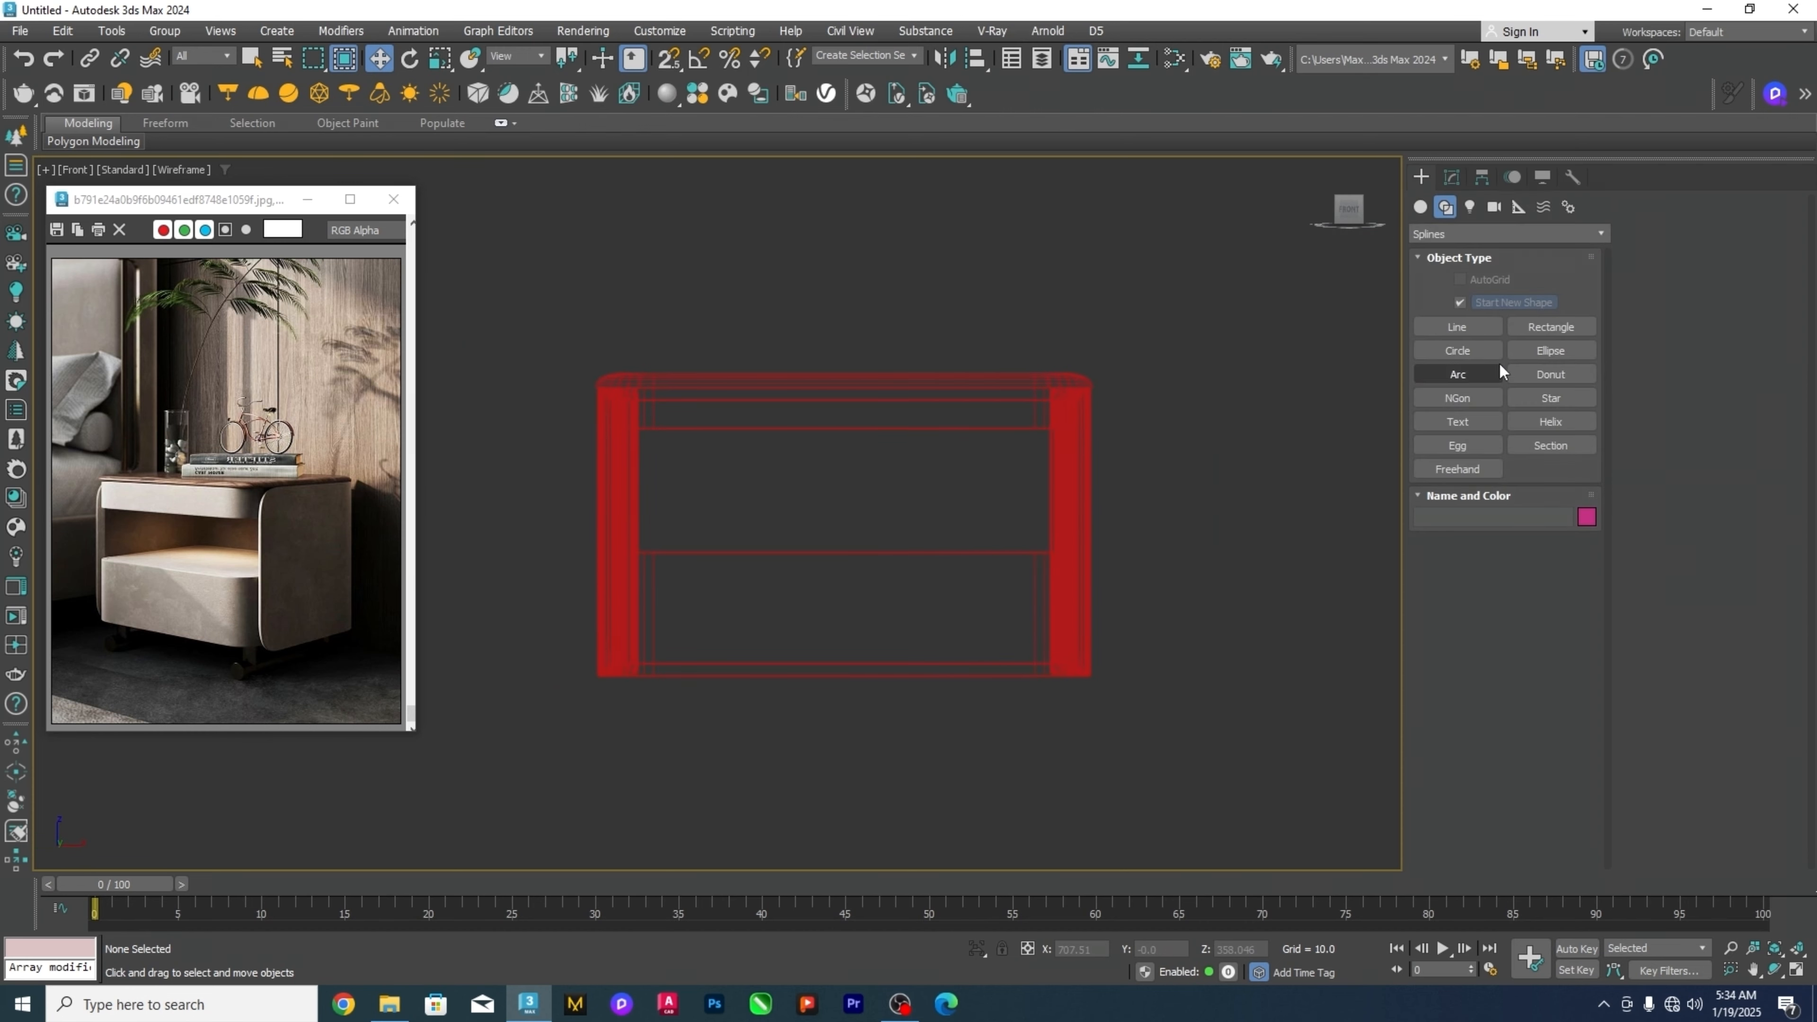
{"action": "left_click", "coordinate": [1458, 351]}
{"action": "left_click_drag", "start_coordinate": [1015, 705], "coordinate": [1018, 706]}
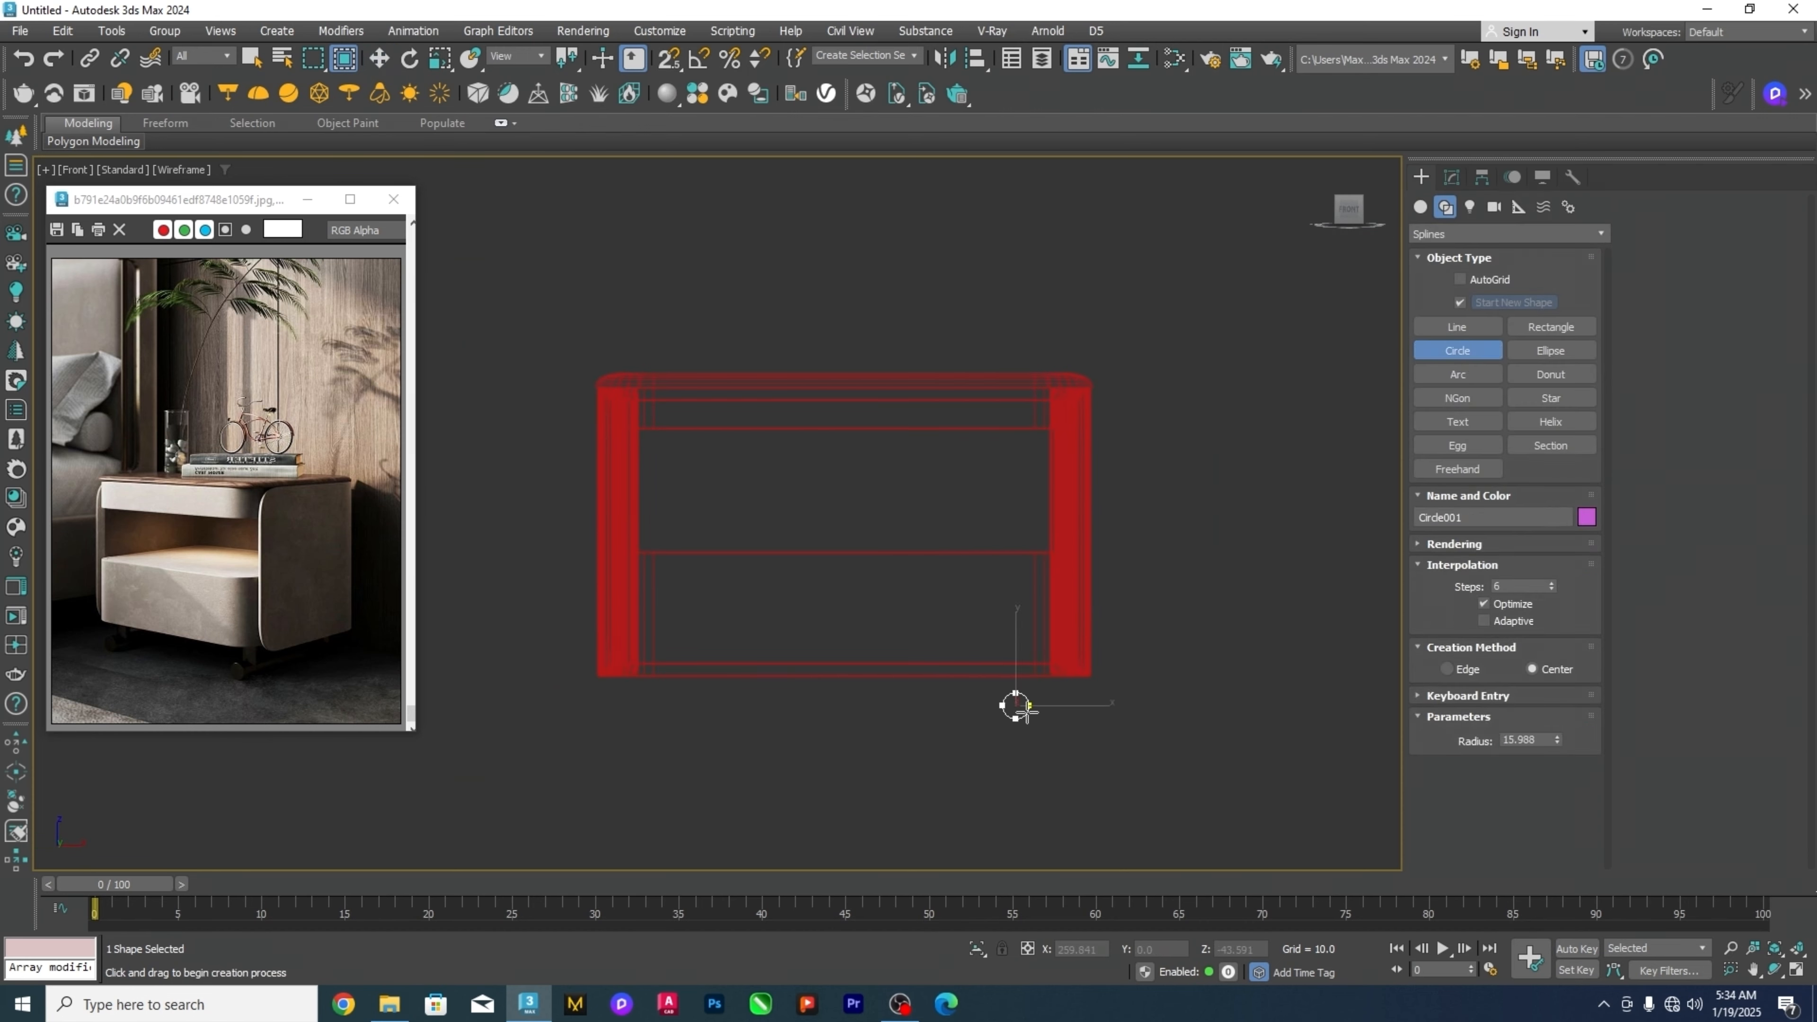
{"action": "key", "text": "w"}
{"action": "scroll", "coordinate": [1030, 744], "scroll_direction": "up", "scroll_amount": 5}
Set the circle's radius to 20 with adaptive interpolation and move it further below the cabinet.
{"action": "left_click", "coordinate": [1452, 177]}
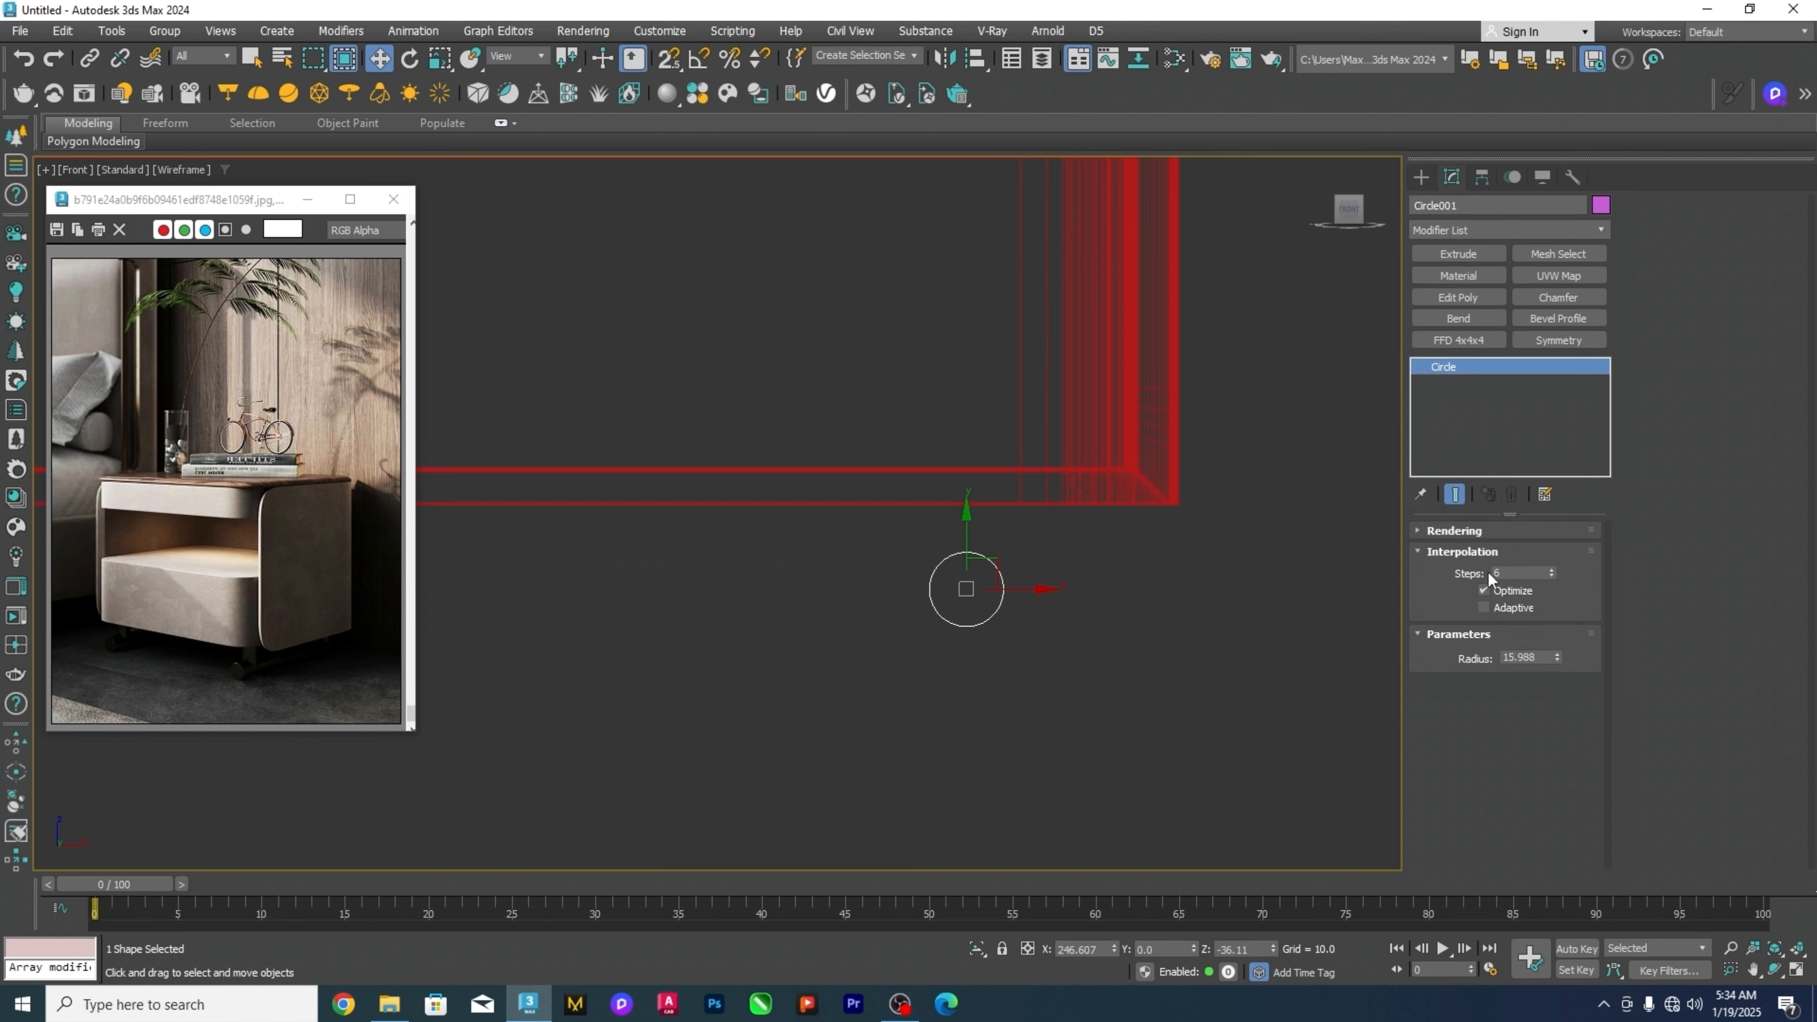
{"action": "double_click", "coordinate": [1521, 659]}
{"action": "type", "text": "20"}
{"action": "key", "text": "Return"}
{"action": "left_click_drag", "start_coordinate": [998, 556], "coordinate": [1067, 603]}
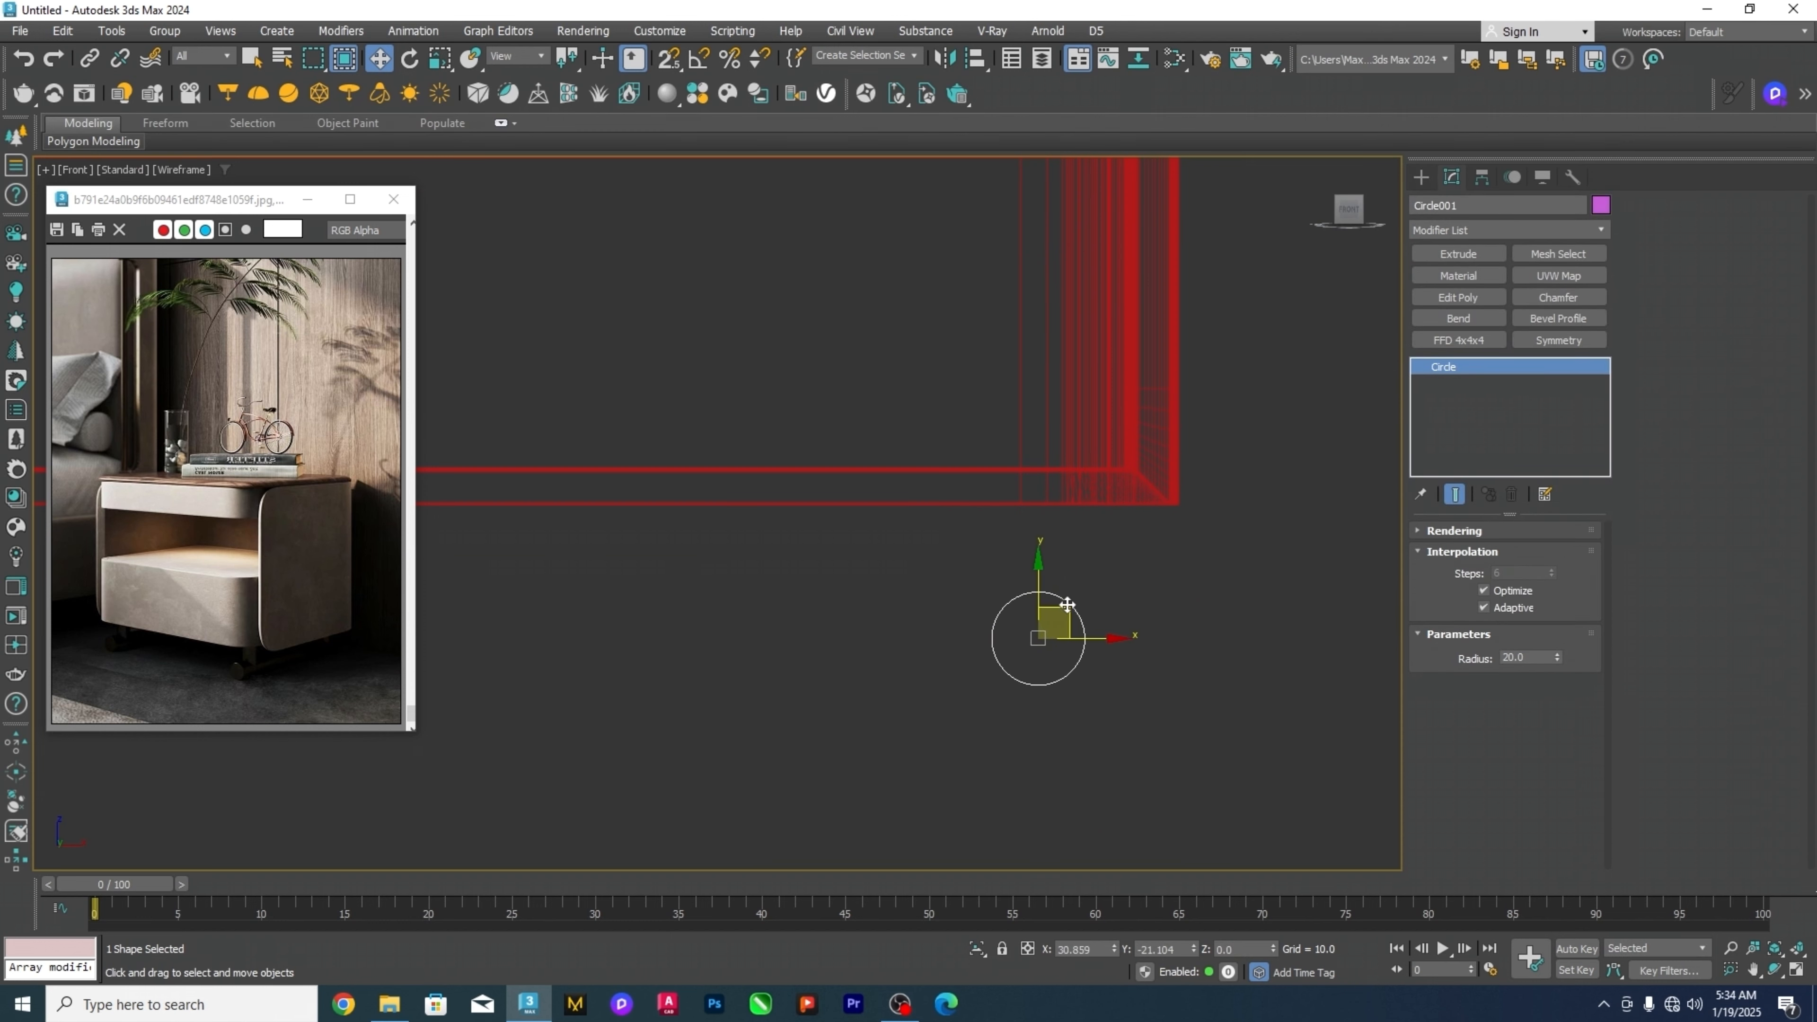
{"action": "scroll", "coordinate": [1177, 575], "scroll_direction": "down", "scroll_amount": 2}
{"action": "left_click", "coordinate": [1177, 575]}
Draw a rectangle about 49 by 23 from the cabinet's underside into the circle and center it on the circle in X.
{"action": "left_click", "coordinate": [1421, 177]}
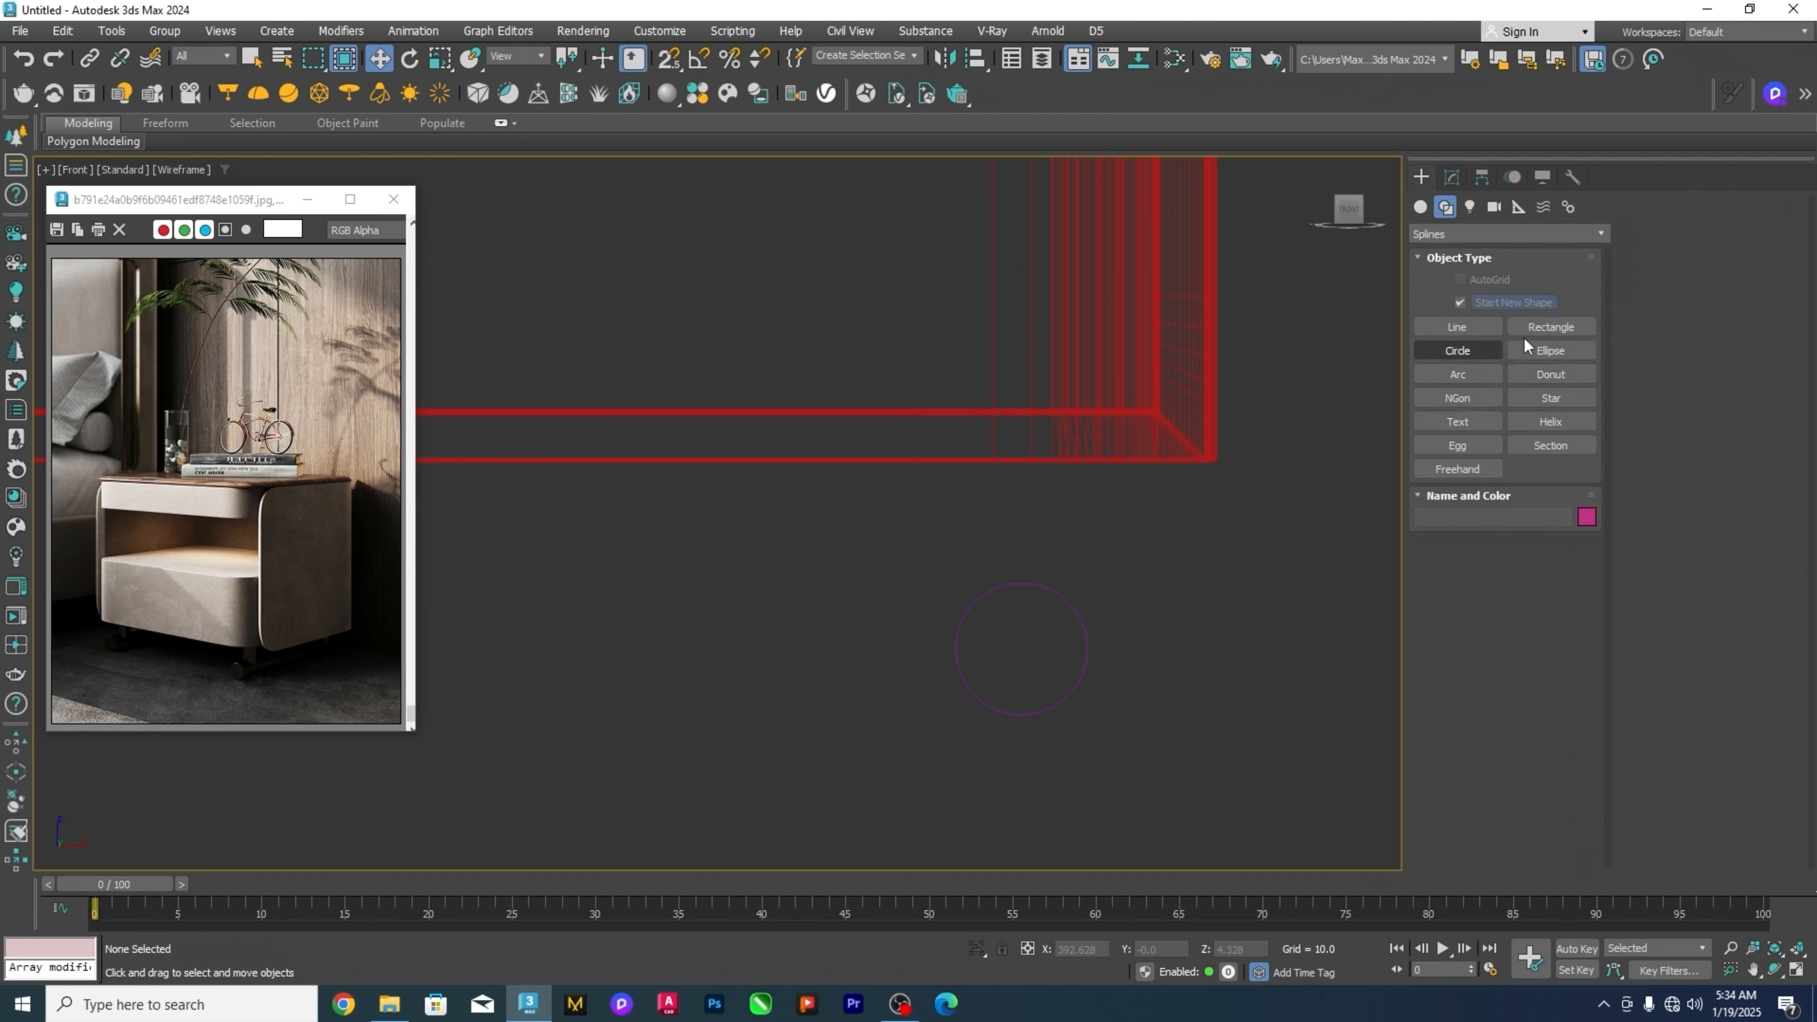
{"action": "left_click", "coordinate": [1549, 326]}
{"action": "left_click_drag", "start_coordinate": [977, 461], "coordinate": [1044, 620]}
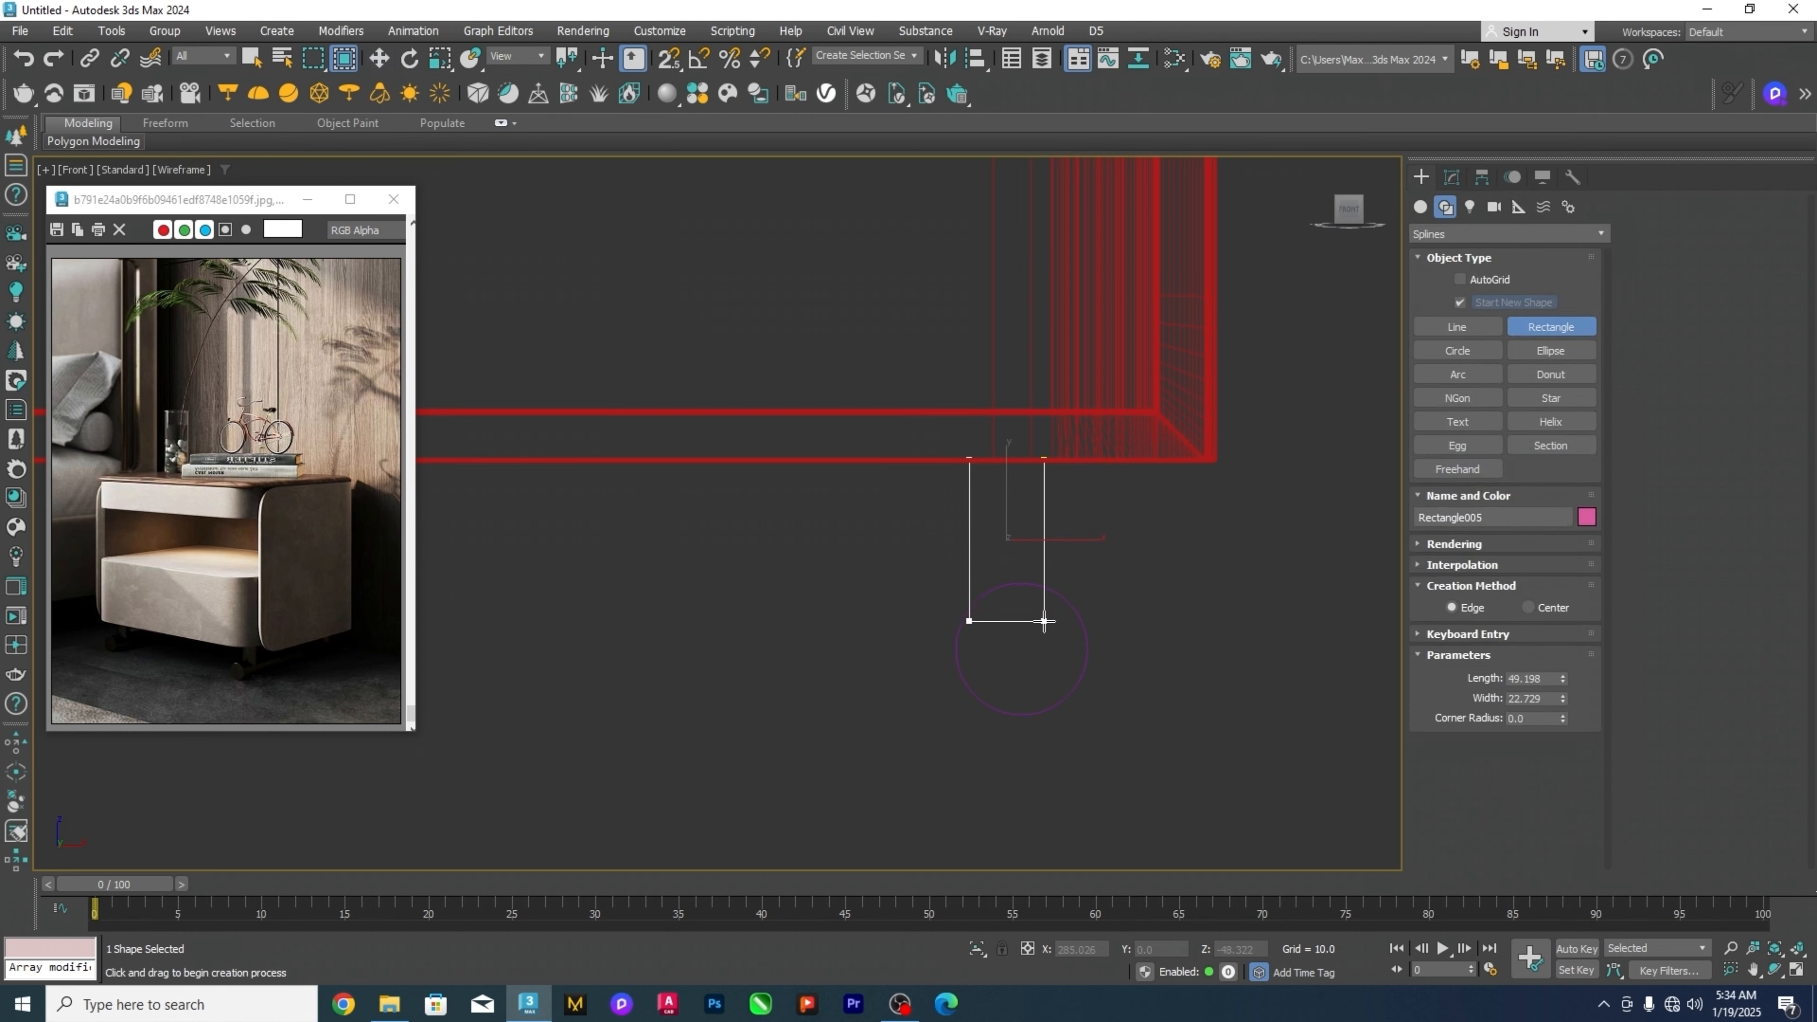
{"action": "key", "text": "w"}
{"action": "key", "text": "alt+a"}
{"action": "left_click", "coordinate": [1094, 619]}
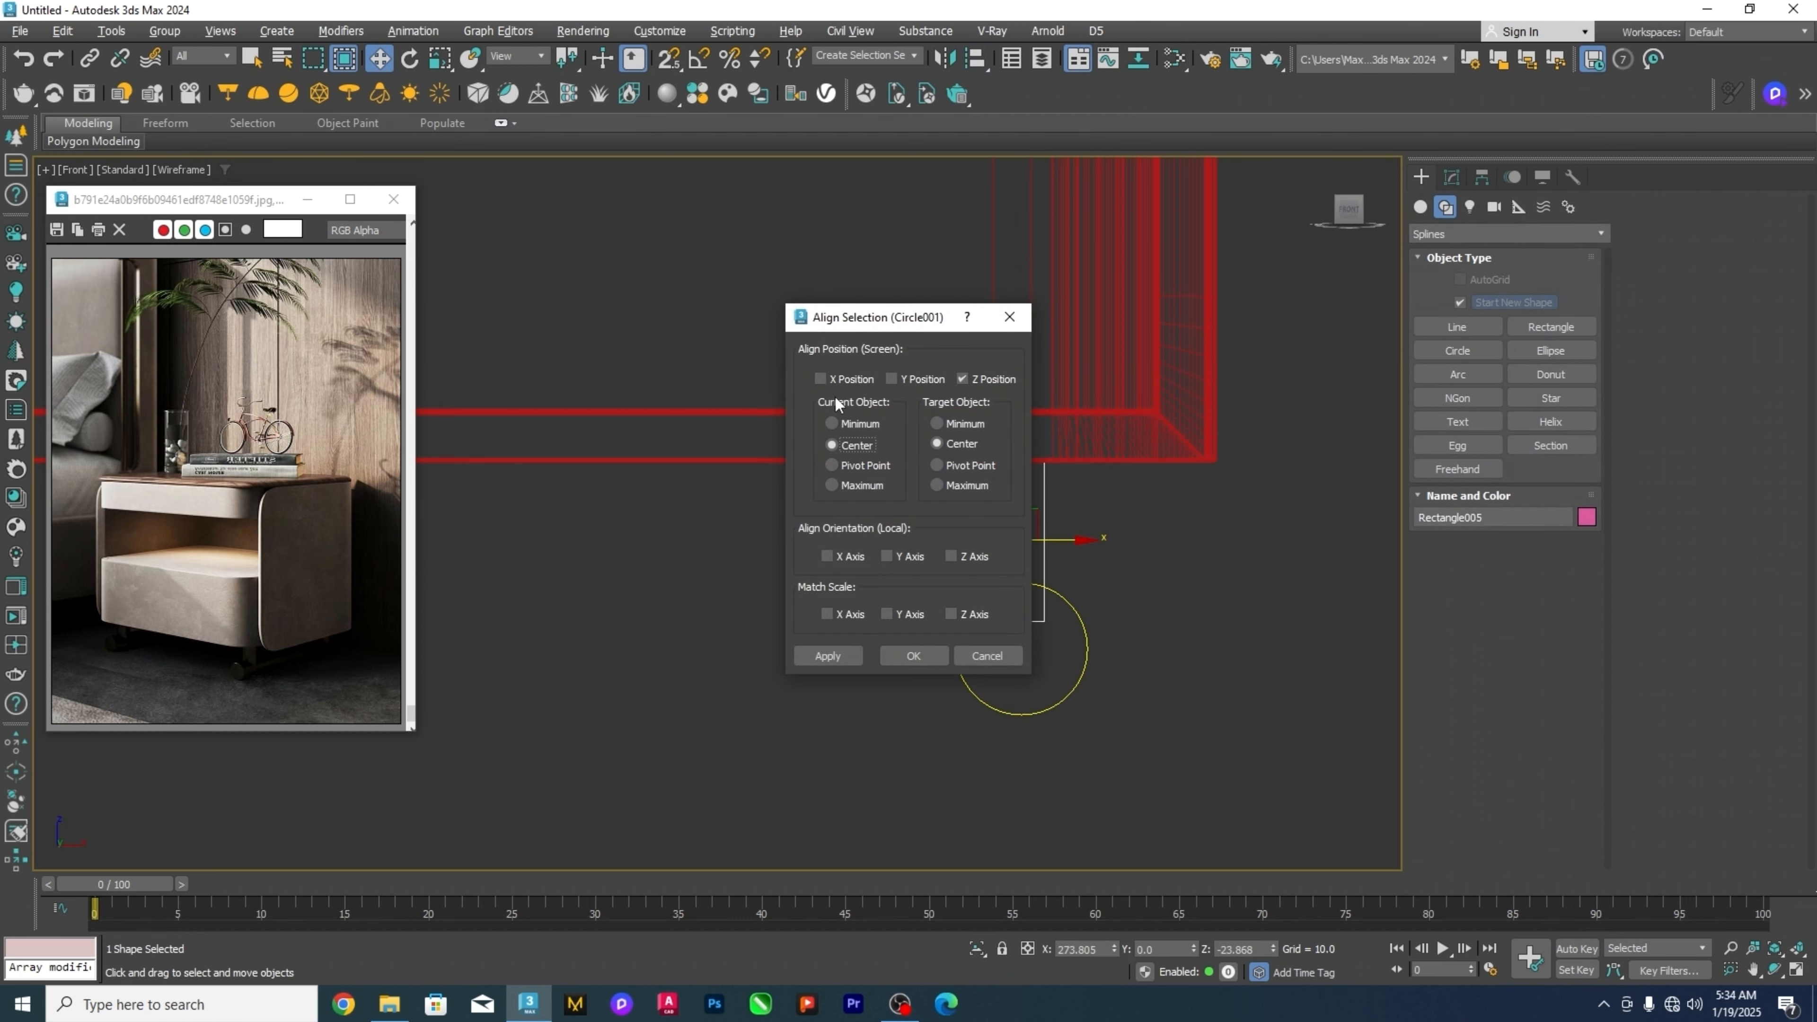
{"action": "left_click", "coordinate": [820, 378]}
{"action": "left_click", "coordinate": [913, 656]}
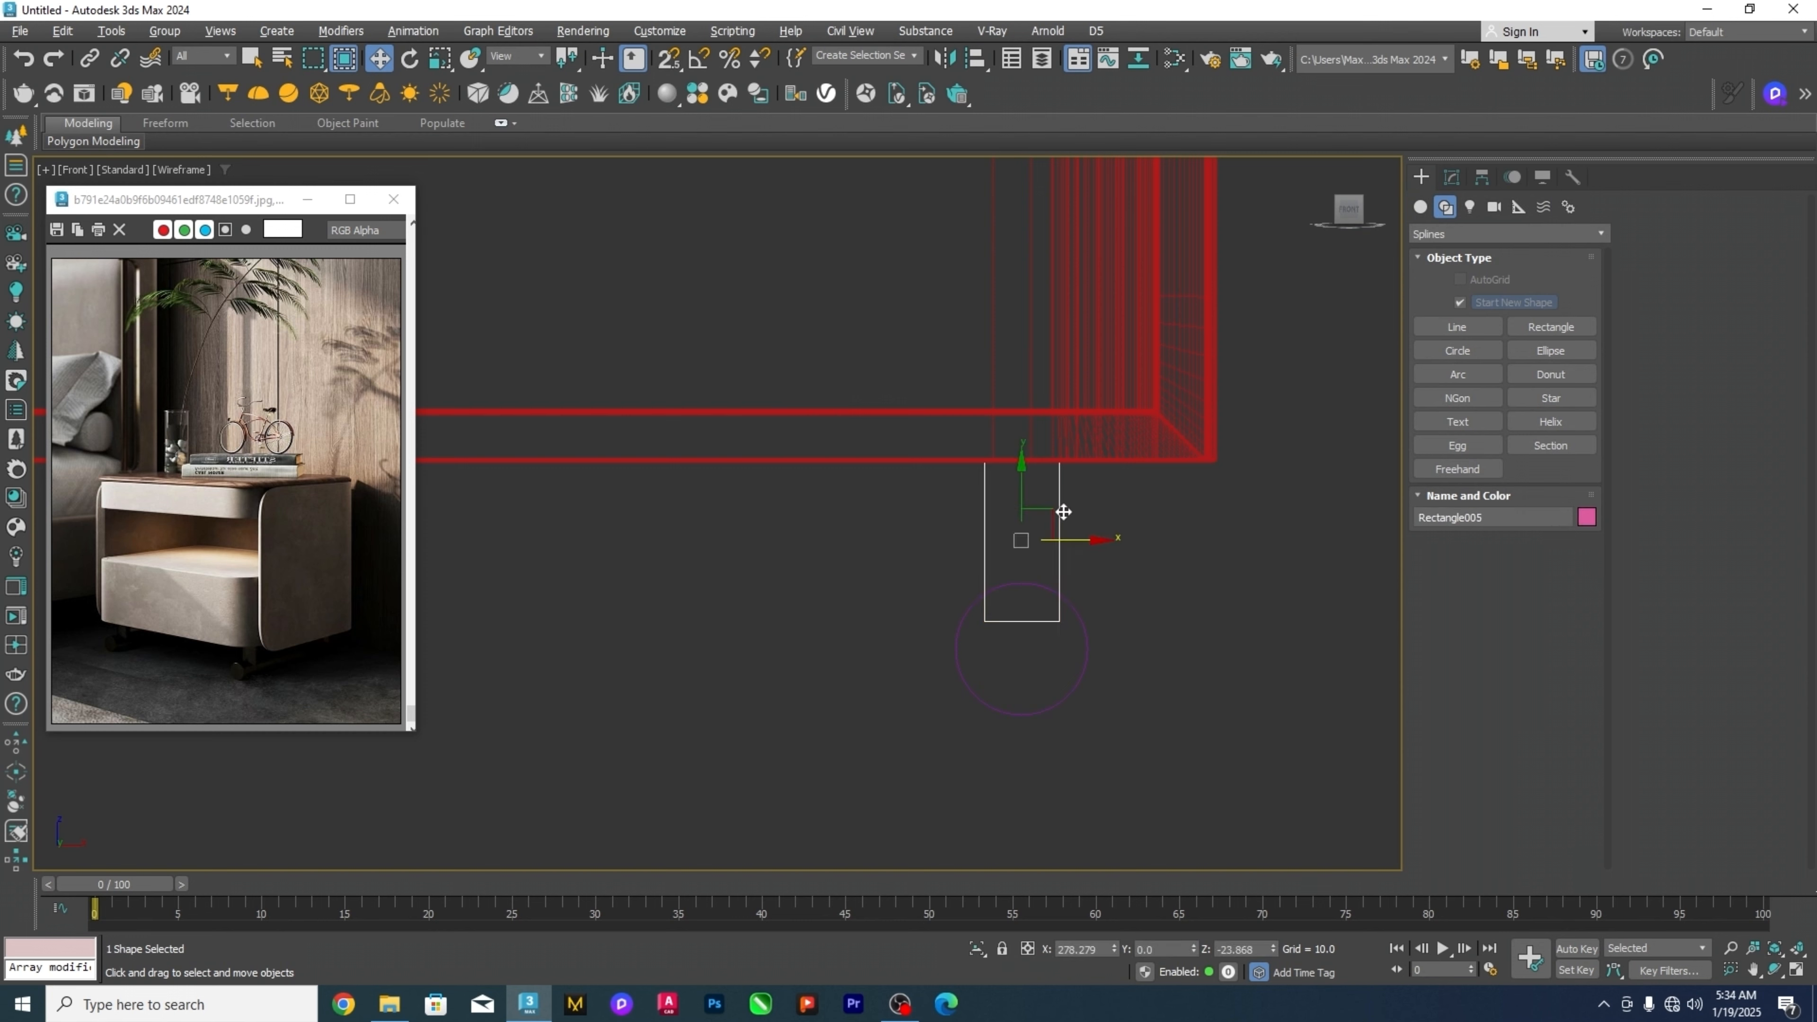
Set the rectangle's length to 50 and align its Y maximum to the Y minimum of the cabinet's base.
{"action": "left_click", "coordinate": [1451, 177]}
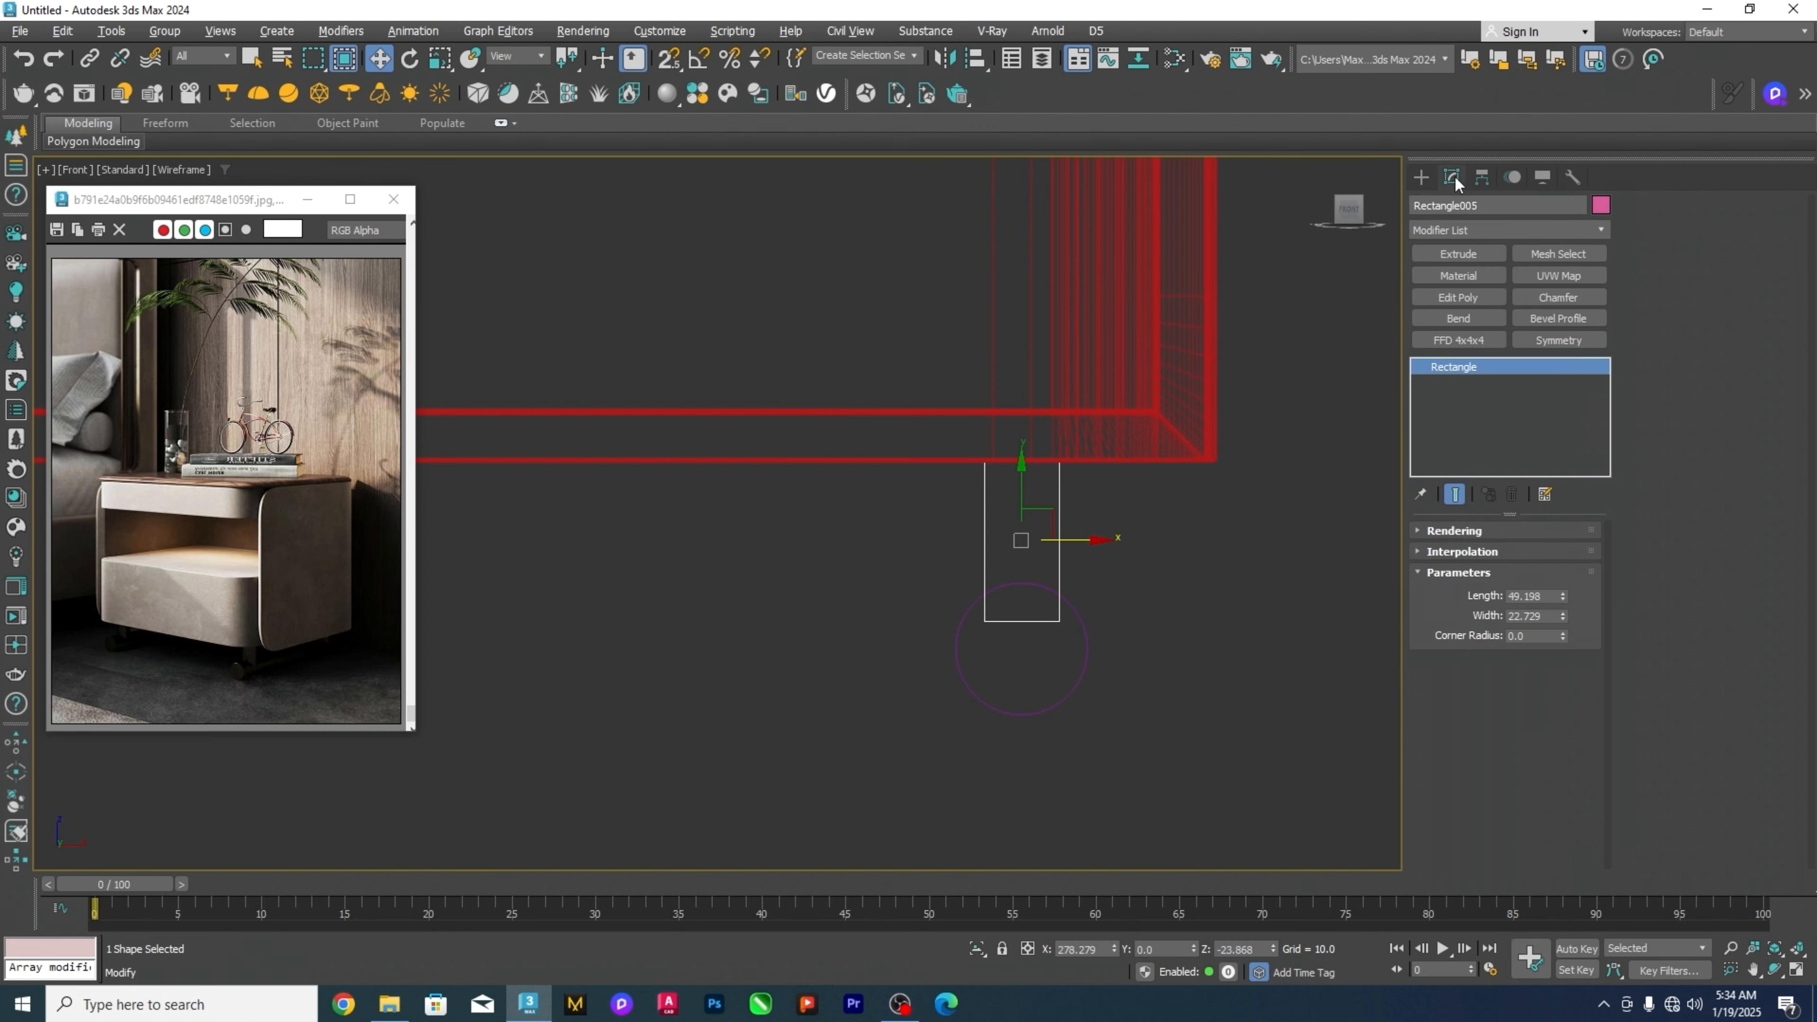
{"action": "left_click", "coordinate": [1527, 595]}
{"action": "type", "text": "50"}
{"action": "key", "text": "Return"}
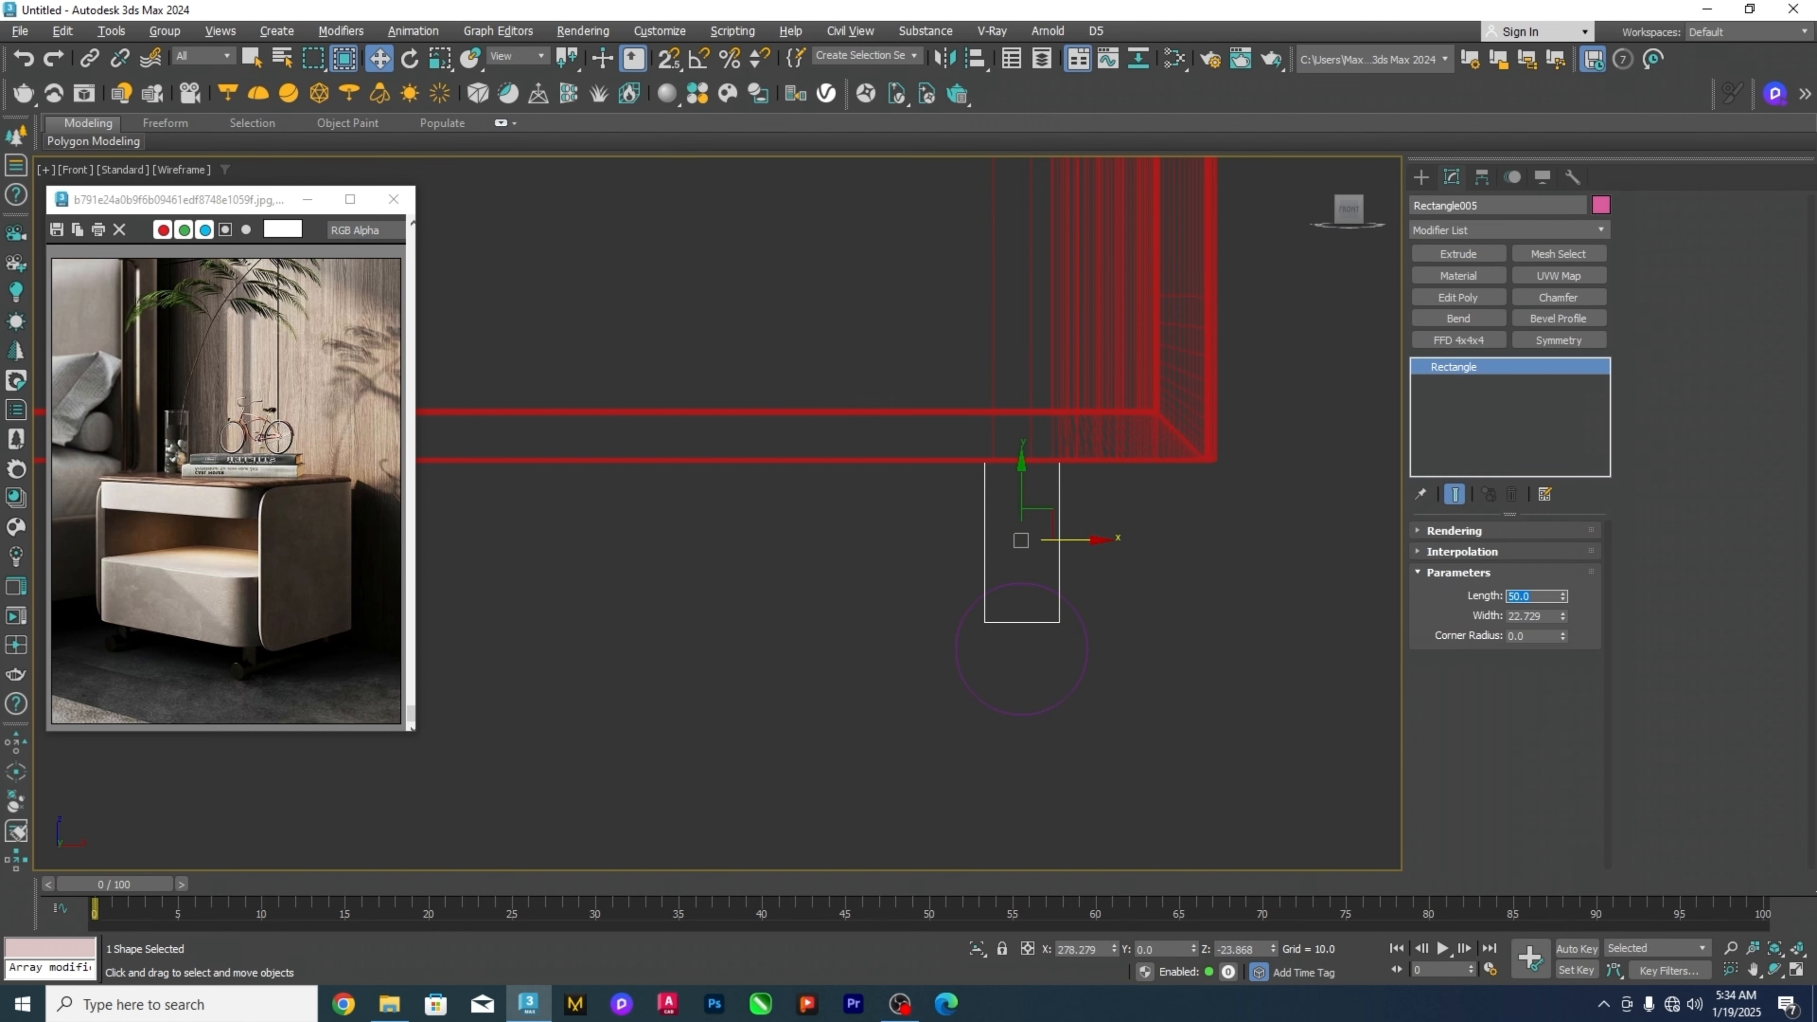
{"action": "key", "text": "alt+a"}
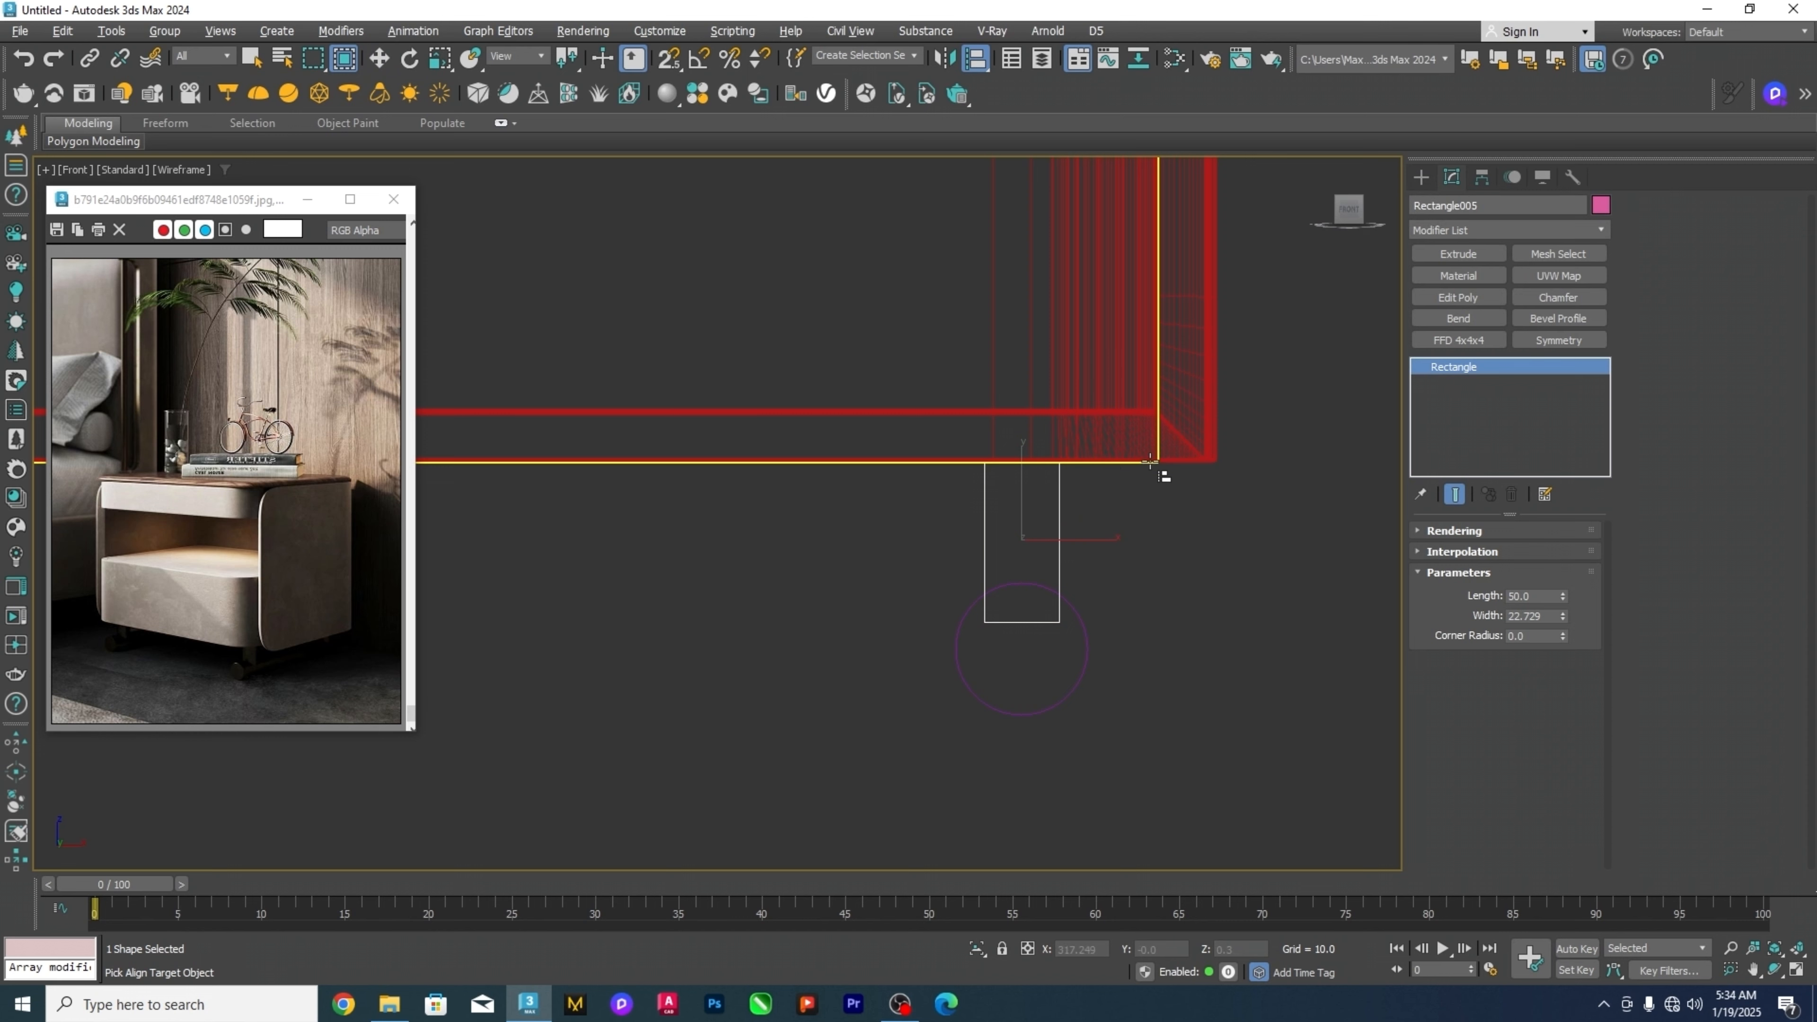
{"action": "left_click", "coordinate": [1159, 469]}
{"action": "left_click", "coordinate": [892, 379]}
{"action": "left_click", "coordinate": [832, 484]}
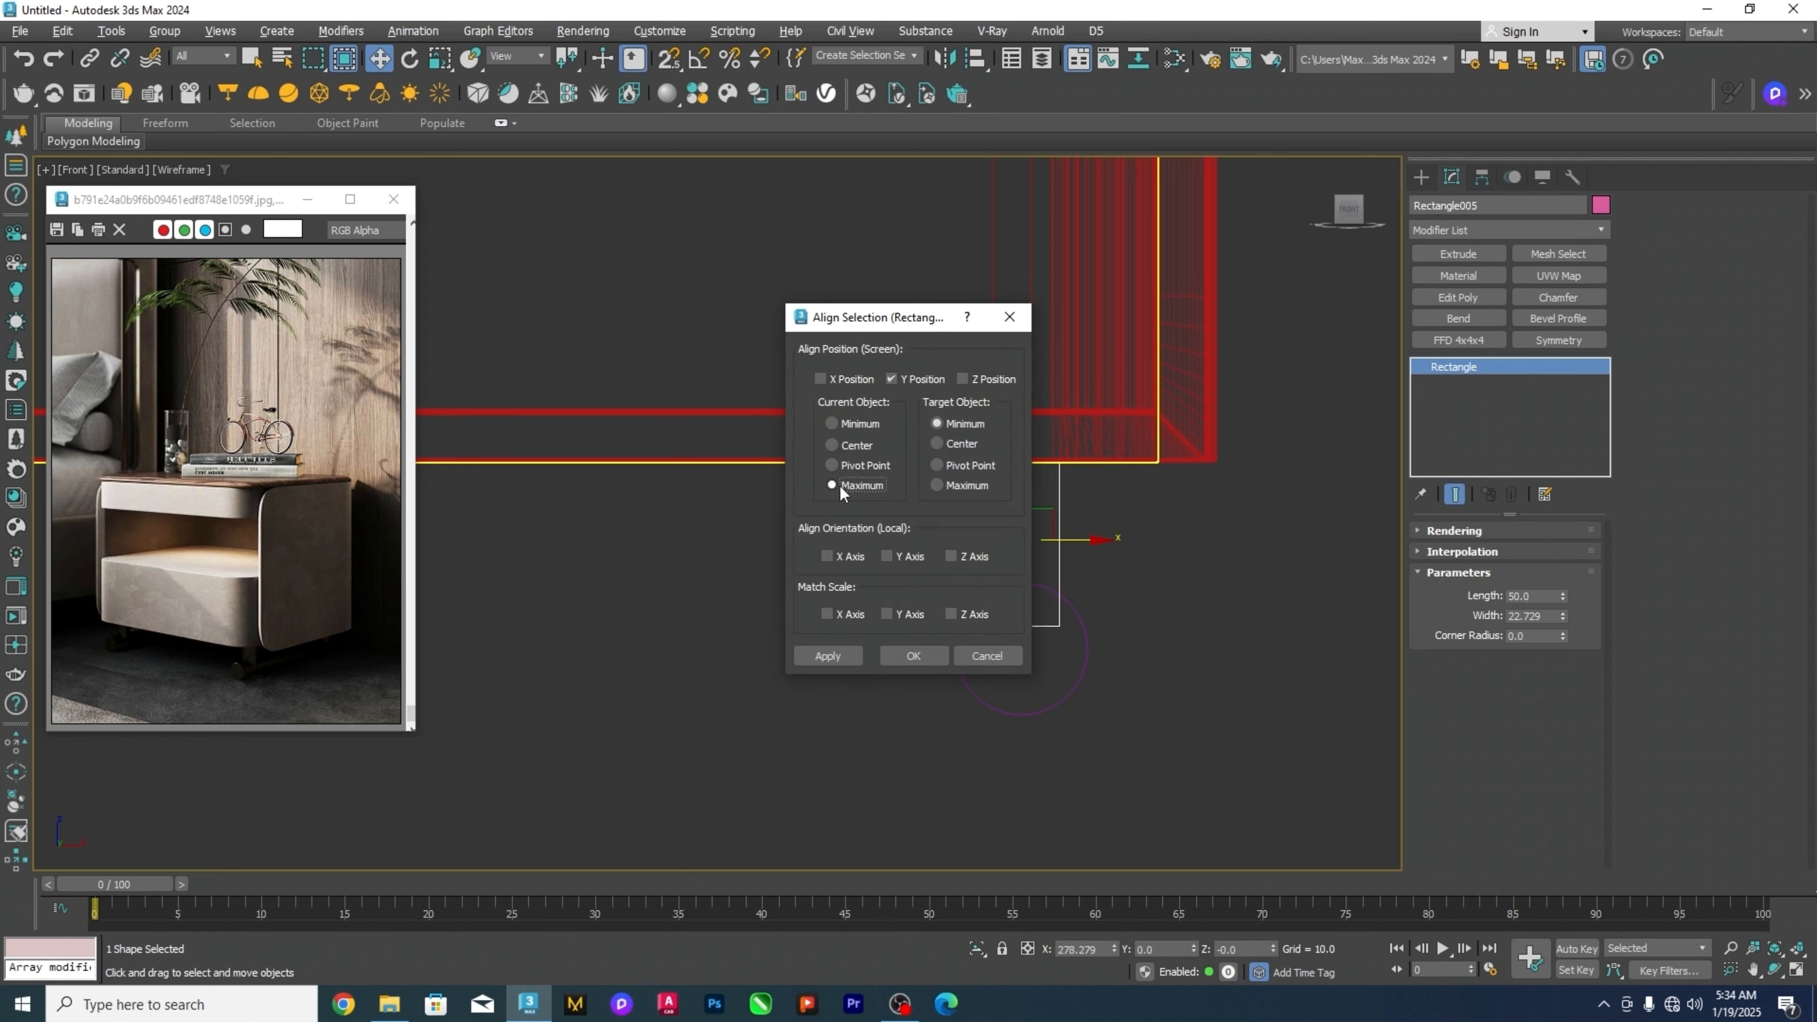
{"action": "left_click", "coordinate": [914, 656]}
Clone the circle and move one of the two circles along X to sit left of the other.
{"action": "scroll", "coordinate": [1050, 577], "scroll_direction": "up", "scroll_amount": 3}
{"action": "left_click", "coordinate": [1050, 577]}
{"action": "left_click", "coordinate": [1029, 578]}
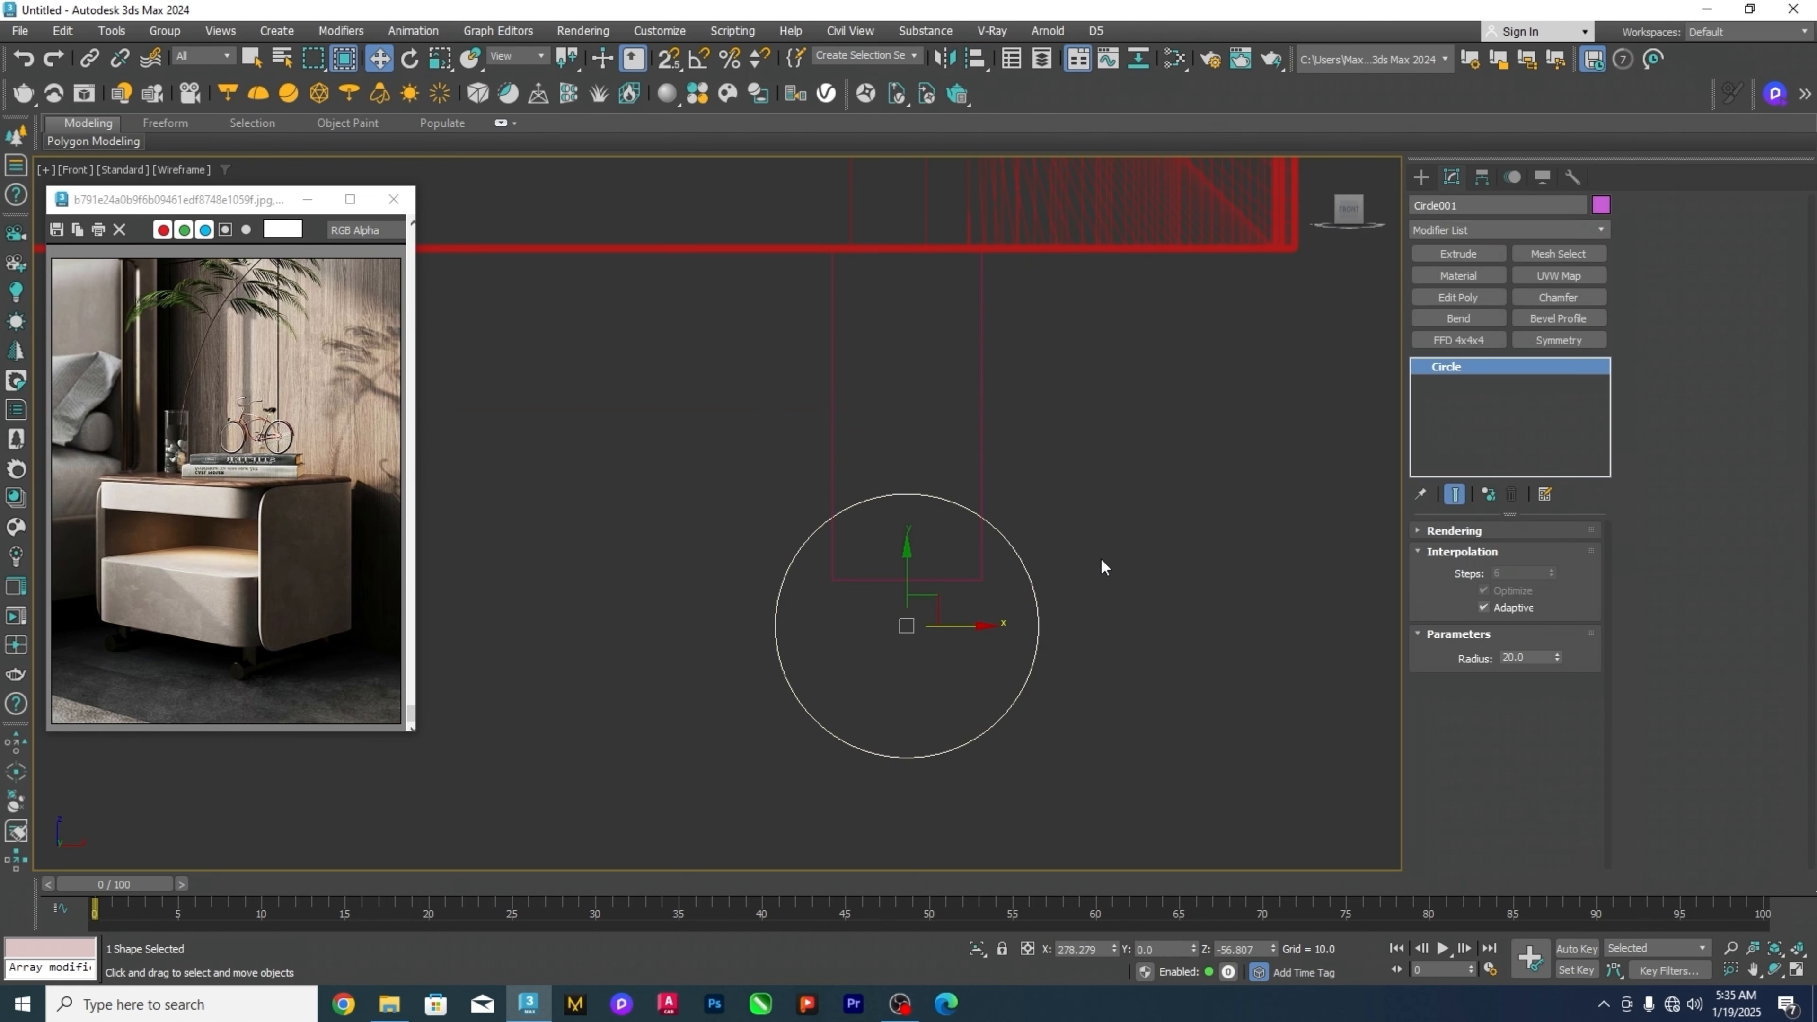
{"action": "key", "text": "ctrl+v"}
{"action": "left_click", "coordinate": [866, 576]}
{"action": "left_click_drag", "start_coordinate": [958, 629], "coordinate": [636, 629]}
{"action": "left_click", "coordinate": [1033, 557]}
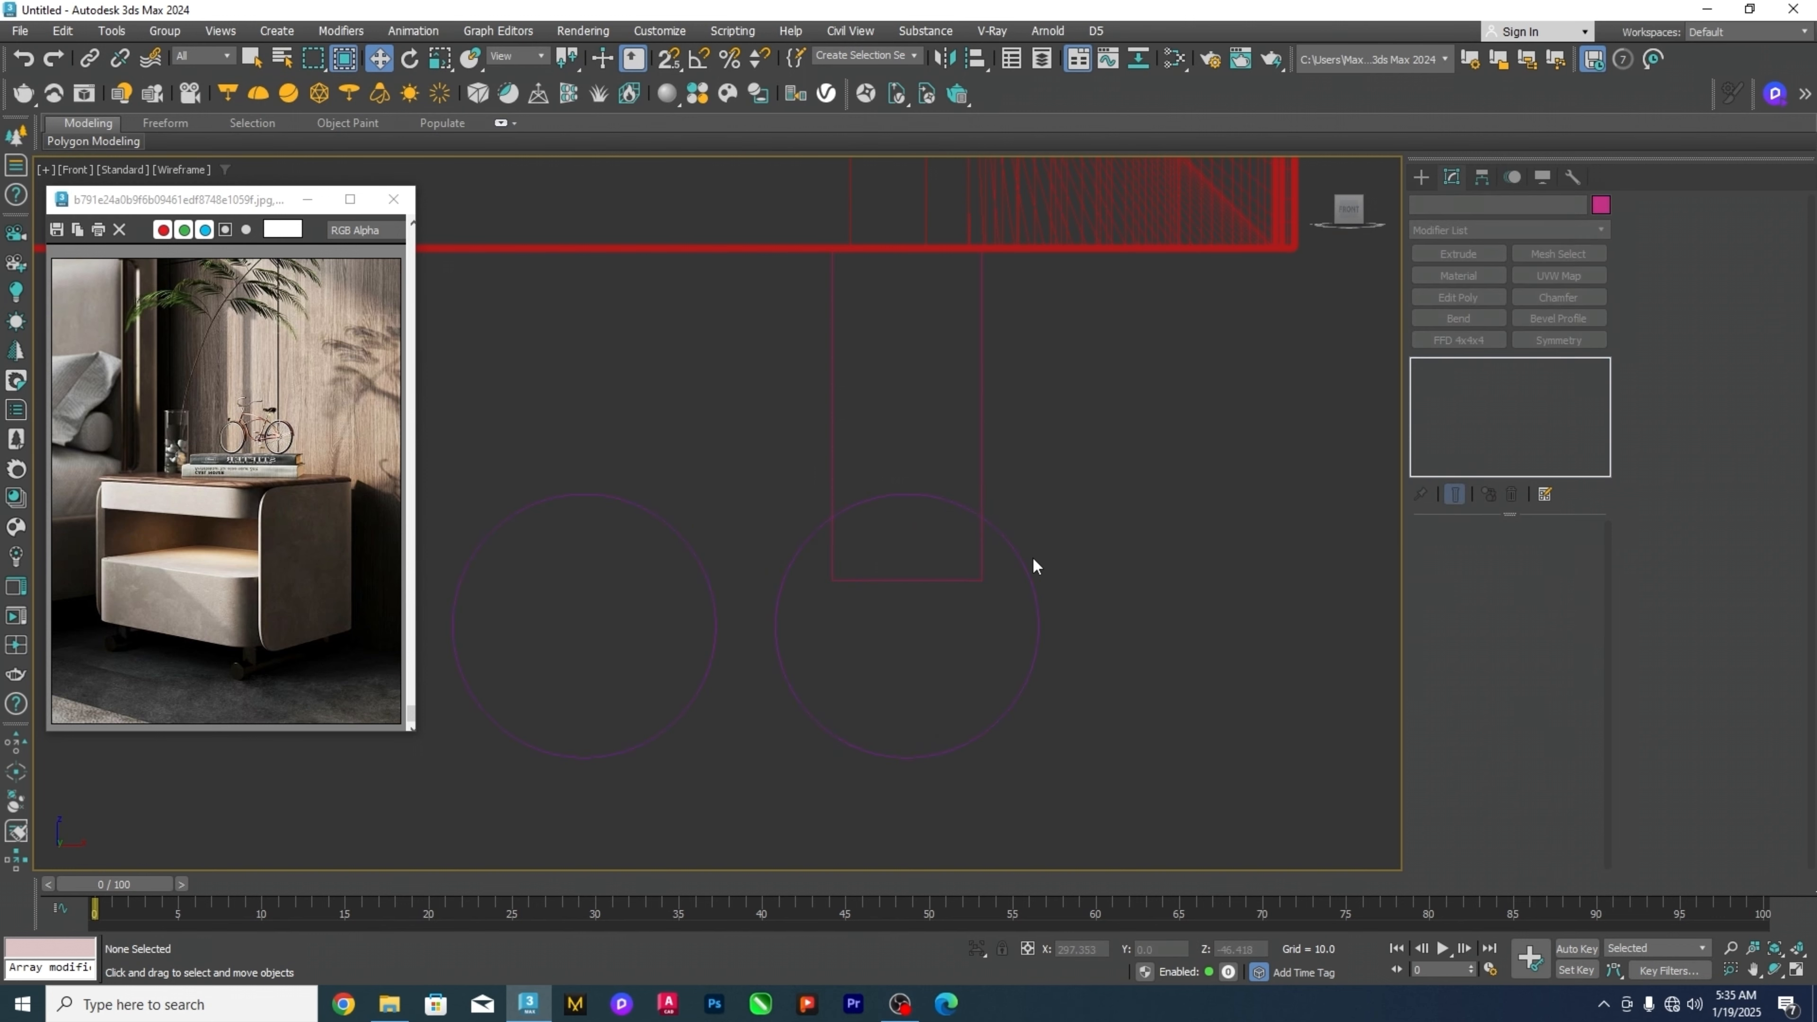
Convert the circle overlapping the rectangle to an editable spline and attach the rectangle to it, ready for spline-level editing.
{"action": "left_click", "coordinate": [1027, 567]}
{"action": "right_click", "coordinate": [1082, 544]}
{"action": "mouse_move", "coordinate": [1145, 784]}
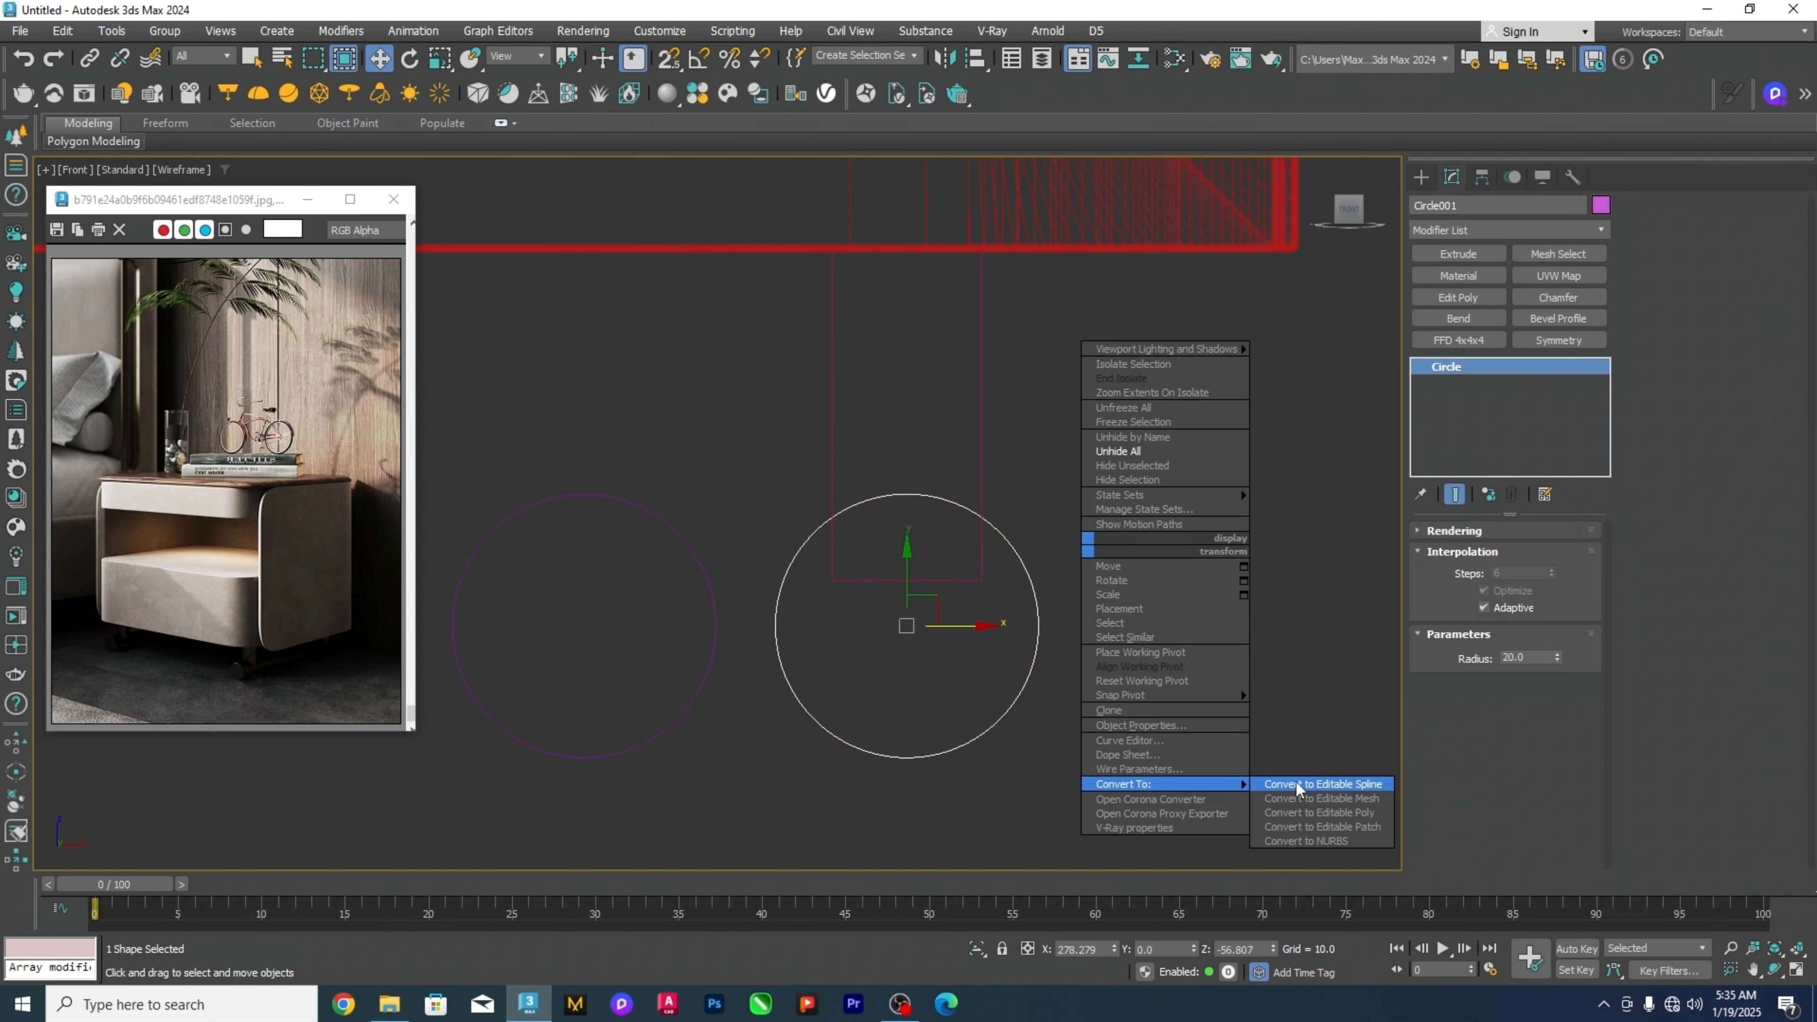
{"action": "left_click", "coordinate": [1296, 782]}
{"action": "right_click", "coordinate": [1253, 662]}
{"action": "left_click", "coordinate": [1220, 698]}
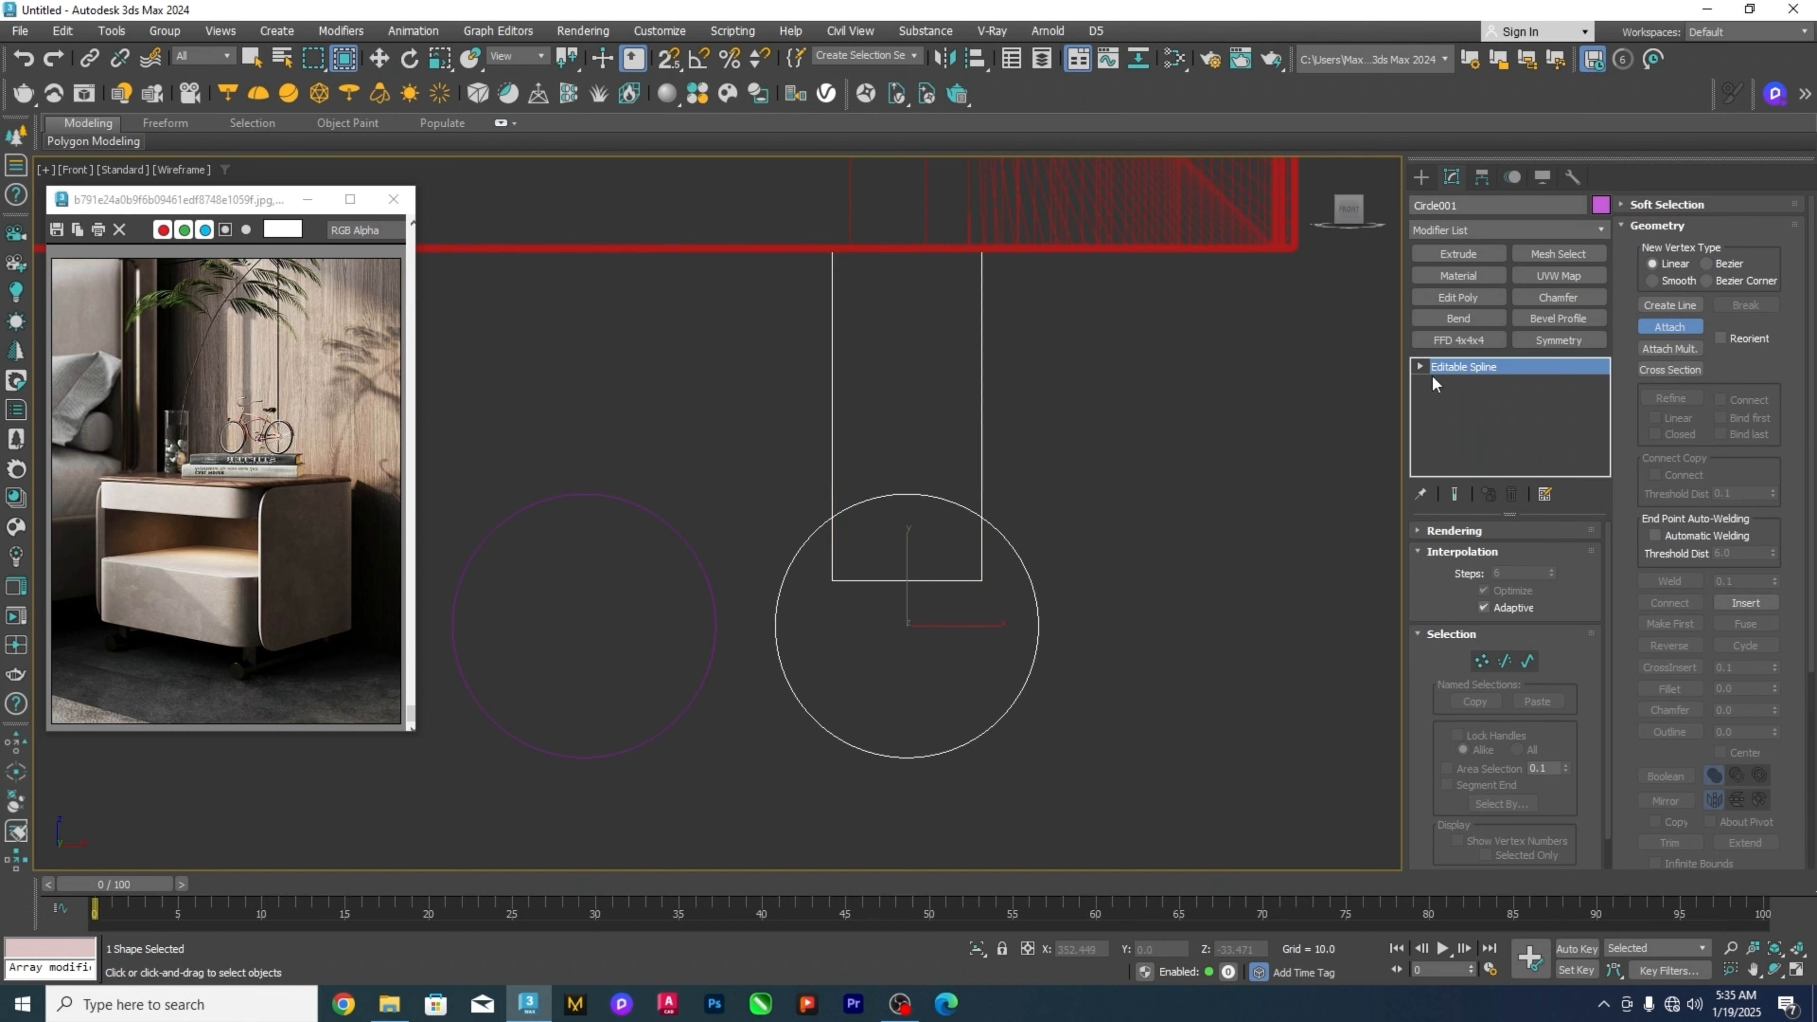
{"action": "left_click", "coordinate": [1454, 415]}
{"action": "scroll", "coordinate": [1680, 652], "scroll_direction": "down", "scroll_amount": 1}
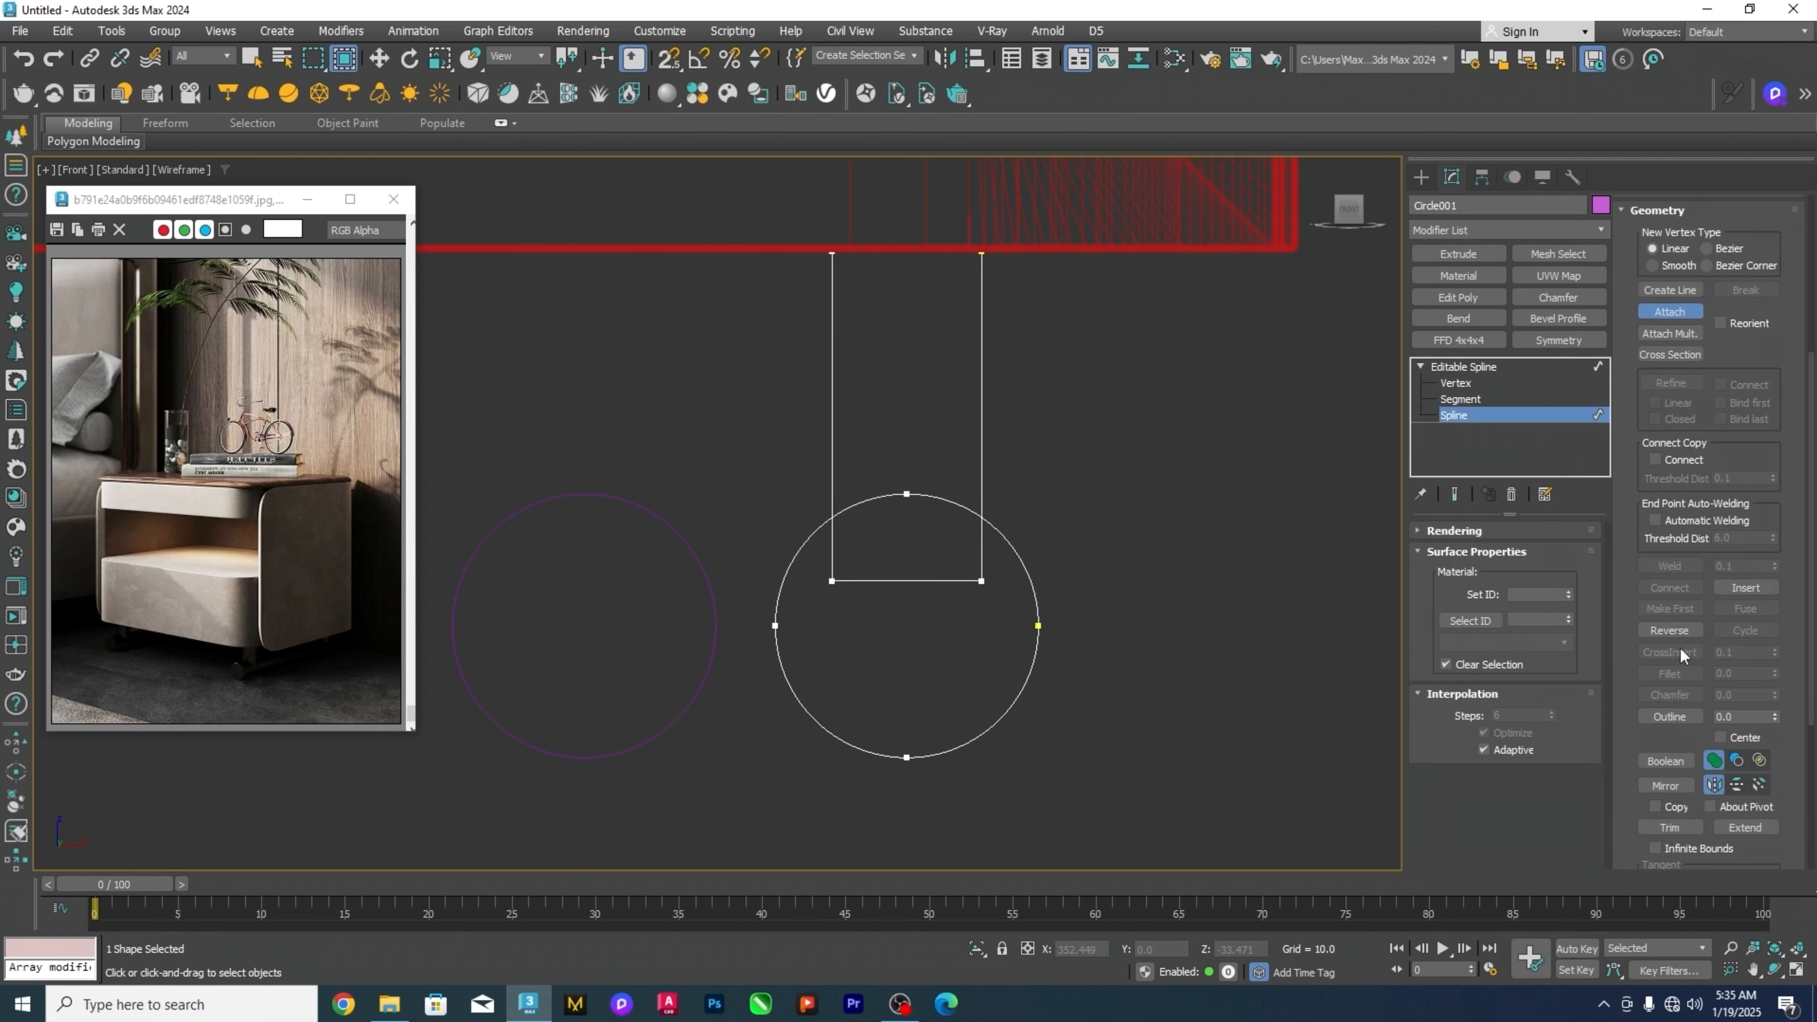
Trim away the rectangle's part inside the circle and the circle's outer arc, and weld all vertices of the resulting bracket profile.
{"action": "left_click", "coordinate": [1670, 828]}
{"action": "left_click", "coordinate": [981, 566]}
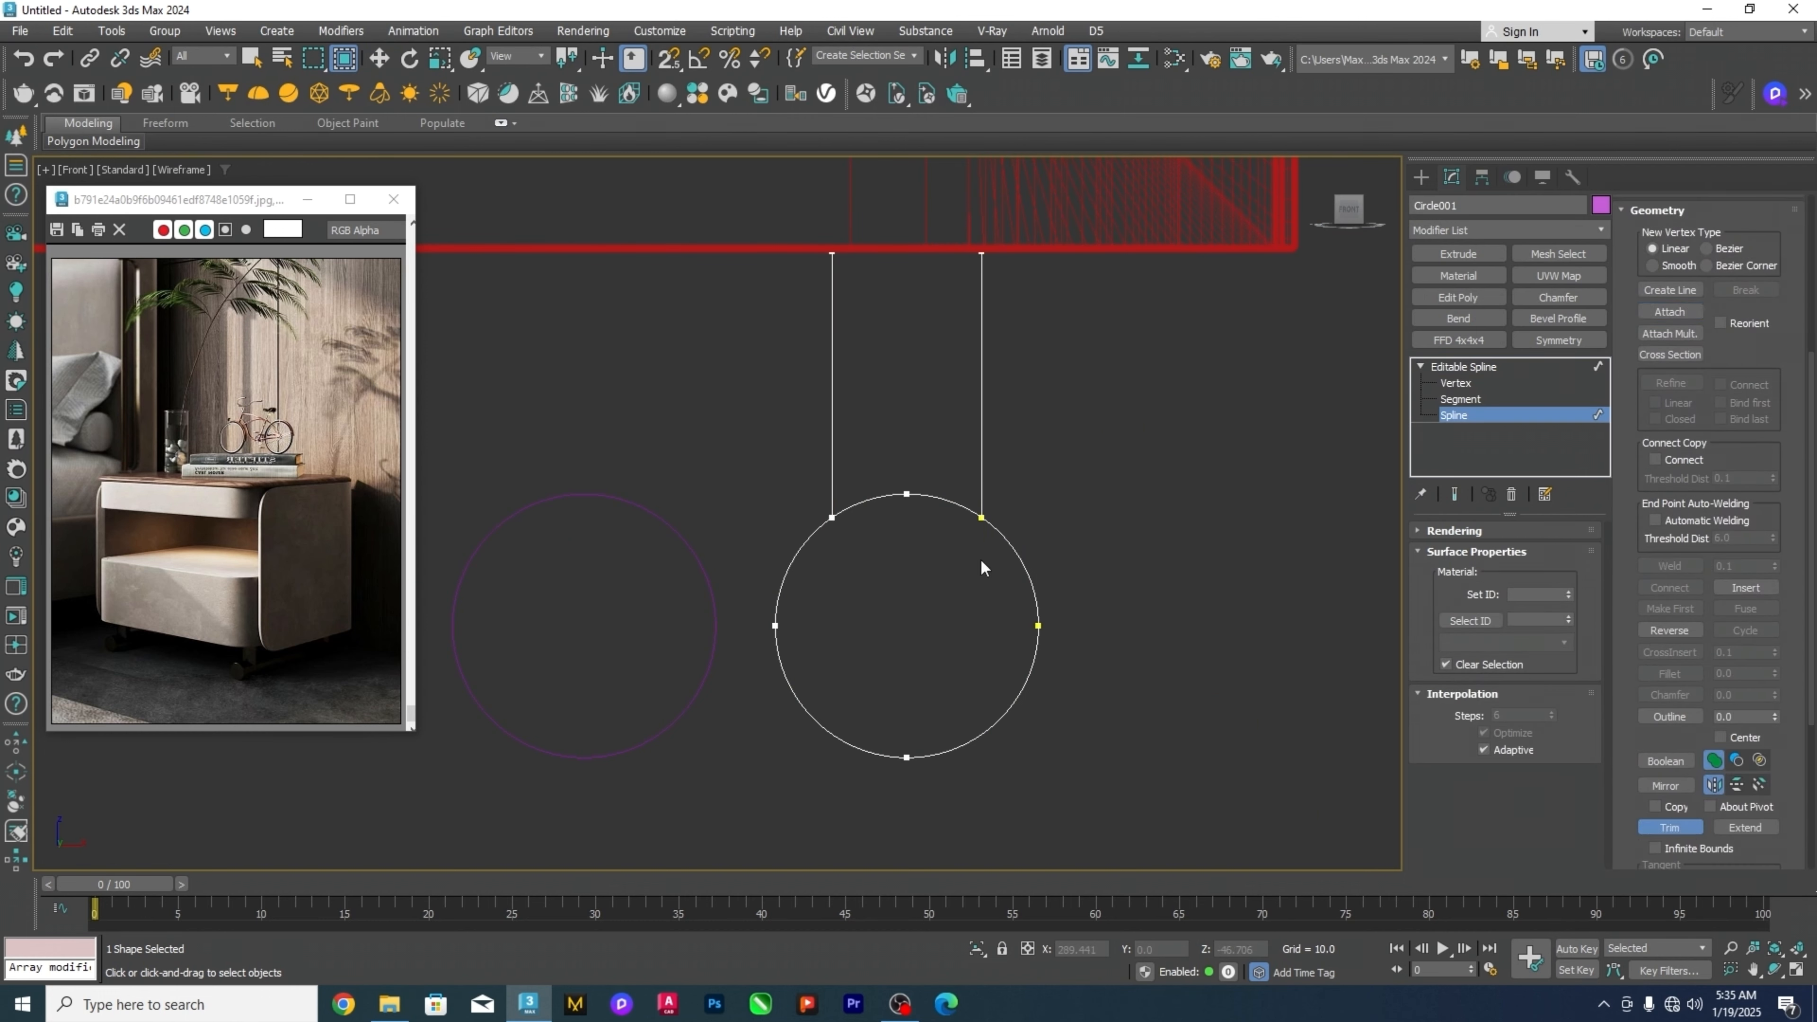
{"action": "left_click", "coordinate": [1021, 557]}
{"action": "left_click", "coordinate": [1460, 383]}
{"action": "key", "text": "ctrl+a"}
{"action": "right_click", "coordinate": [1122, 528]}
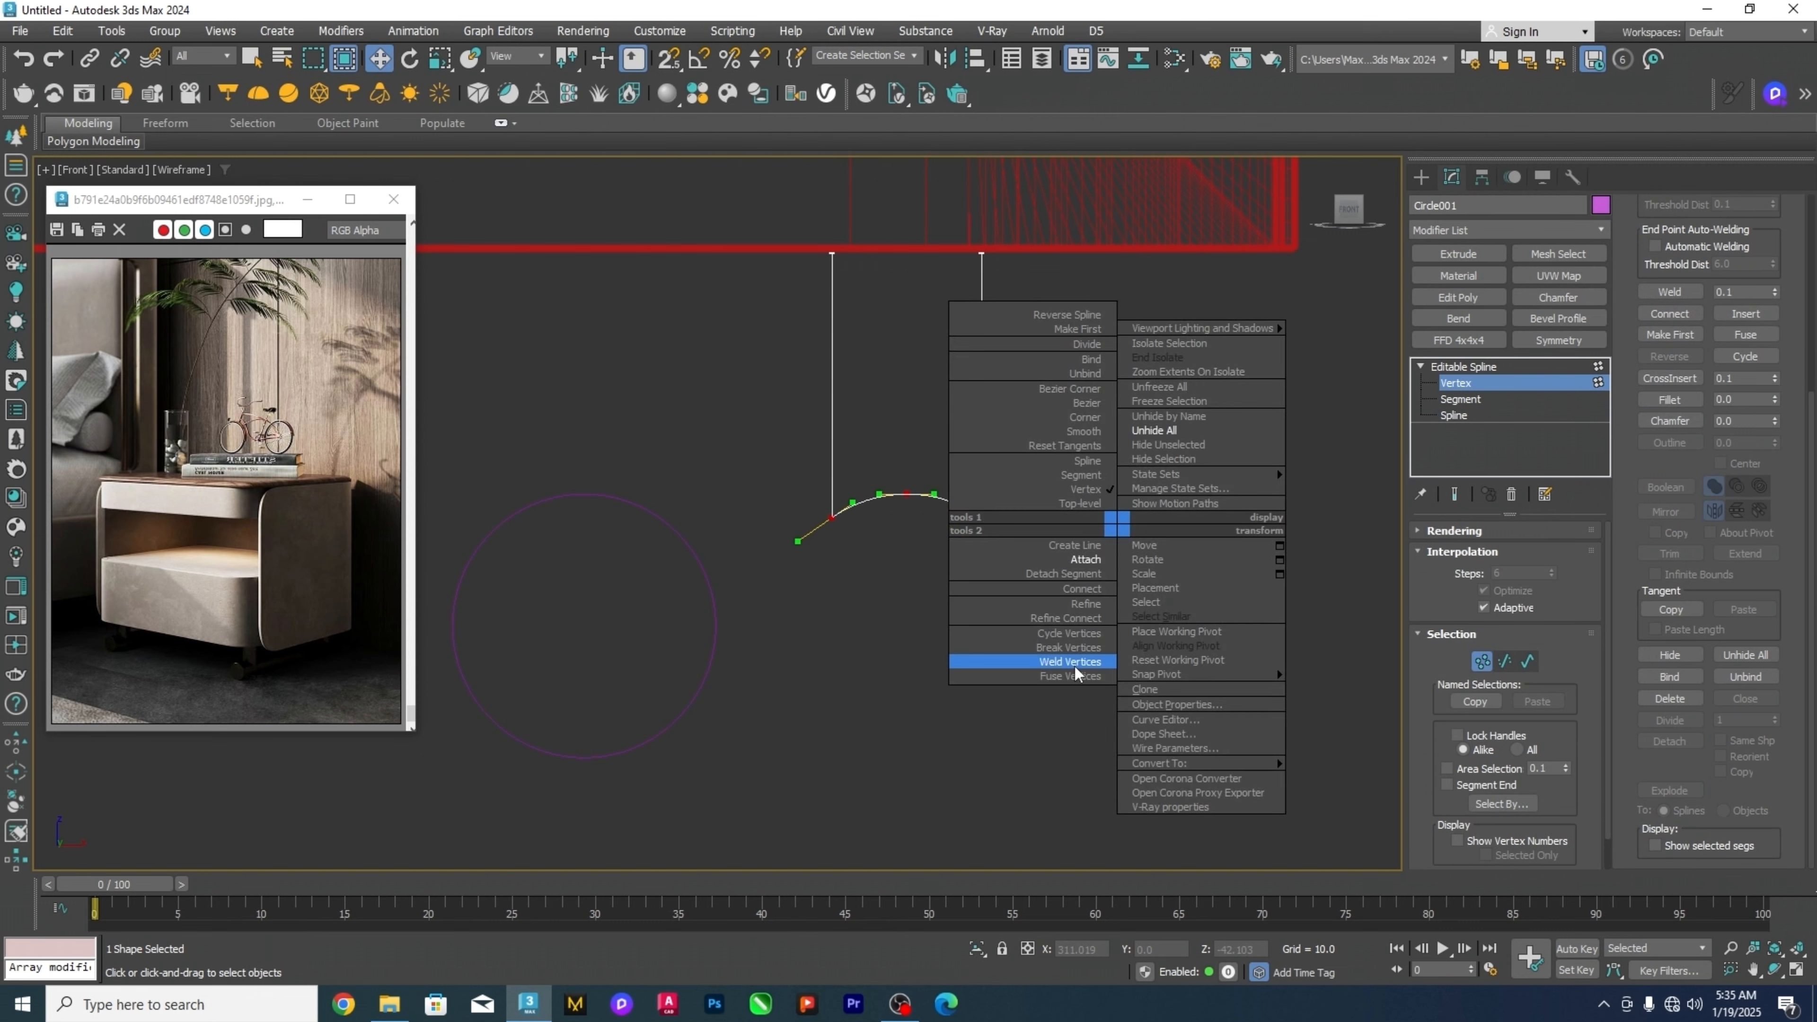
{"action": "left_click", "coordinate": [1075, 666]}
{"action": "left_click", "coordinate": [1454, 370]}
Align the remaining circle to the trimmed bracket profile, center to center in X.
{"action": "left_click", "coordinate": [644, 622]}
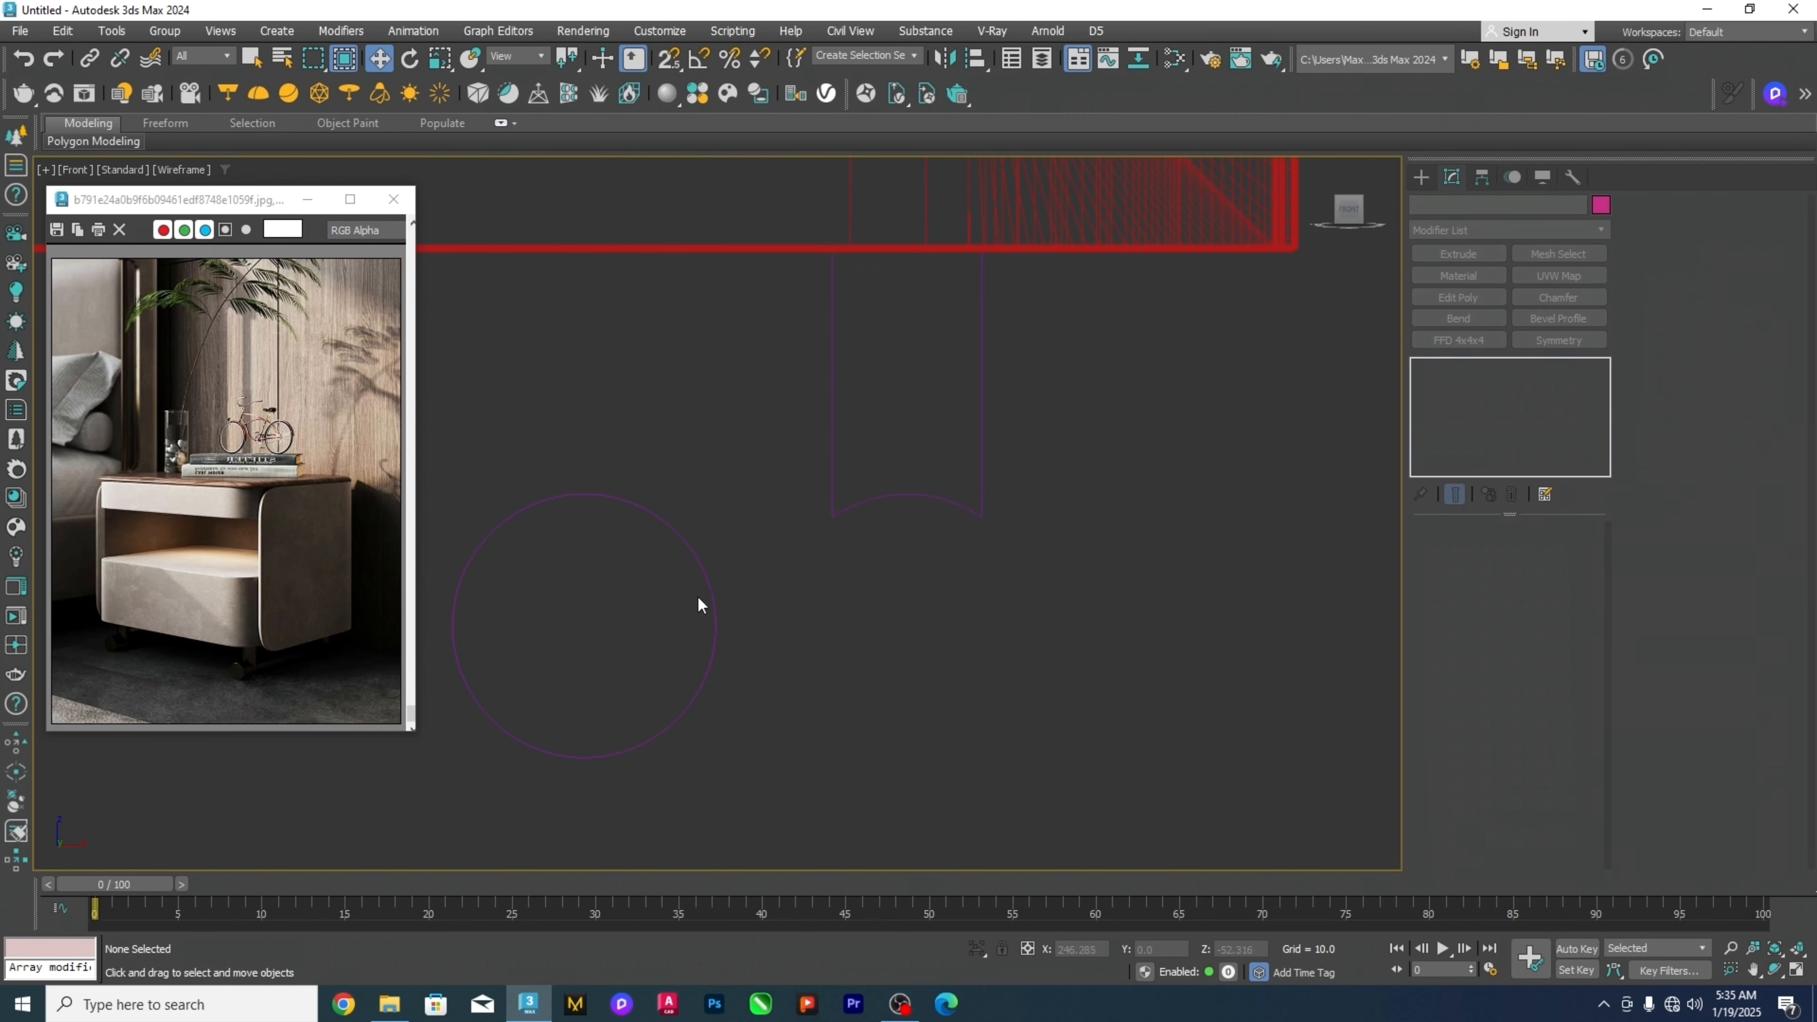
{"action": "left_click", "coordinate": [713, 608]}
{"action": "key", "text": "alt+a"}
{"action": "left_click", "coordinate": [901, 510]}
{"action": "left_click", "coordinate": [831, 484]}
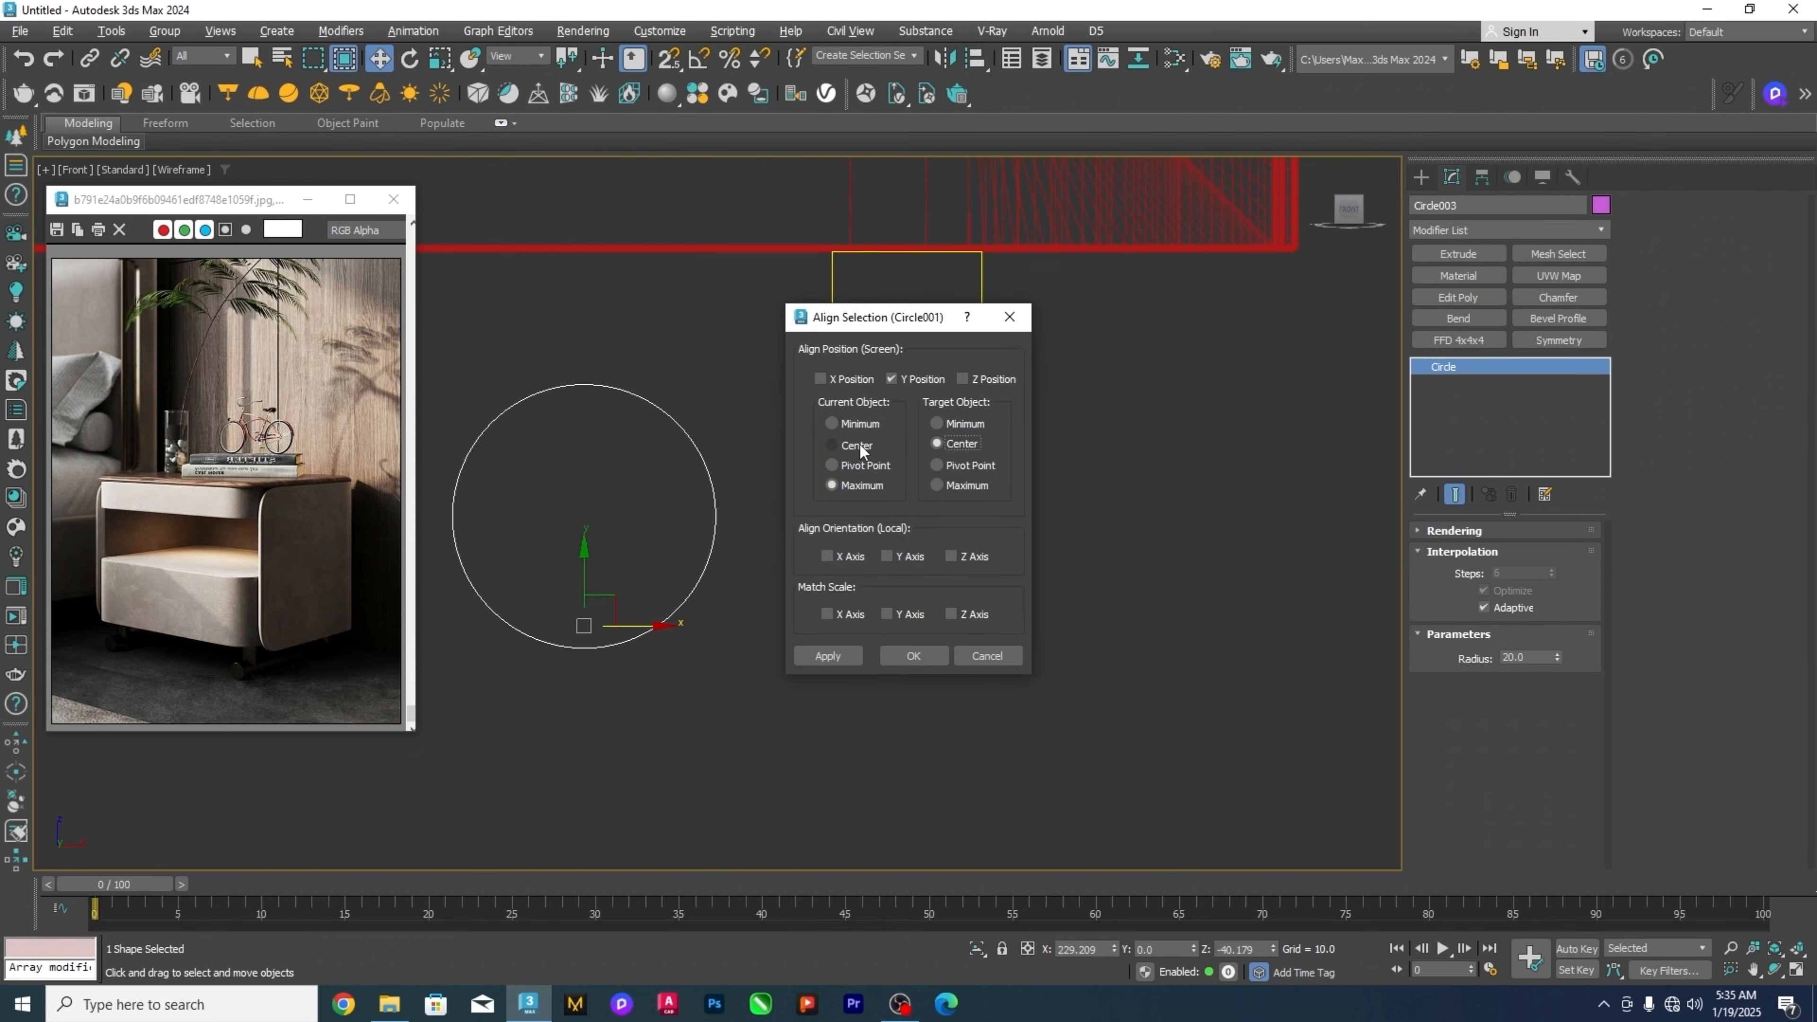
{"action": "left_click", "coordinate": [857, 444]}
{"action": "left_click", "coordinate": [820, 379]}
{"action": "left_click", "coordinate": [914, 656]}
{"action": "left_click", "coordinate": [1149, 570]}
Clone the bracket profile and circle as instances under the opposite side of the cabinet.
{"action": "scroll", "coordinate": [1141, 551], "scroll_direction": "down", "scroll_amount": 8}
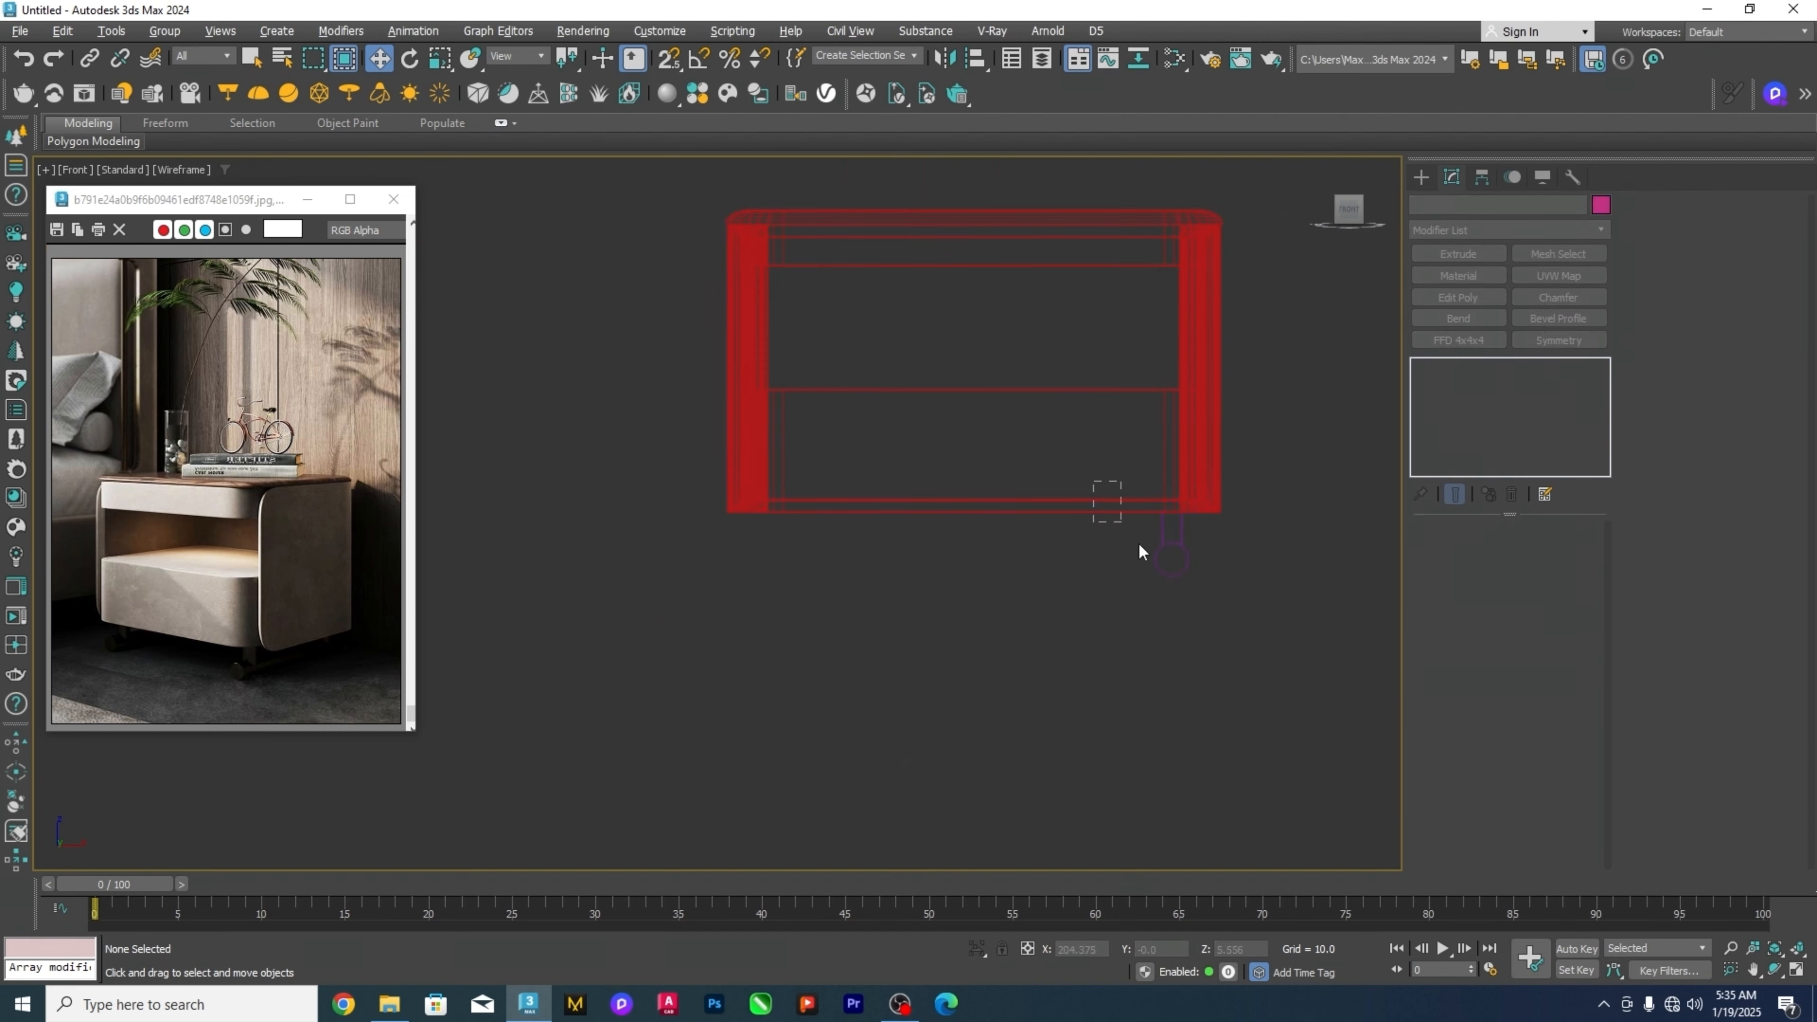
{"action": "mouse_move", "coordinate": [1140, 551]}
{"action": "left_mouse_down"}
{"action": "mouse_move", "coordinate": [1236, 562]}
{"action": "mouse_move", "coordinate": [1171, 481]}
{"action": "mouse_move", "coordinate": [1148, 510]}
{"action": "mouse_move", "coordinate": [608, 512]}
{"action": "left_mouse_up"}
{"action": "key", "text": "s"}
{"action": "scroll", "coordinate": [1218, 537], "scroll_direction": "up", "scroll_amount": 3}
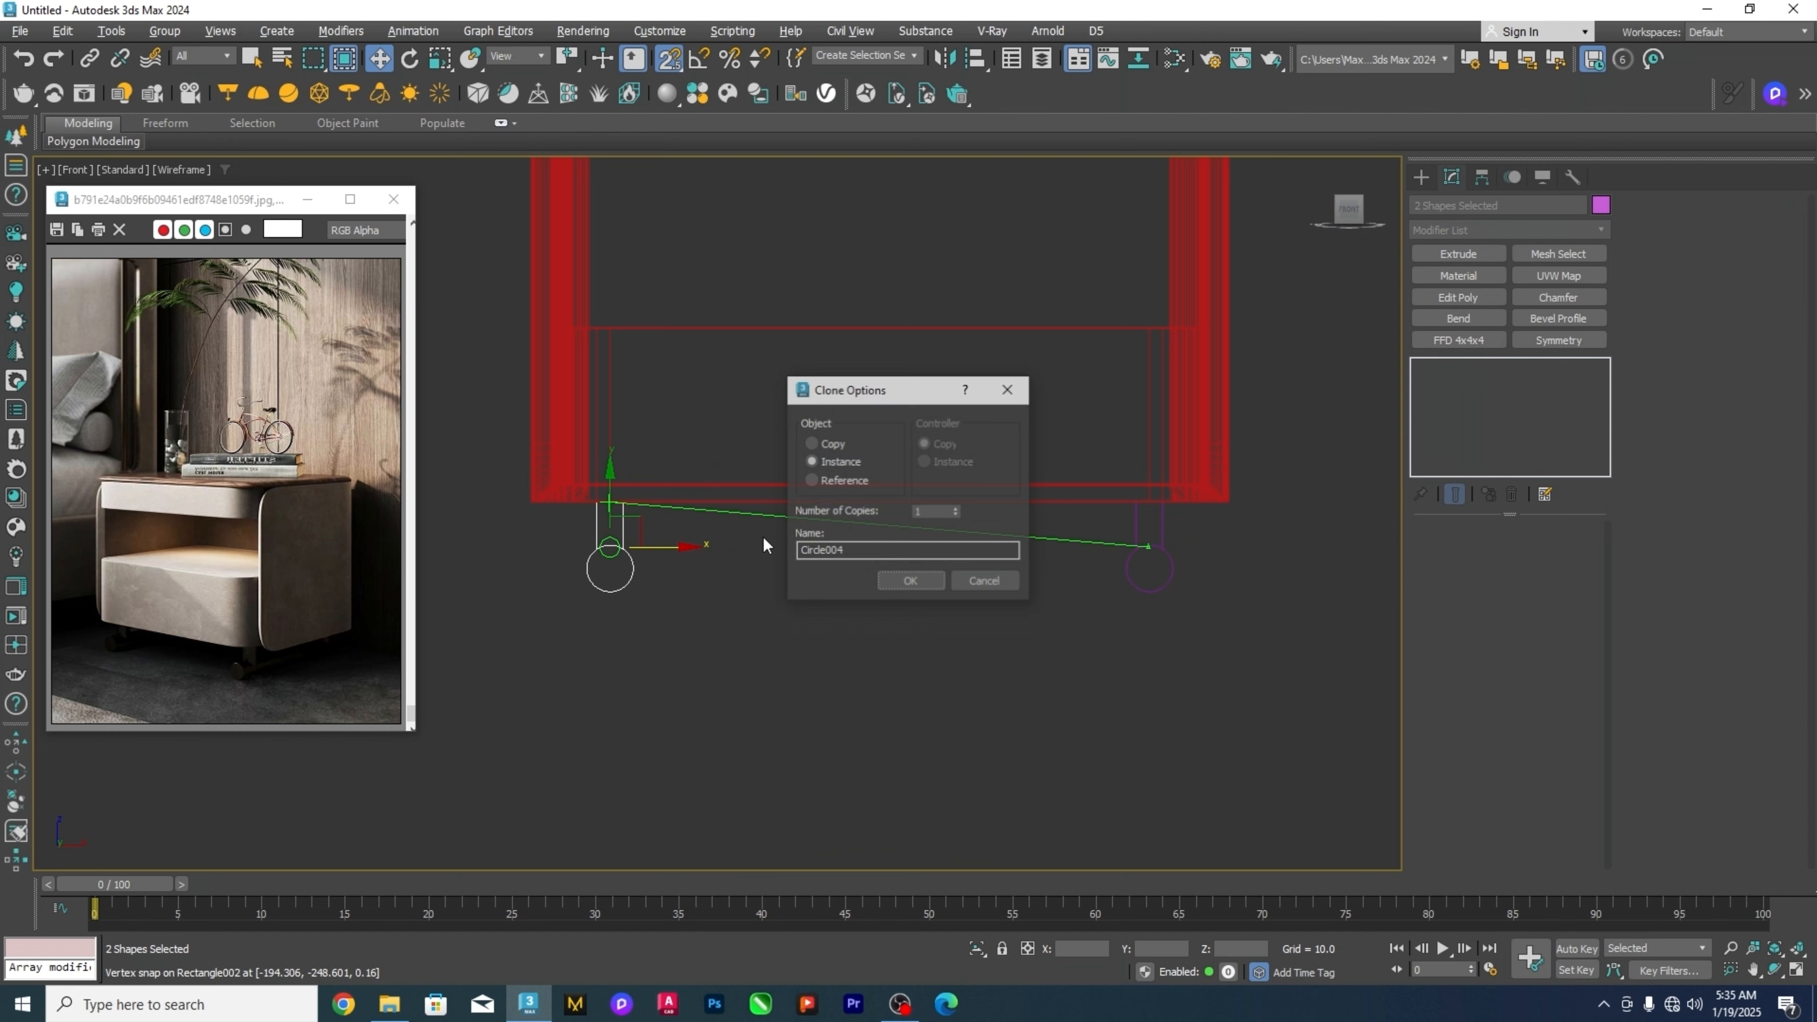
{"action": "left_click", "coordinate": [900, 578]}
{"action": "left_click", "coordinate": [959, 622]}
Extrude the instanced circle under the cabinet by 400 to form the long rods.
{"action": "scroll", "coordinate": [967, 615], "scroll_direction": "up", "scroll_amount": 2}
{"action": "key", "text": "p"}
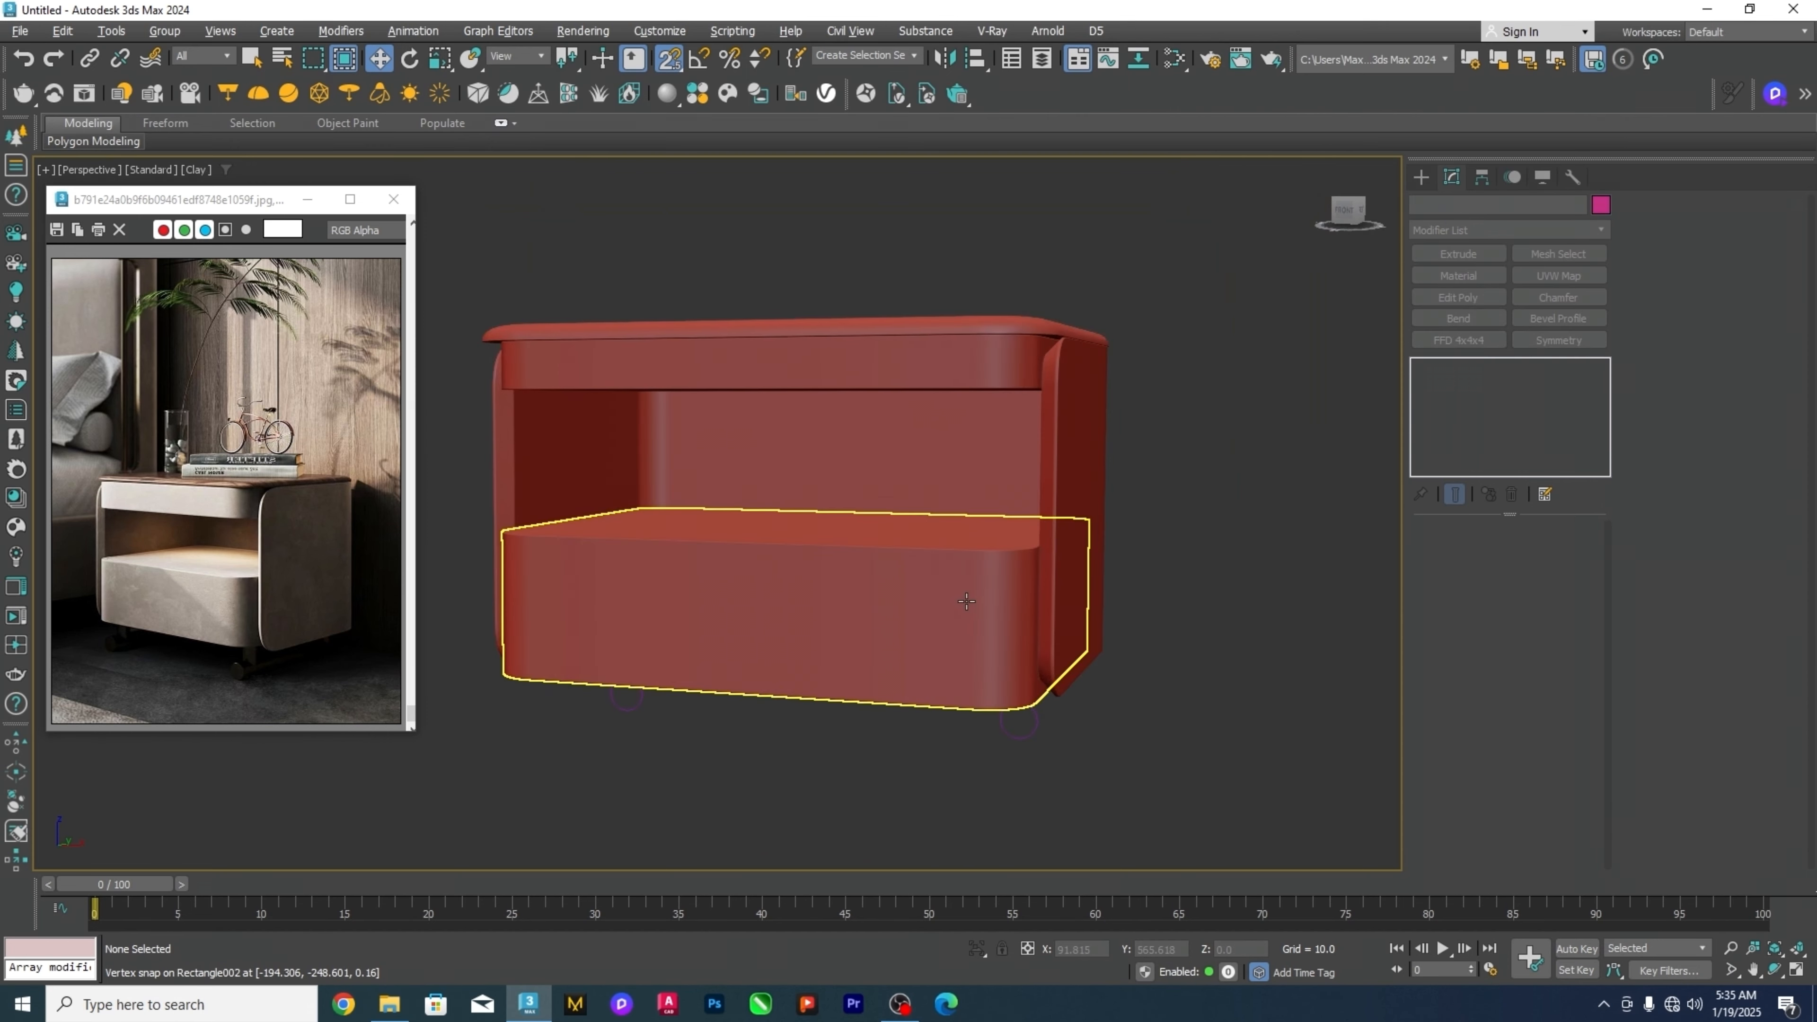
{"action": "scroll", "coordinate": [965, 600], "scroll_direction": "up", "scroll_amount": 3}
{"action": "key", "text": "F3"}
{"action": "mouse_move", "coordinate": [964, 600]}
{"action": "middle_mouse_down", "text": "alt"}
{"action": "mouse_move", "coordinate": [997, 668]}
{"action": "mouse_move", "coordinate": [1079, 681]}
{"action": "middle_mouse_up", "text": "alt"}
{"action": "key", "text": "F3"}
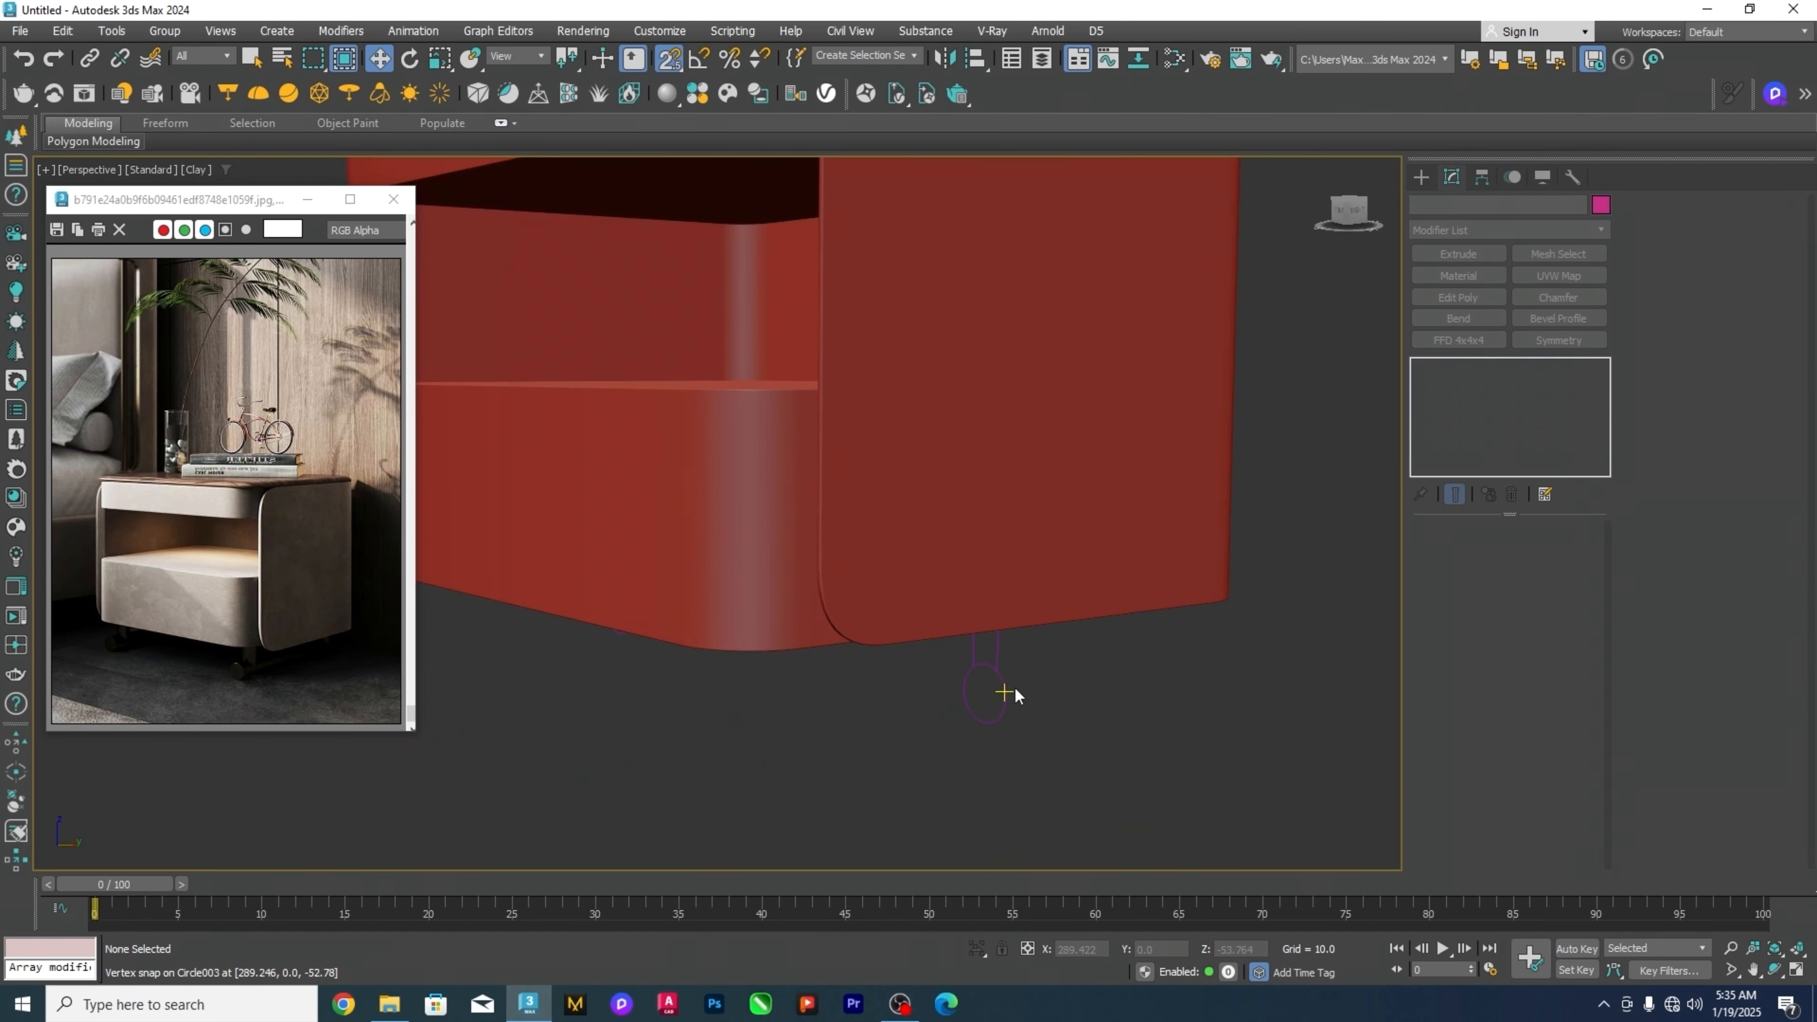
{"action": "left_click", "coordinate": [1005, 692]}
{"action": "left_click", "coordinate": [1459, 255]}
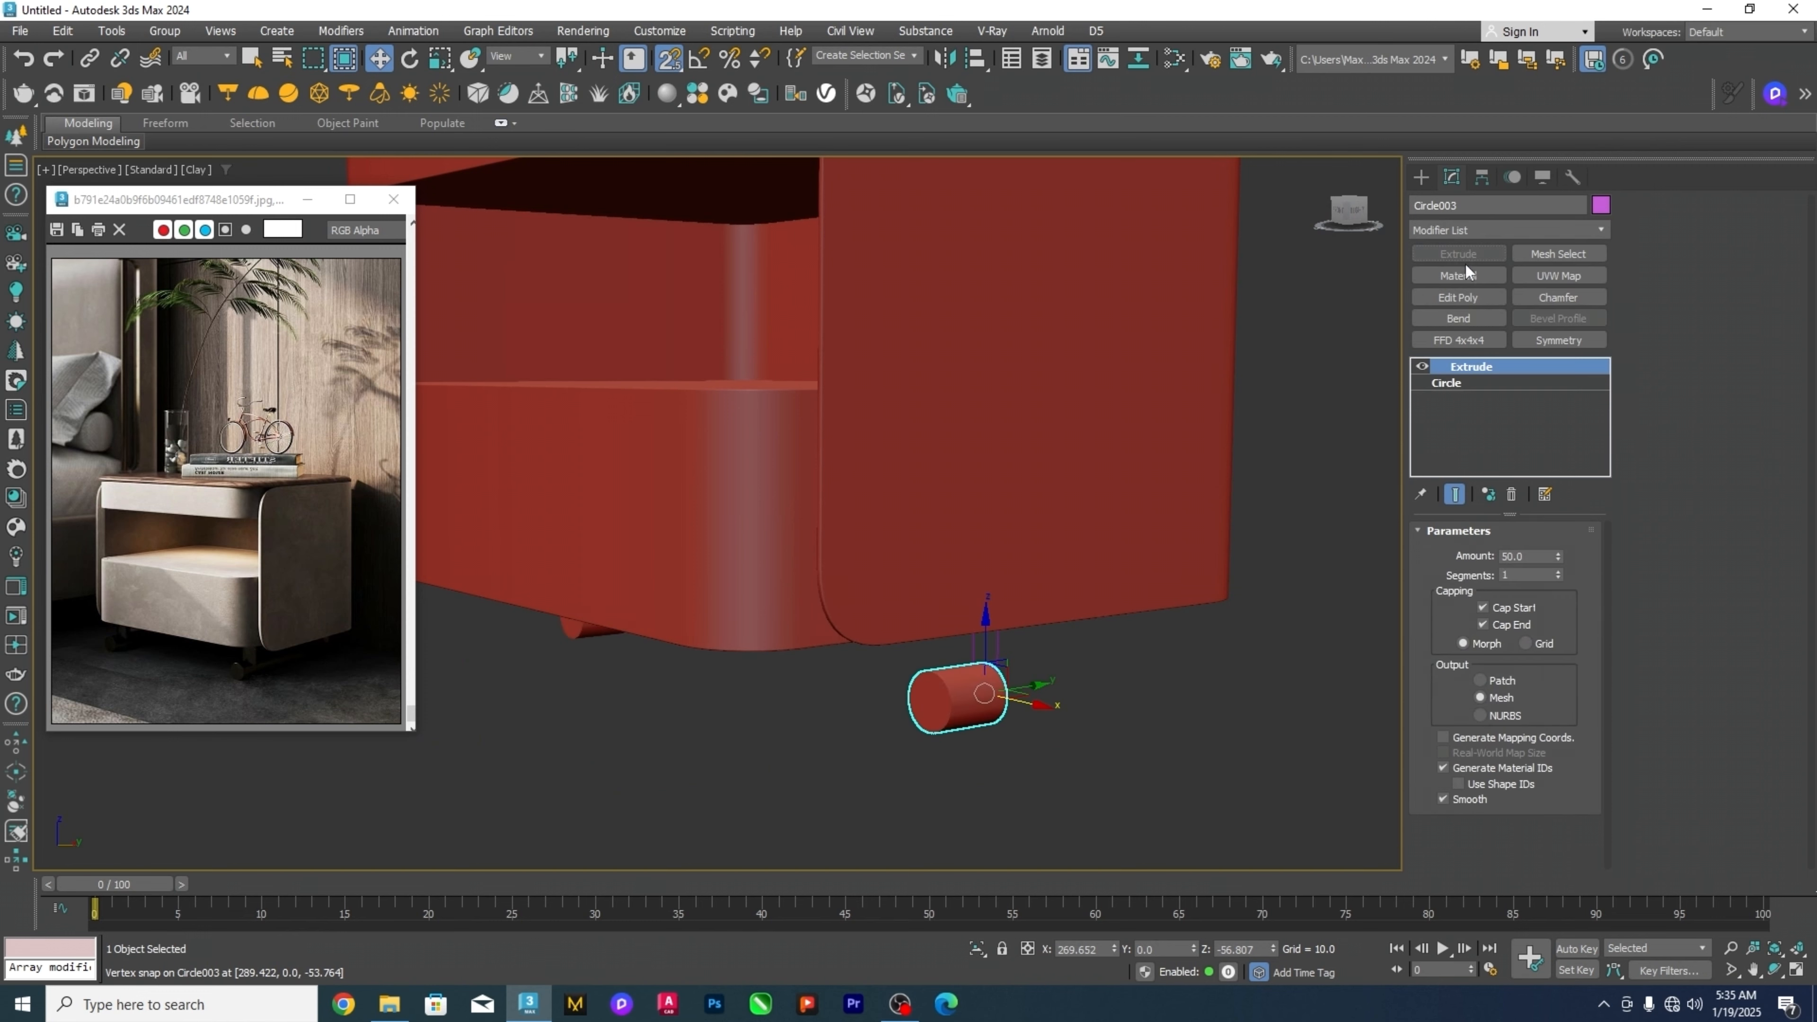
{"action": "double_click", "coordinate": [1524, 556]}
{"action": "type", "text": "400"}
{"action": "key", "text": "Return"}
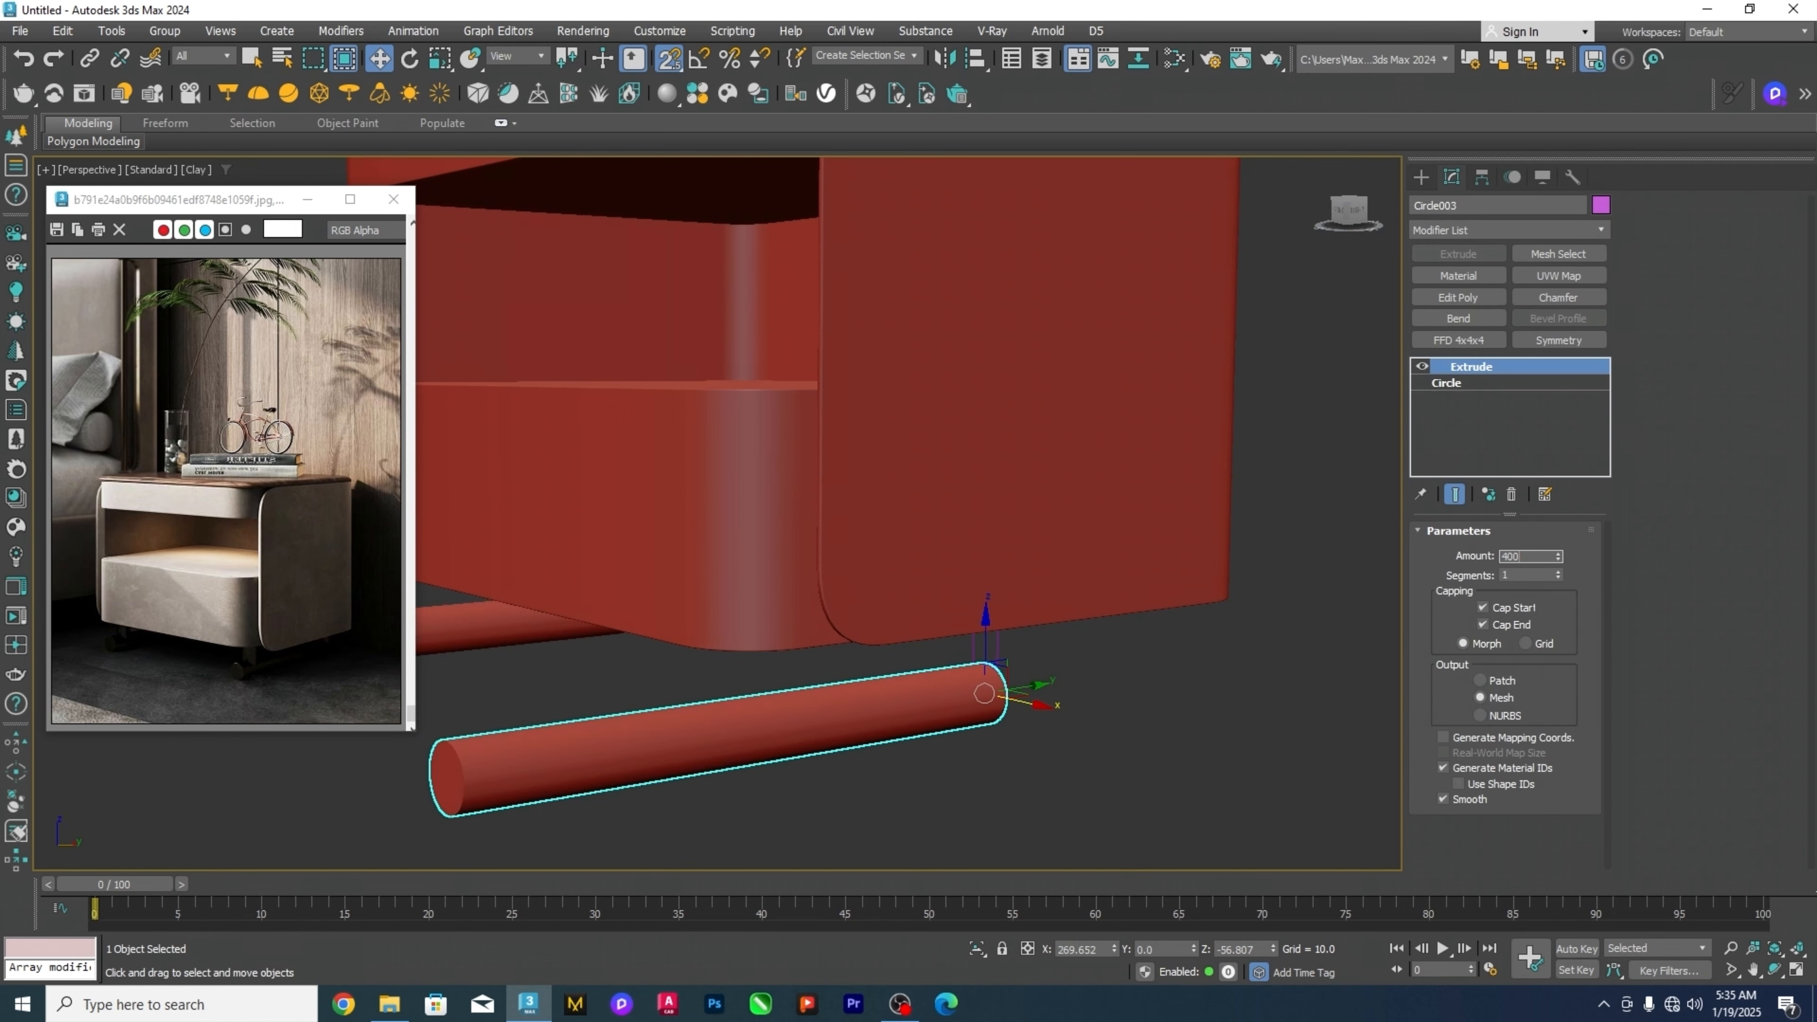
Align both rods to the lower drawer block, center to center in Y.
{"action": "middle_click_drag", "start_coordinate": [1295, 660], "coordinate": [1367, 619], "text": "alt"}
{"action": "left_click", "coordinate": [705, 594], "text": "ctrl"}
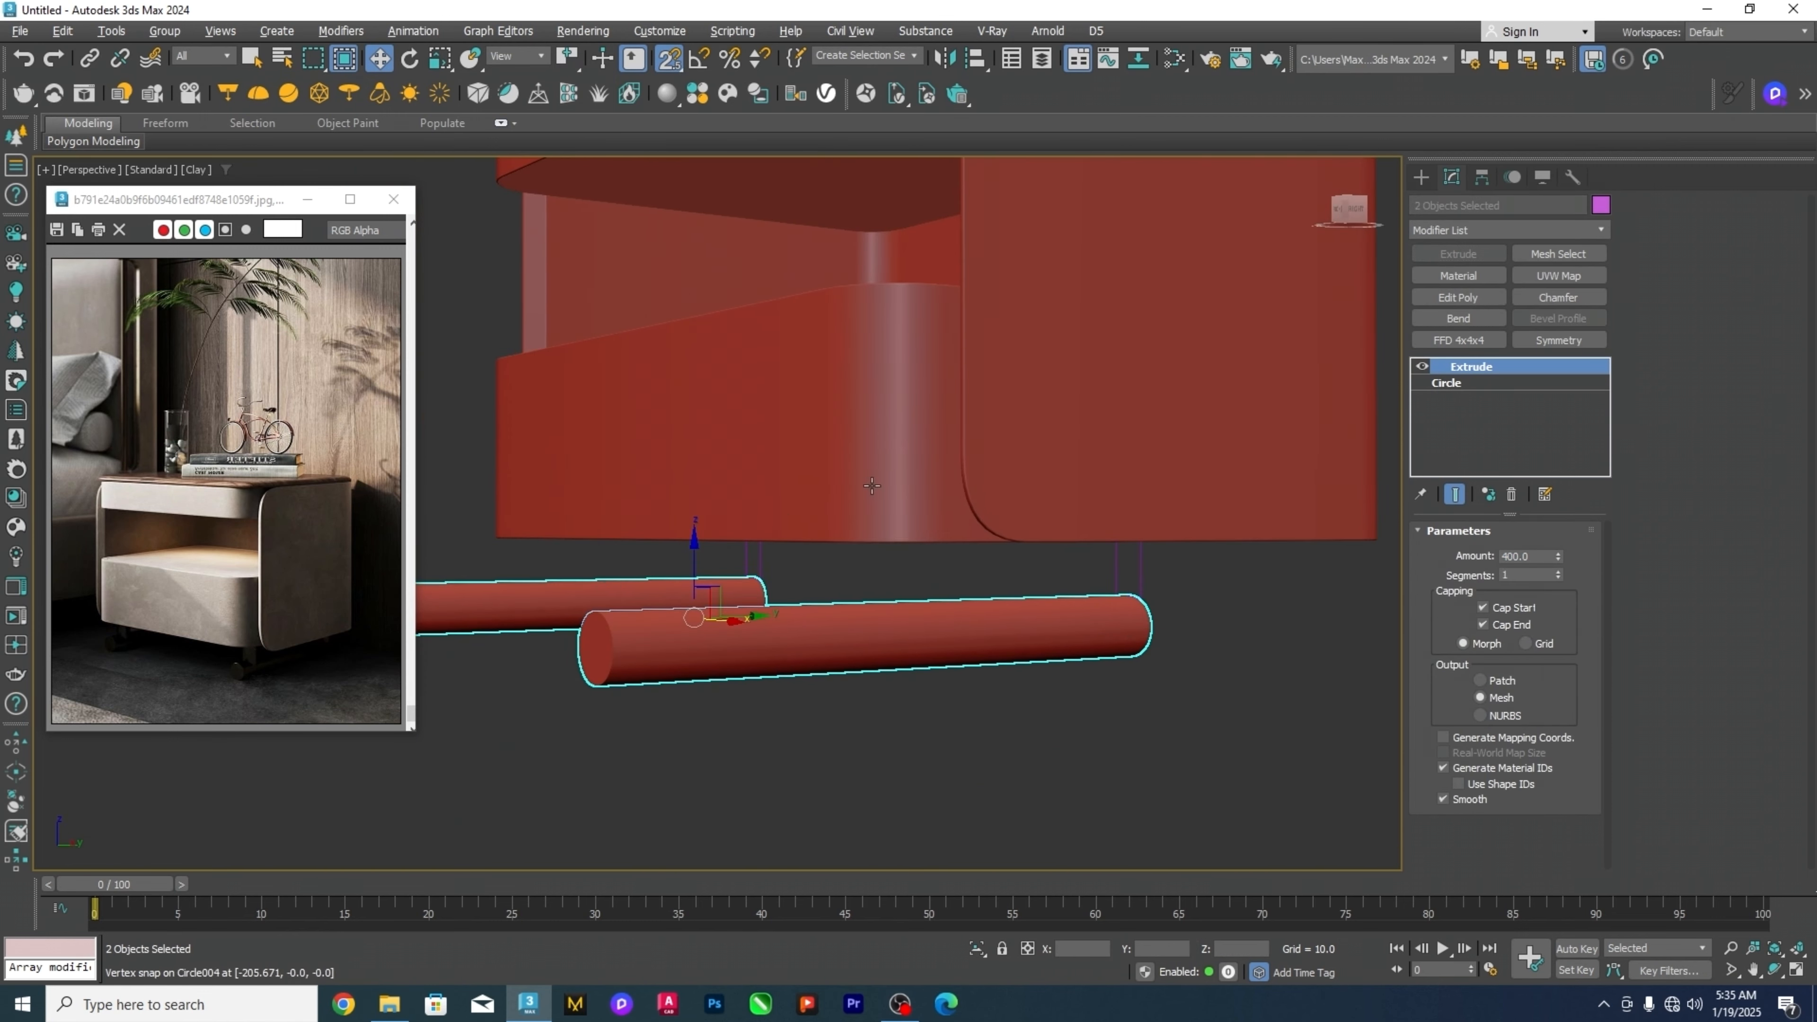
{"action": "key", "text": "alt+a"}
{"action": "left_click", "coordinate": [858, 476]}
{"action": "left_click", "coordinate": [910, 379]}
{"action": "left_click", "coordinate": [830, 378]}
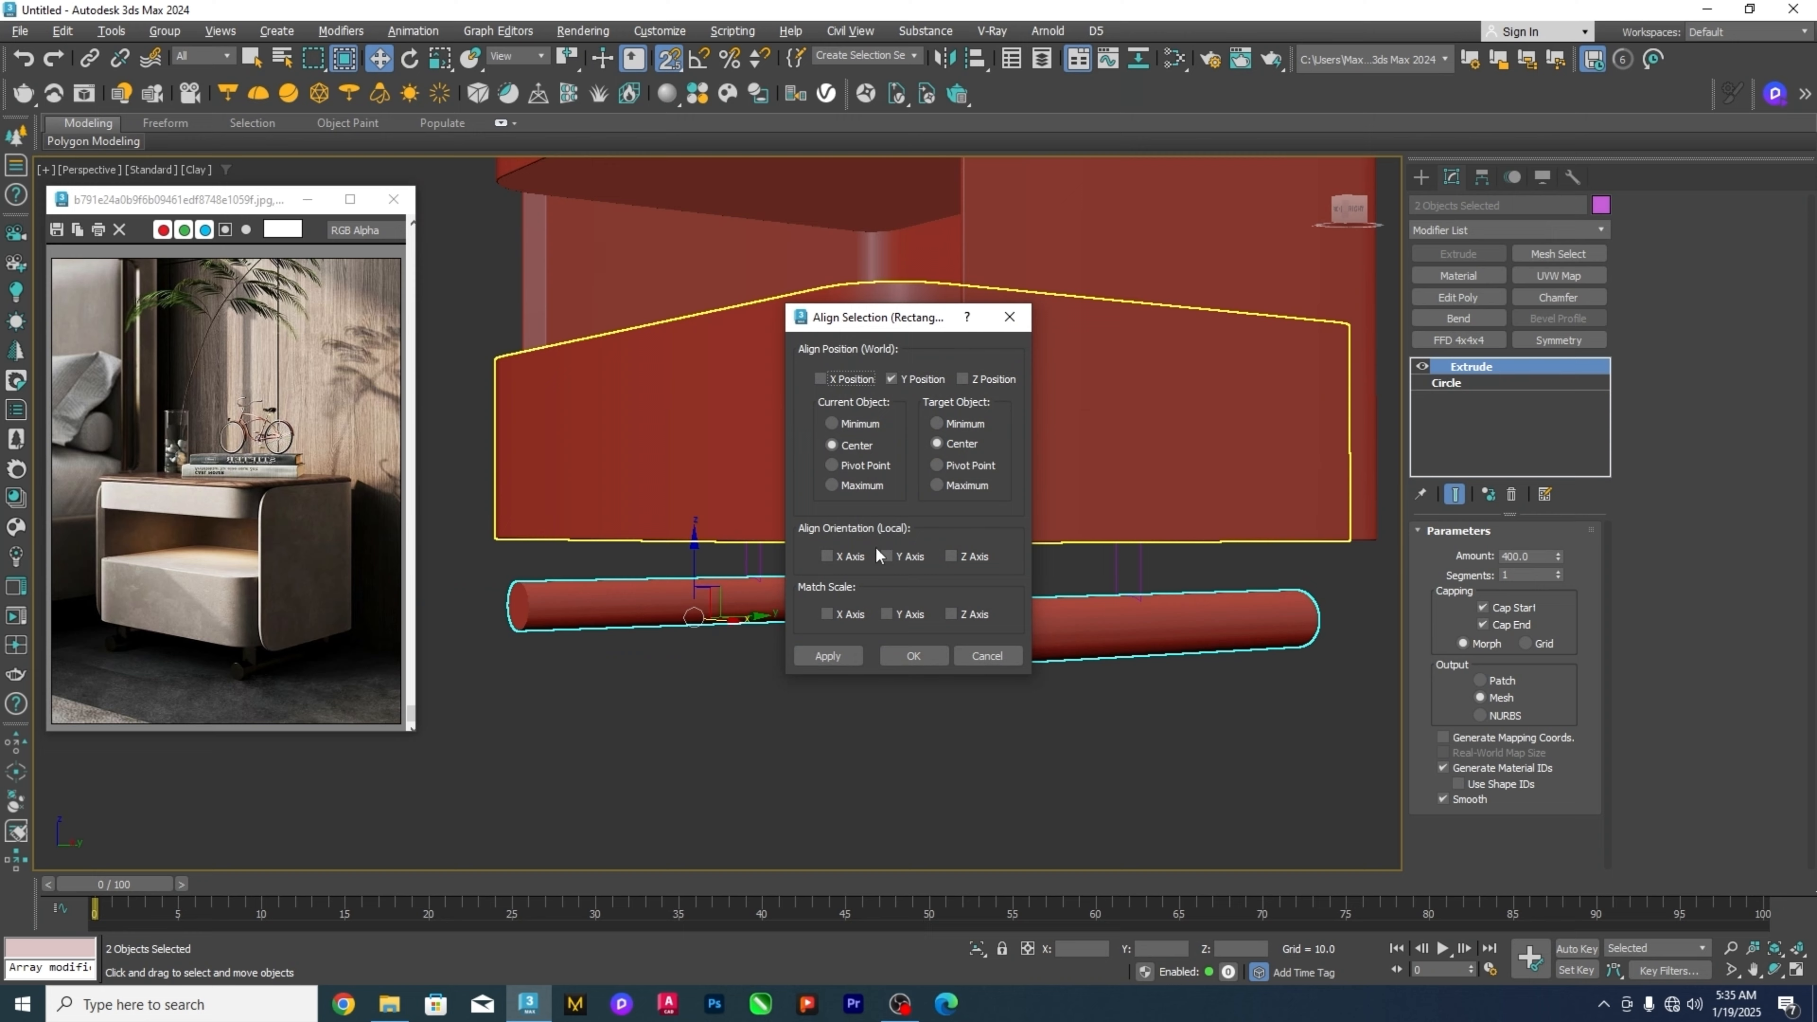
{"action": "left_click", "coordinate": [918, 660]}
{"action": "left_click", "coordinate": [1001, 705]}
Set the rods' extrusion amount to 350 and center both rods on the lower drawer block in Y again.
{"action": "middle_click_drag", "start_coordinate": [1103, 649], "coordinate": [892, 679], "text": "alt"}
{"action": "left_click", "coordinate": [861, 648]}
{"action": "scroll", "coordinate": [864, 647], "scroll_direction": "down", "scroll_amount": 2}
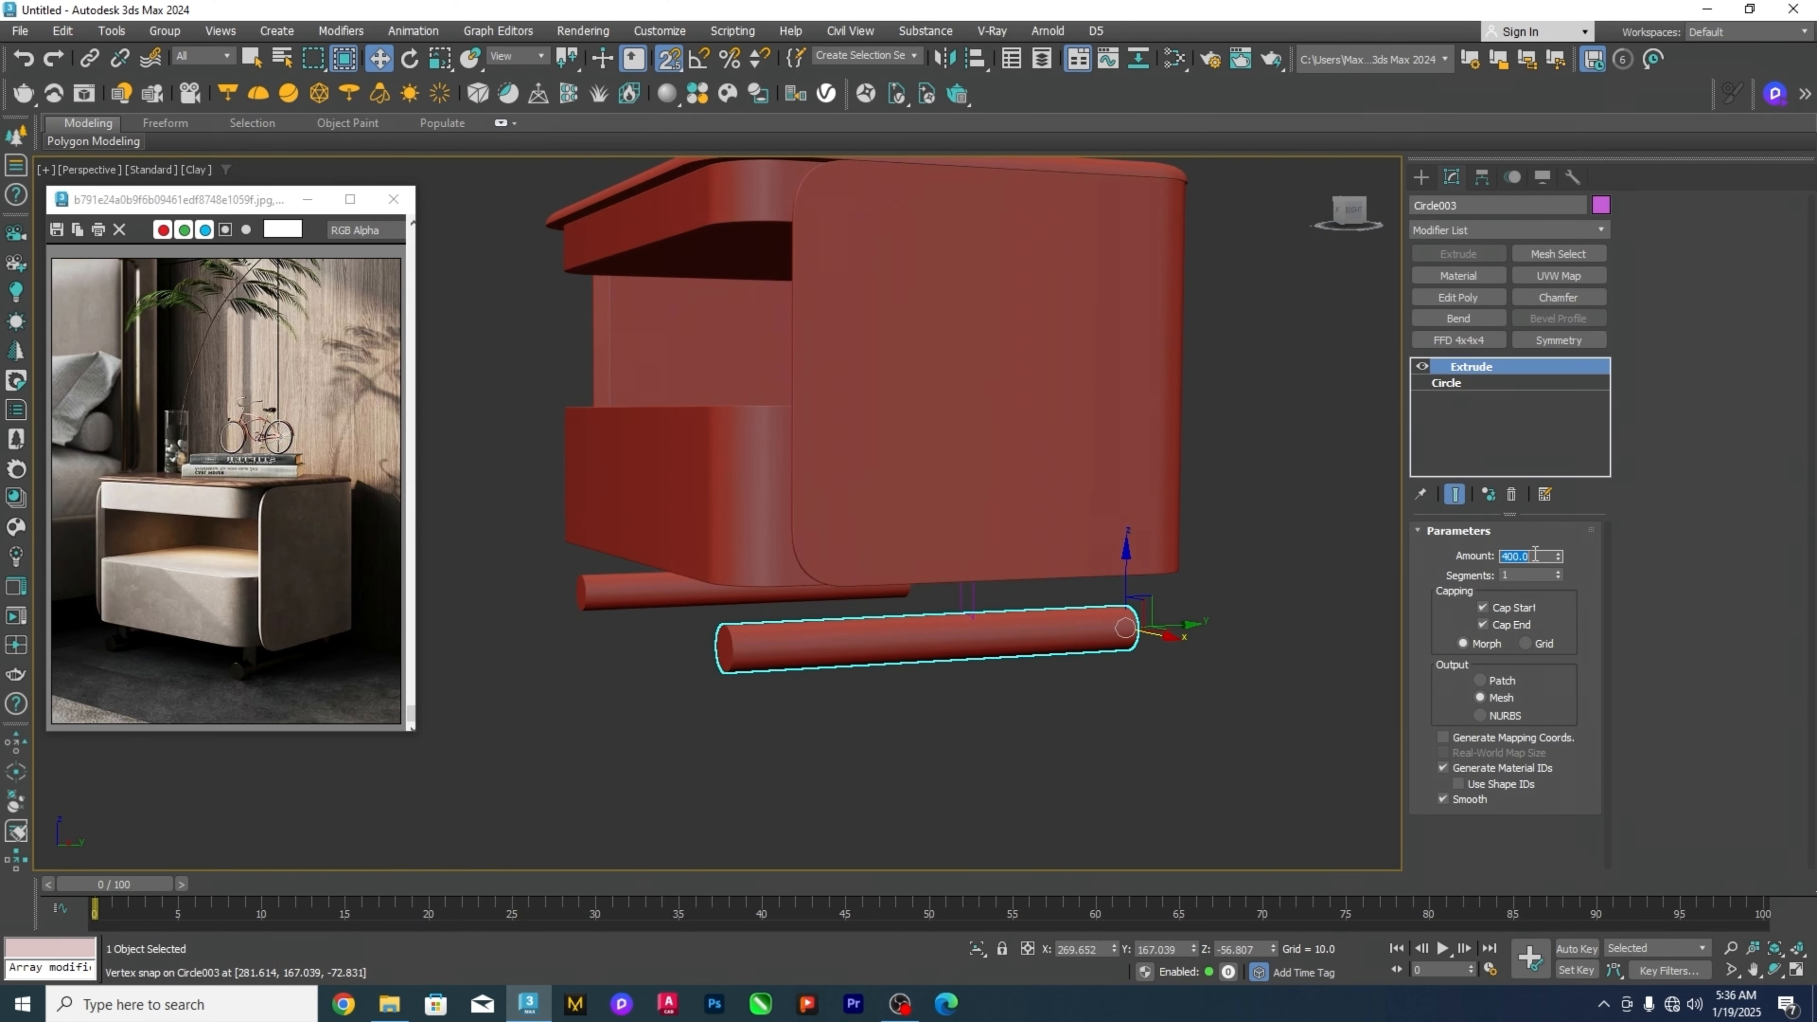
{"action": "type", "text": "350"}
{"action": "key", "text": "Return"}
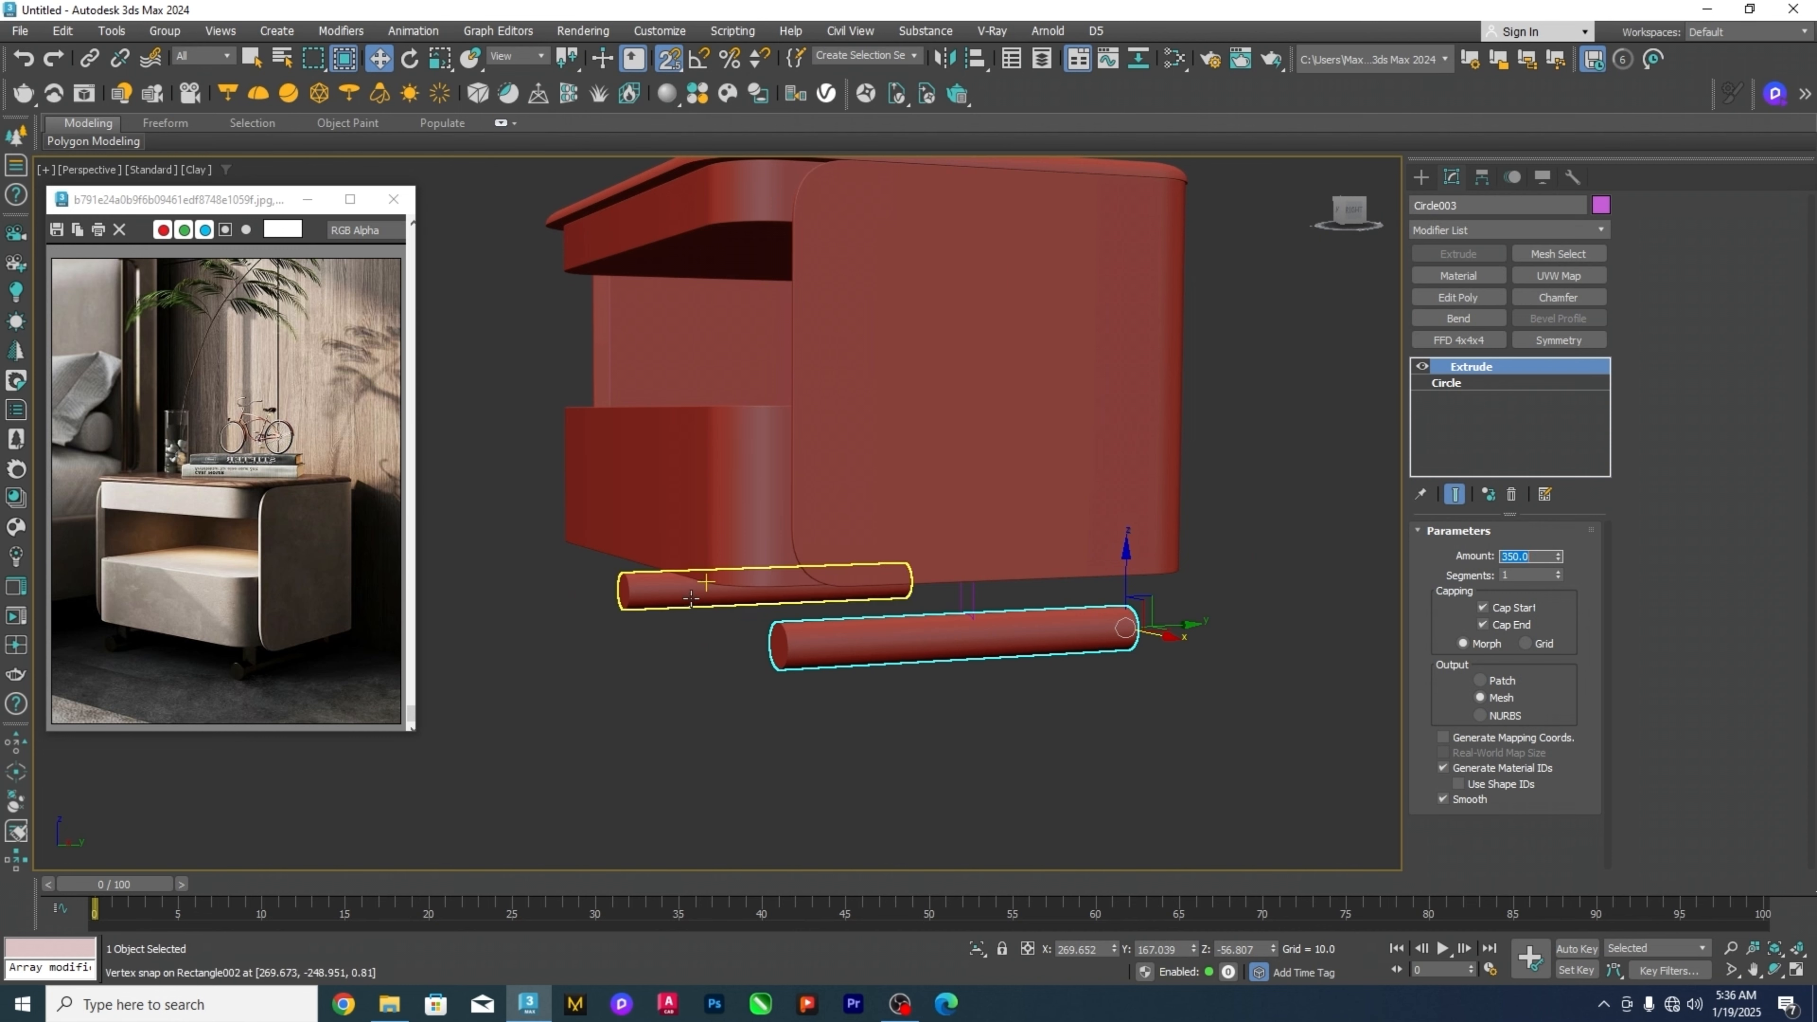
{"action": "left_click", "coordinate": [845, 595], "text": "ctrl"}
{"action": "key", "text": "alt+a"}
{"action": "left_click", "coordinate": [738, 509]}
{"action": "left_click", "coordinate": [965, 652]}
Extrude the bracket profile between cabinet and rod, trying 12 before settling on an amount of 6.
{"action": "left_click", "coordinate": [965, 630]}
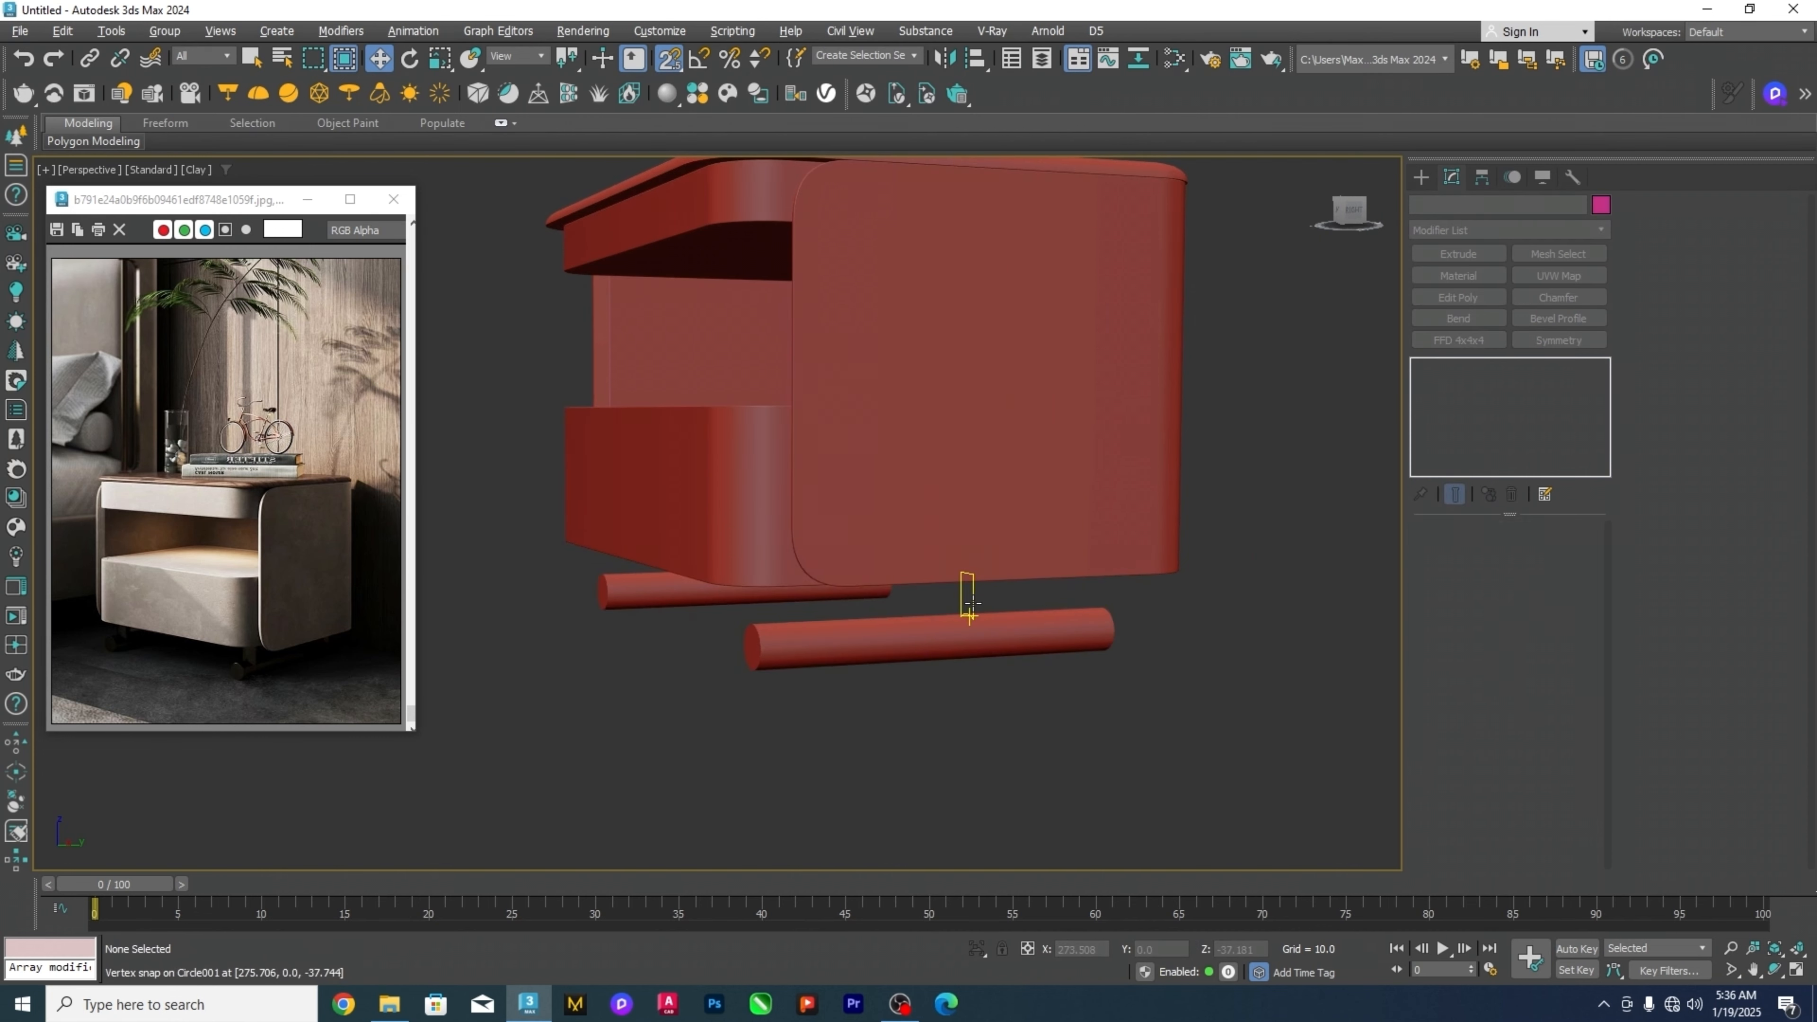
{"action": "left_click", "coordinate": [1460, 254]}
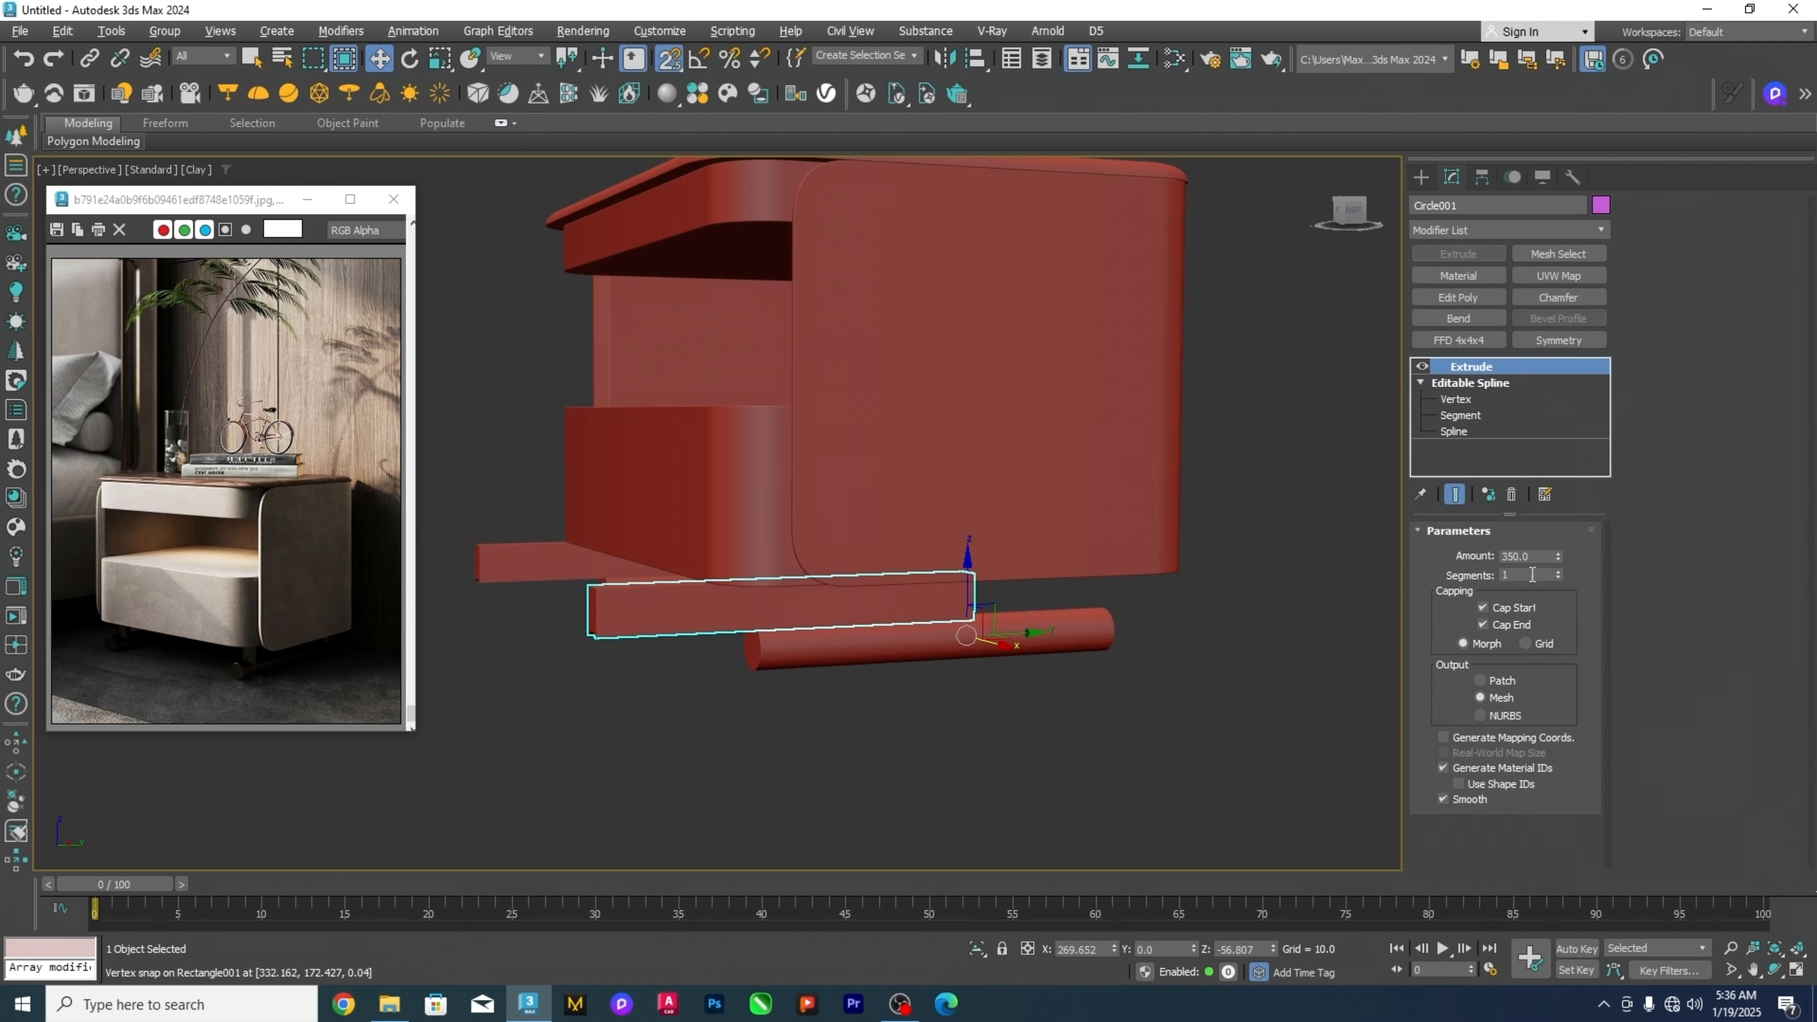
{"action": "type", "text": "12"}
{"action": "key", "text": "Return"}
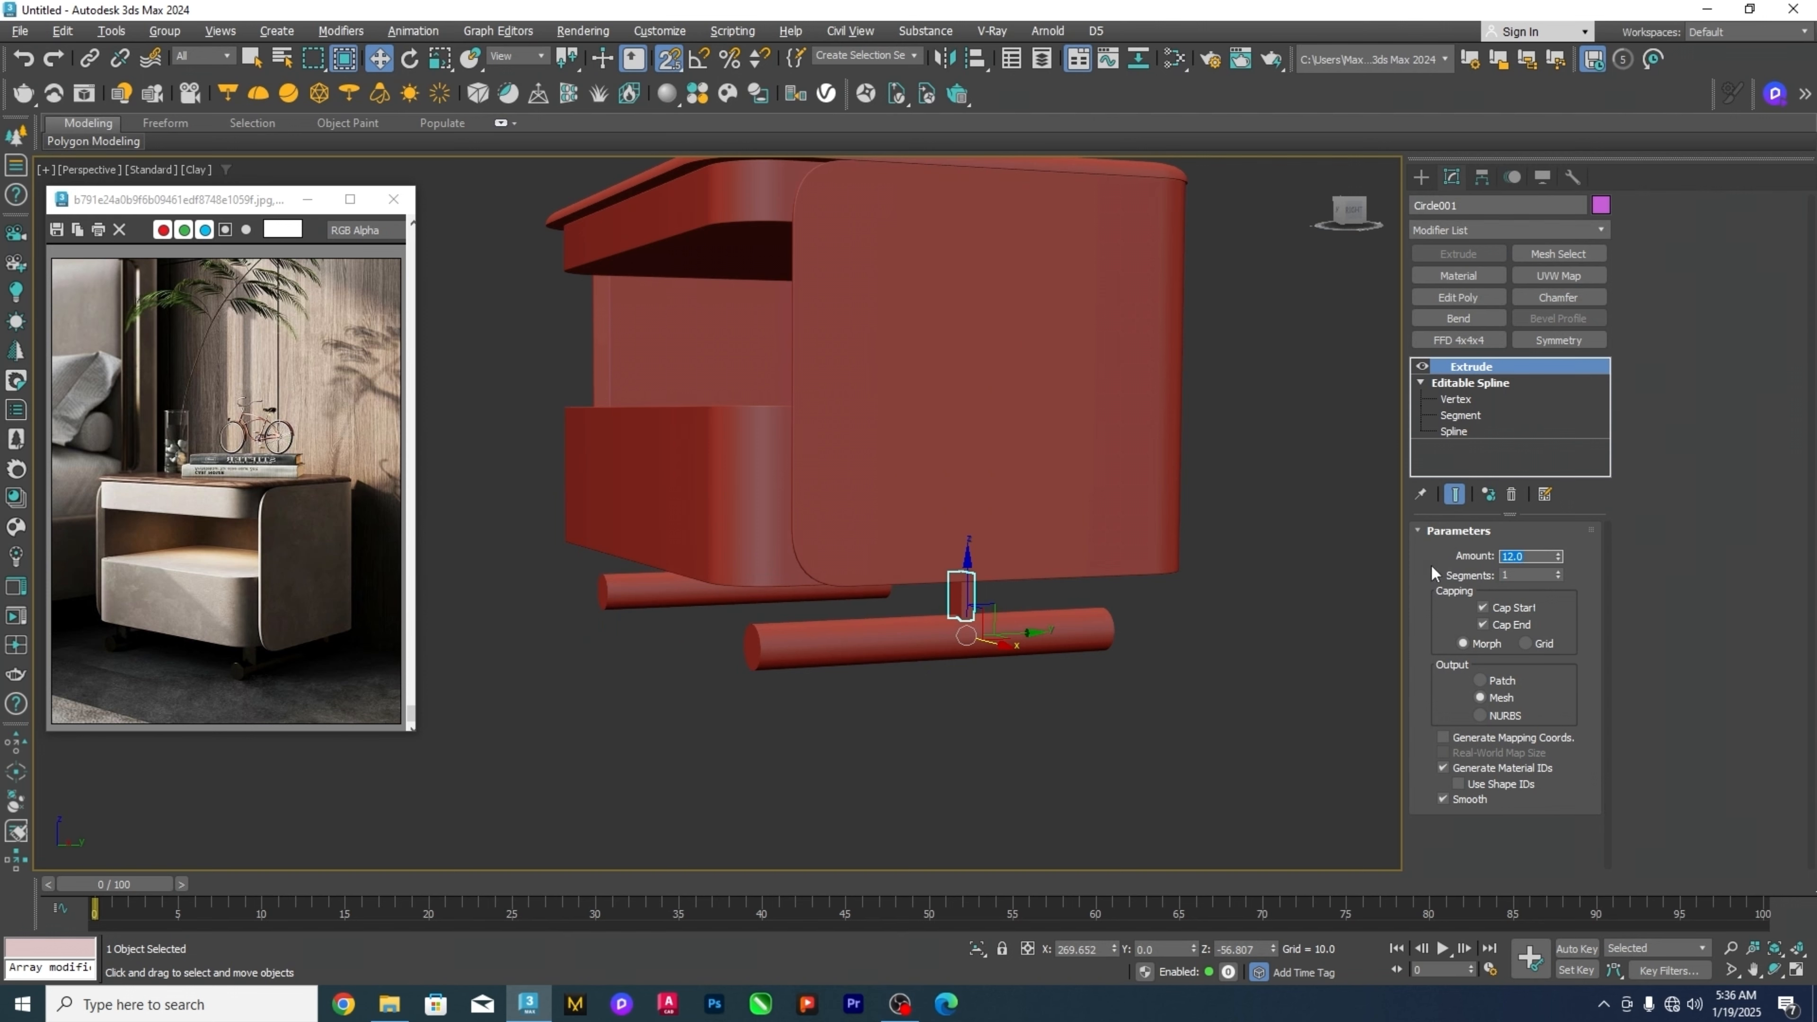
{"action": "middle_click_drag", "start_coordinate": [998, 737], "coordinate": [995, 691]}
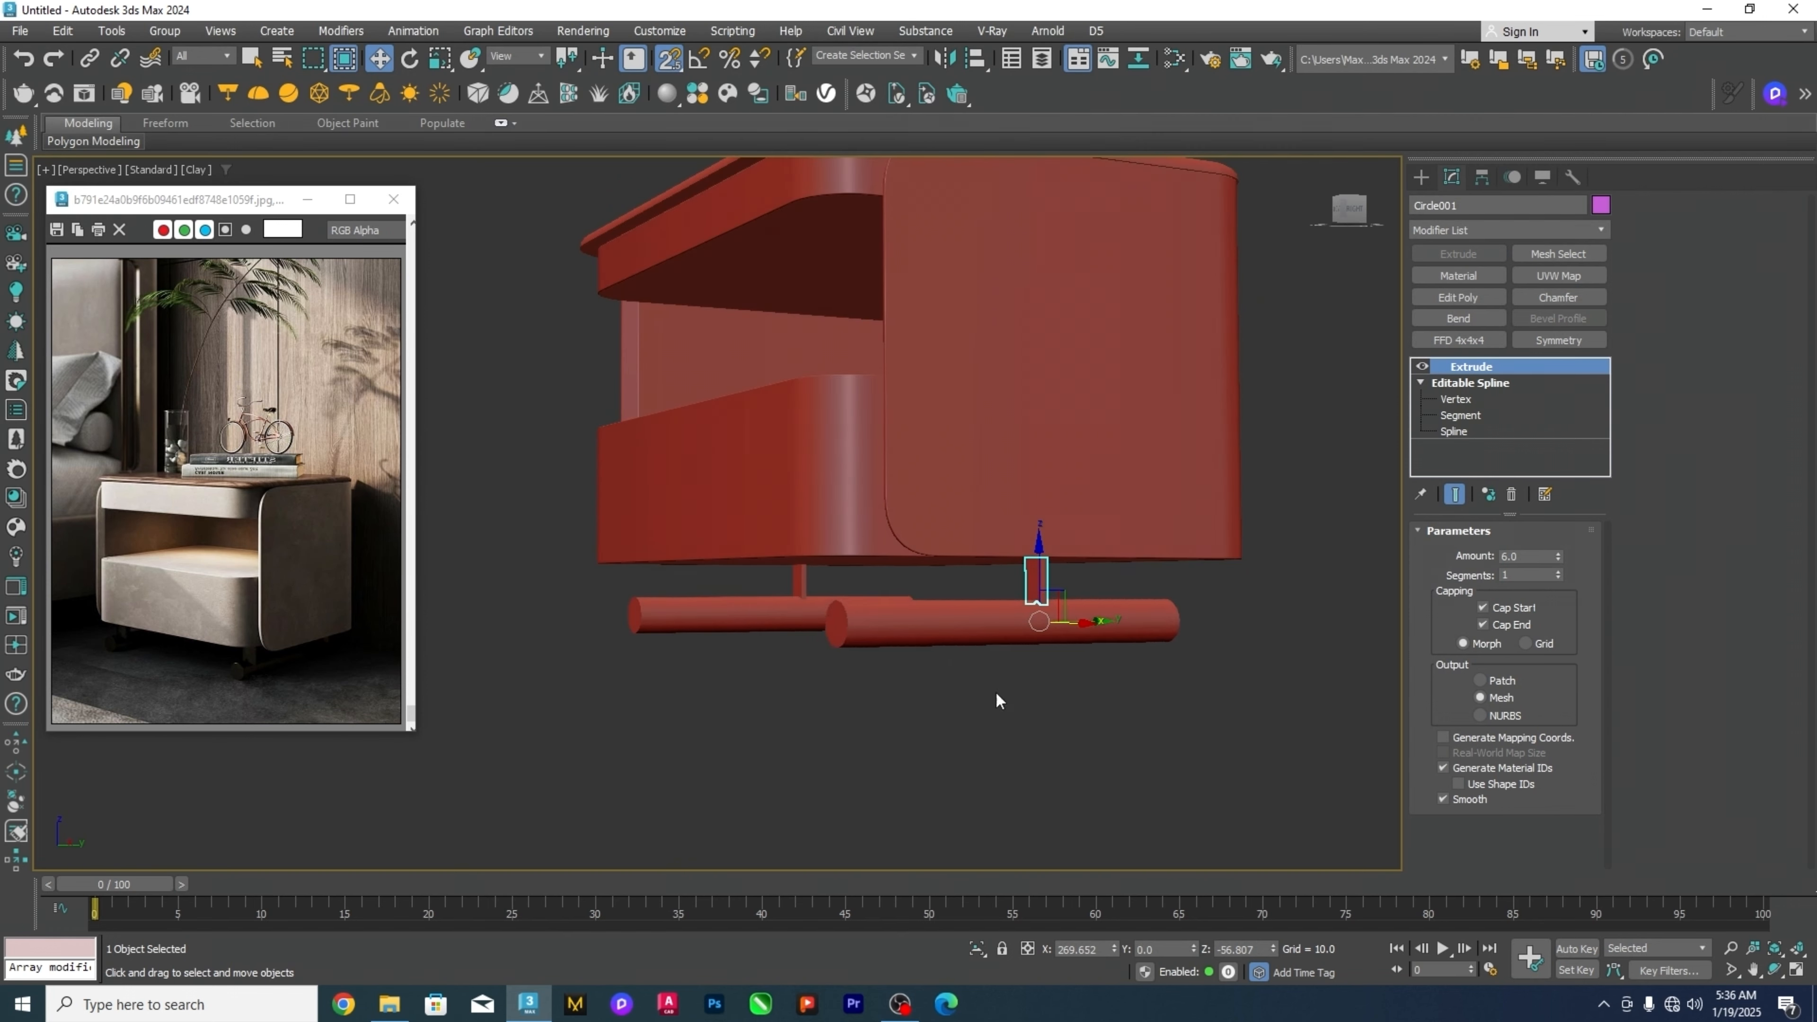
In the Left view, move both brackets toward one end of the rods and clone them toward the other end.
{"action": "left_click", "coordinate": [801, 577], "text": "ctrl"}
{"action": "middle_click_drag", "start_coordinate": [1002, 594], "coordinate": [958, 587], "text": "alt"}
{"action": "key", "text": "alt+a"}
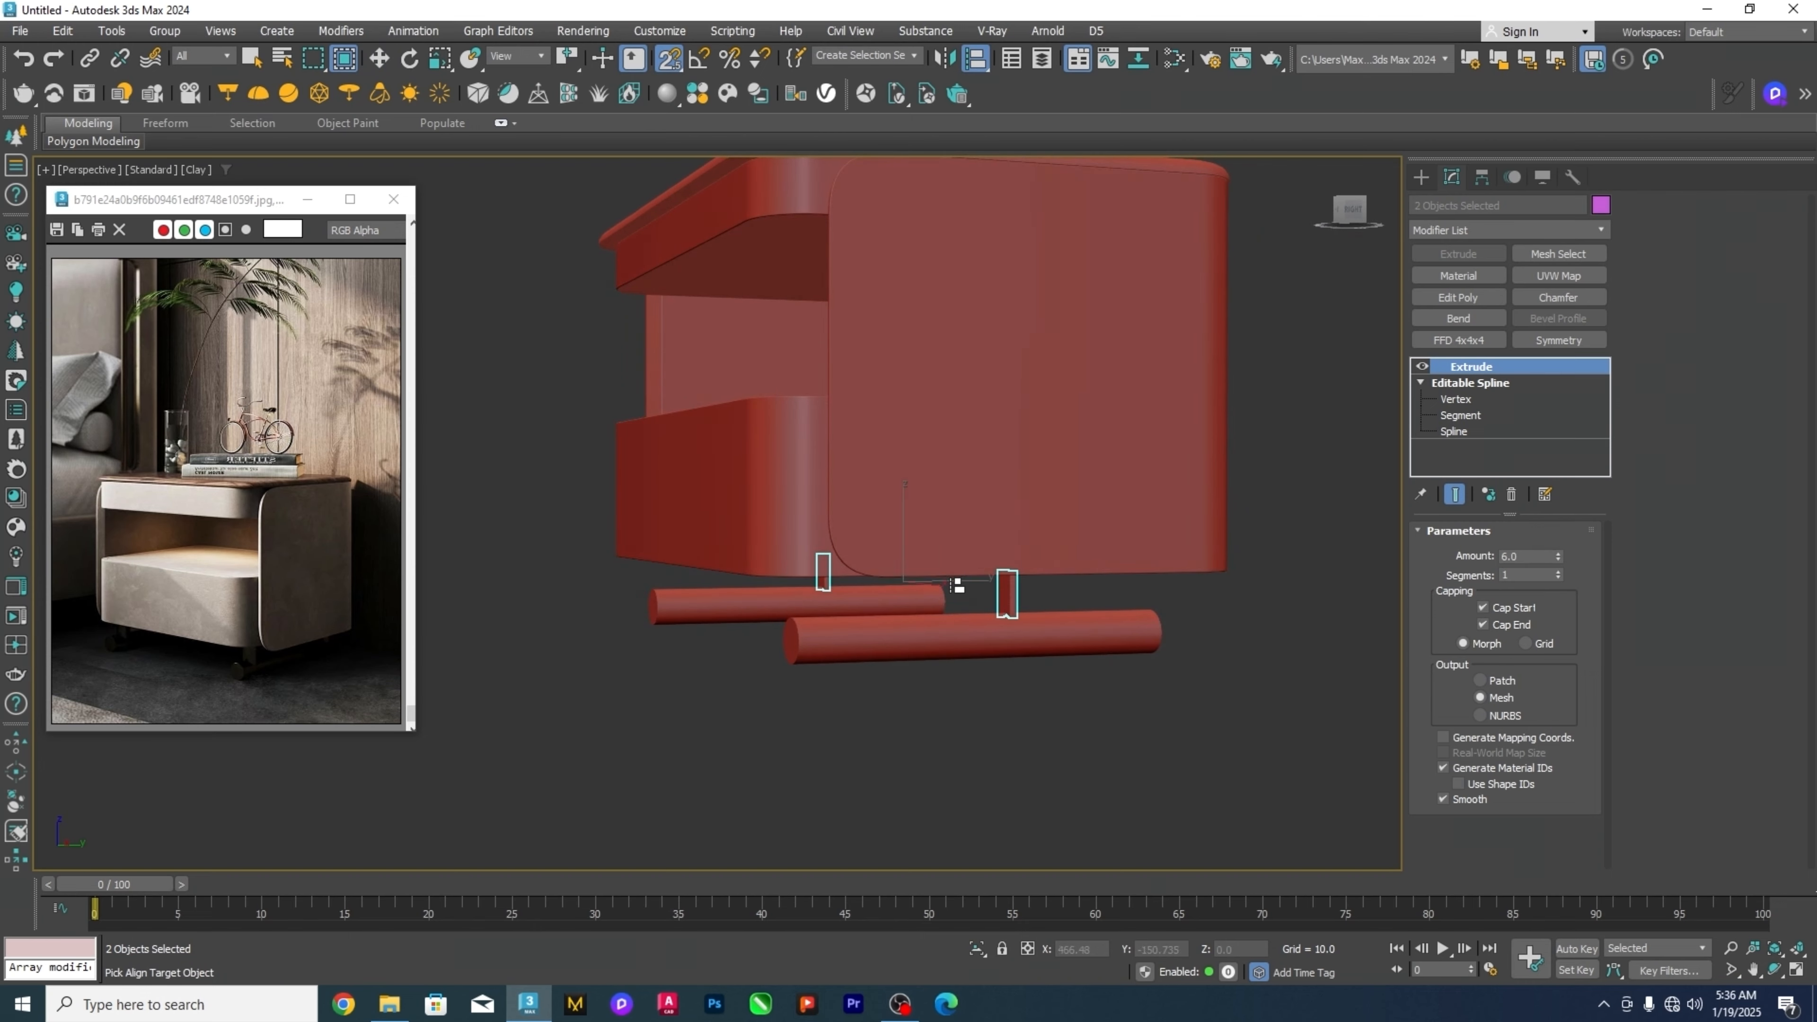
{"action": "right_click", "coordinate": [955, 586]}
{"action": "key", "text": "l"}
{"action": "scroll", "coordinate": [950, 574], "scroll_direction": "down", "scroll_amount": 6}
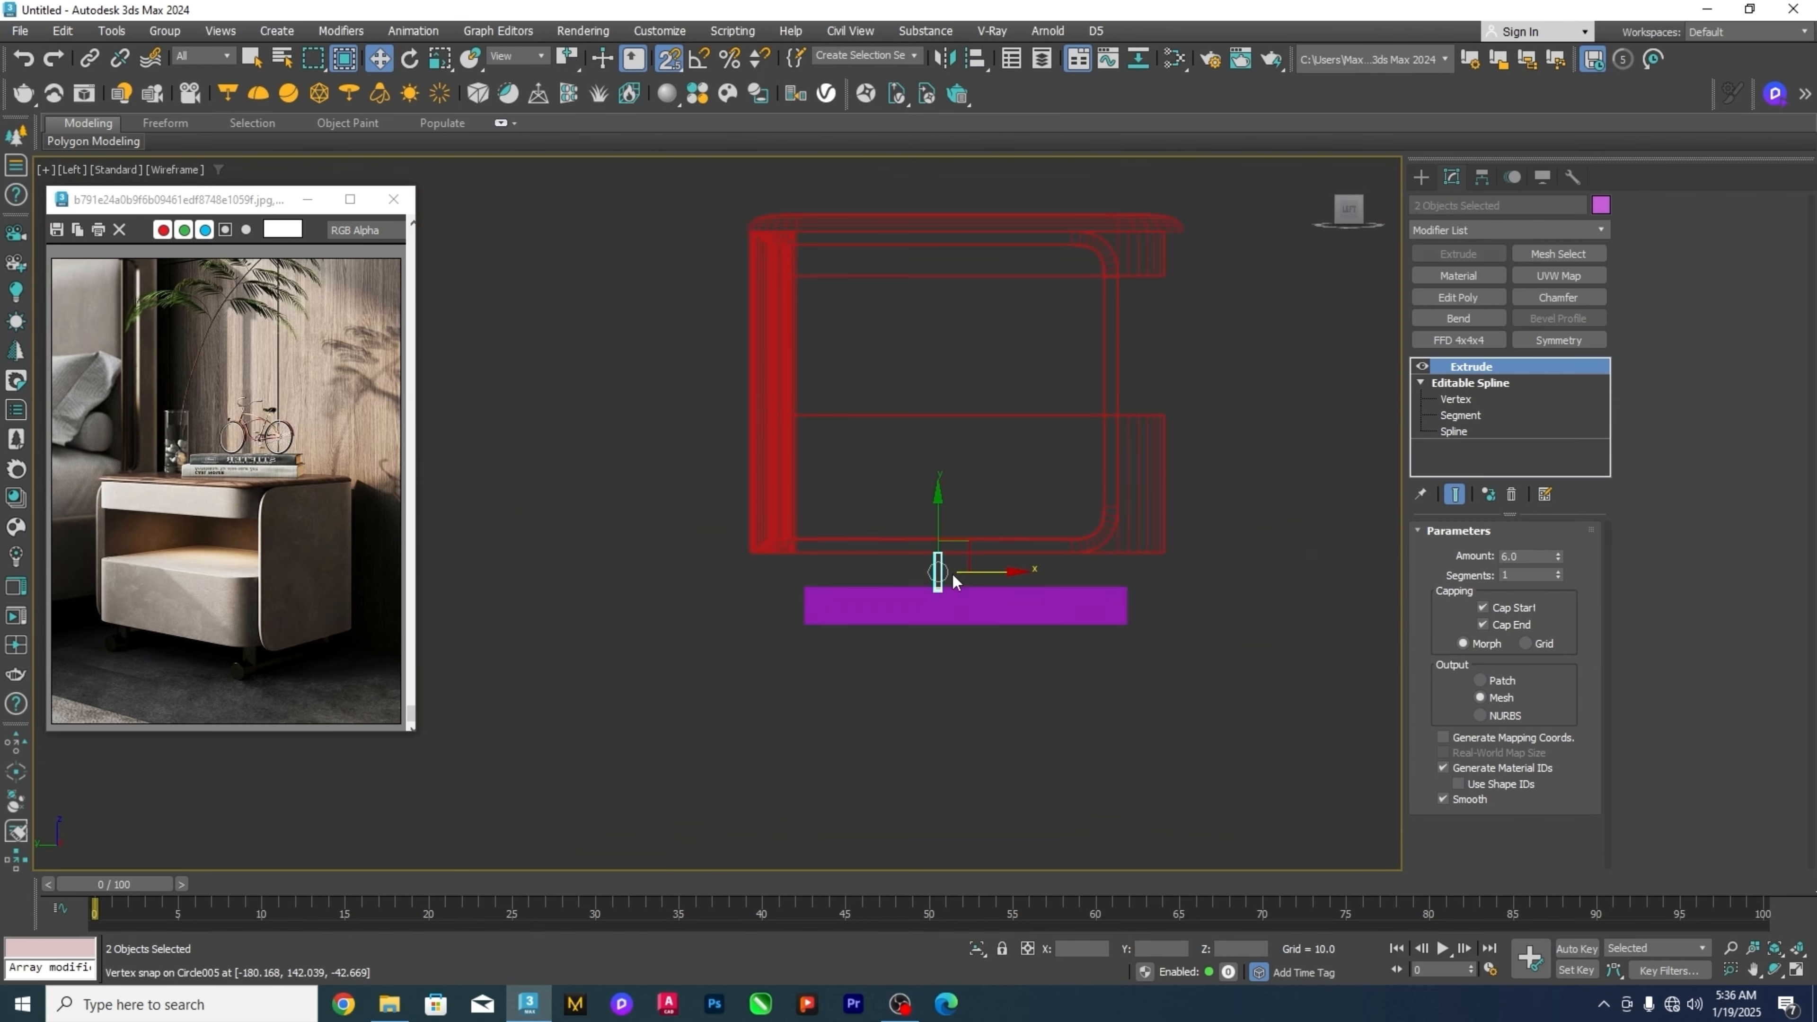
{"action": "mouse_move", "coordinate": [983, 575]}
{"action": "left_mouse_down"}
{"action": "mouse_move", "coordinate": [1107, 574]}
{"action": "mouse_move", "coordinate": [903, 584]}
{"action": "left_mouse_up"}
{"action": "left_click", "coordinate": [916, 579]}
{"action": "left_click", "coordinate": [957, 692]}
Shift the bracket pair near the back end of the rods about 13 units along X toward the middle.
{"action": "scroll", "coordinate": [981, 684], "scroll_direction": "up", "scroll_amount": 4}
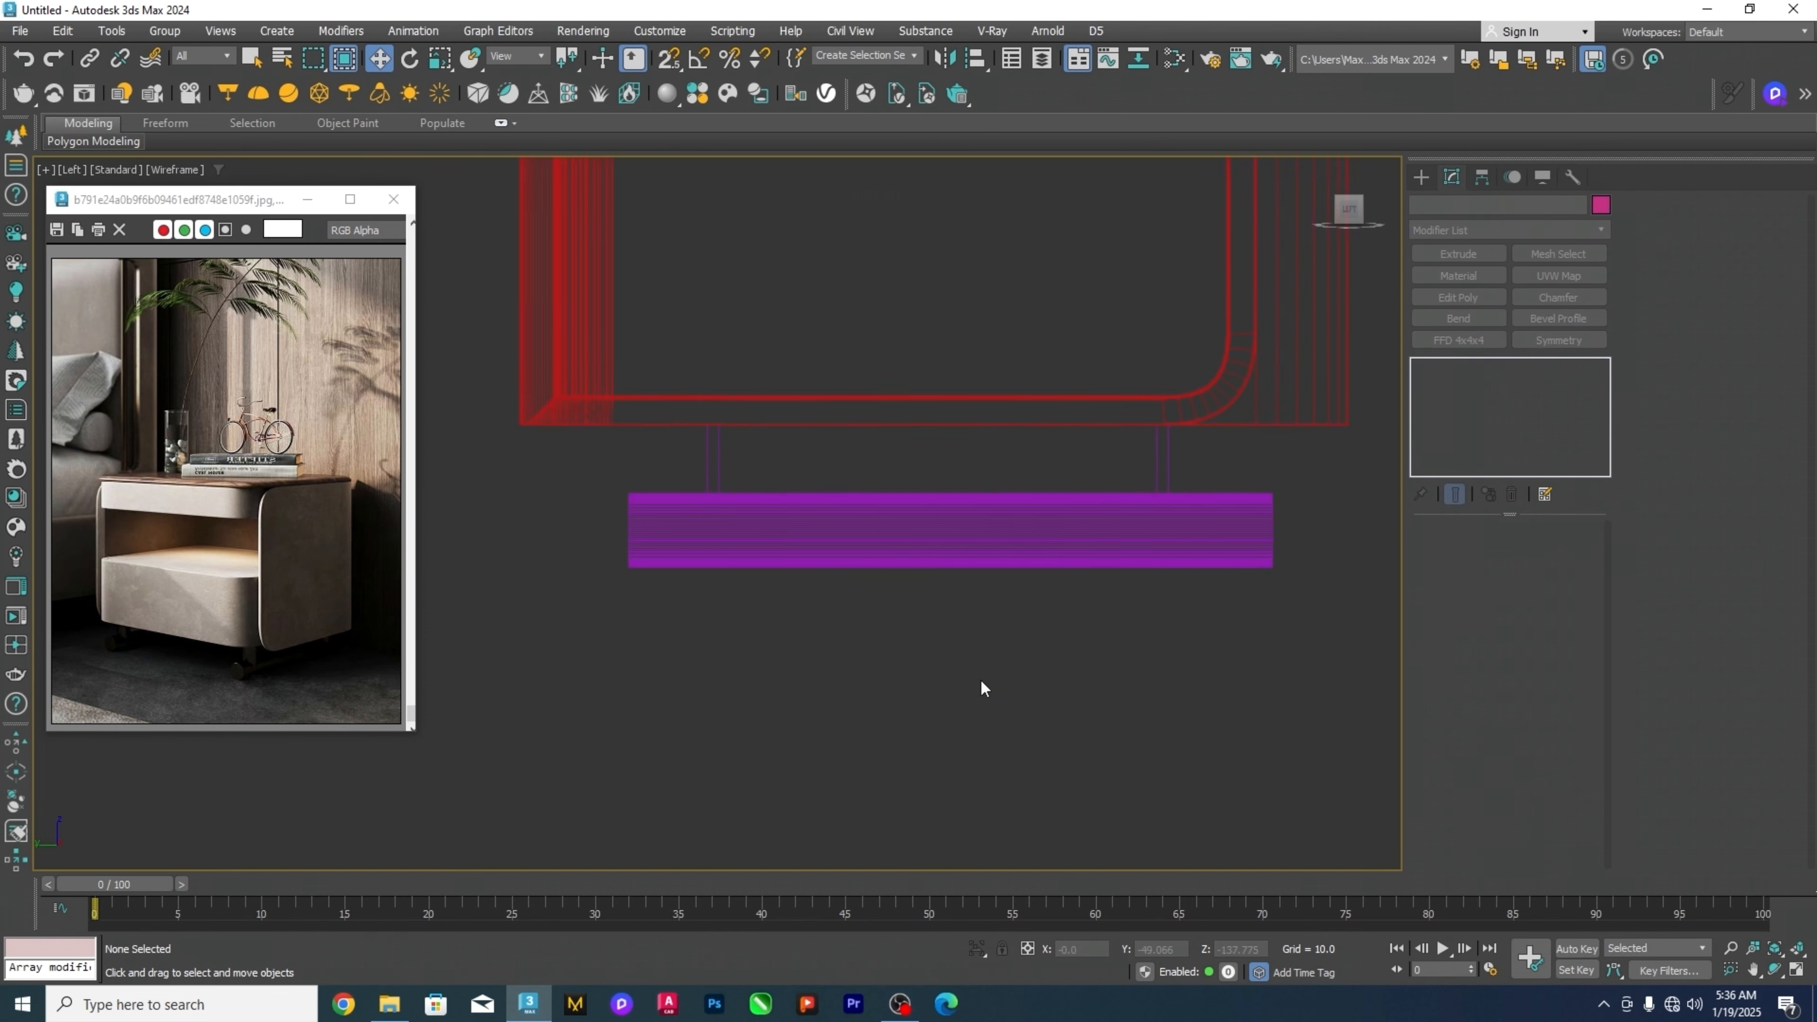
{"action": "middle_click_drag", "start_coordinate": [868, 573], "coordinate": [852, 616]}
{"action": "left_click_drag", "start_coordinate": [631, 375], "coordinate": [792, 614]}
{"action": "left_click_drag", "start_coordinate": [750, 507], "coordinate": [775, 508]}
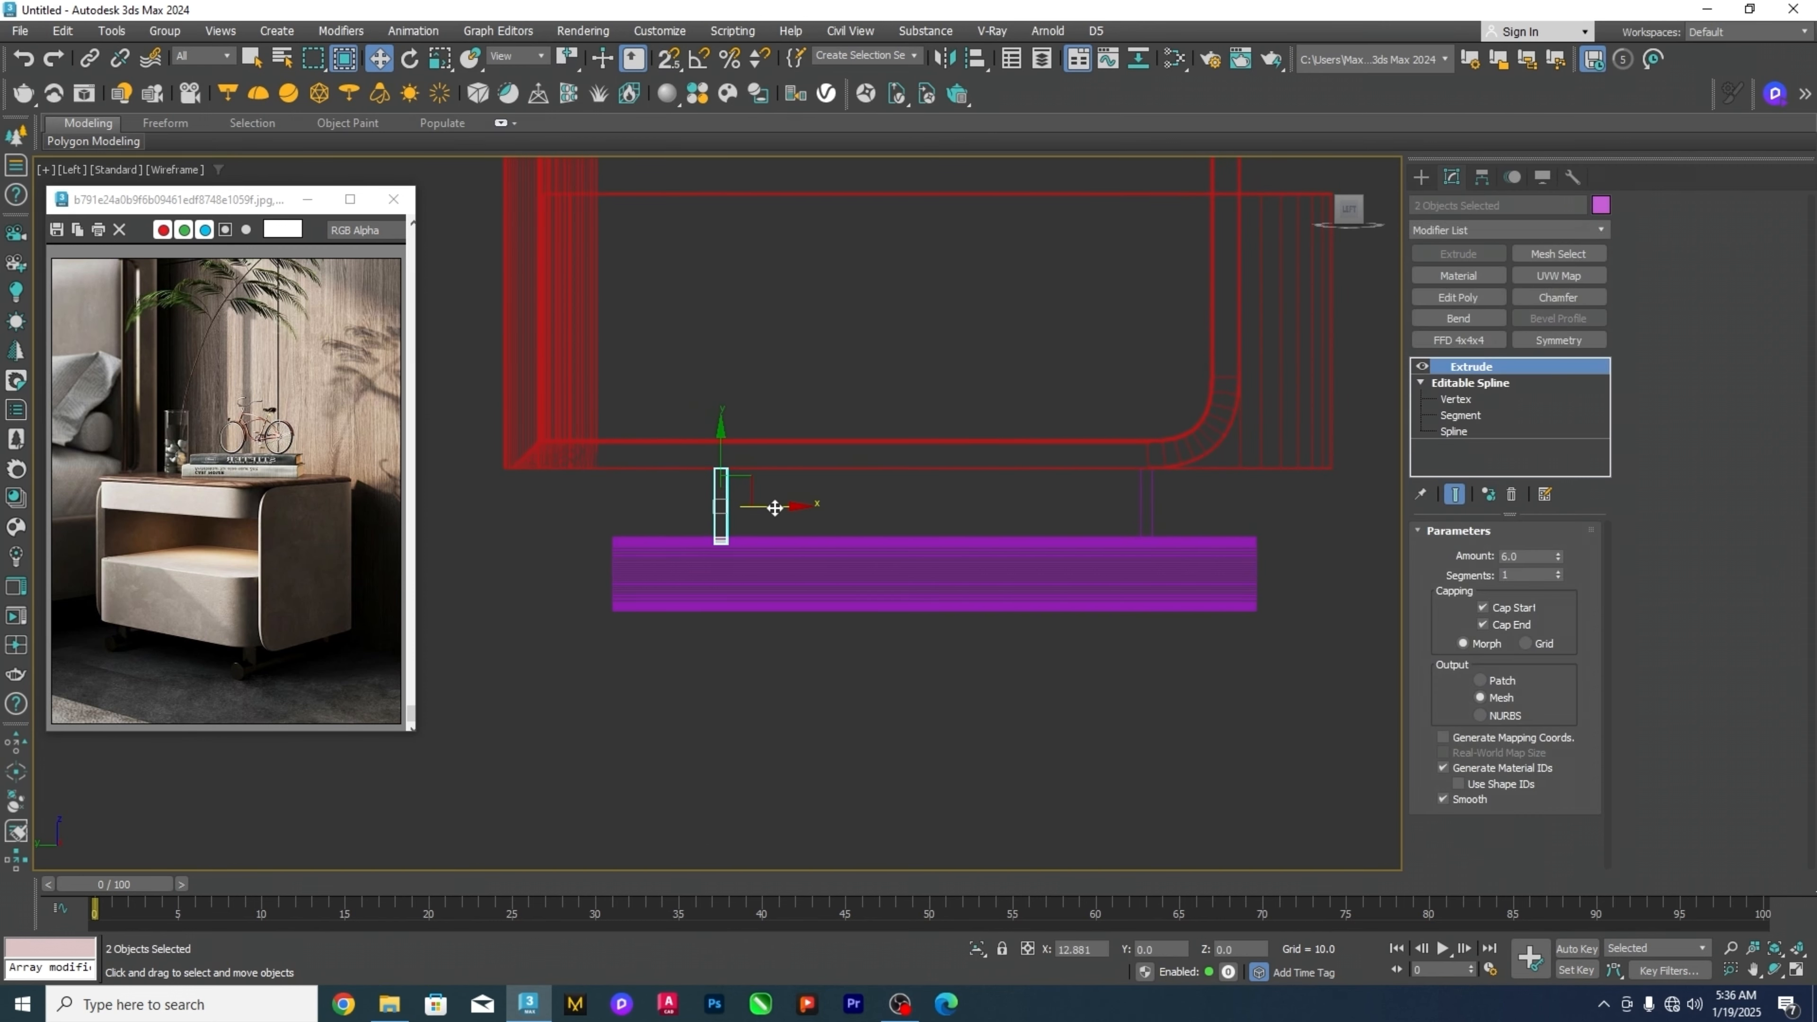
Align the front bracket pair's X maximum to the rod's maximum and offset the pair by -50 in X.
{"action": "left_click_drag", "start_coordinate": [1063, 368], "coordinate": [1202, 572]}
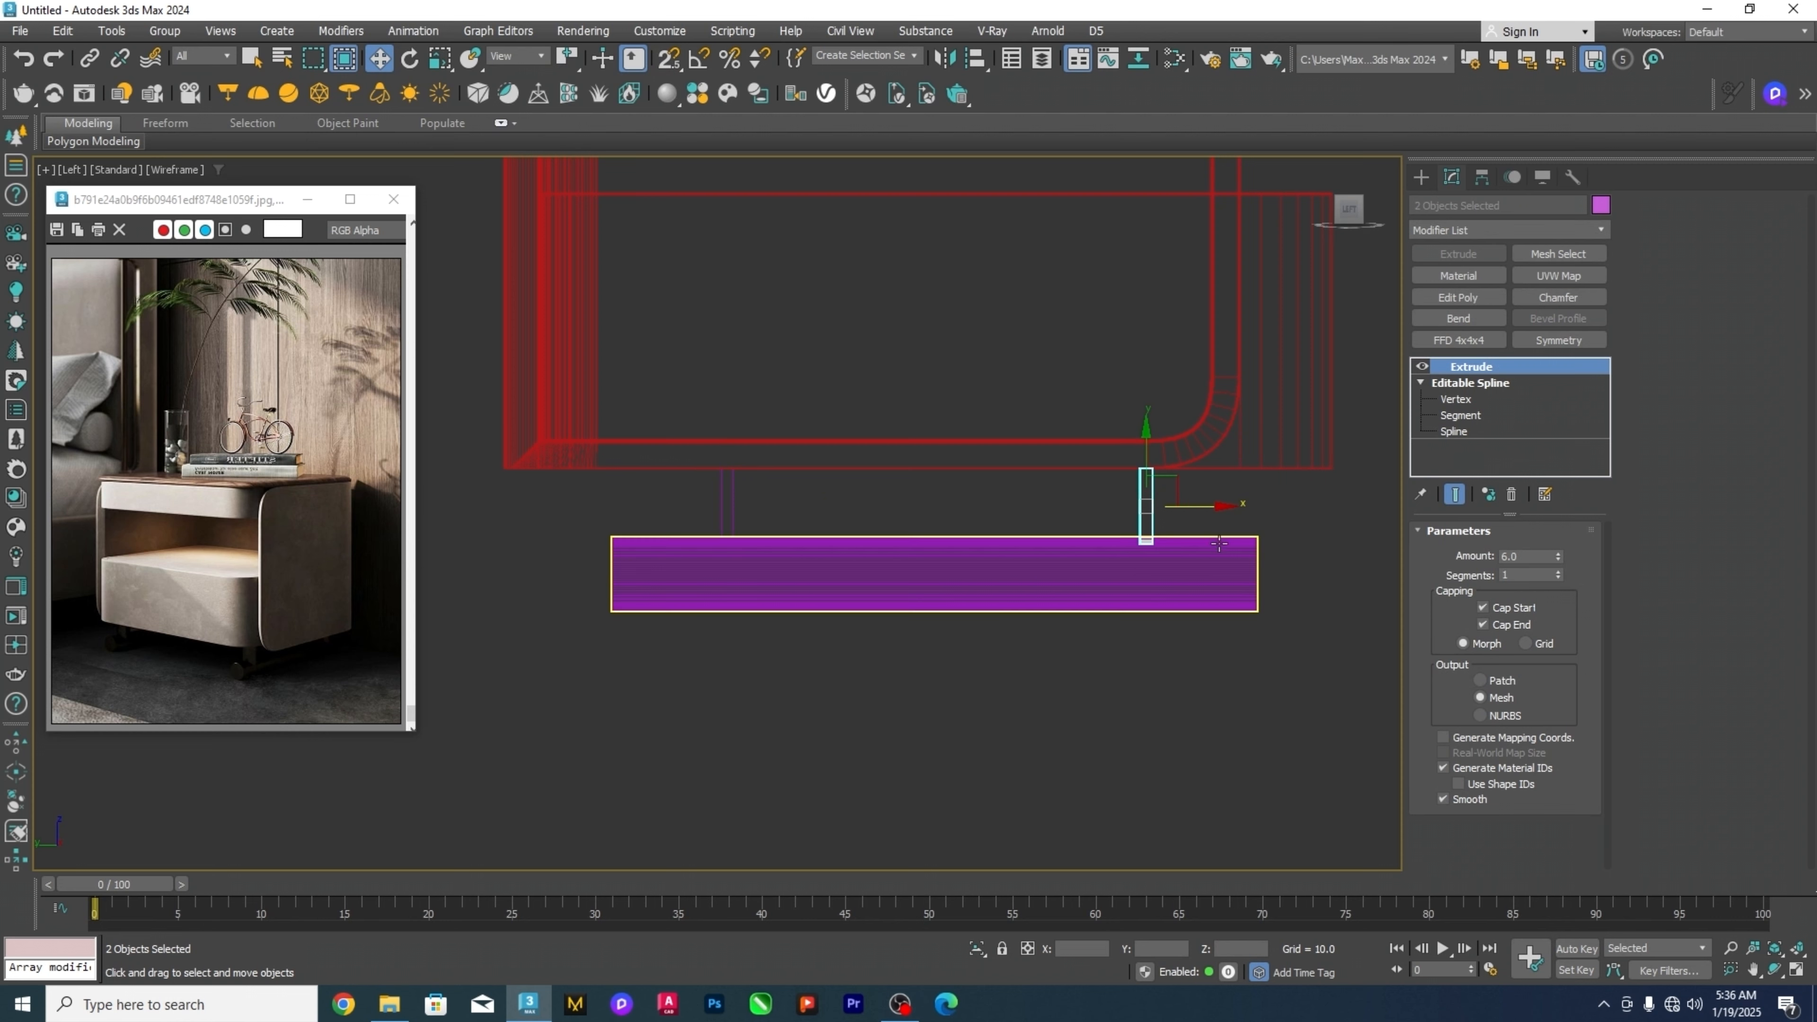
{"action": "key", "text": "alt+a"}
{"action": "left_click", "coordinate": [1225, 567]}
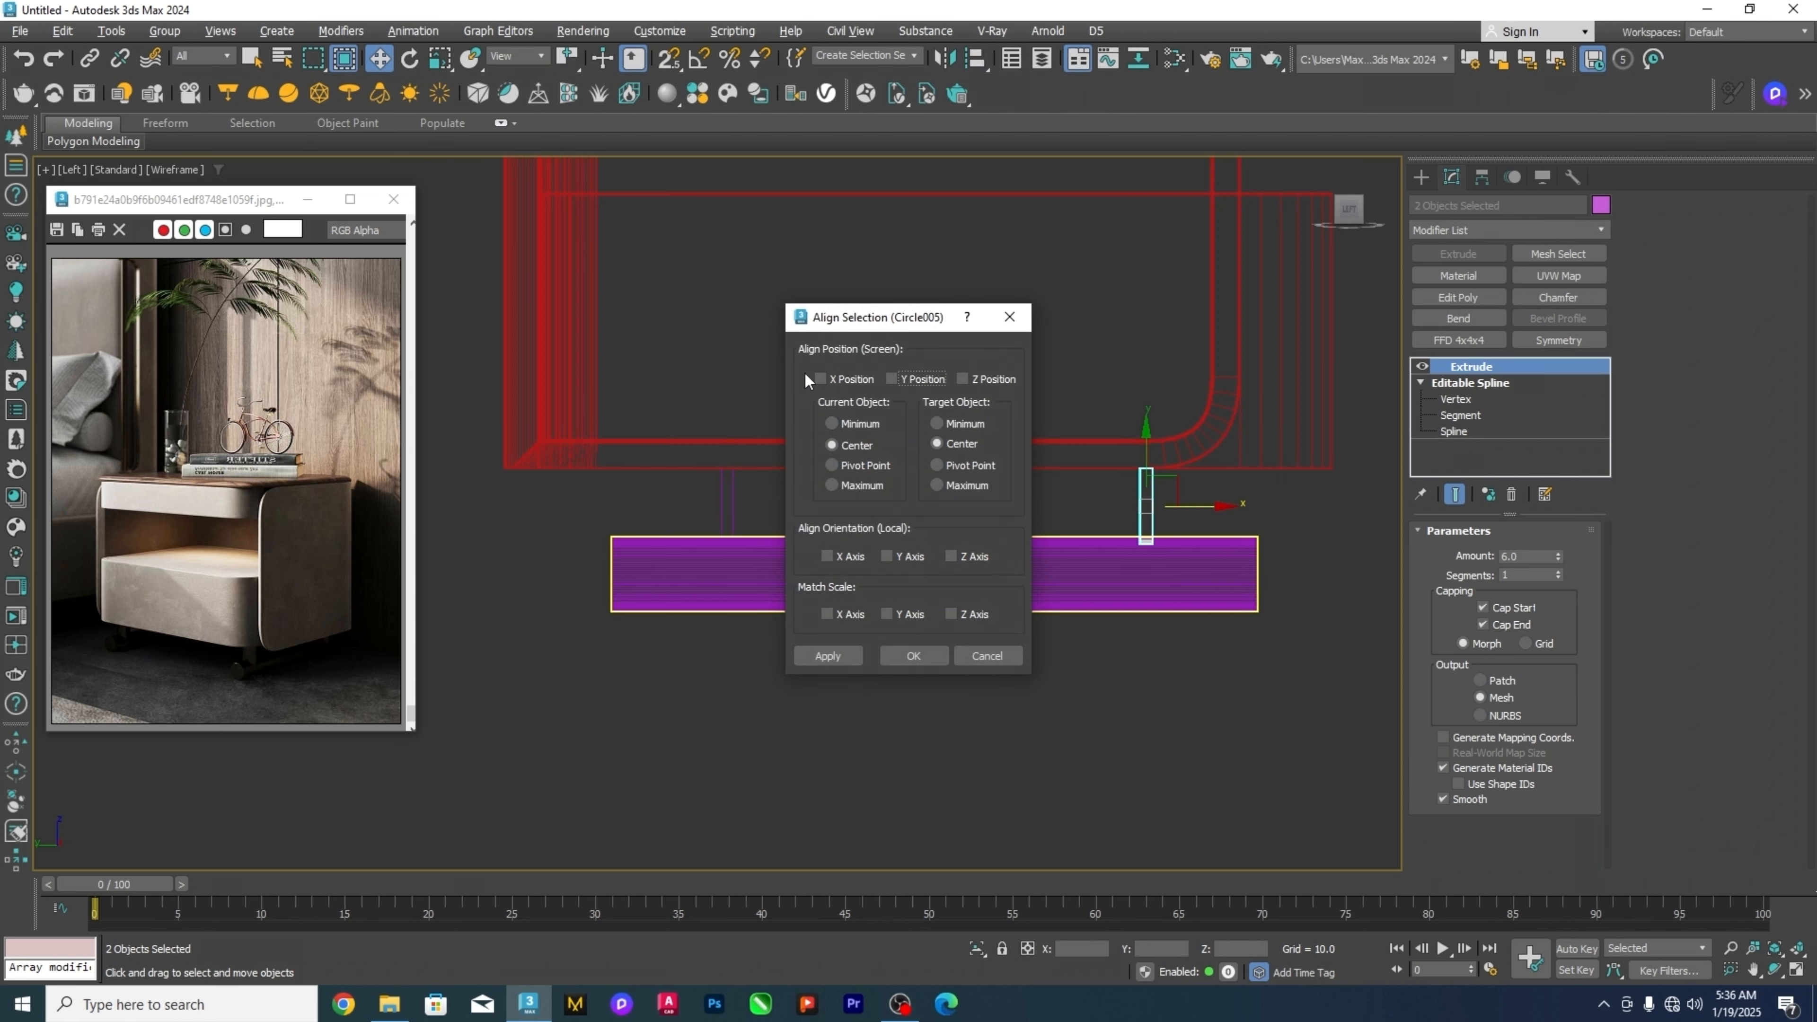
{"action": "left_click", "coordinate": [914, 656]}
{"action": "middle_click_drag", "start_coordinate": [1183, 712], "coordinate": [1126, 711]}
{"action": "key", "text": "F12"}
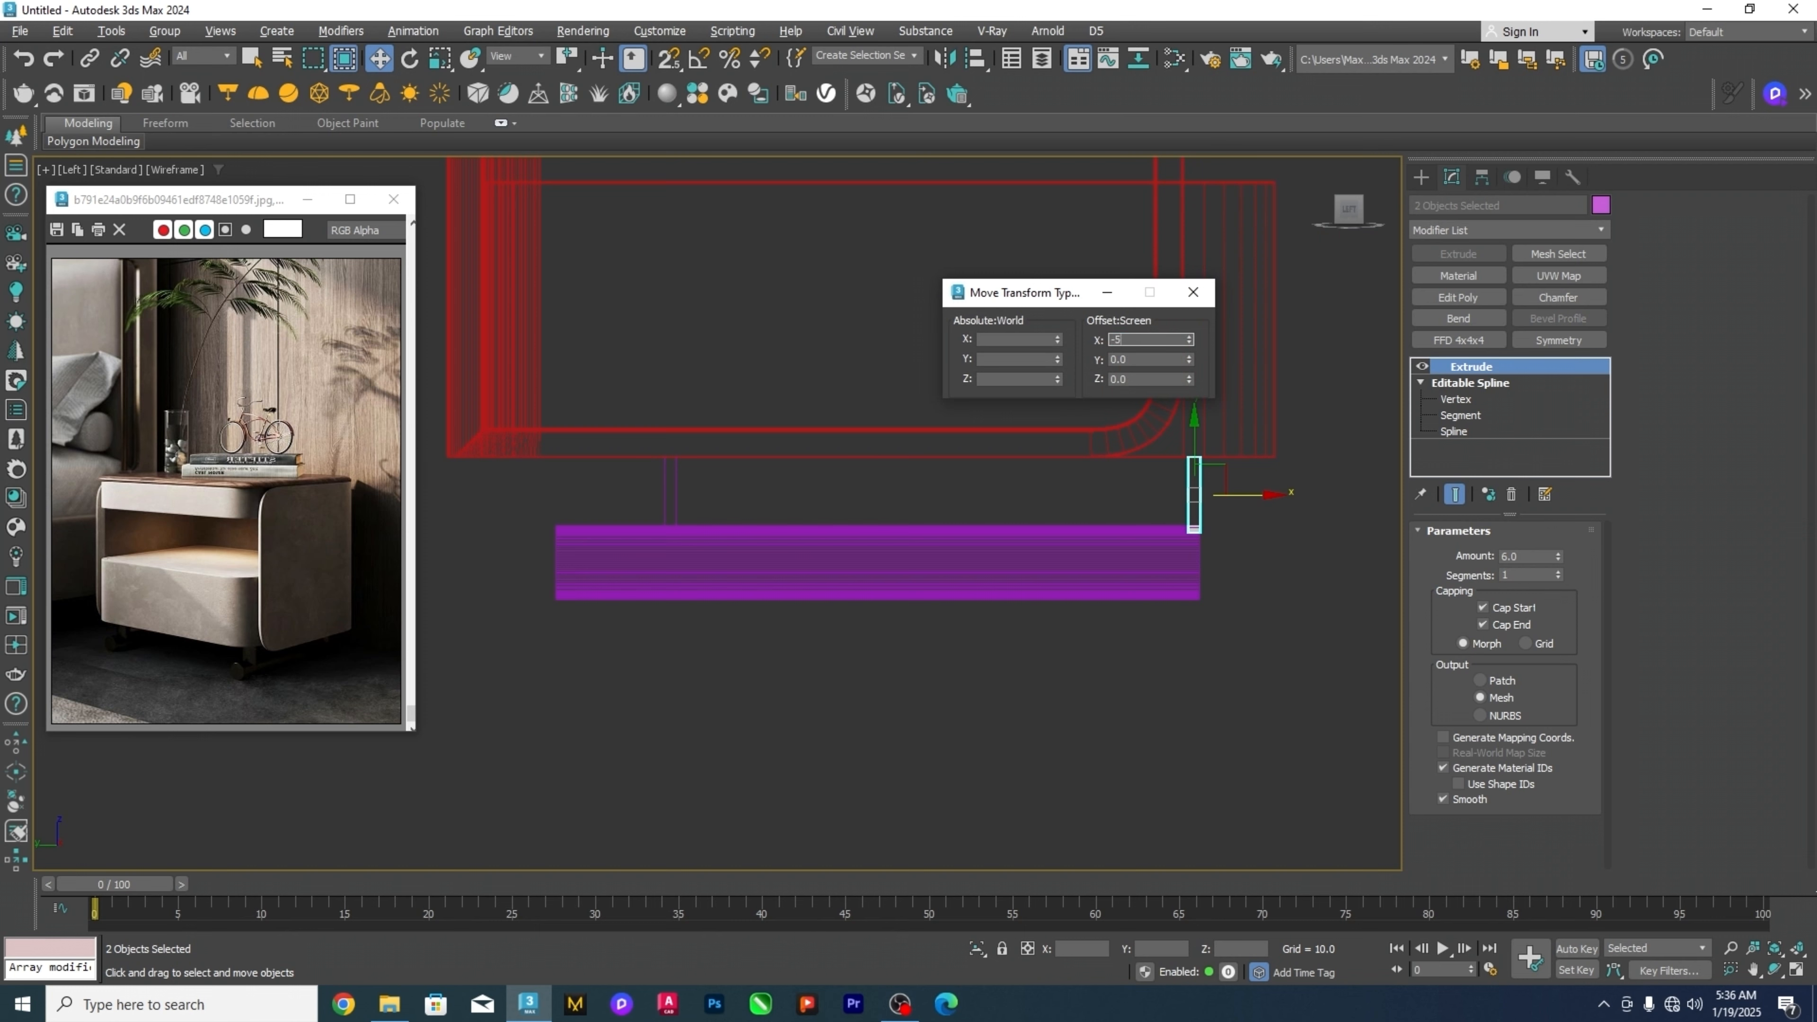
{"action": "type", "text": "-5"}
{"action": "key", "text": "Return"}
Align the back bracket pair's X minimum to the rod's minimum and offset the pair by 50 in X.
{"action": "key", "text": "alt+a"}
{"action": "left_click", "coordinate": [796, 569]}
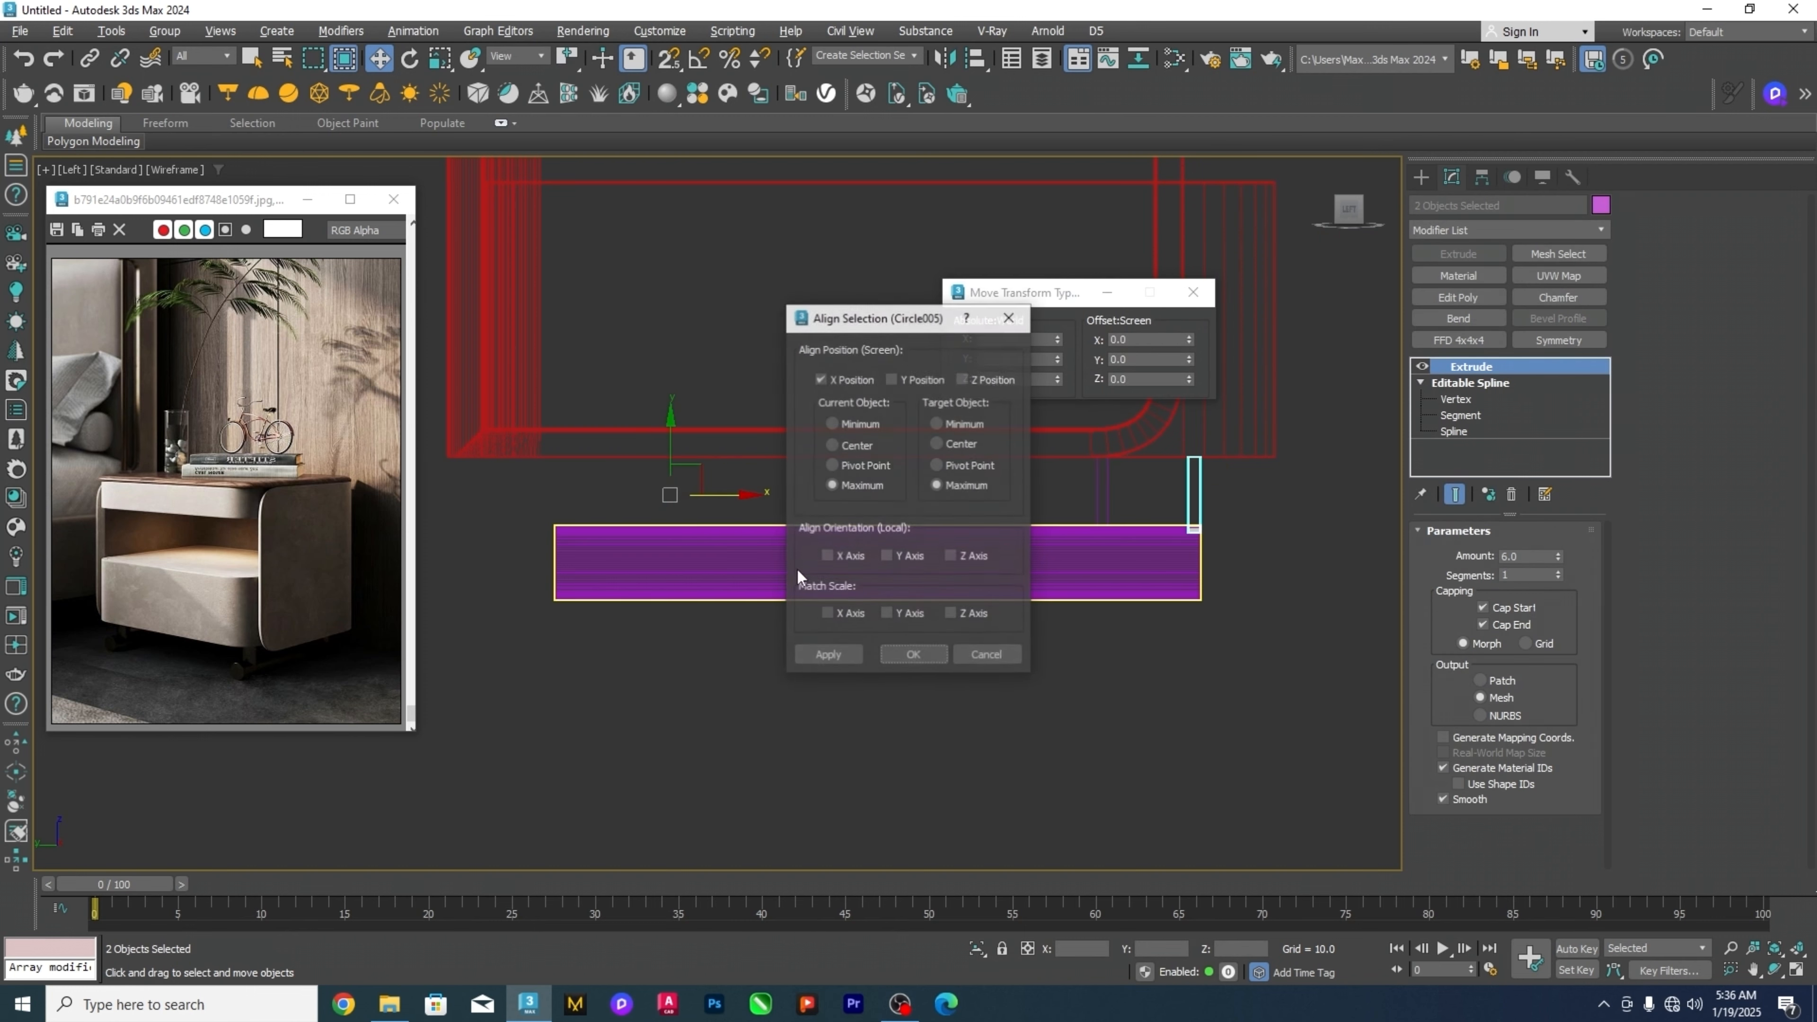
{"action": "left_click", "coordinate": [911, 653]}
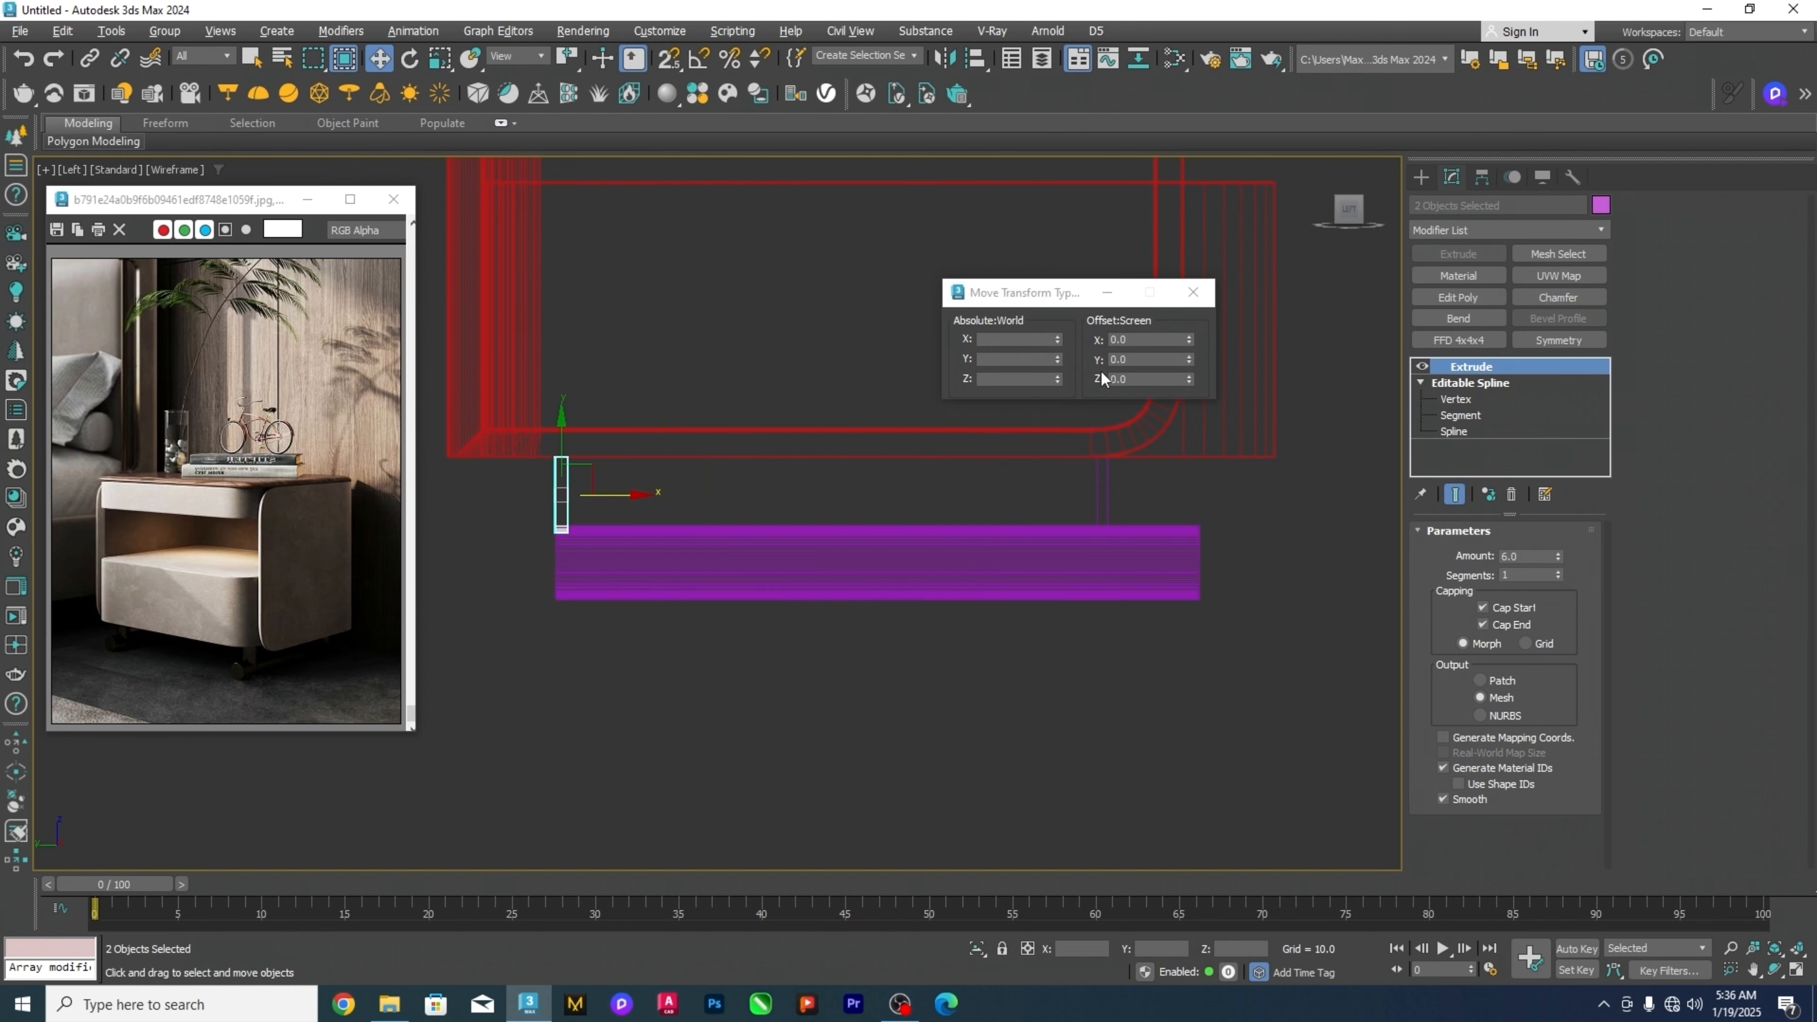
{"action": "type", "text": "5"}
{"action": "key", "text": "Return"}
{"action": "left_click", "coordinate": [863, 392]}
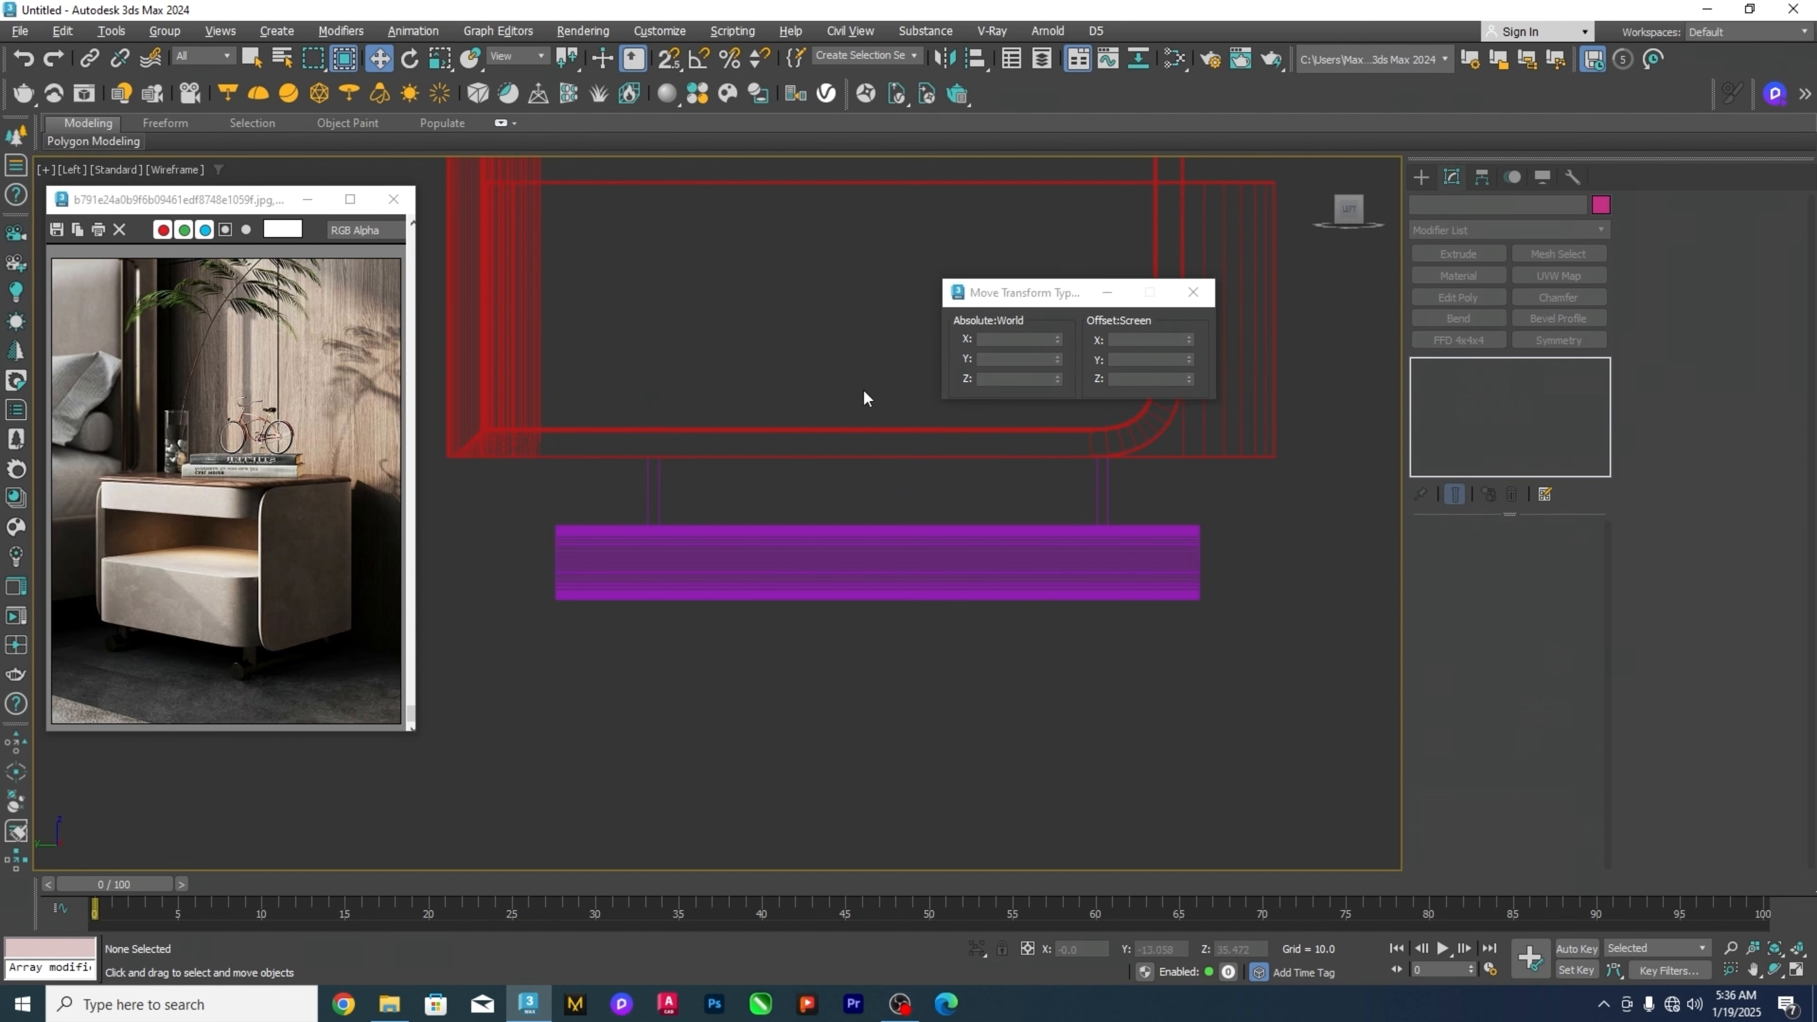
{"action": "left_click", "coordinate": [1191, 293]}
Paste the copied modifier onto the rod's stack above its Extrude.
{"action": "scroll", "coordinate": [885, 770], "scroll_direction": "down", "scroll_amount": 4}
{"action": "key", "text": "p"}
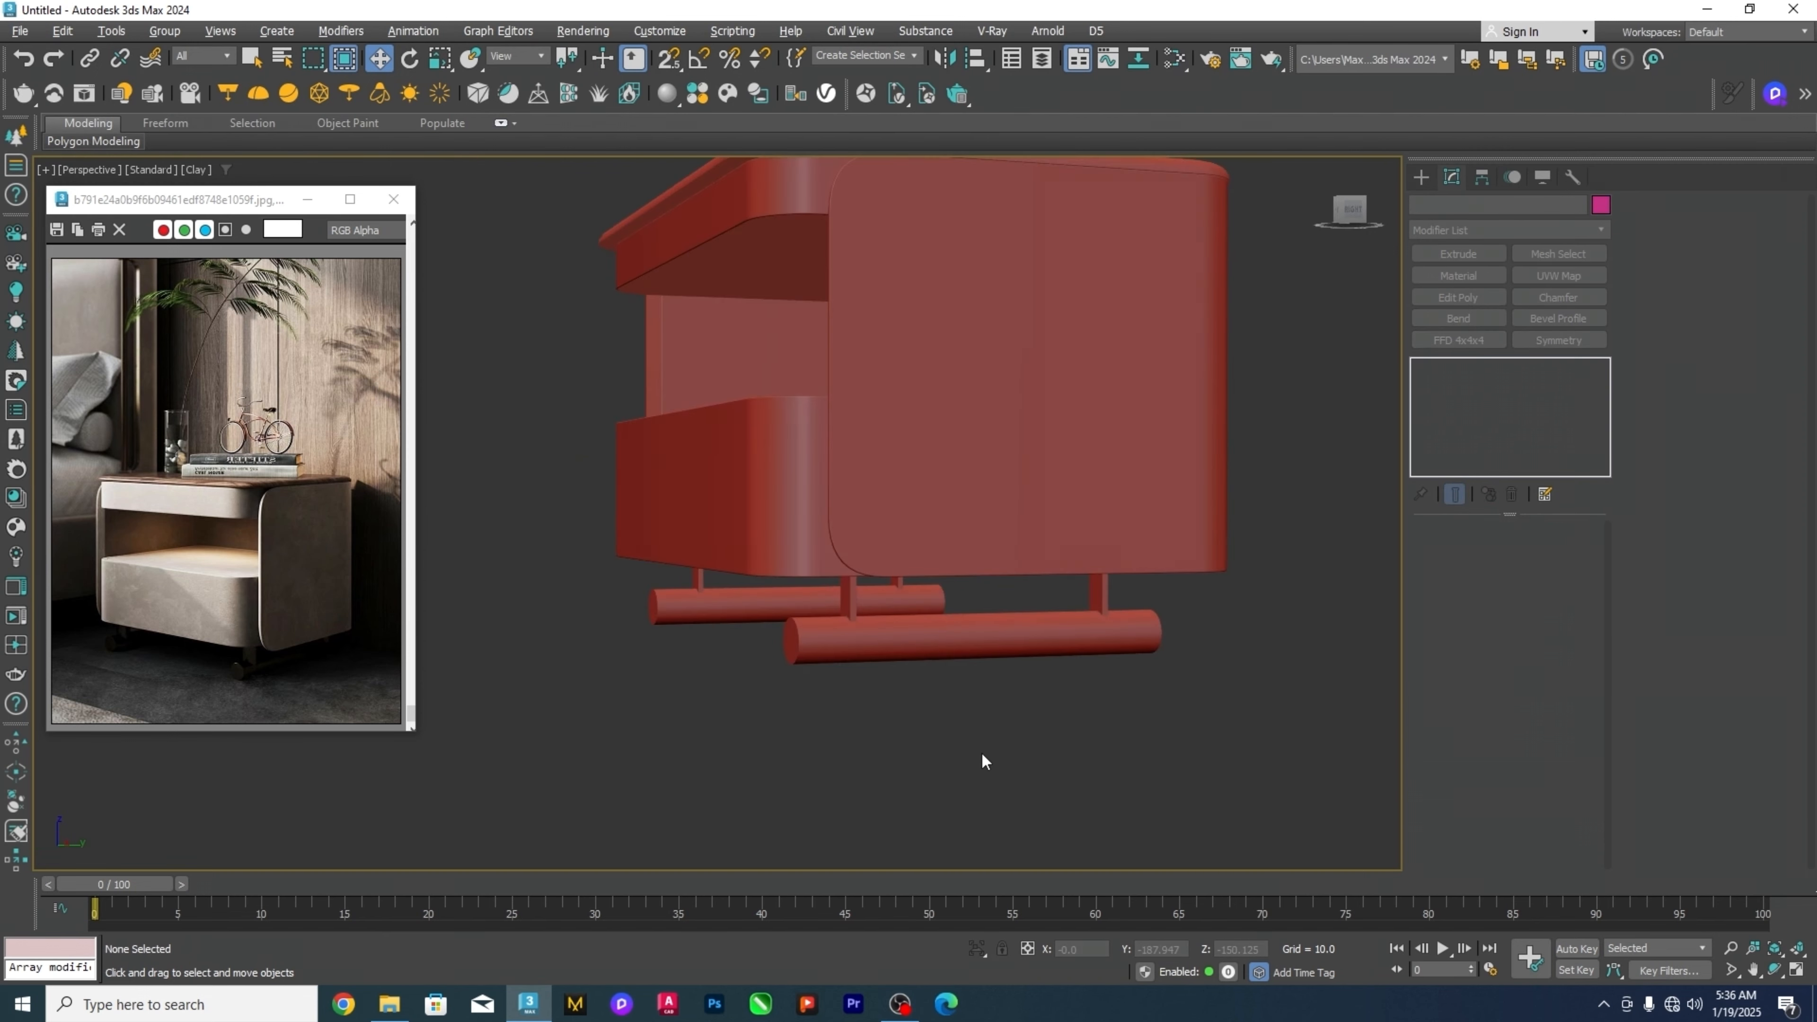
{"action": "key", "text": "z"}
{"action": "key", "text": "F3"}
{"action": "middle_click_drag", "start_coordinate": [980, 746], "coordinate": [1051, 708], "text": "alt"}
{"action": "key", "text": "F3"}
{"action": "scroll", "coordinate": [903, 757], "scroll_direction": "up", "scroll_amount": 2}
{"action": "left_click", "coordinate": [903, 756]}
{"action": "key", "text": "s"}
{"action": "right_click", "coordinate": [1475, 368]}
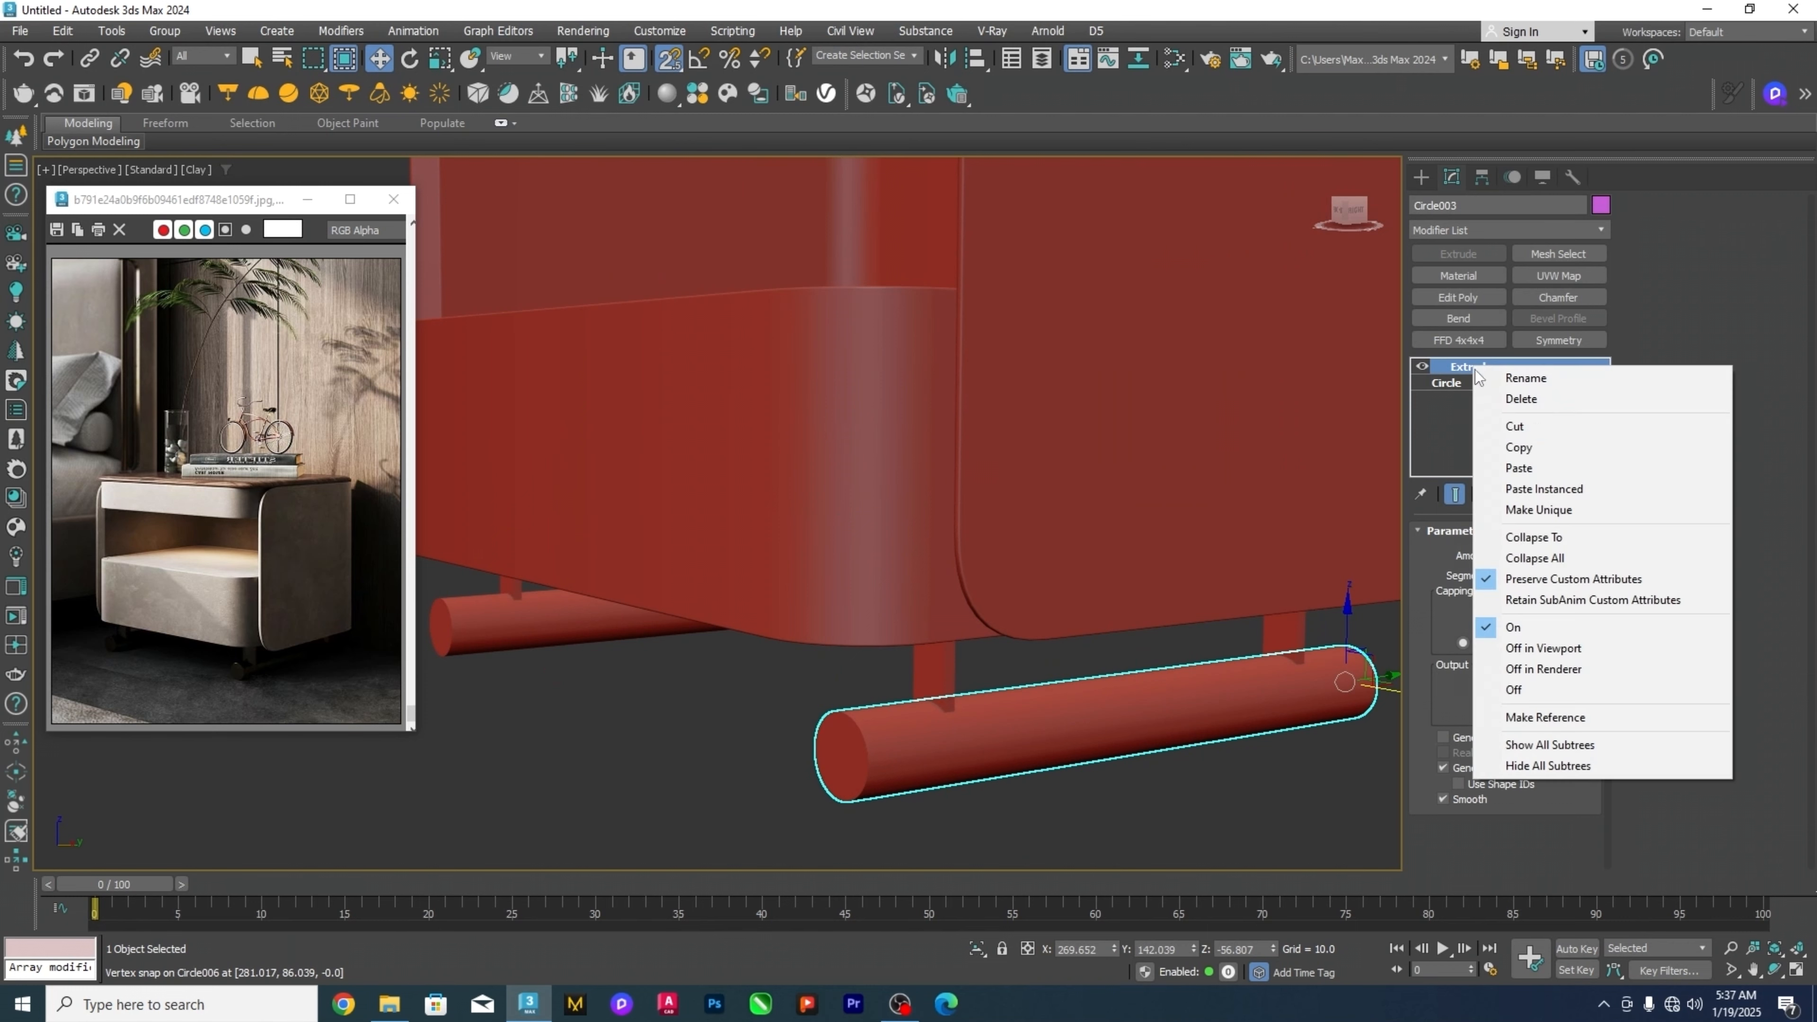
{"action": "left_click", "coordinate": [1520, 469]}
Paste the copied modifier onto the front bracket's stack above its Extrude as well.
{"action": "left_click", "coordinate": [943, 669]}
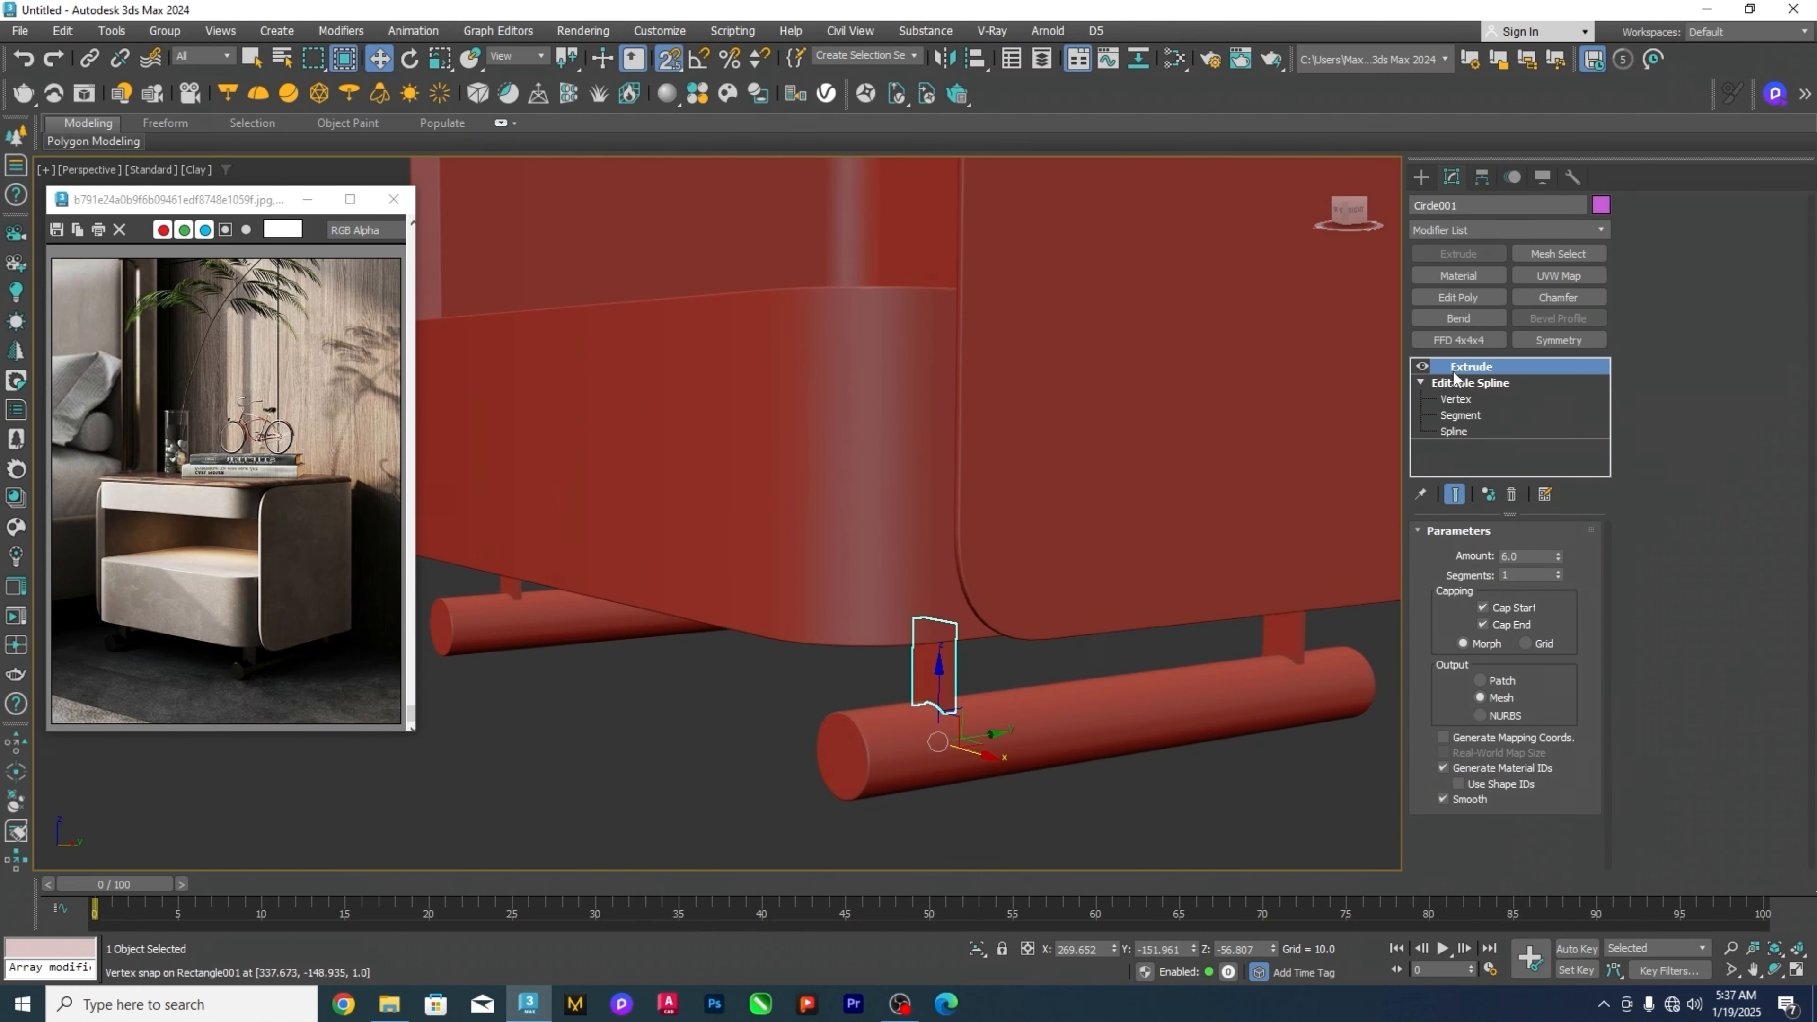
{"action": "right_click", "coordinate": [1473, 367]}
{"action": "left_click", "coordinate": [1519, 469]}
{"action": "left_click", "coordinate": [1144, 777]}
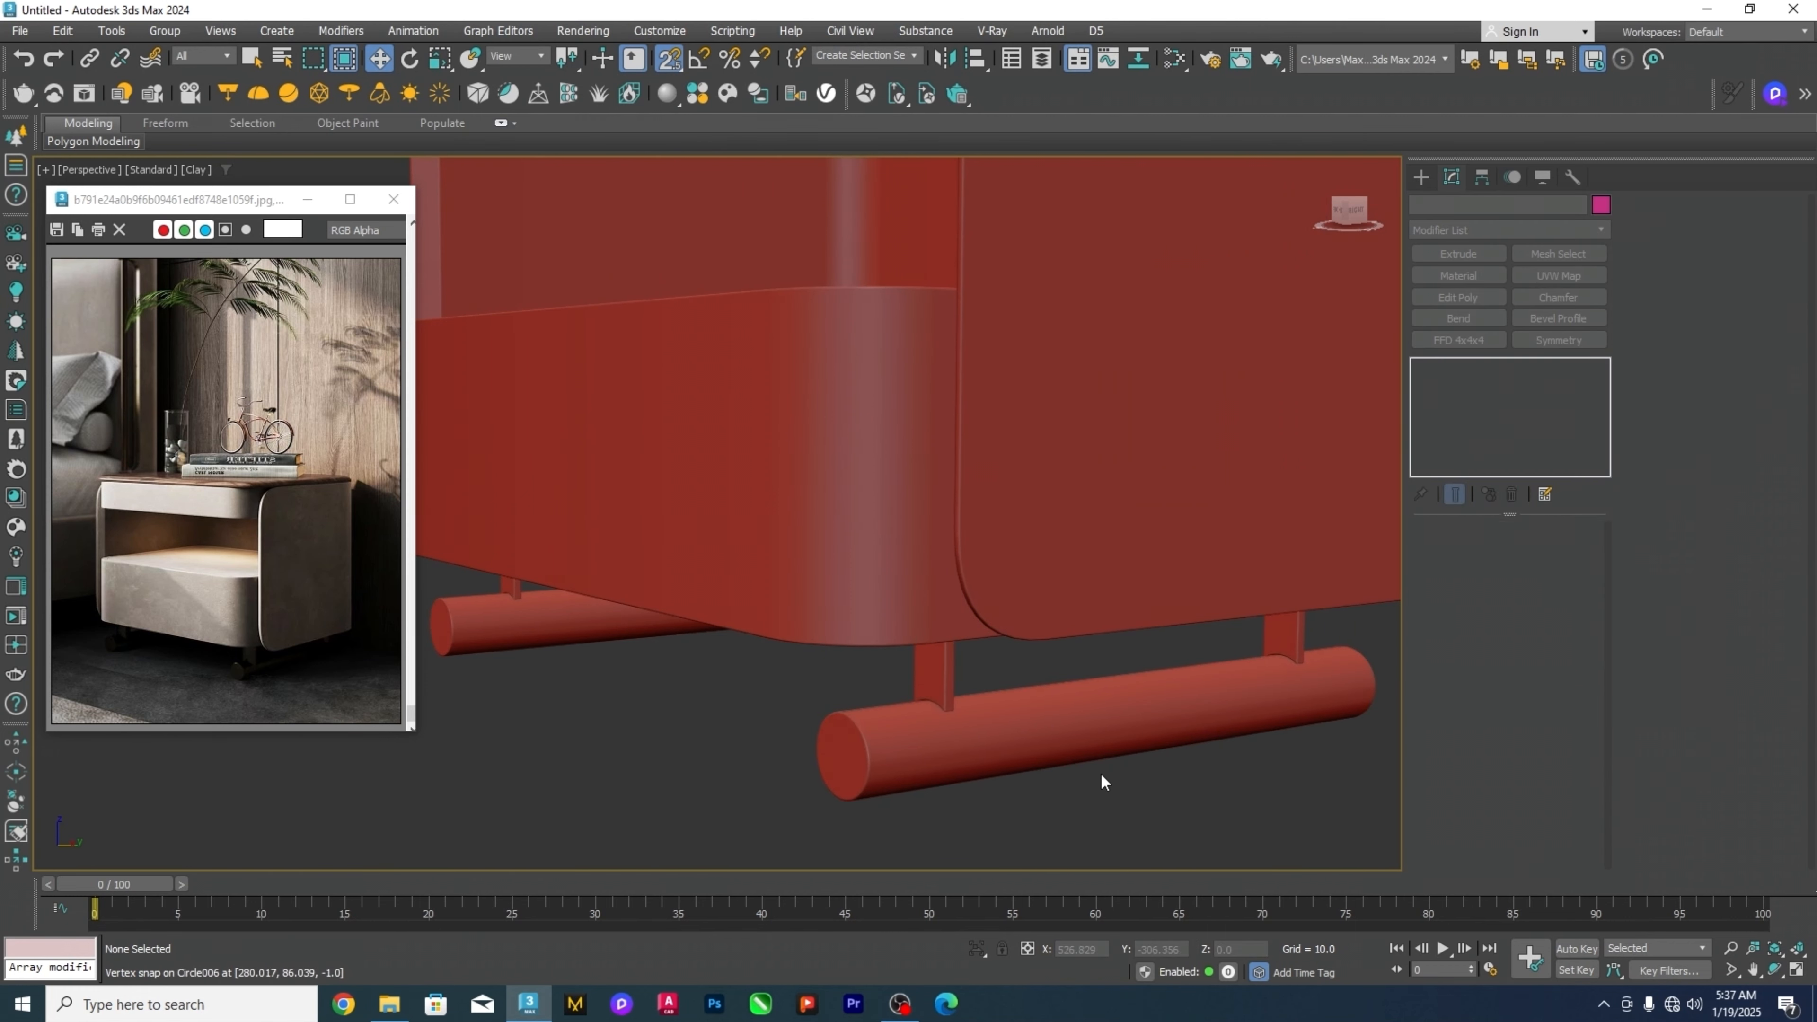
{"action": "scroll", "coordinate": [1038, 775], "scroll_direction": "down", "scroll_amount": 5}
{"action": "middle_click_drag", "start_coordinate": [1038, 775], "coordinate": [710, 769], "text": "alt"}
{"action": "scroll", "coordinate": [708, 777], "scroll_direction": "down", "scroll_amount": 3}
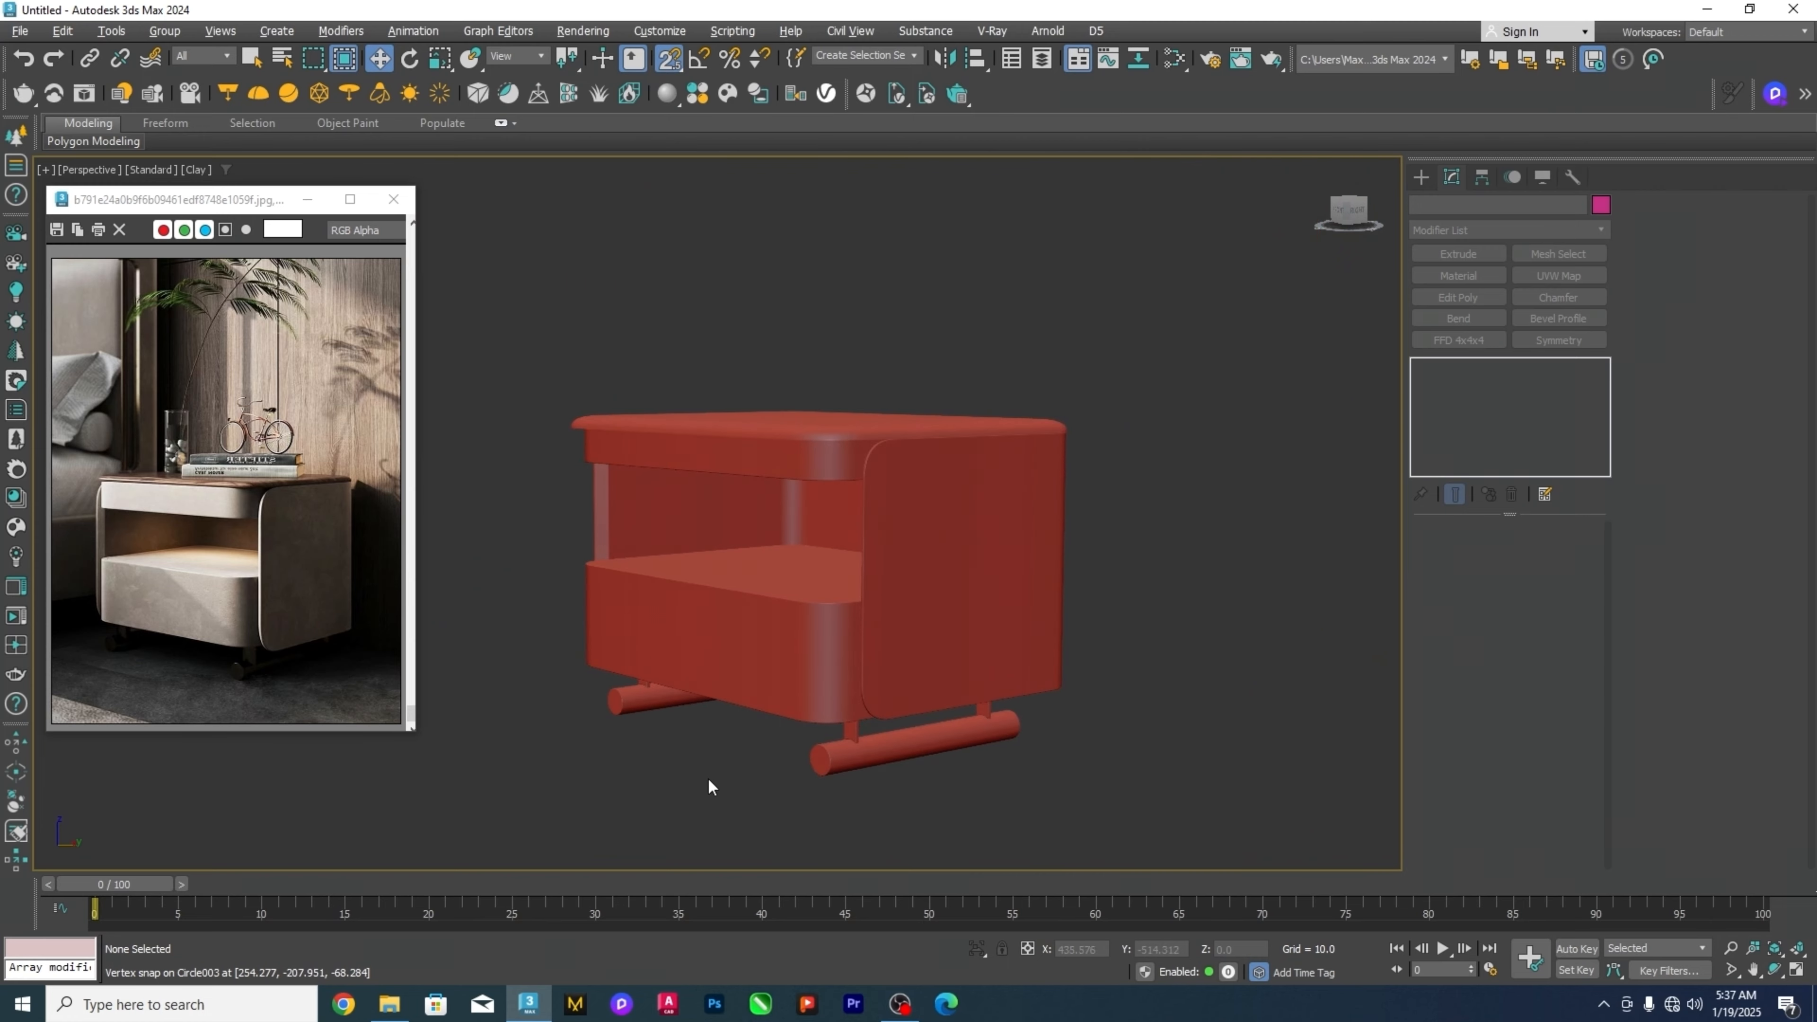
{"action": "scroll", "coordinate": [610, 721], "scroll_direction": "up", "scroll_amount": 3}
{"action": "scroll", "coordinate": [612, 723], "scroll_direction": "down", "scroll_amount": 3}
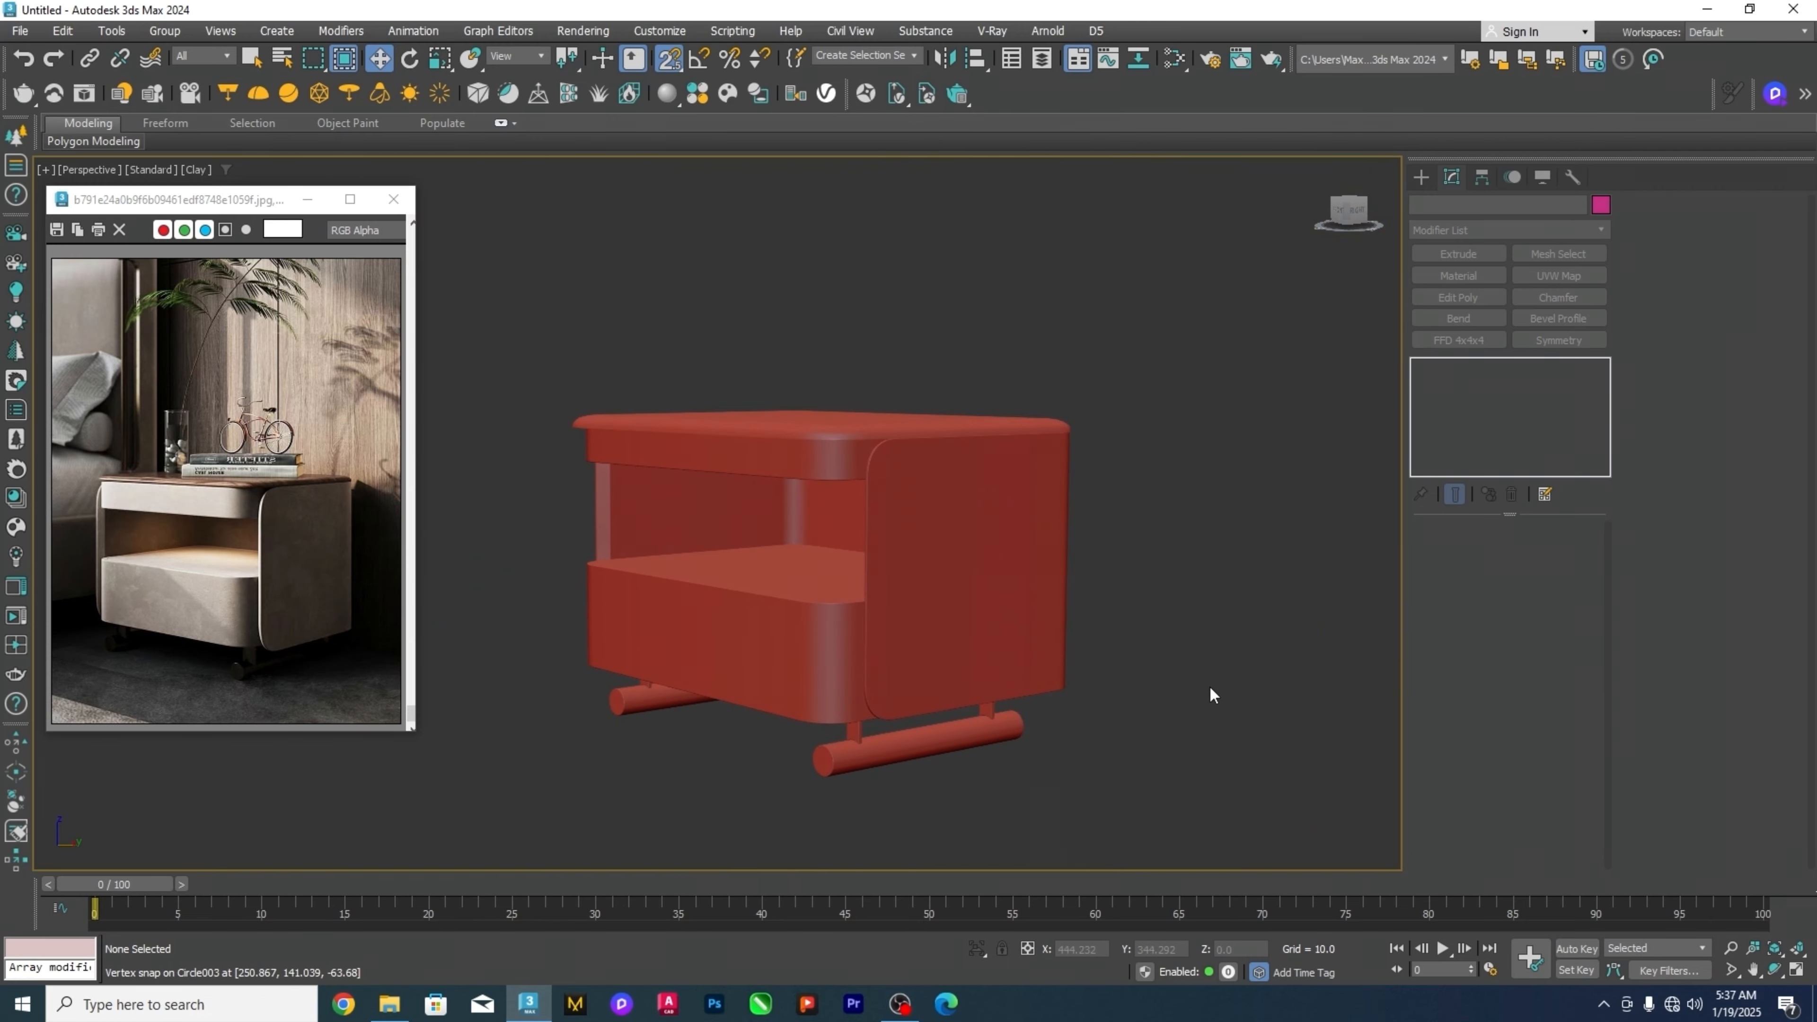
{"action": "middle_click_drag", "start_coordinate": [1180, 695], "coordinate": [1219, 688]}
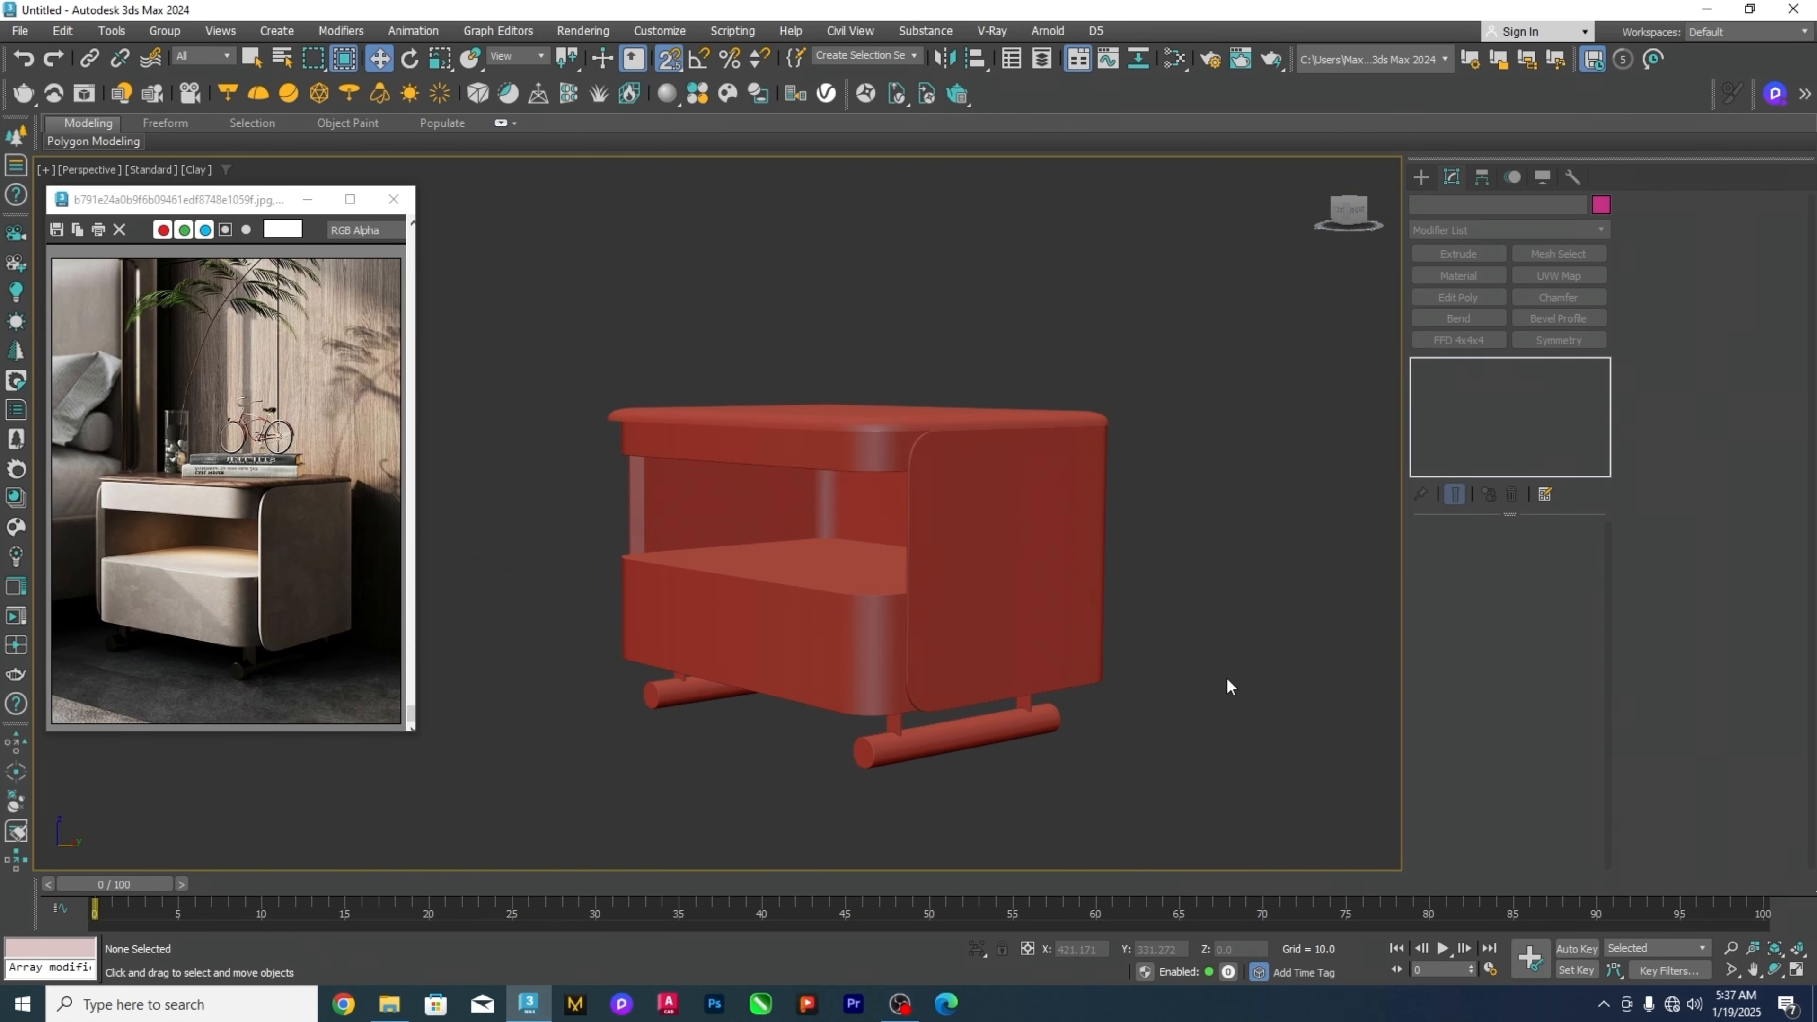